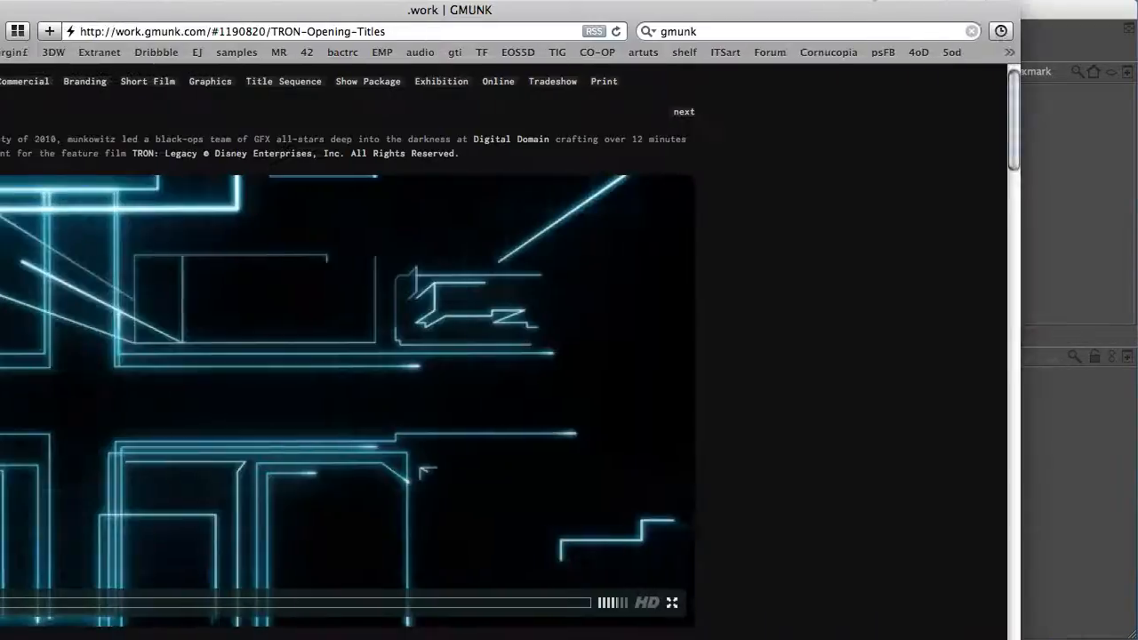
Scroll through the TRON Opening Titles reference page to study its wireframe city and light-line artwork
scroll(487, 356, "down", 2)
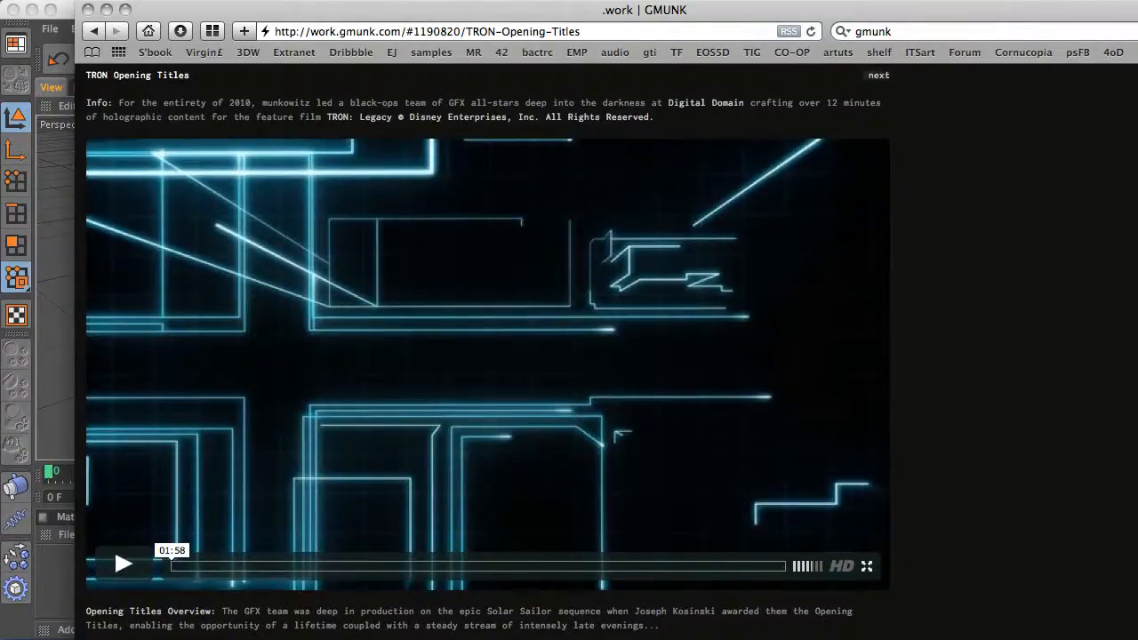
scroll(487, 356, "down", 10)
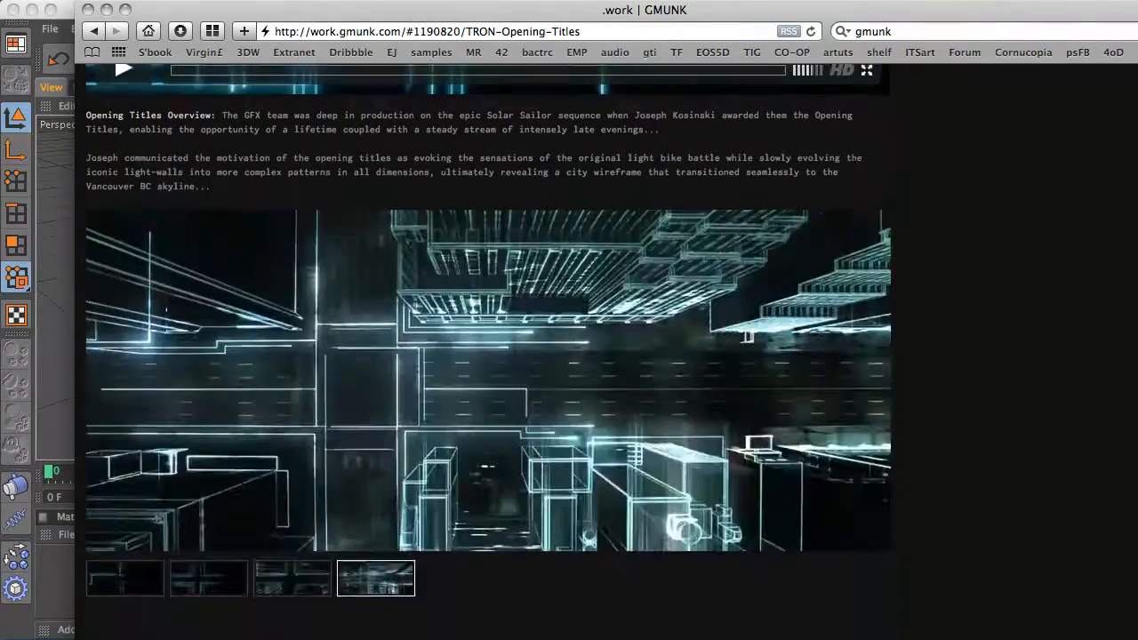
scroll(487, 356, "down", 15)
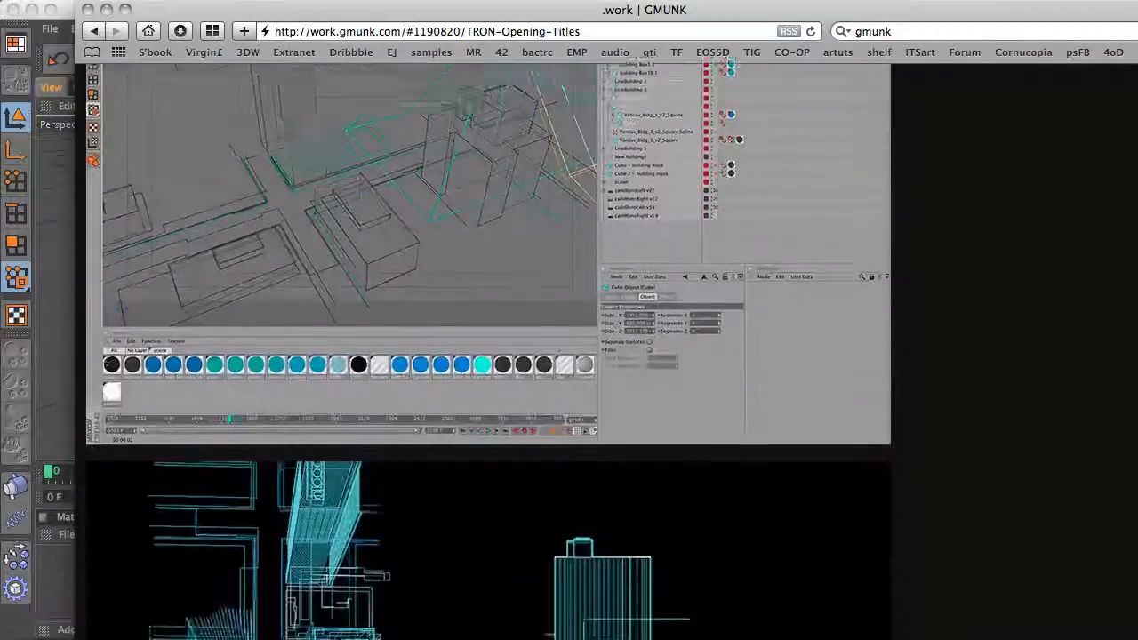
scroll(487, 355, "down", 4)
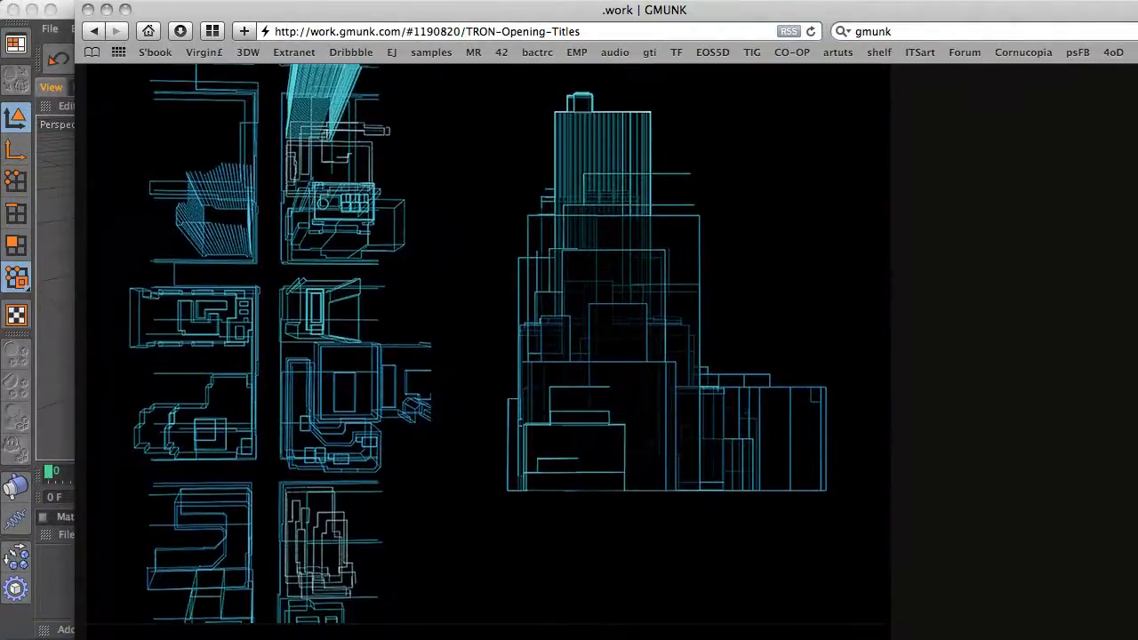
scroll(1136, 506, "down", 12)
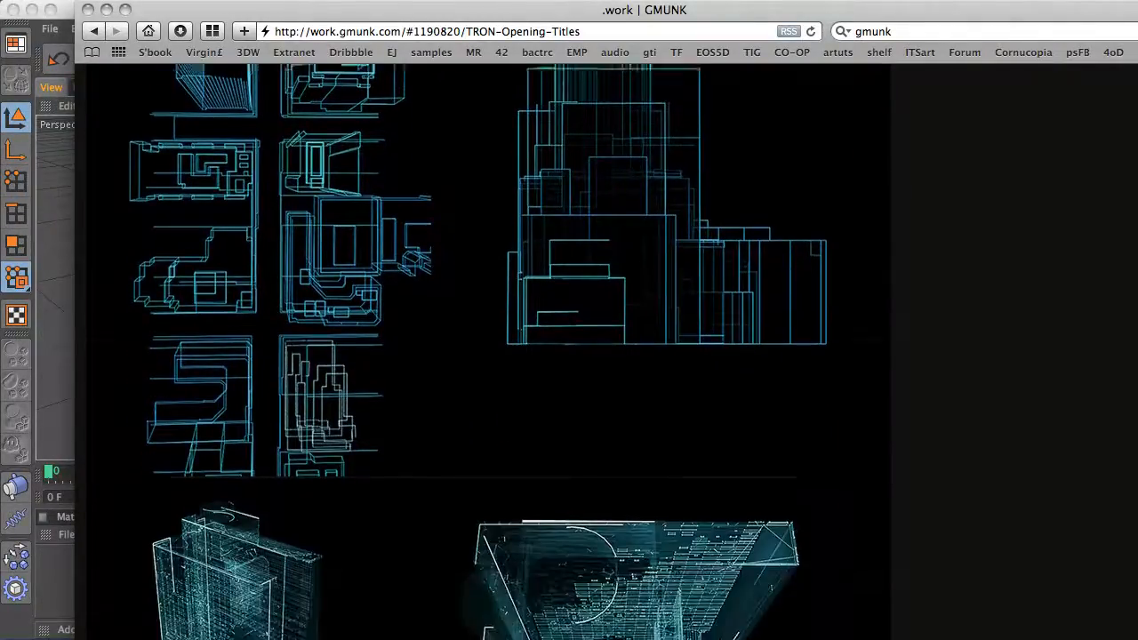
scroll(1136, 507, "down", 5)
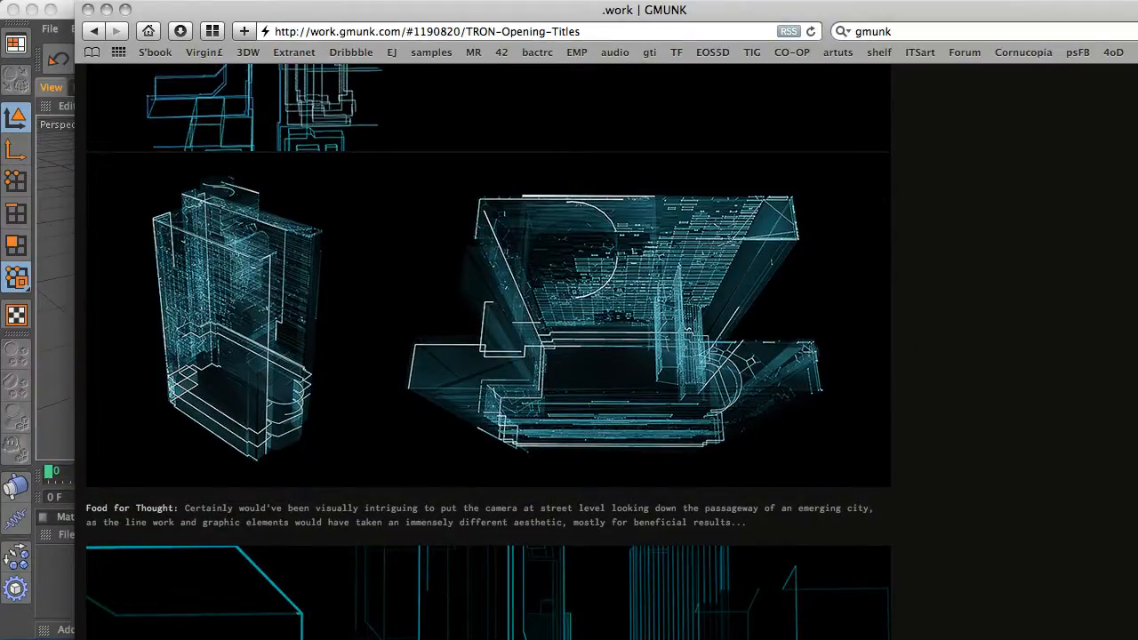
scroll(1007, 315, "up", 20)
scroll(1136, 313, "up", 4)
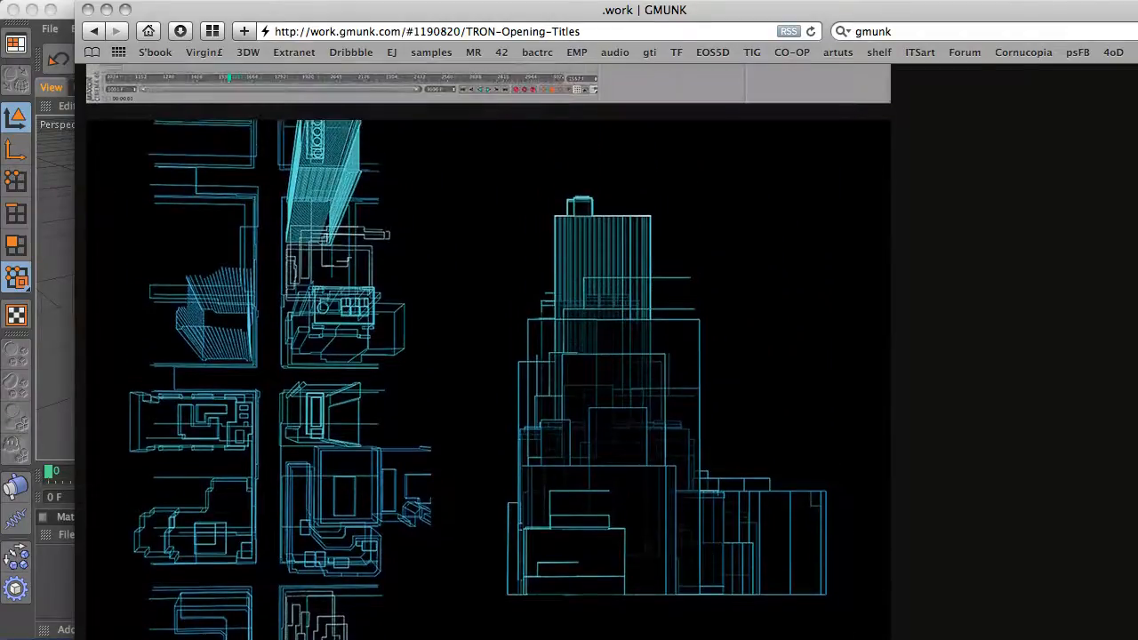
scroll(1136, 313, "down", 2)
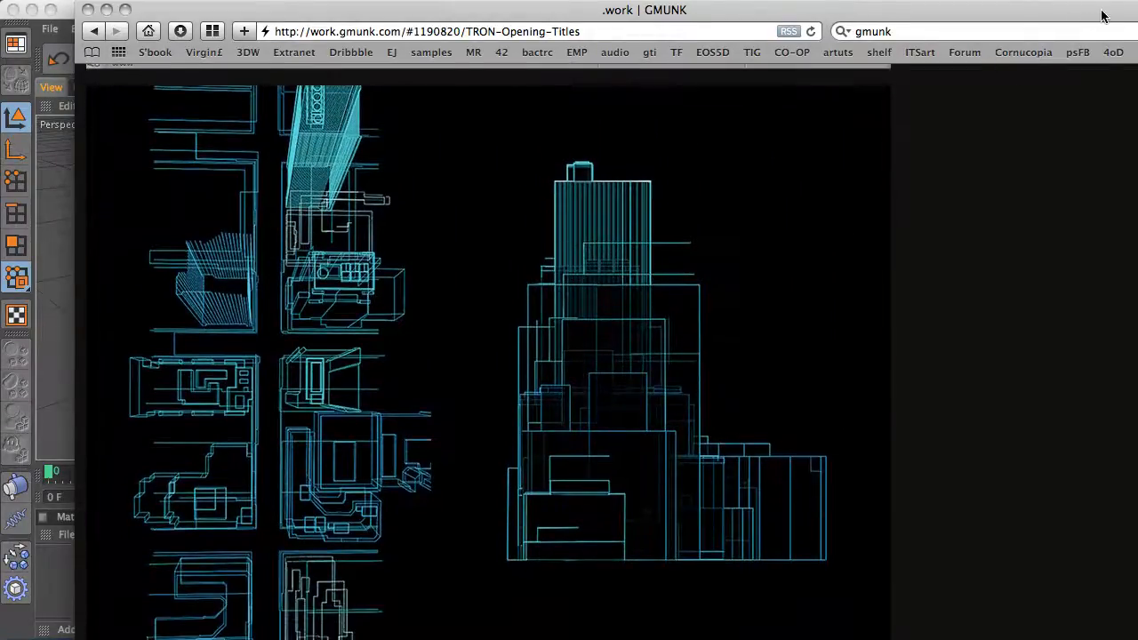
Switch to the Cinema 4D scene and maximize the Top viewport
left_click_drag(1101, 11, 0, 135)
left_click(478, 103)
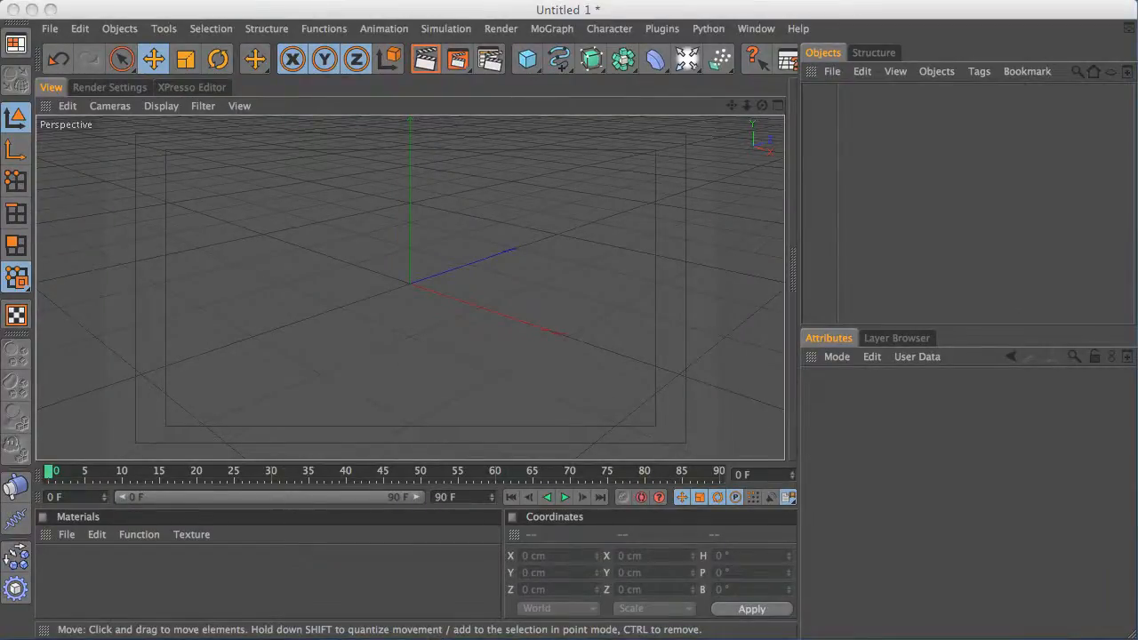
left_click(542, 111)
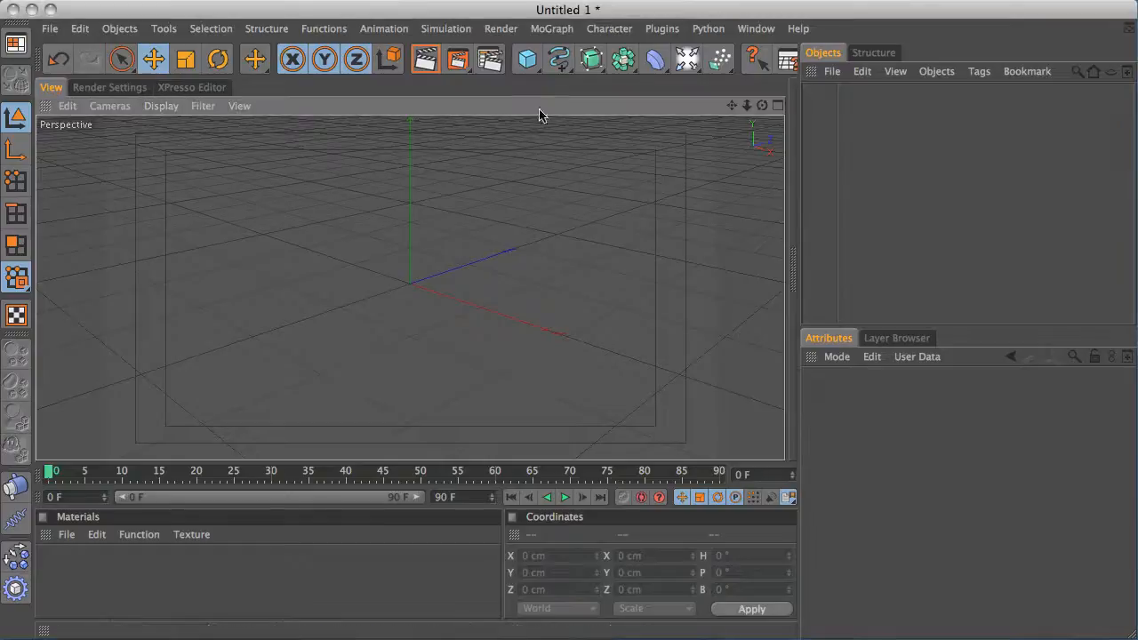
middle_click(424, 287)
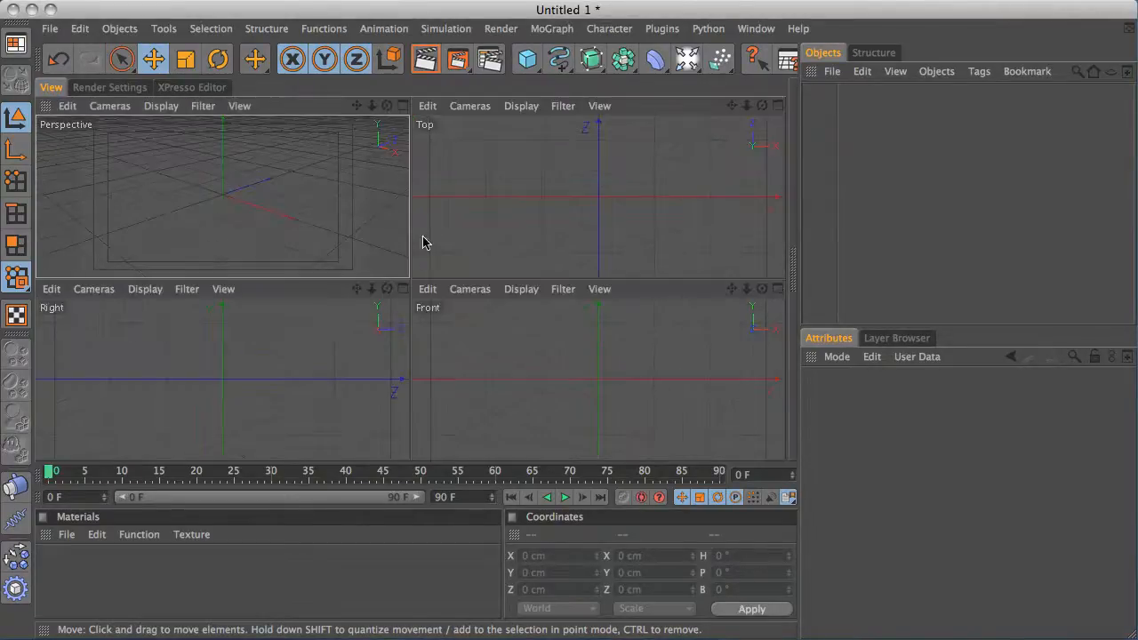
middle_click(513, 204)
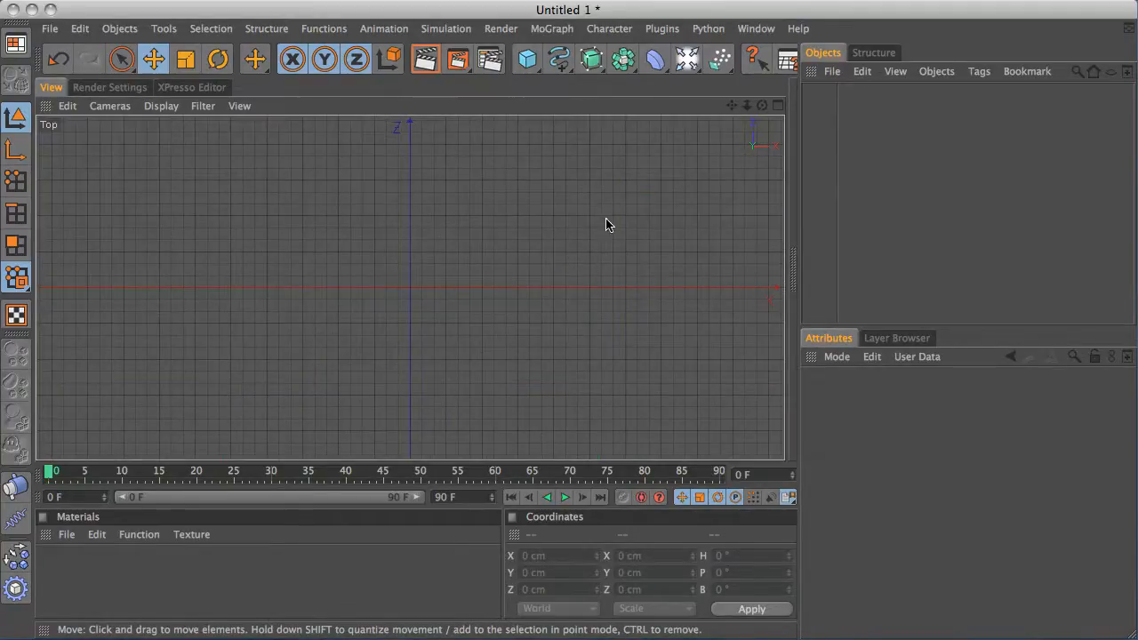
Start the Linear Spline tool and set snapping to 2.5D Snapping
mouse_move(560, 62)
left_mouse_down()
mouse_move(686, 74)
mouse_move(807, 117)
left_mouse_up()
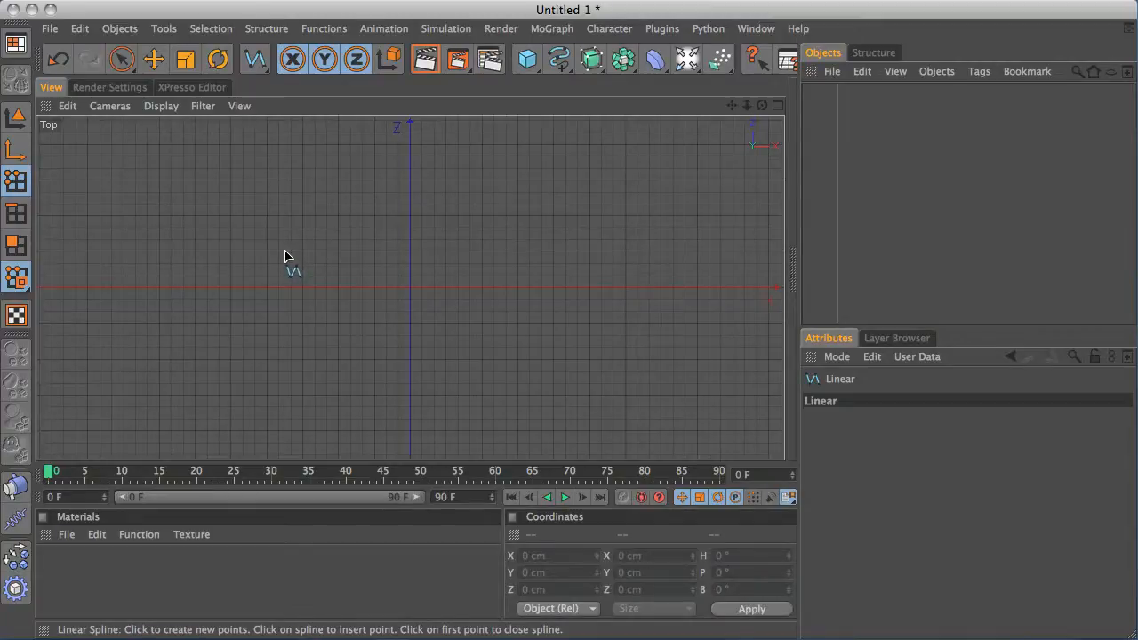
key("p")
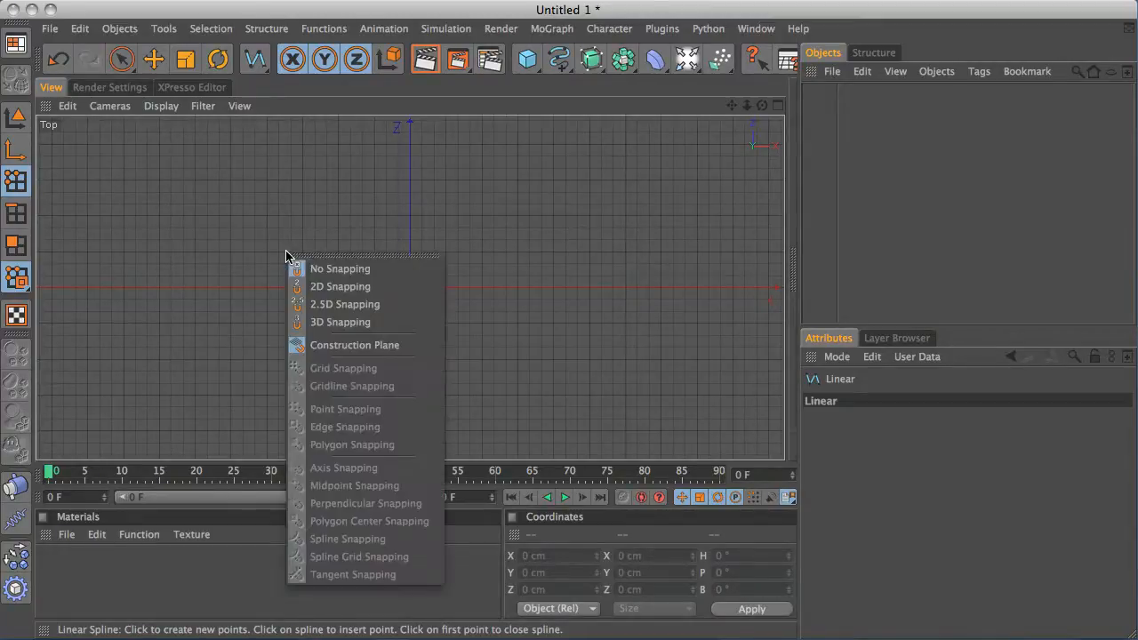
left_click(330, 307)
left_click_drag(559, 60, 783, 109)
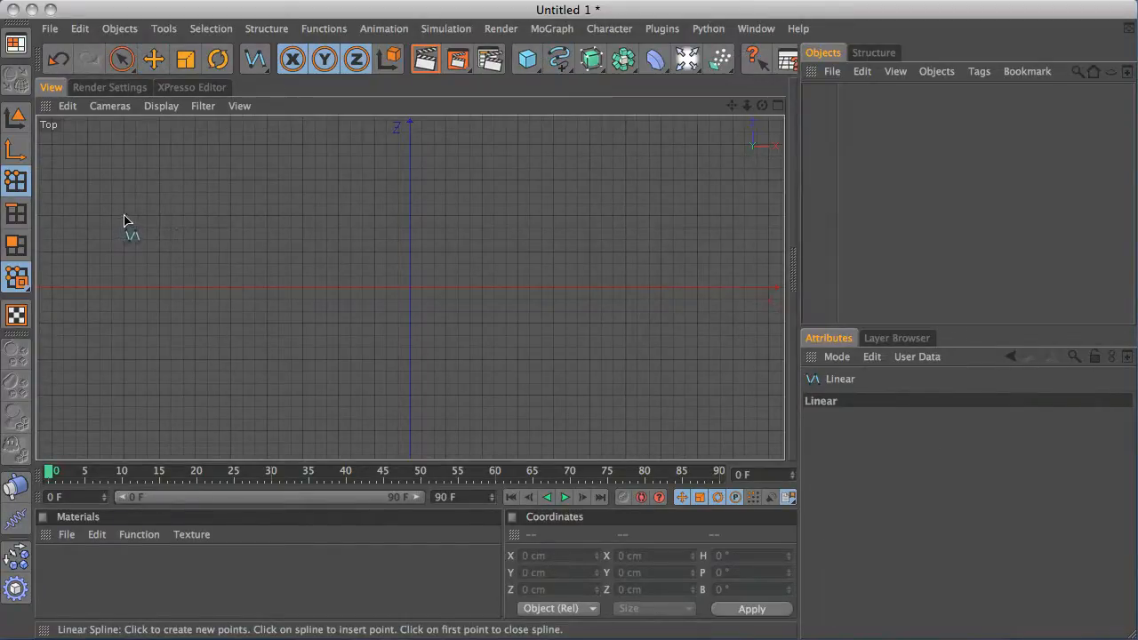
Begin a linear spline at about X −540 cm, Z 60 cm, stepping down with 45° corners to a run at Z −60 cm
left_click(87, 252)
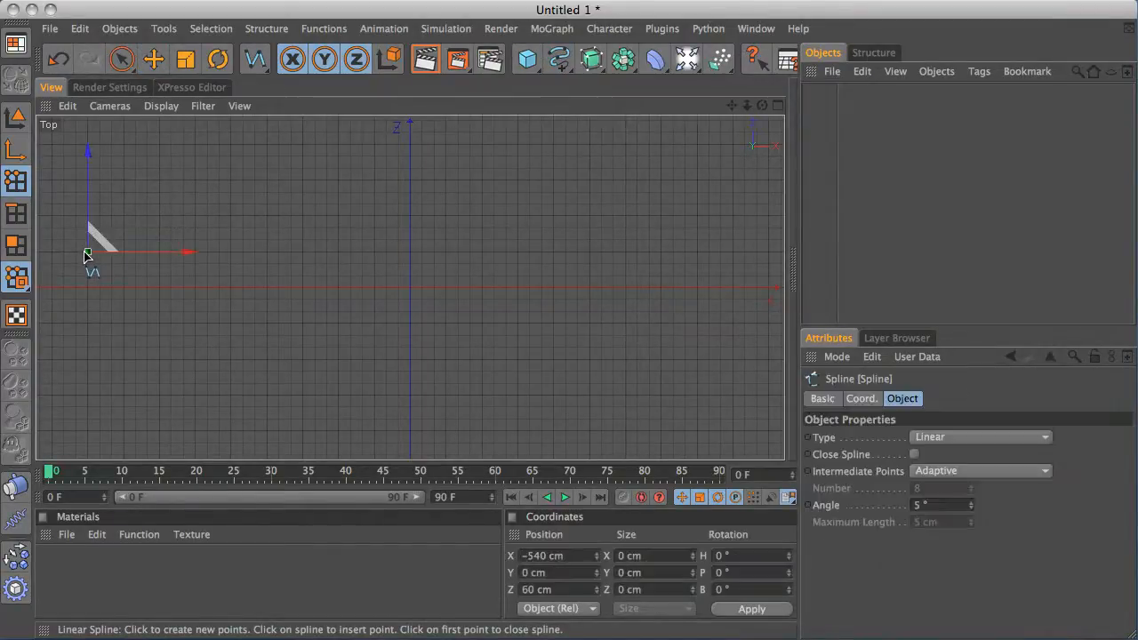
left_click_drag(161, 226, 196, 253)
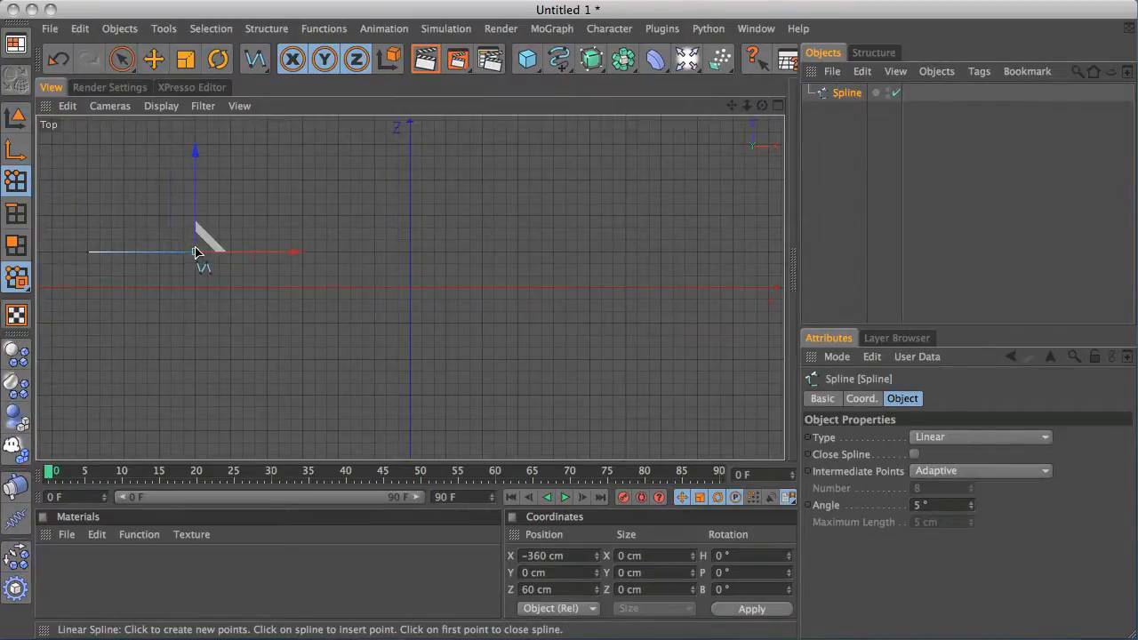
left_click(229, 287)
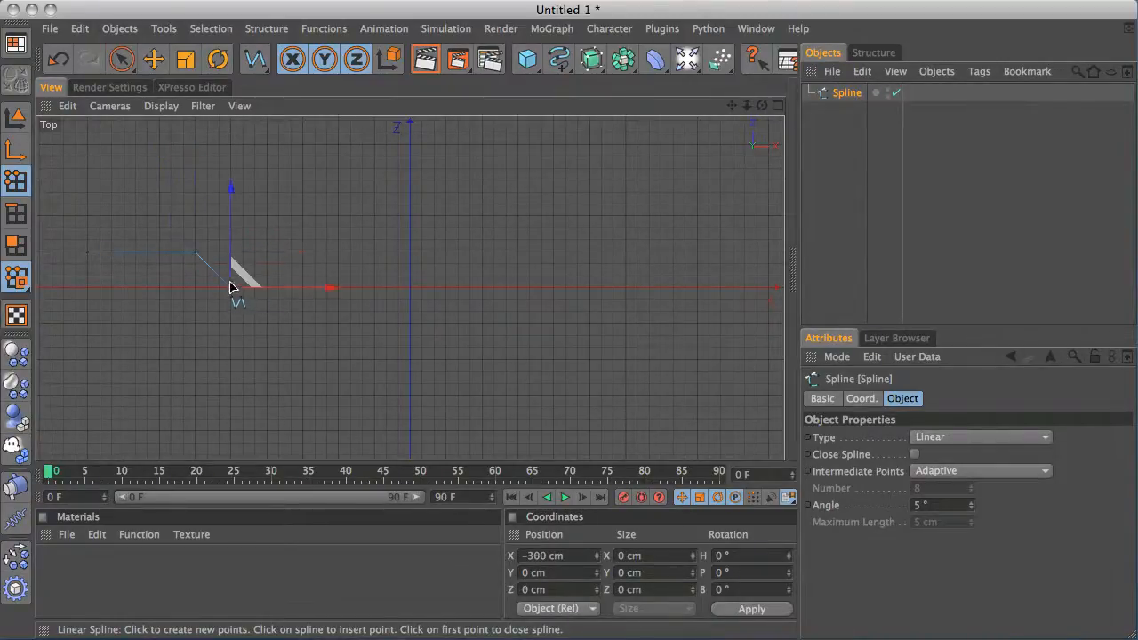
left_click(230, 326)
left_click(304, 322)
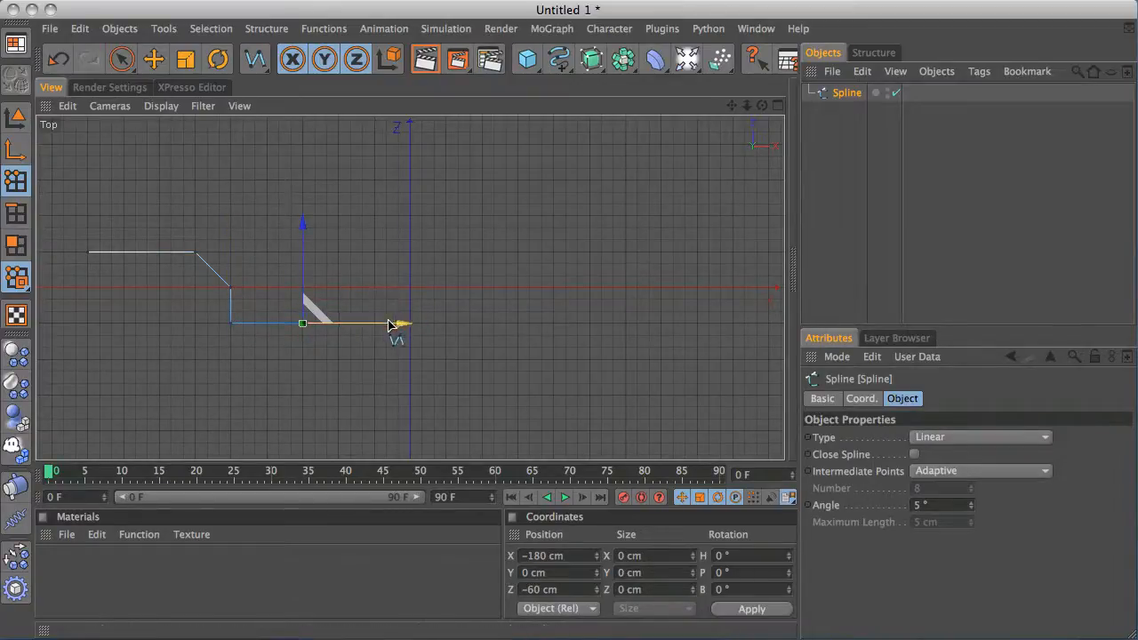
left_click_drag(399, 323, 462, 322)
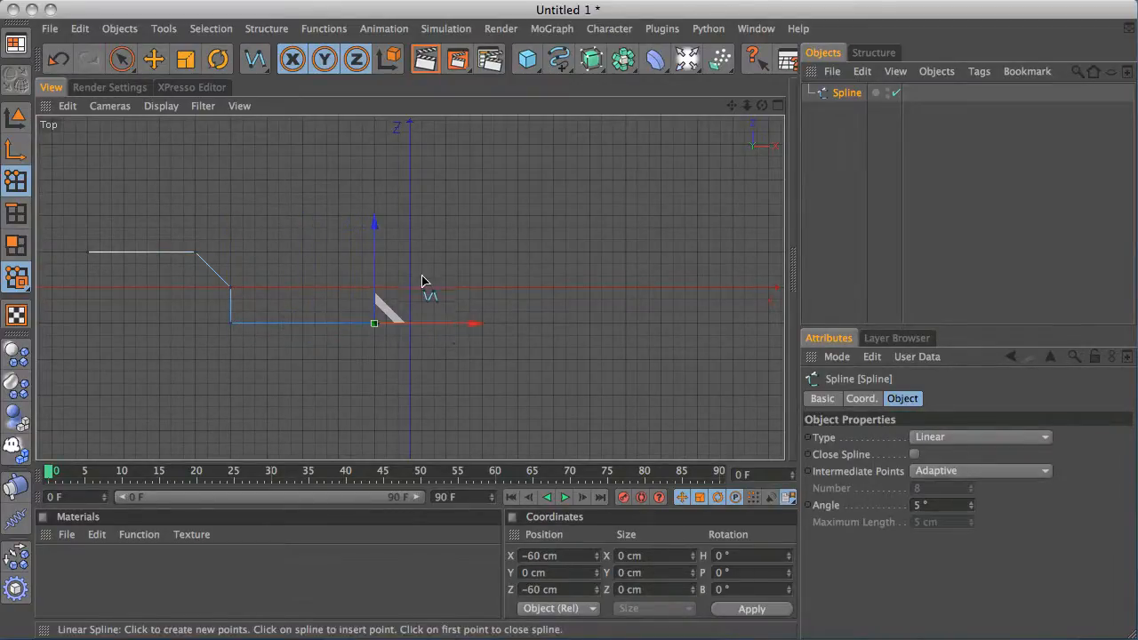
Continue the spline up through X 0 to Z 240 cm with chamfered corners, then down to about X 360 cm, Z −120 cm
left_click(374, 287)
left_click(410, 254)
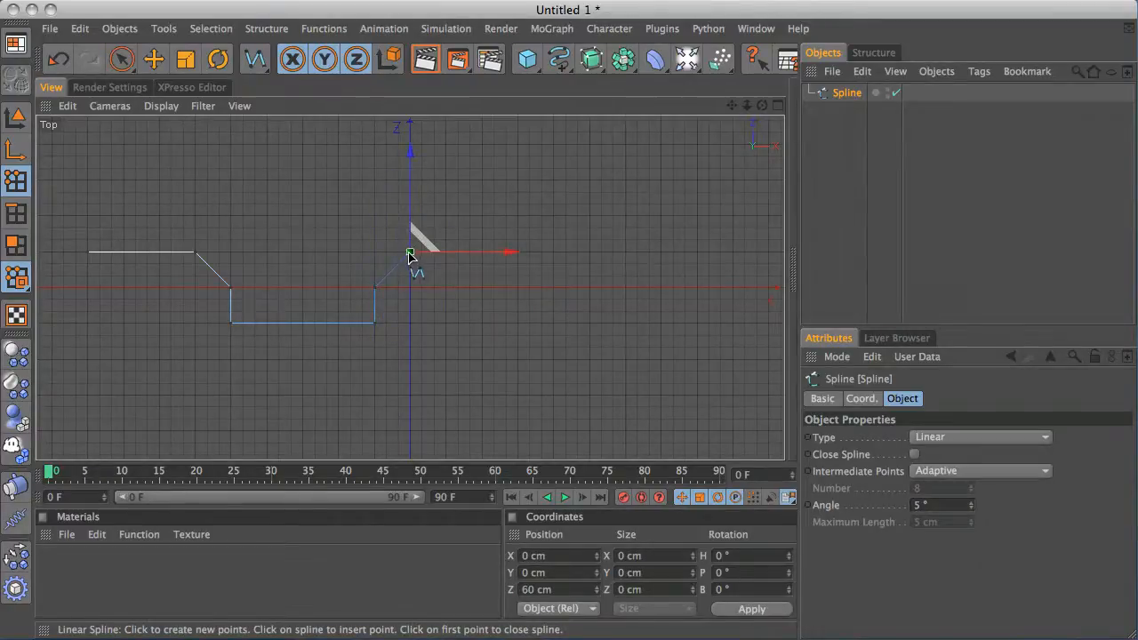
left_click(410, 179)
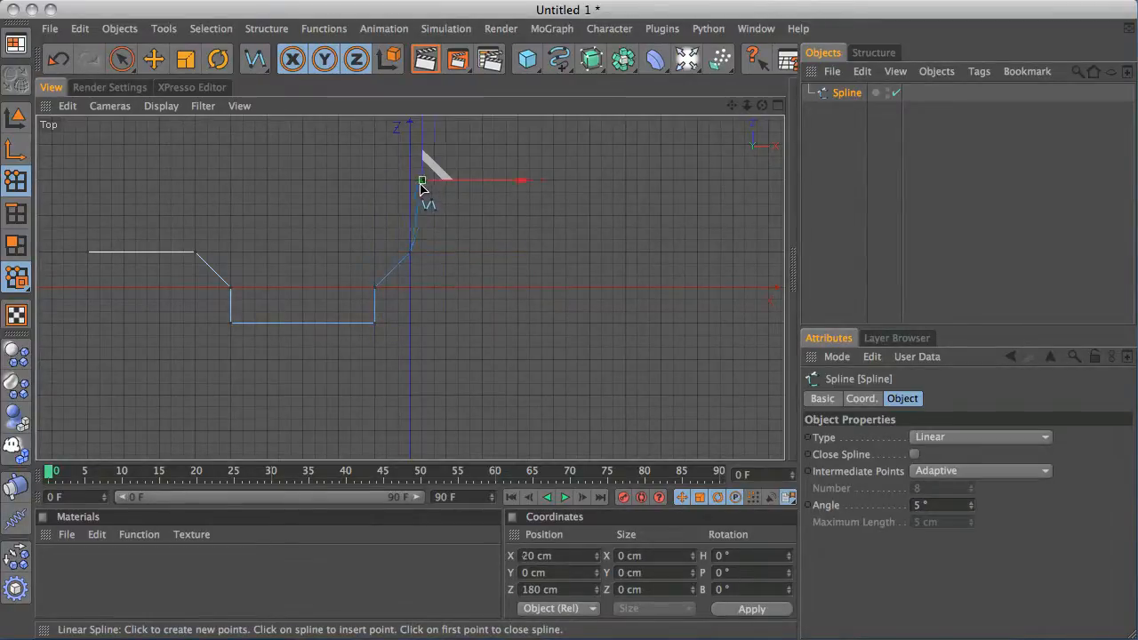
left_click(446, 144)
left_click(588, 145)
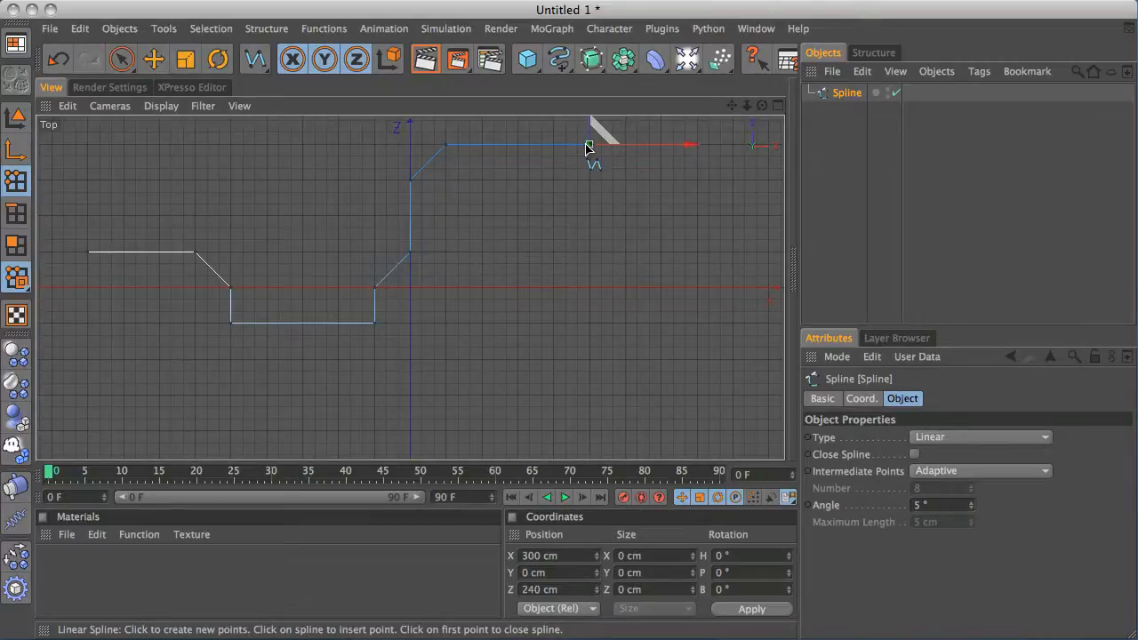
left_click(625, 180)
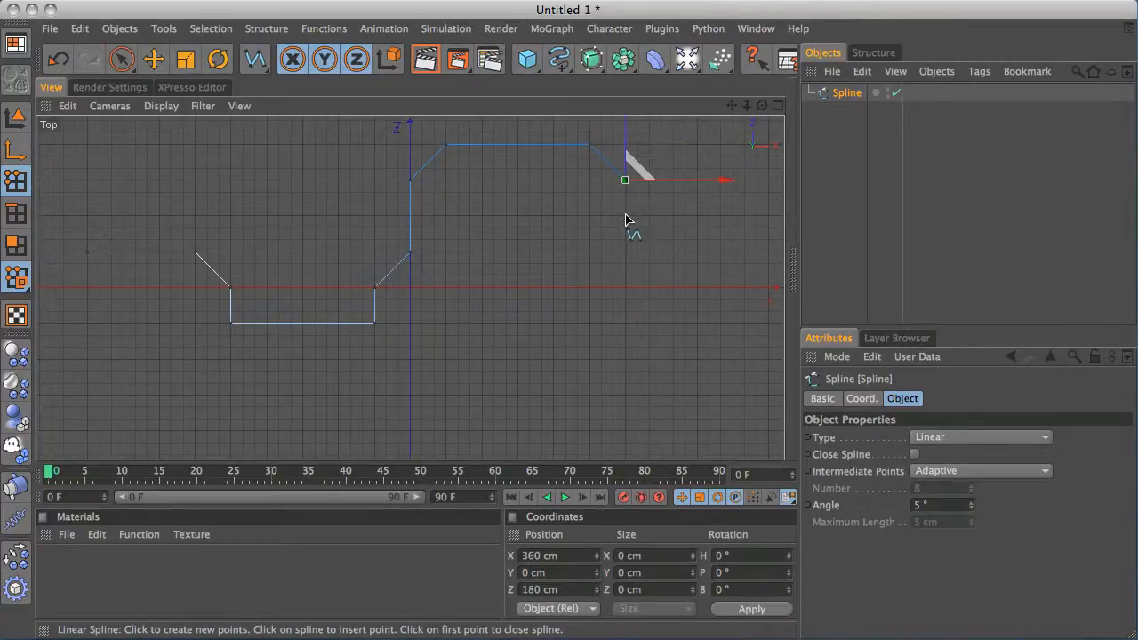
left_click(626, 359)
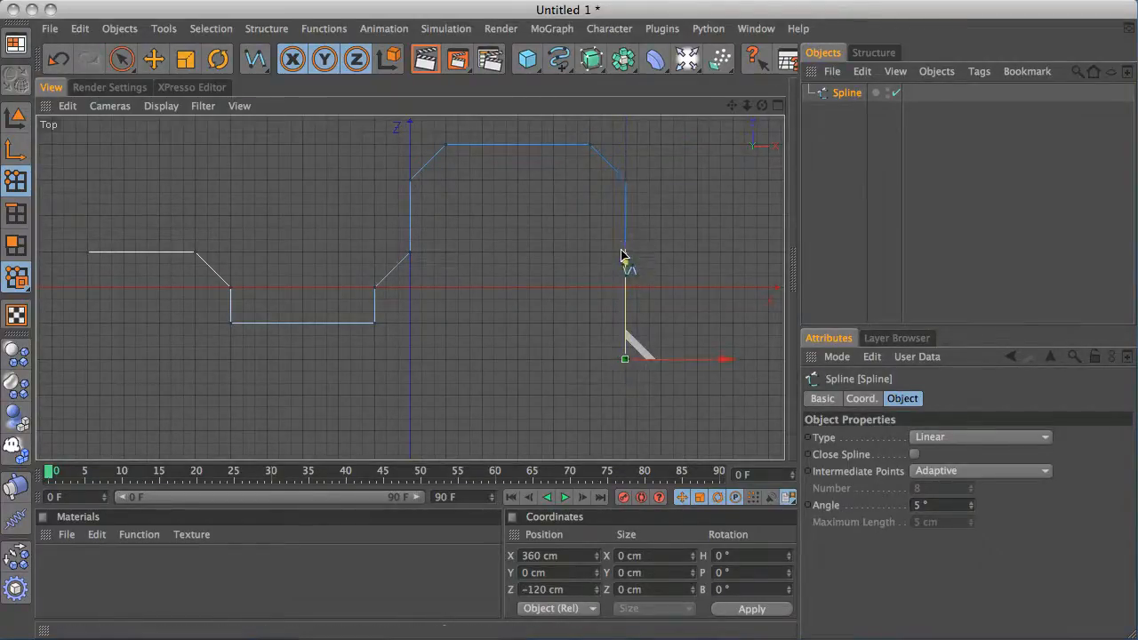
Extend the spline rightward along Z −120 cm to about X 720 cm, then step up to Z −60 cm
scroll(579, 254, "down", 3)
scroll(516, 228, "down", 2)
middle_click_drag(505, 231, 294, 221, "alt")
scroll(424, 215, "down", 1)
right_click_drag(388, 250, 1137, 178, "alt")
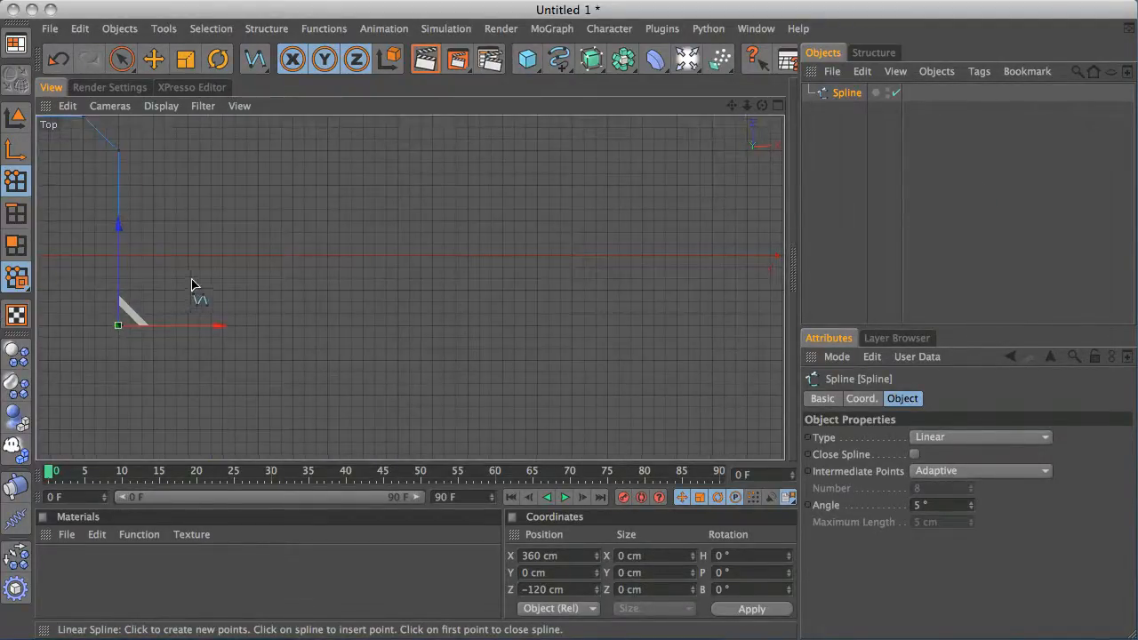
left_click(224, 325)
left_click_drag(225, 325, 330, 326)
left_click_drag(365, 279, 330, 291)
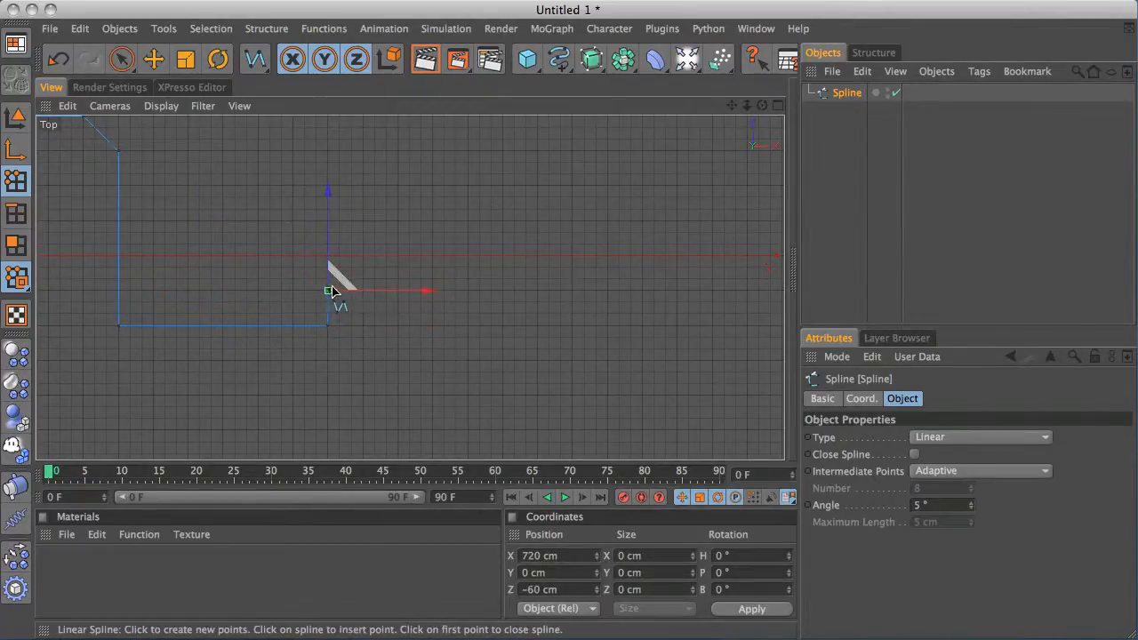
Add spline points rising to Z 0 cm, running to about X 1020 cm, then angling down past X 1200 cm, Z −180 cm
left_click(363, 257)
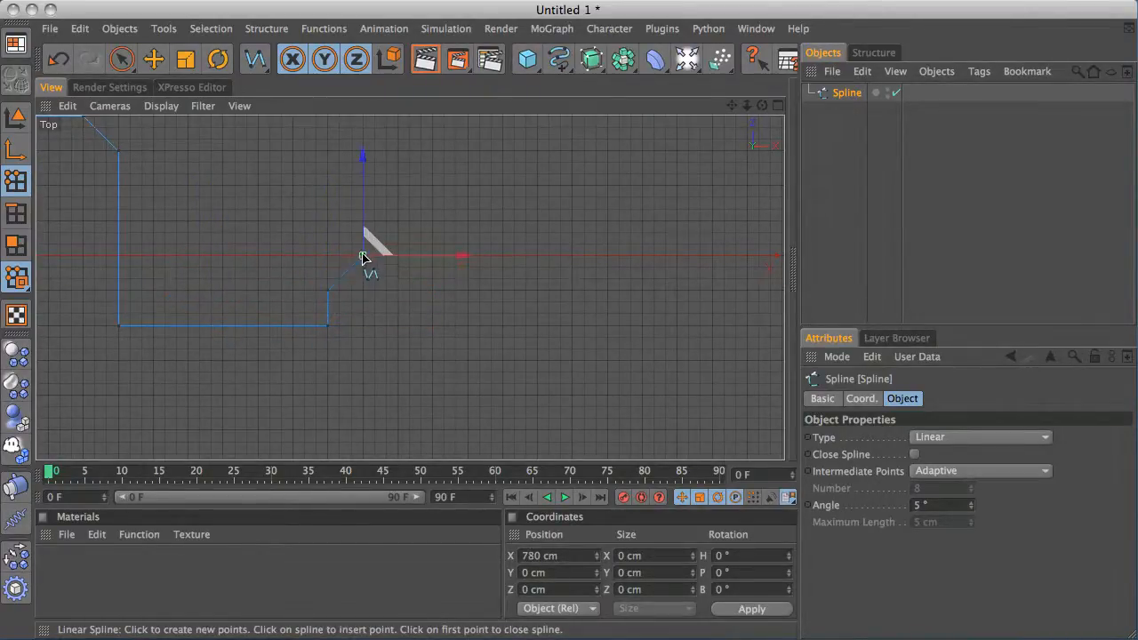
left_click(503, 257)
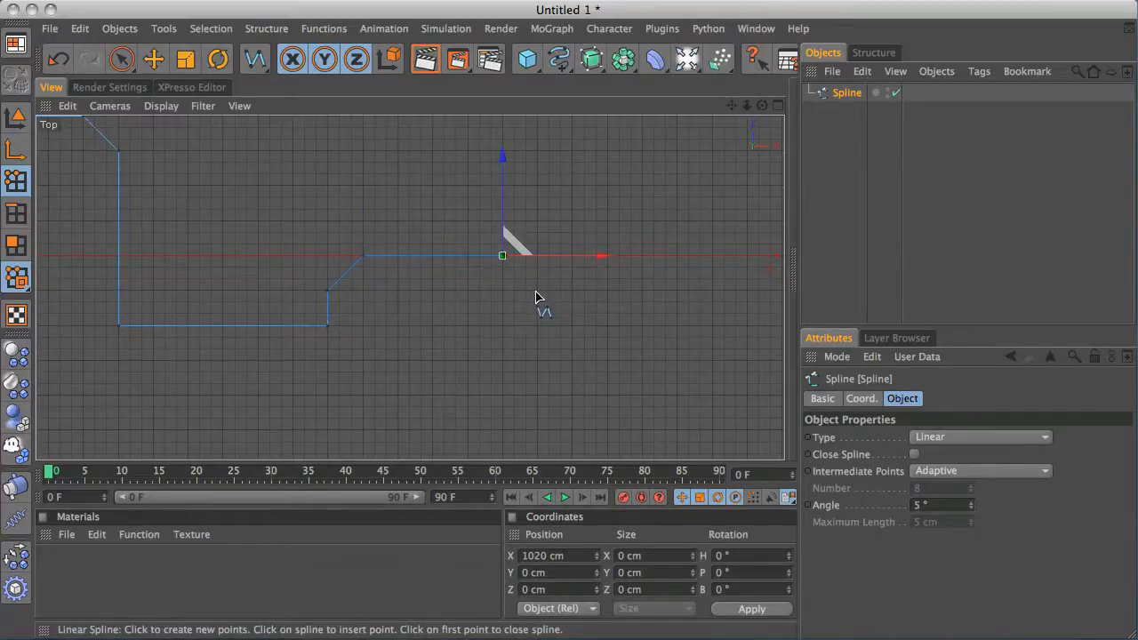
left_click(572, 326)
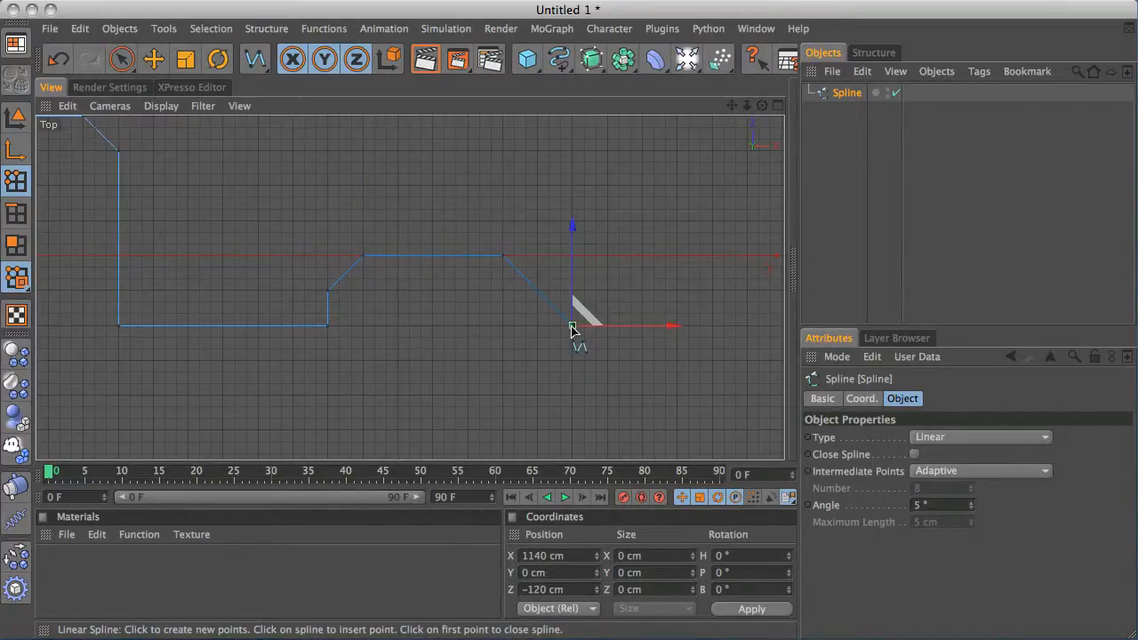
left_click_drag(572, 327, 607, 361)
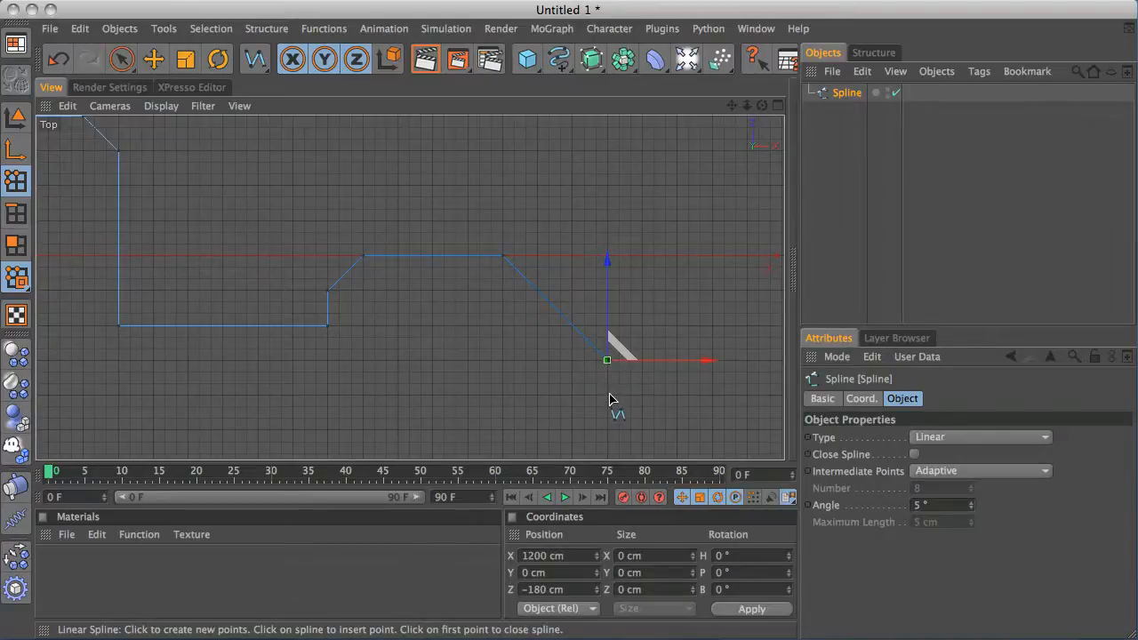
left_click(609, 396)
Continue the first spline along the lower run to about X 1380 cm, then straight up to Z −60 cm
left_click_drag(680, 376, 768, 397)
middle_click_drag(629, 288, 272, 260, "alt")
left_click_drag(358, 277, 357, 263)
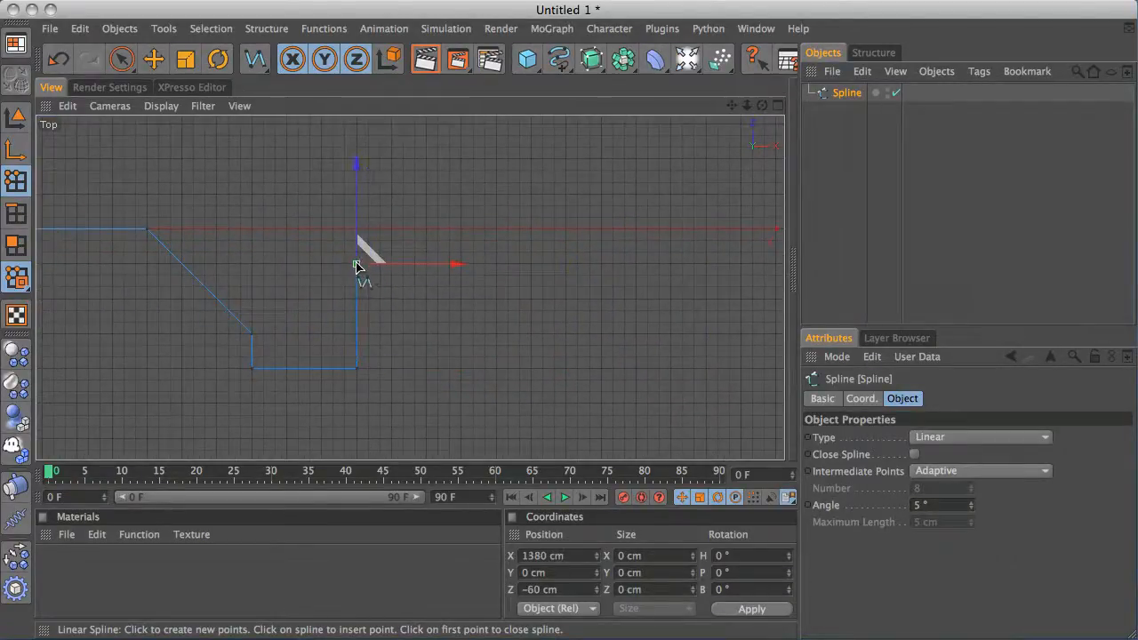
Add points angling up to X 1500 cm, Z 60 cm, running right, stepping up to Z 120 cm and extending to about X 1980 cm
left_click(426, 195)
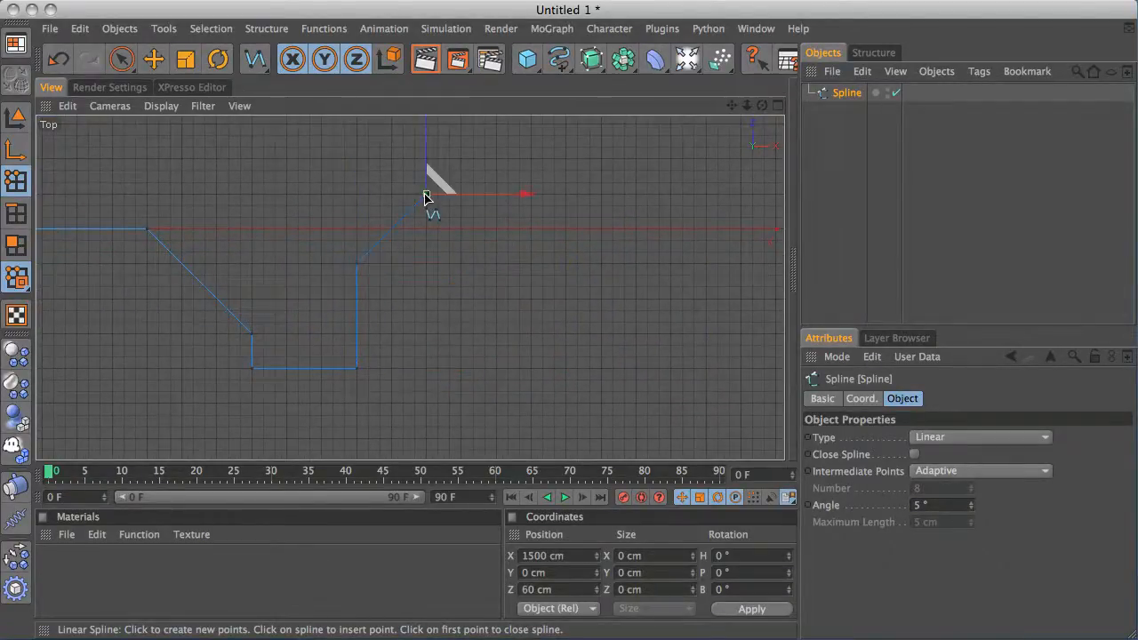
left_click(566, 194)
left_click(567, 159)
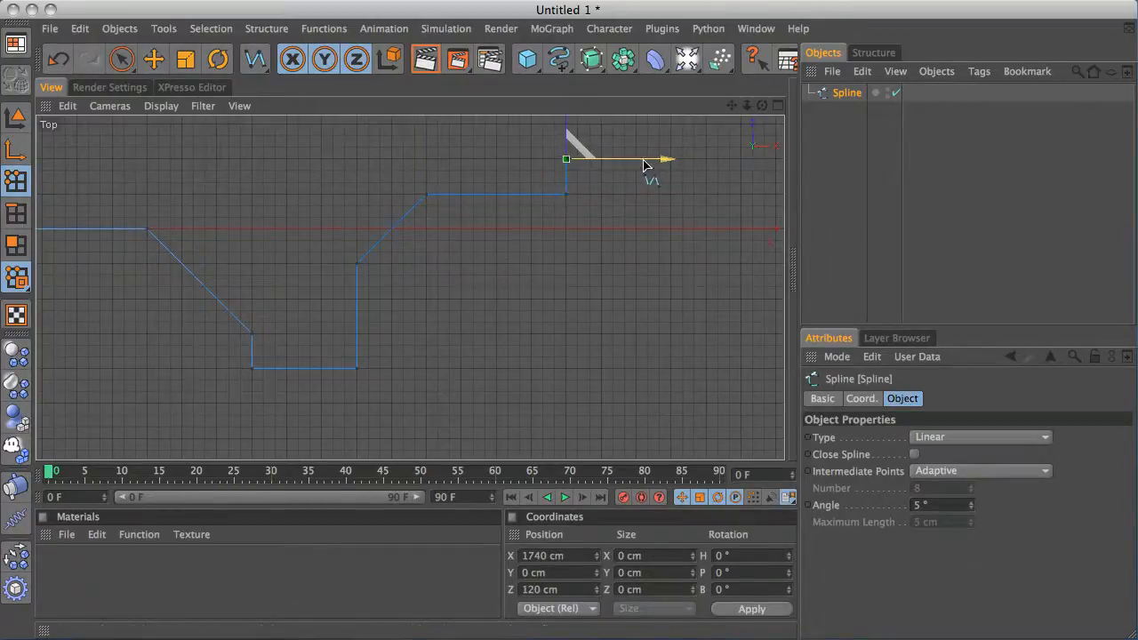
left_click(705, 159)
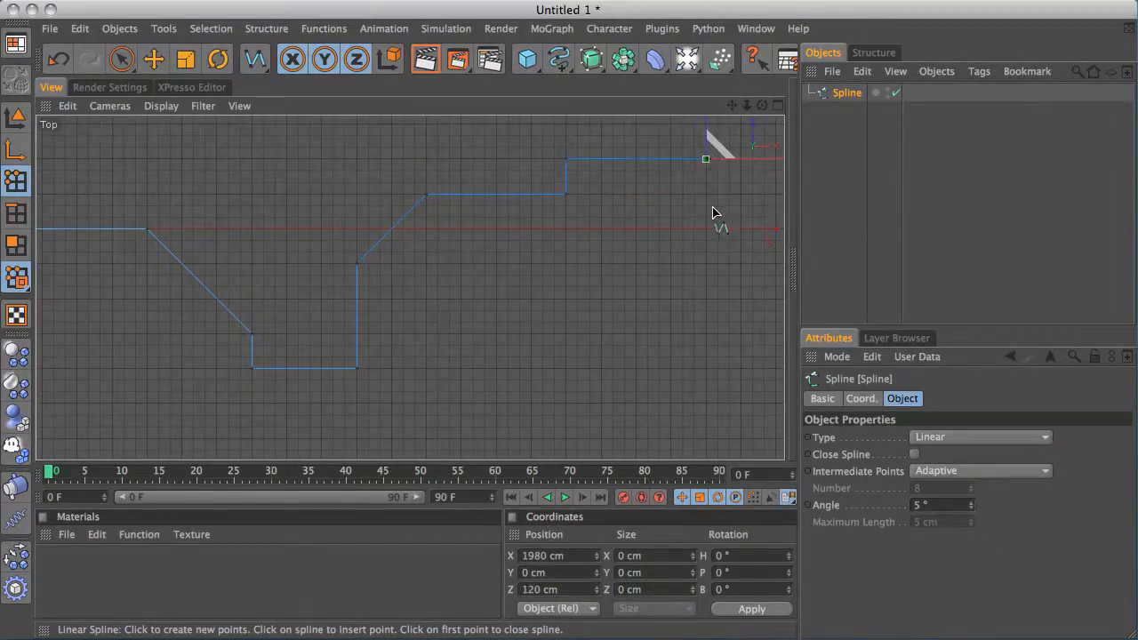
Drop the spline to Z −60 cm, run to about X 2160 cm, angle down and step to Z −240 cm, ending near X 2520 cm
left_click(707, 263)
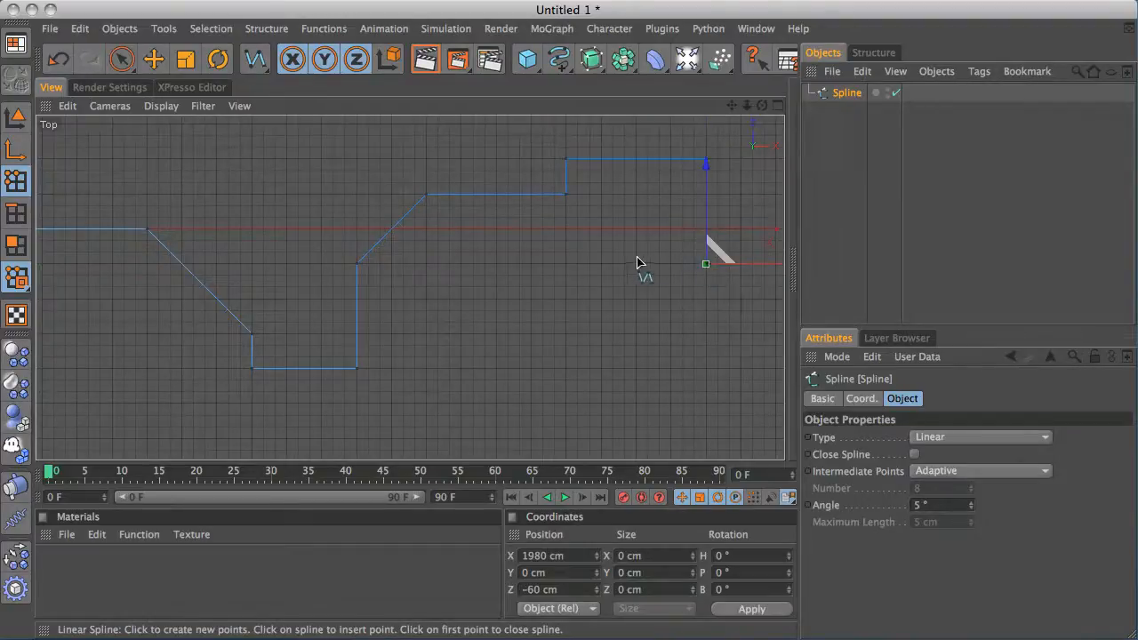
middle_click_drag(638, 259, 331, 262, "alt")
left_click(493, 278)
left_click_drag(499, 284, 511, 273)
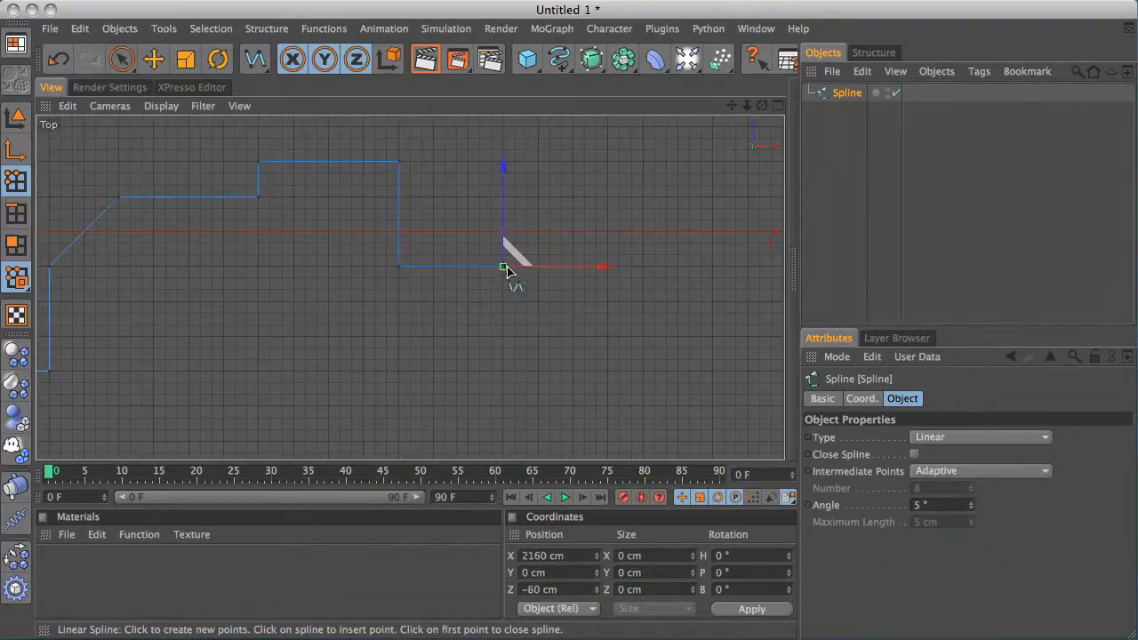
left_click(536, 307)
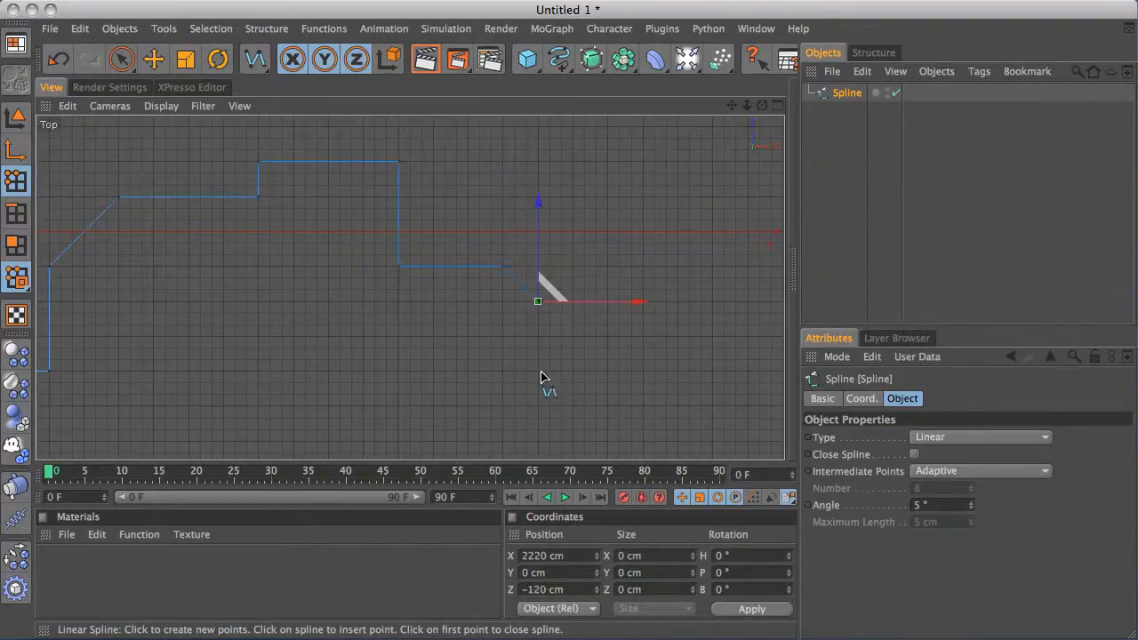
left_click(538, 372)
left_click(714, 371)
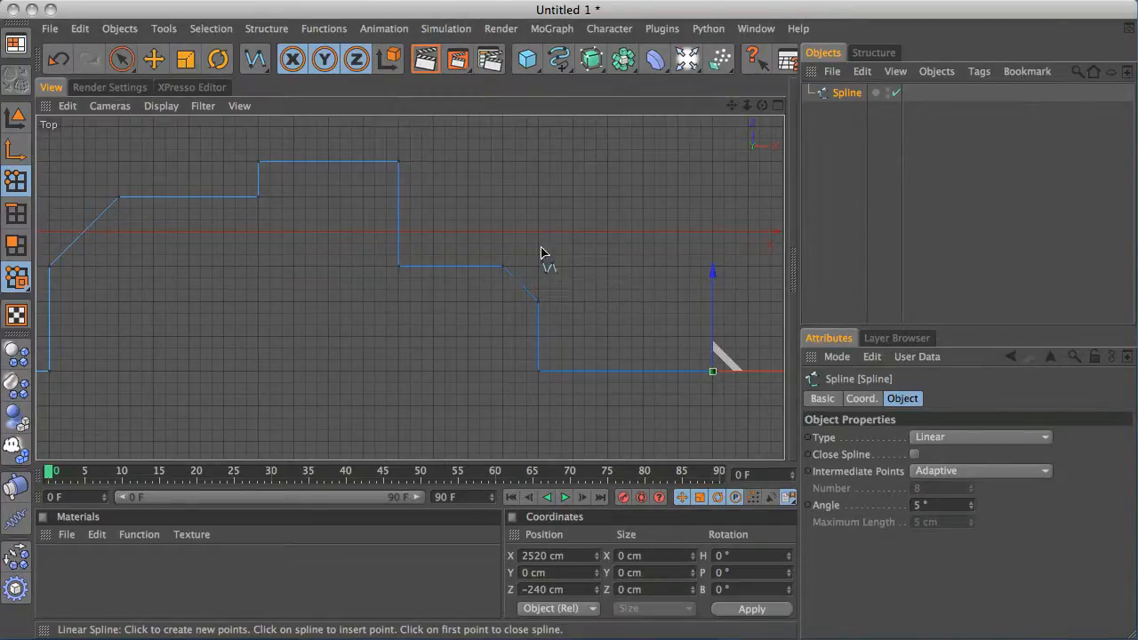
Finish the first spline by leaving the spline tool and deselecting it
right_click_drag(569, 237, 317, 247, "alt")
middle_click_drag(317, 246, 501, 219, "alt")
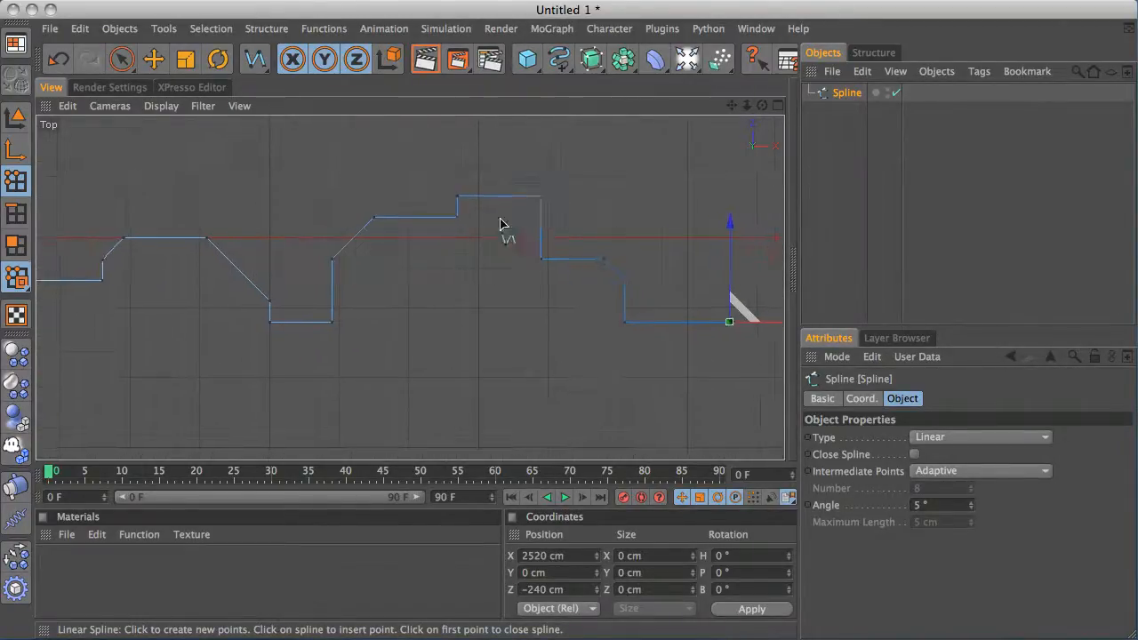
right_click_drag(500, 224, 27, 316, "alt")
right_click_drag(530, 195, 237, 226, "alt")
middle_click_drag(376, 229, 501, 235, "alt")
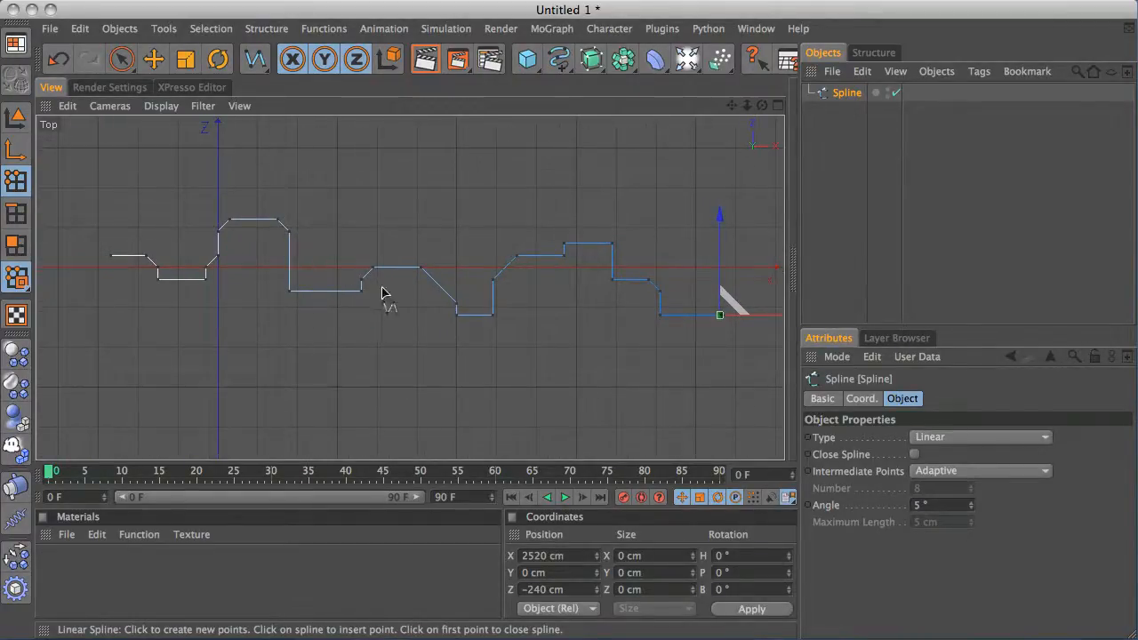
middle_click_drag(325, 295, 541, 286, "alt")
right_click_drag(226, 311, 747, 254, "alt")
left_click(830, 142)
key("space")
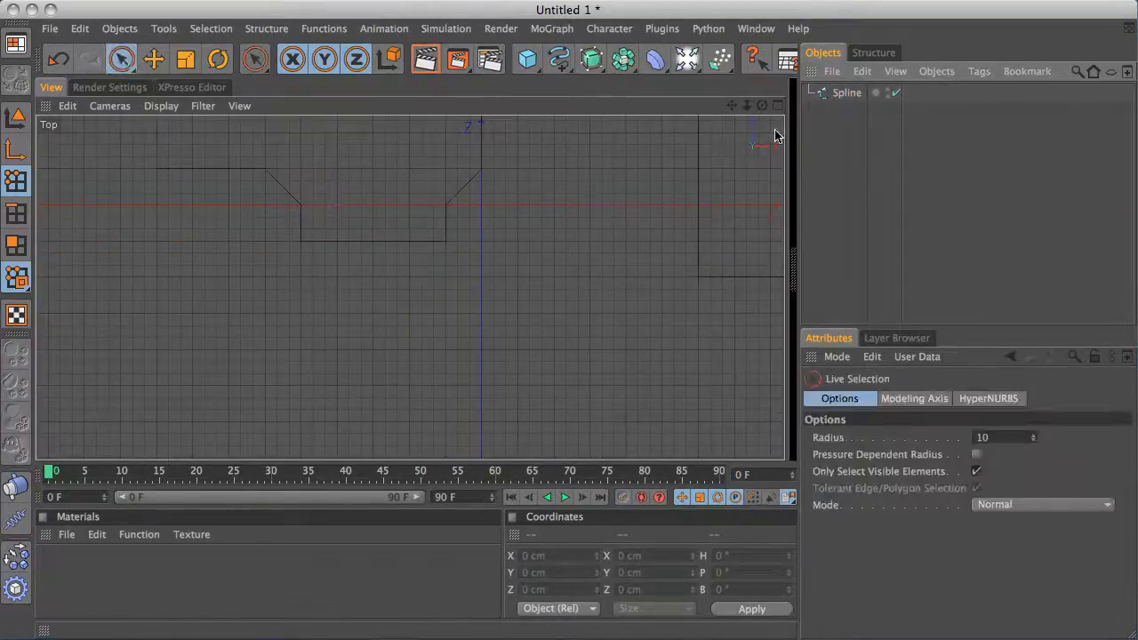
middle_click_drag(509, 225, 498, 275, "alt")
Start a second linear spline at about X −660 cm, Z 0, angling down to Z −120 cm and running to X −300 cm
left_click(558, 59)
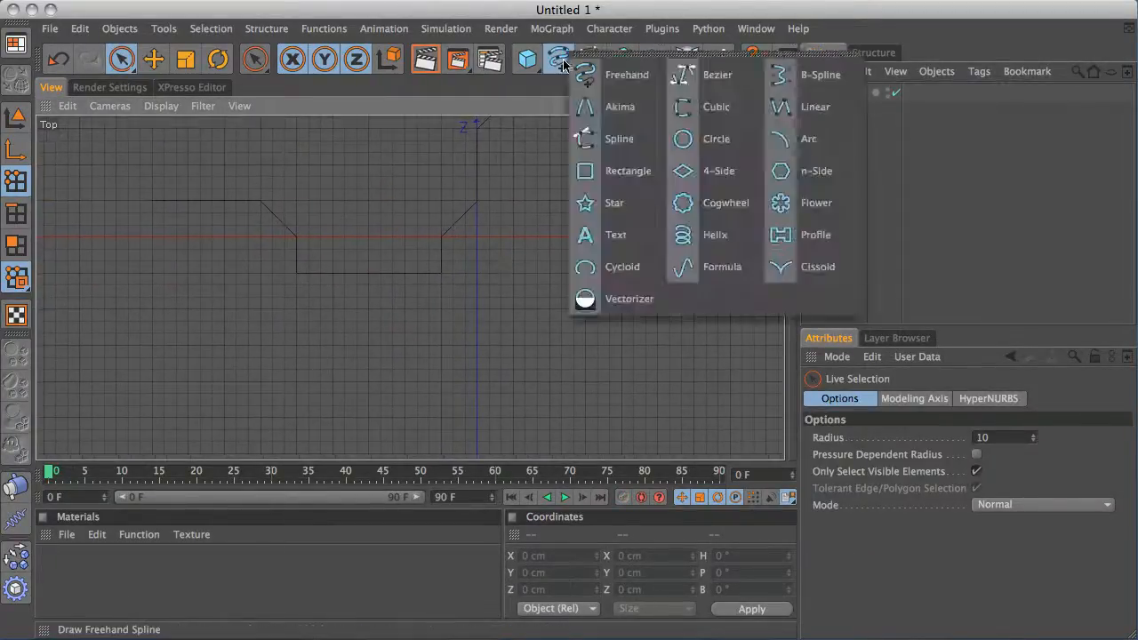
left_click(772, 105)
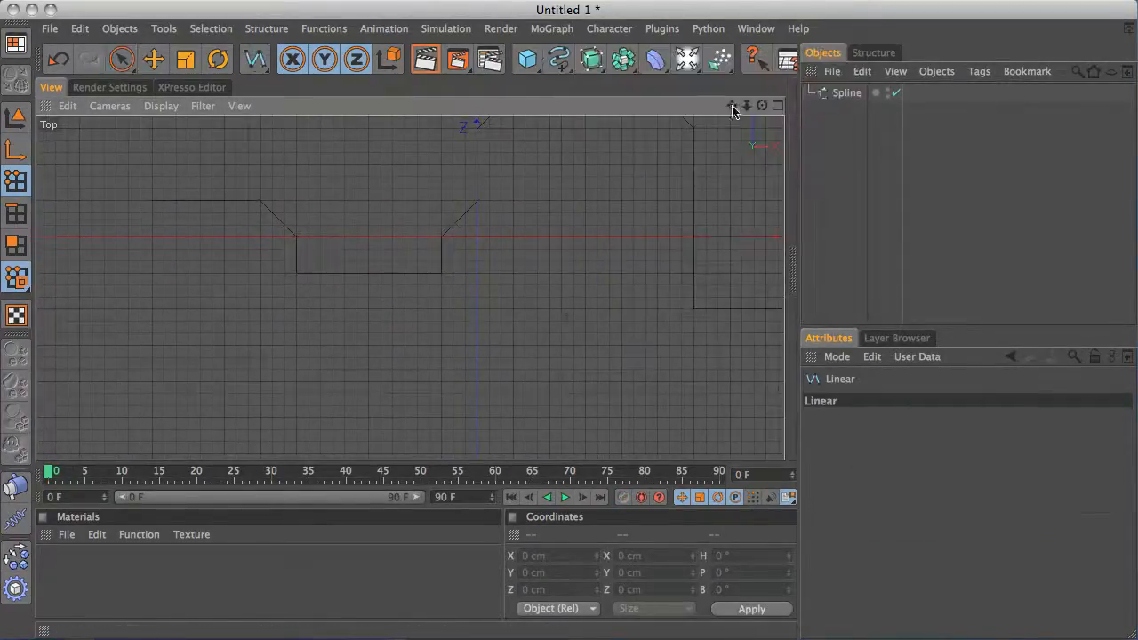
left_click(80, 236)
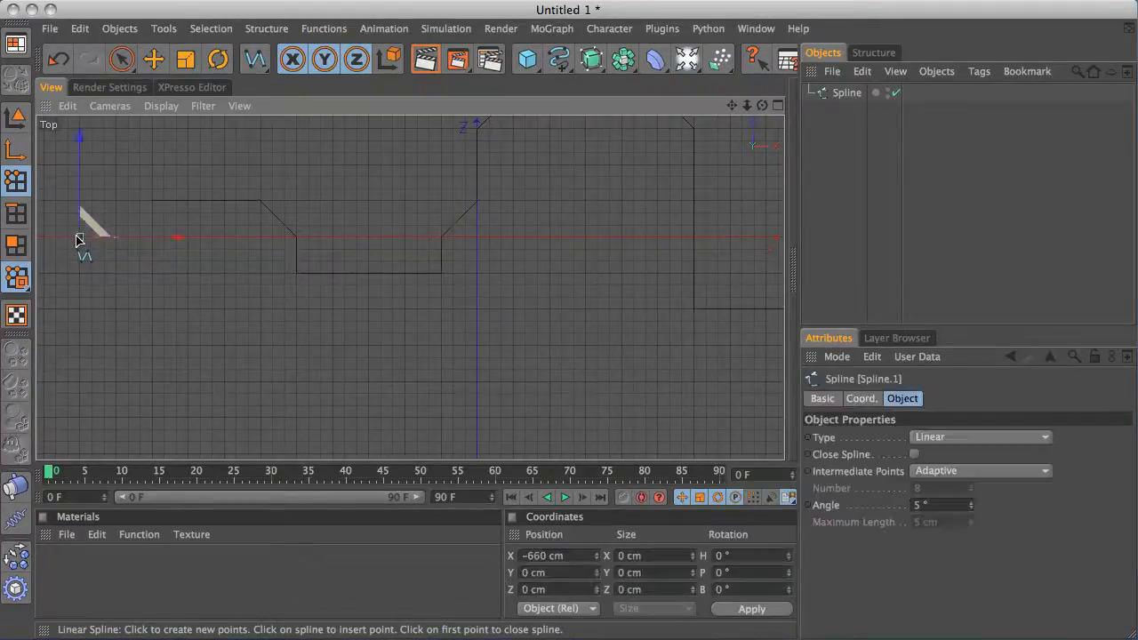
left_click(224, 236)
left_click(260, 311)
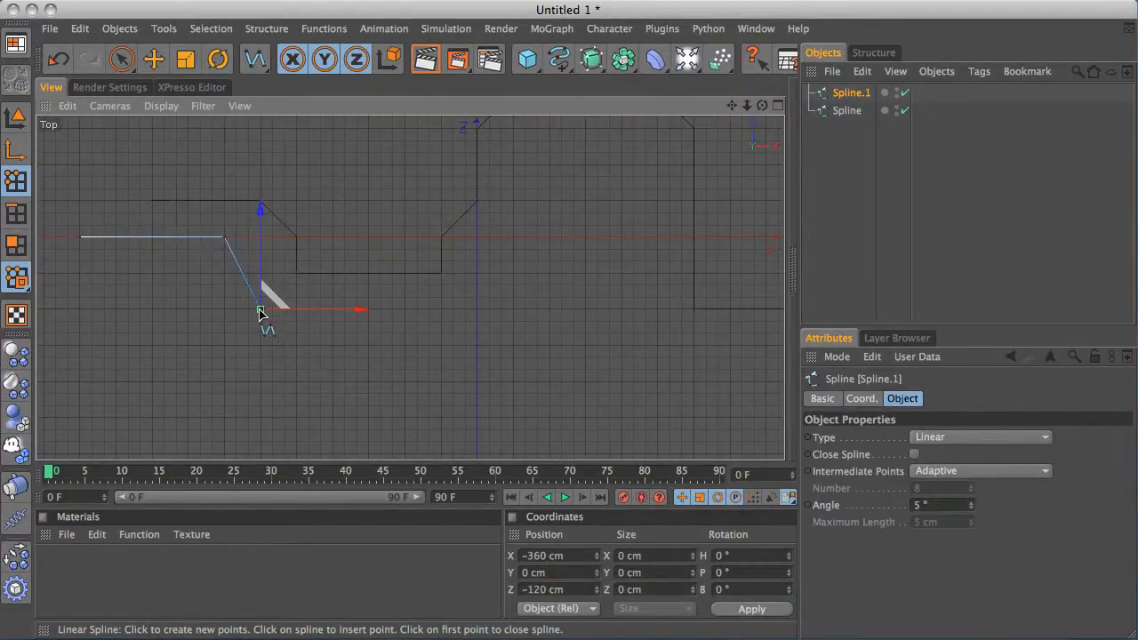
left_click_drag(261, 310, 296, 310)
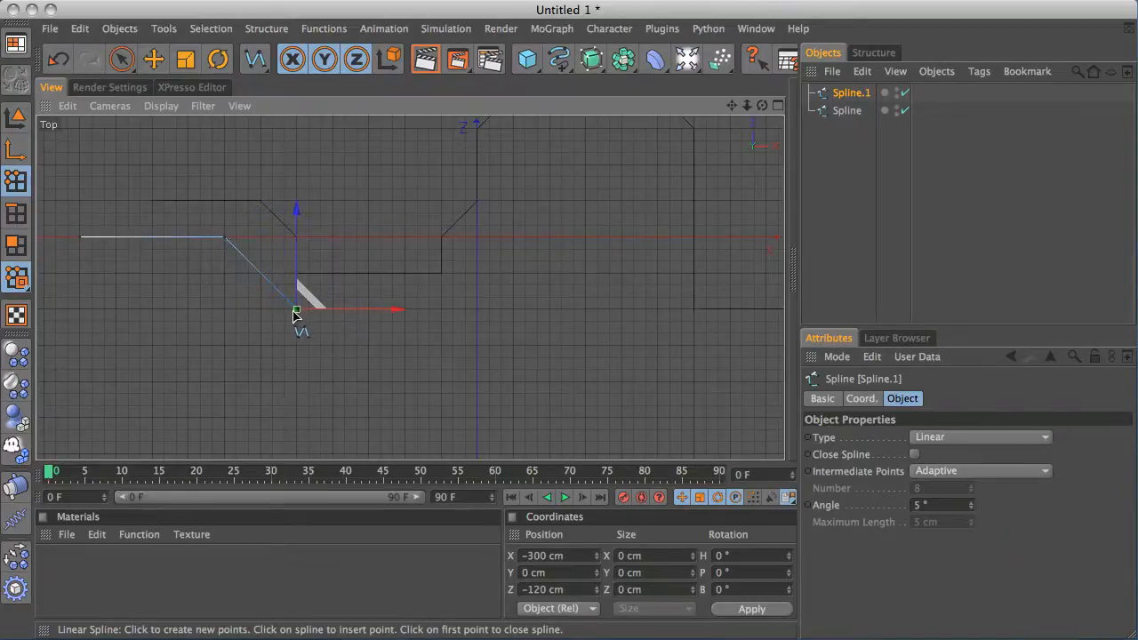
Step the second spline down to Z −180 cm, run to X −200 cm, rise back to Z −120 cm and extend to about X 40 cm
left_click(297, 345)
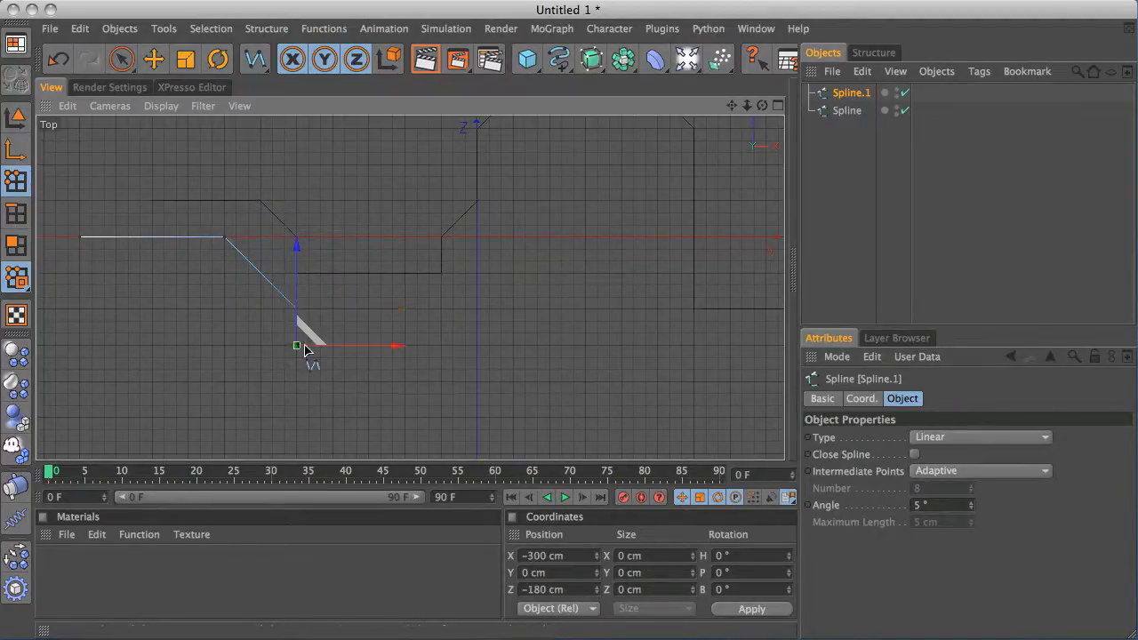
left_click(369, 345)
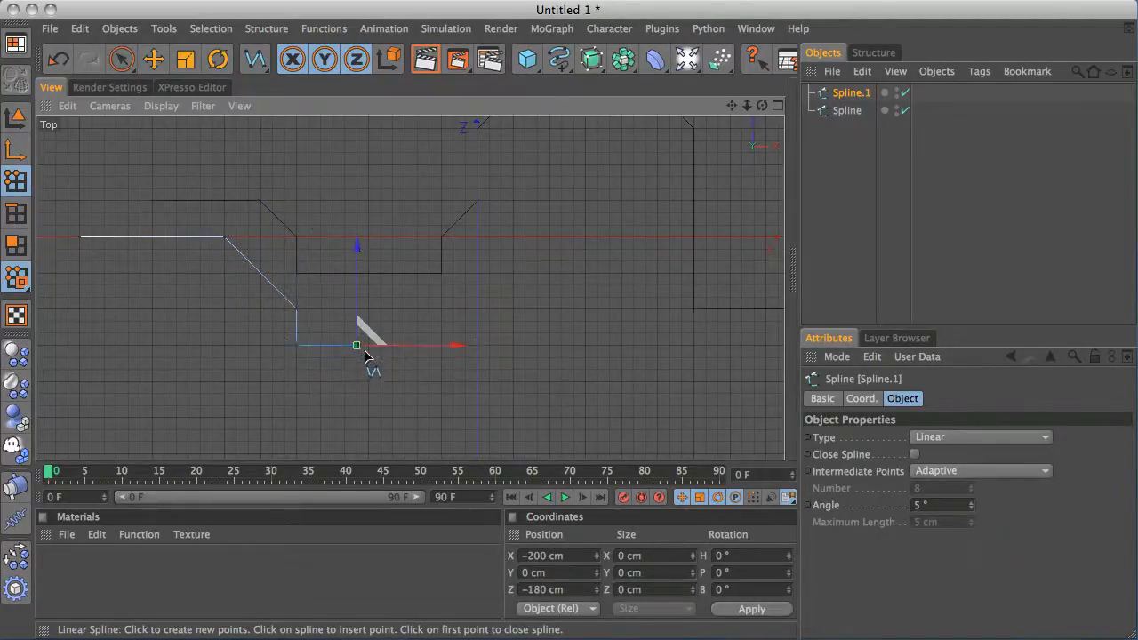
left_click(369, 309)
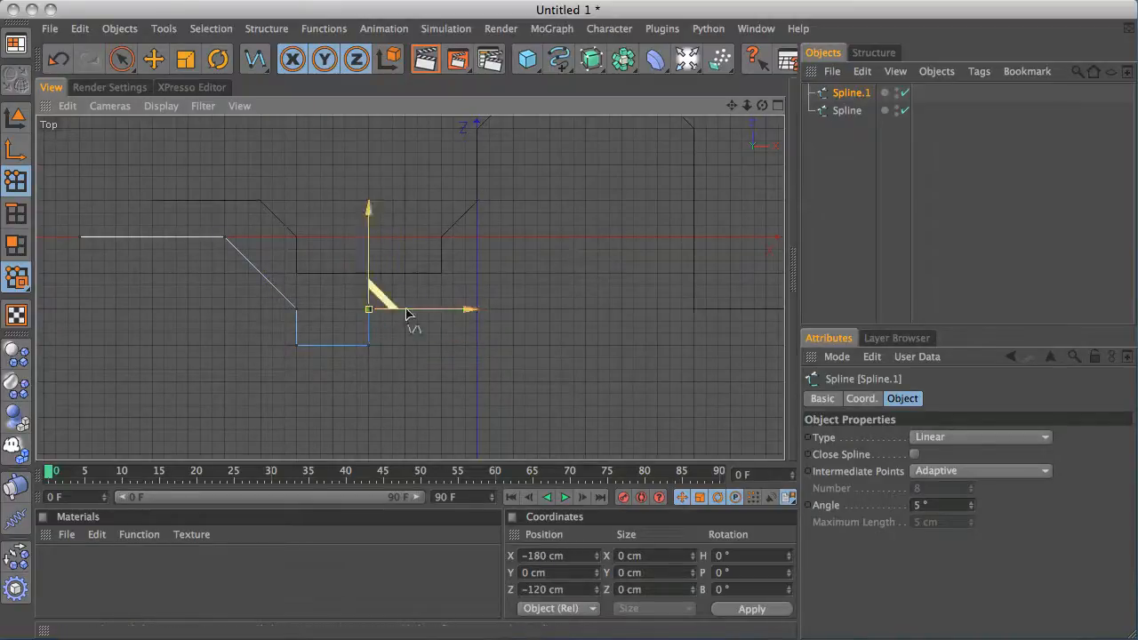
left_click(500, 310)
middle_click_drag(587, 251, 484, 271, "alt")
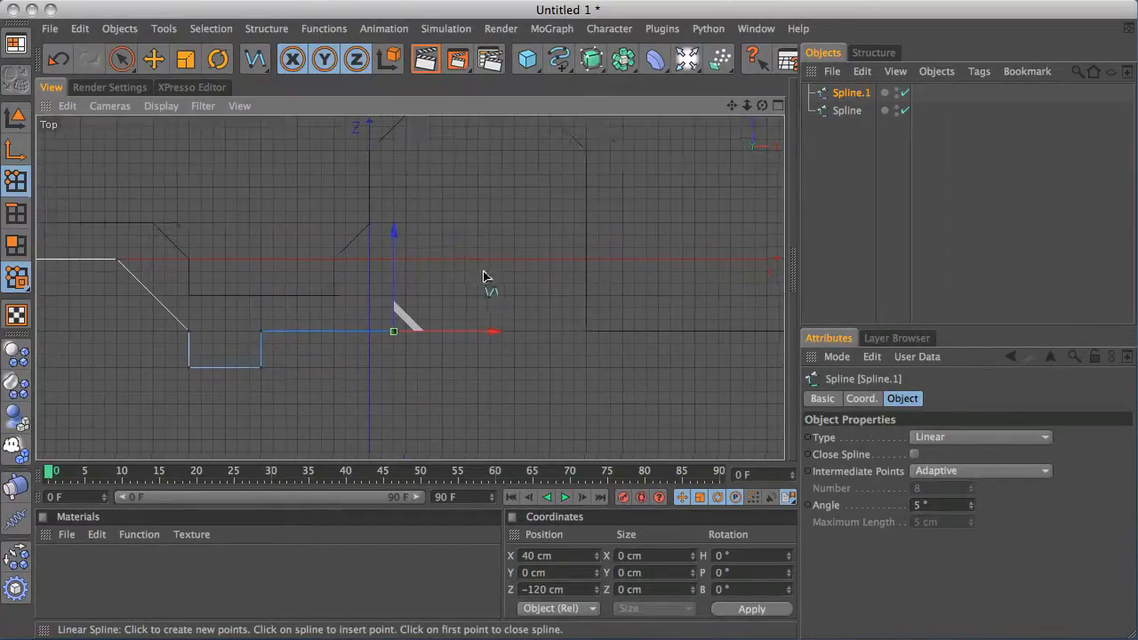
Angle the spline down to Z −180 cm, rise vertically to Z 120 cm, run to about X 300 cm, then drop straight down
left_click_drag(436, 335, 481, 364)
left_click(442, 369)
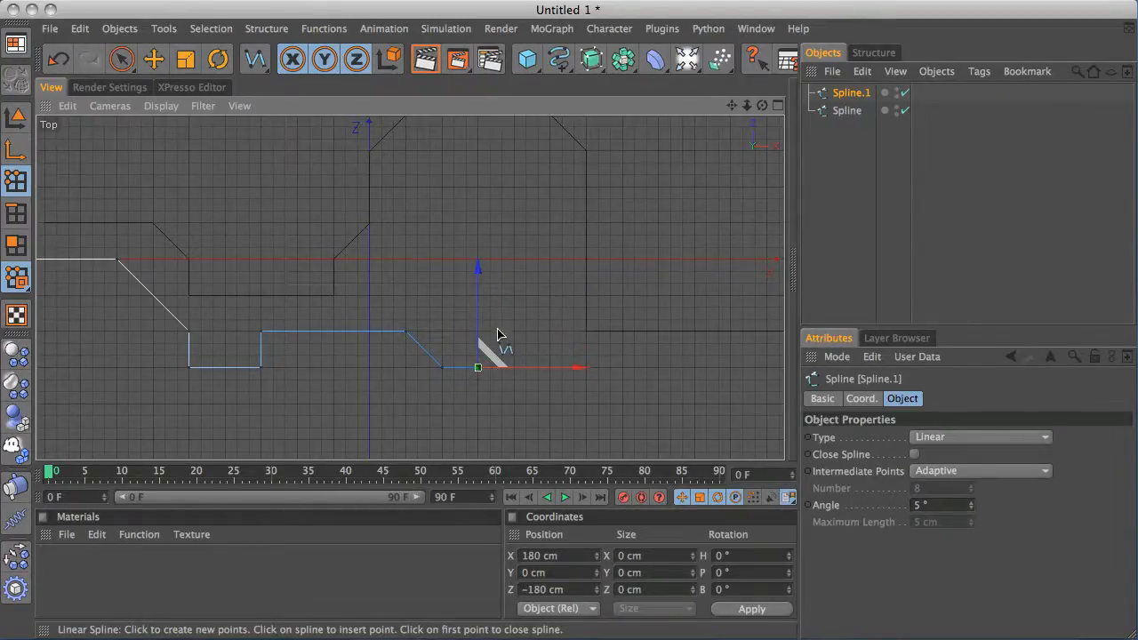
left_click(477, 189)
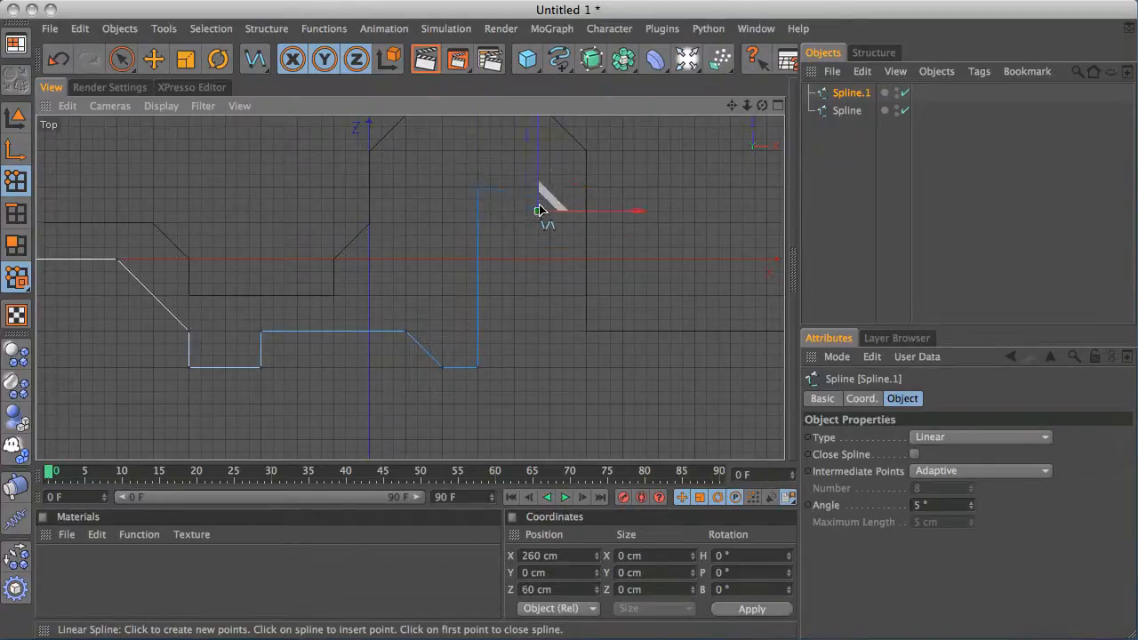
left_click(549, 187)
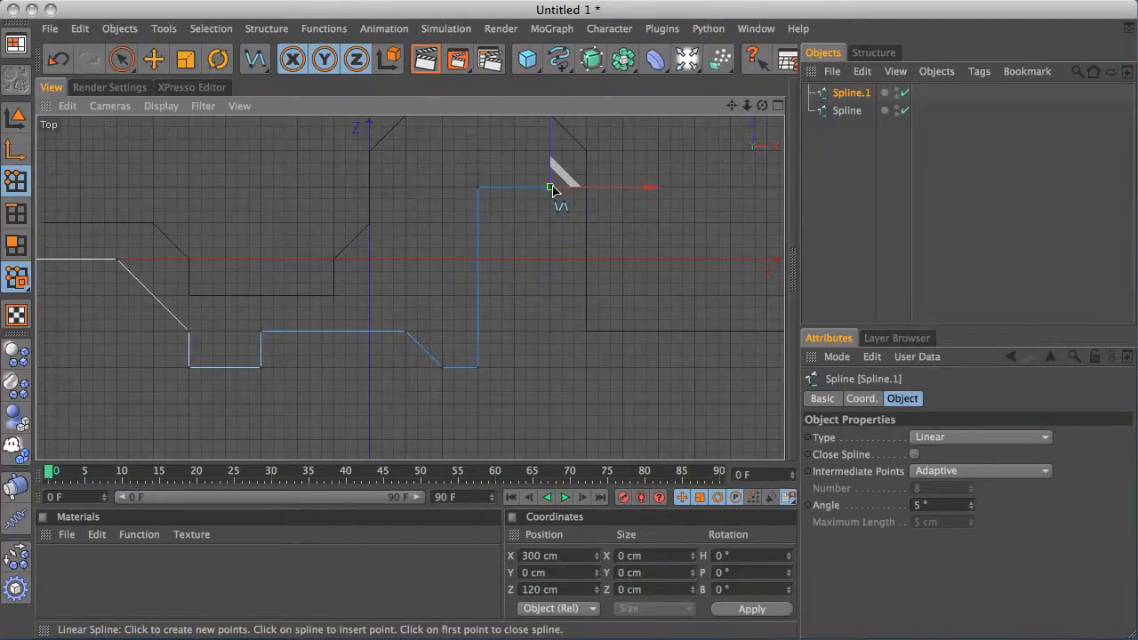
left_click(550, 405)
Add a 45° rise from Z −220 cm to Z −180 cm near X 600 cm, run to about X 840 cm, then angle down
middle_click_drag(593, 329, 333, 247, "alt")
left_click(443, 311)
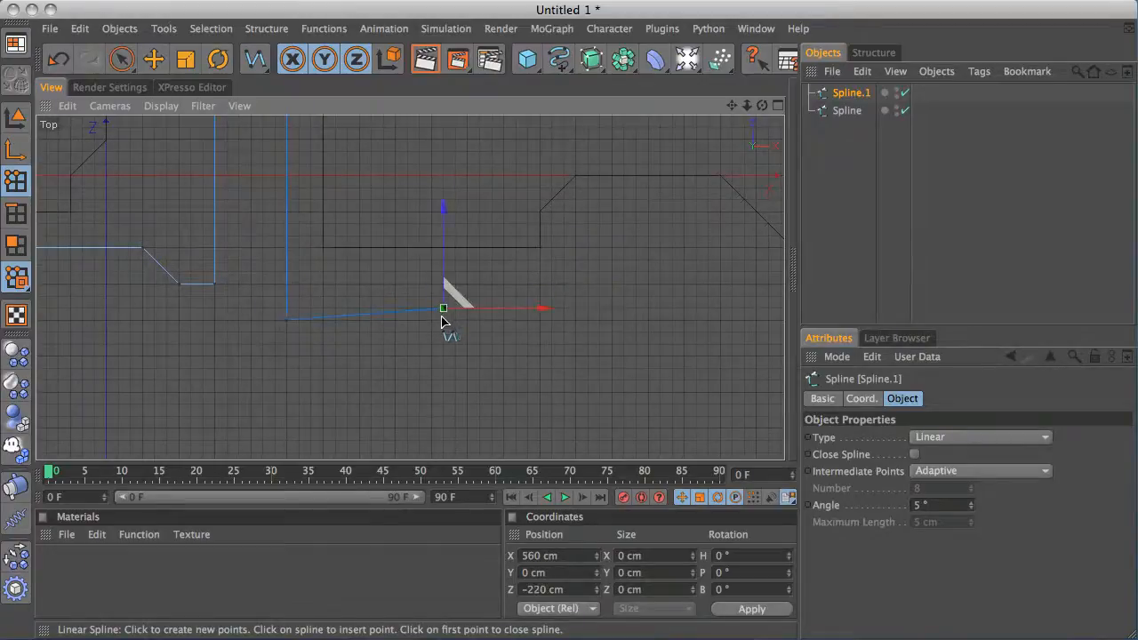
left_click_drag(442, 315, 439, 318)
left_click(467, 284)
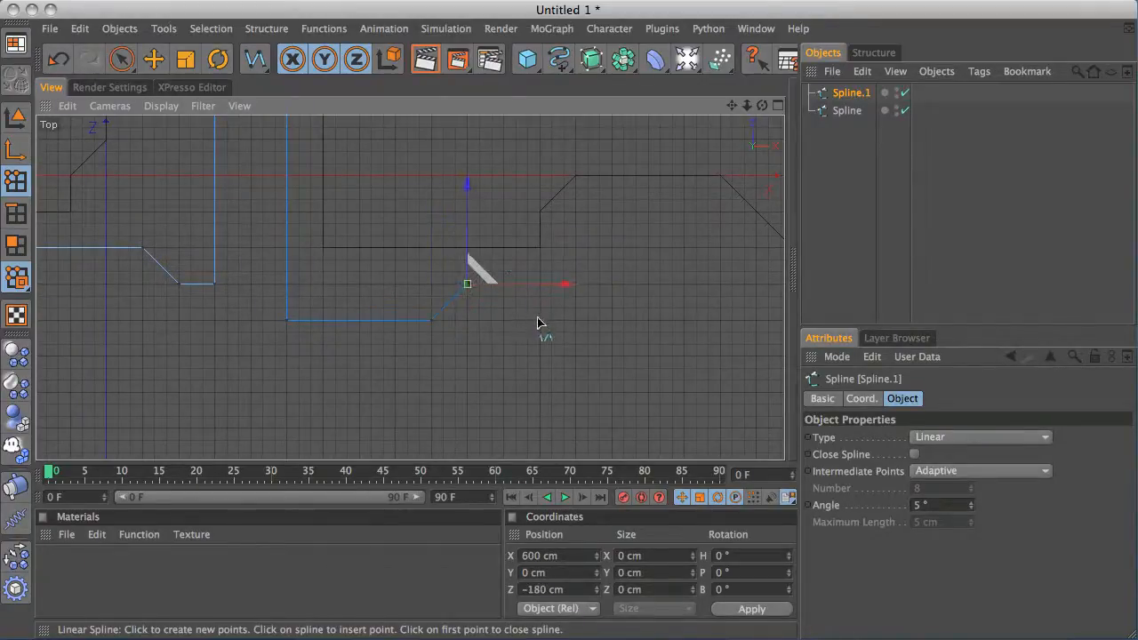
left_click_drag(547, 284, 611, 284)
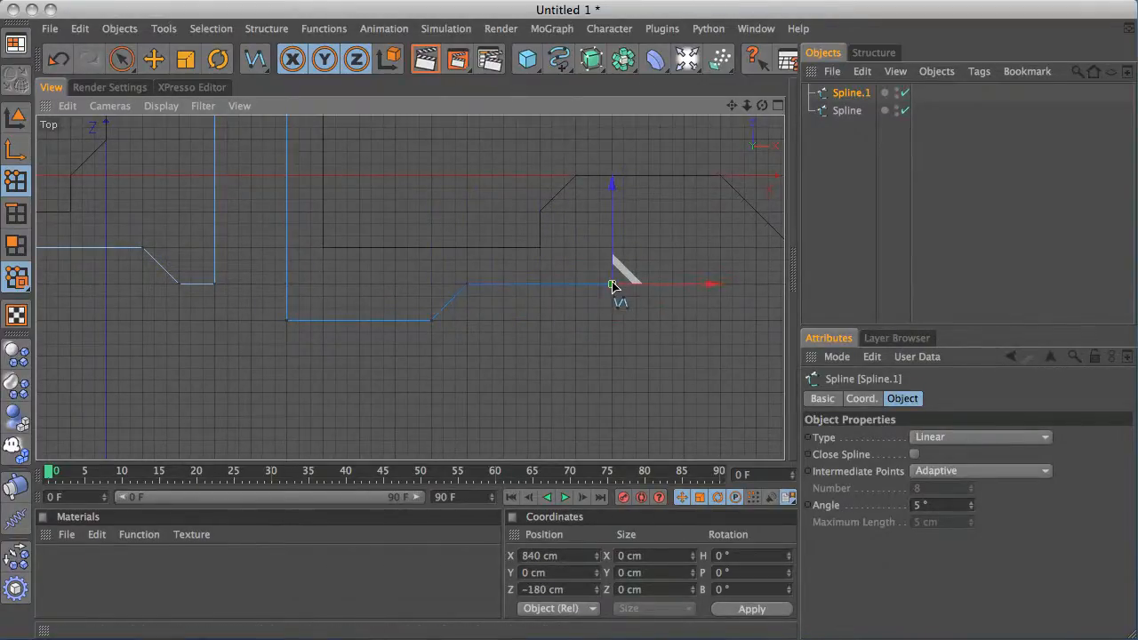
left_click(645, 320)
Drop to Z −360 cm, step down to Z −420 cm, run to about X 1220 cm, rise to Z −300 cm and extend to X 1500 cm
middle_click_drag(720, 282, 374, 248, "alt")
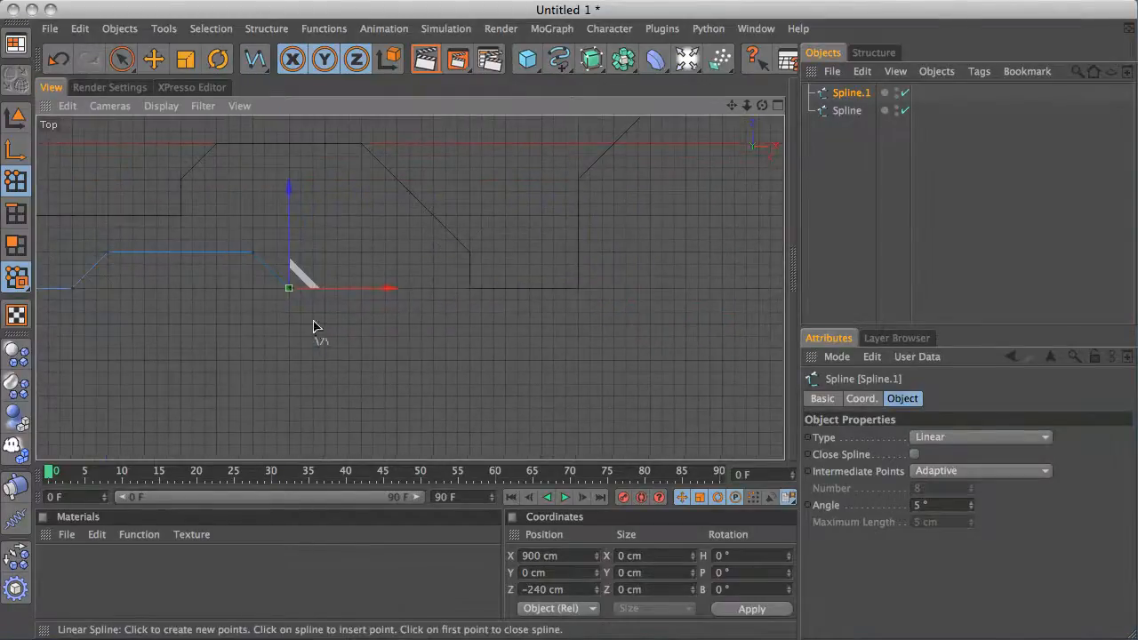
left_click(290, 360)
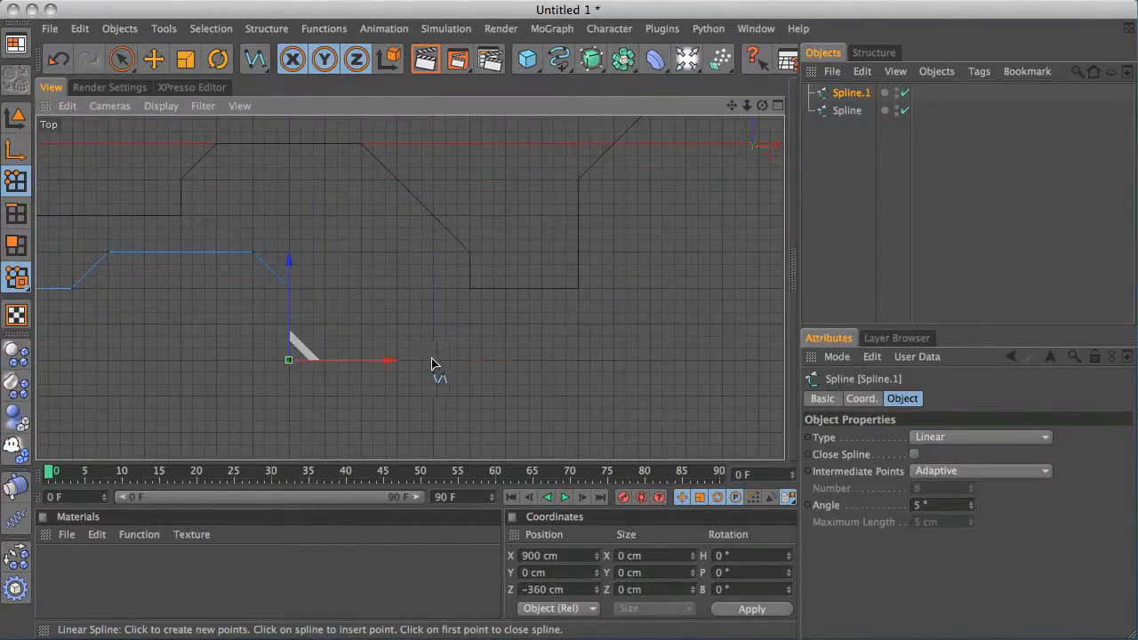
left_click(397, 360)
left_click(398, 398)
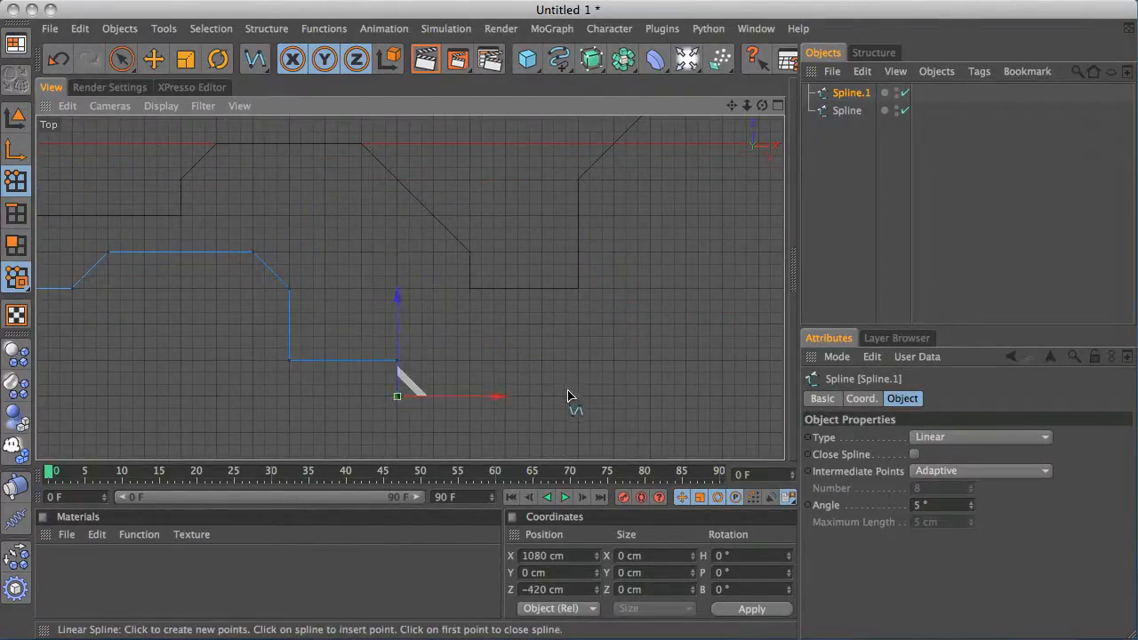
left_click(481, 396)
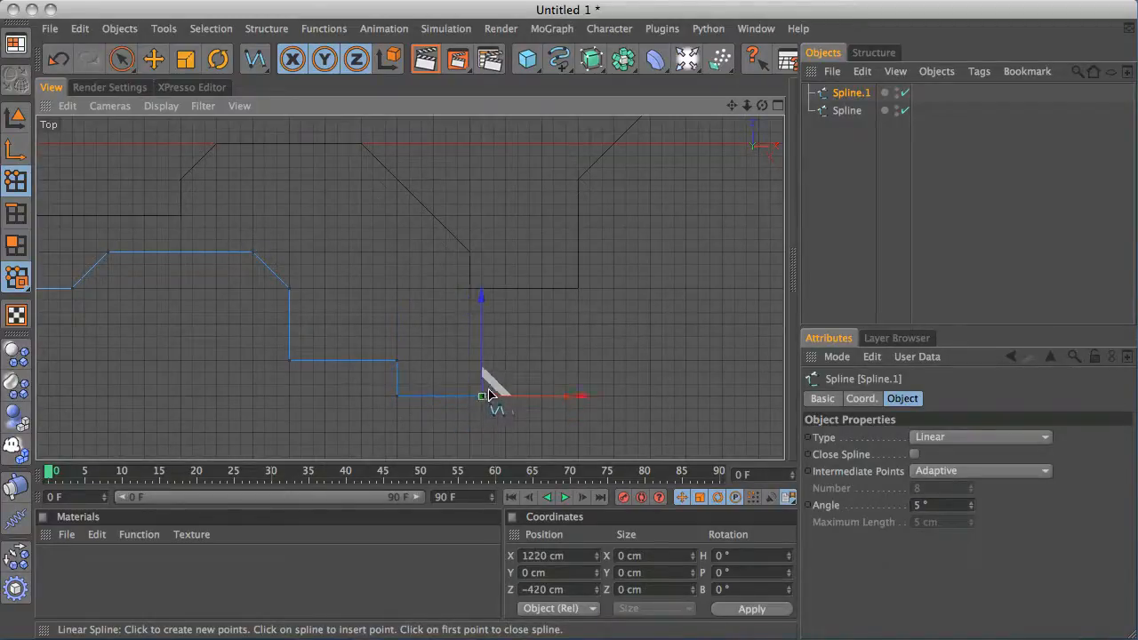
left_click(505, 396)
left_click(505, 324)
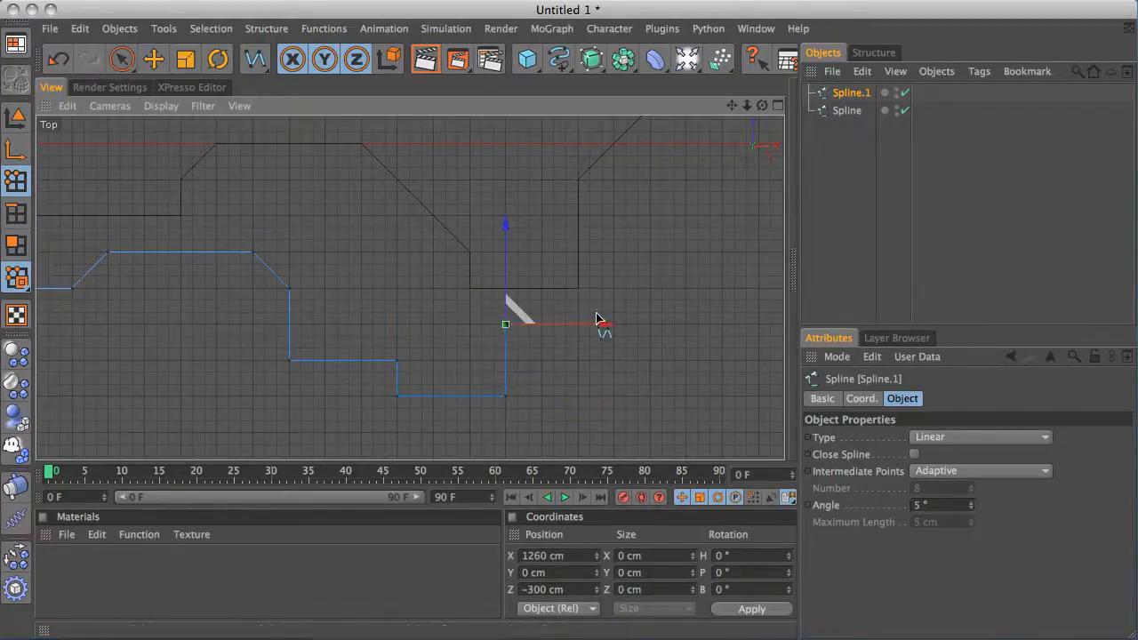
left_click_drag(622, 322, 651, 322)
Continue the spline up to Z −60 cm, run to about X 1620 cm, angle down to Z −120 cm and extend to X 1800 cm
middle_click_drag(678, 245, 448, 286, "alt")
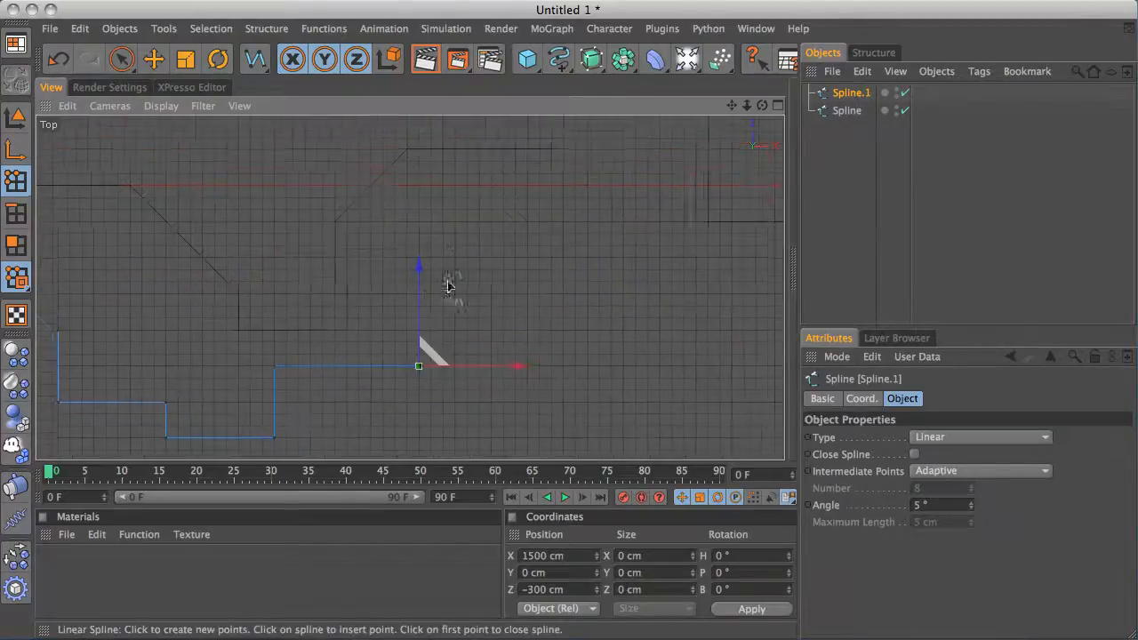
left_click(413, 222)
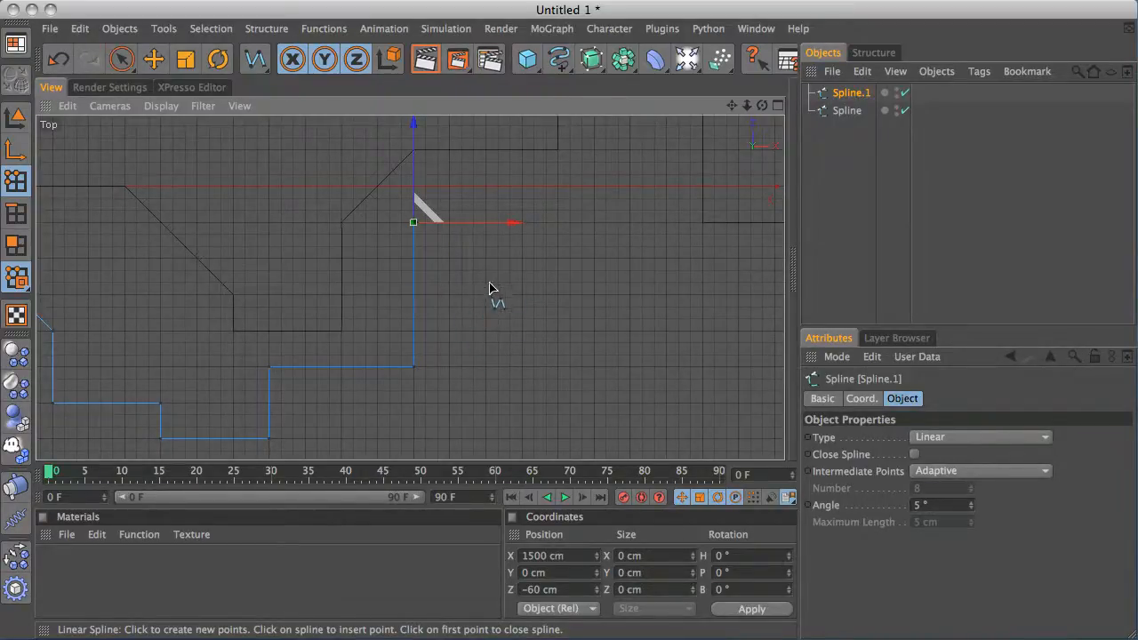
middle_click_drag(521, 279, 456, 342, "alt")
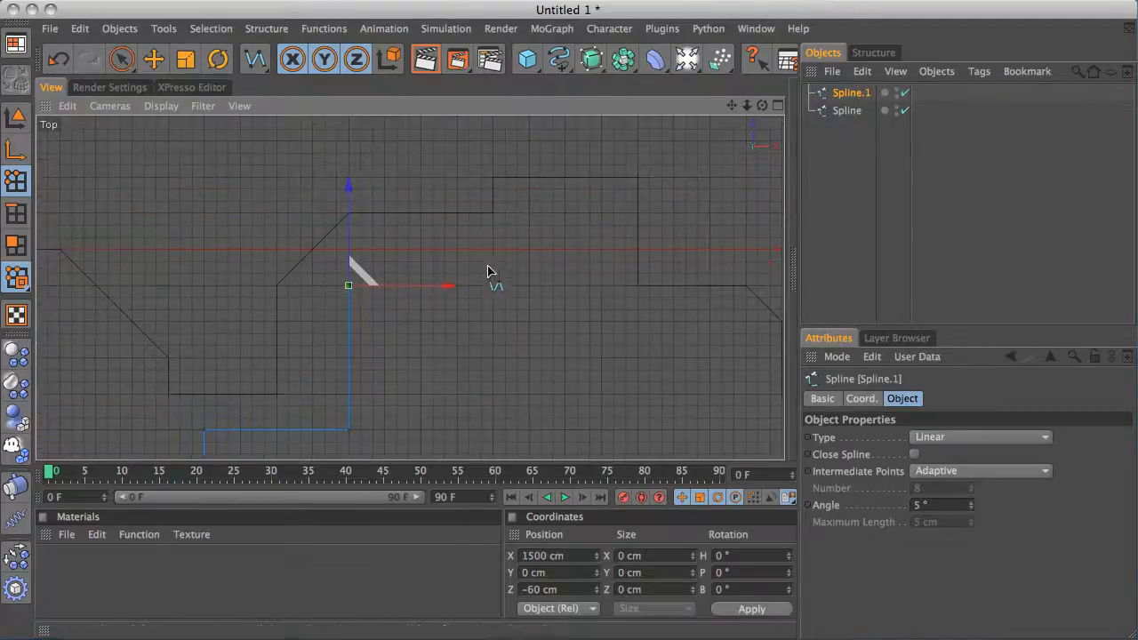
left_click_drag(458, 284, 421, 285)
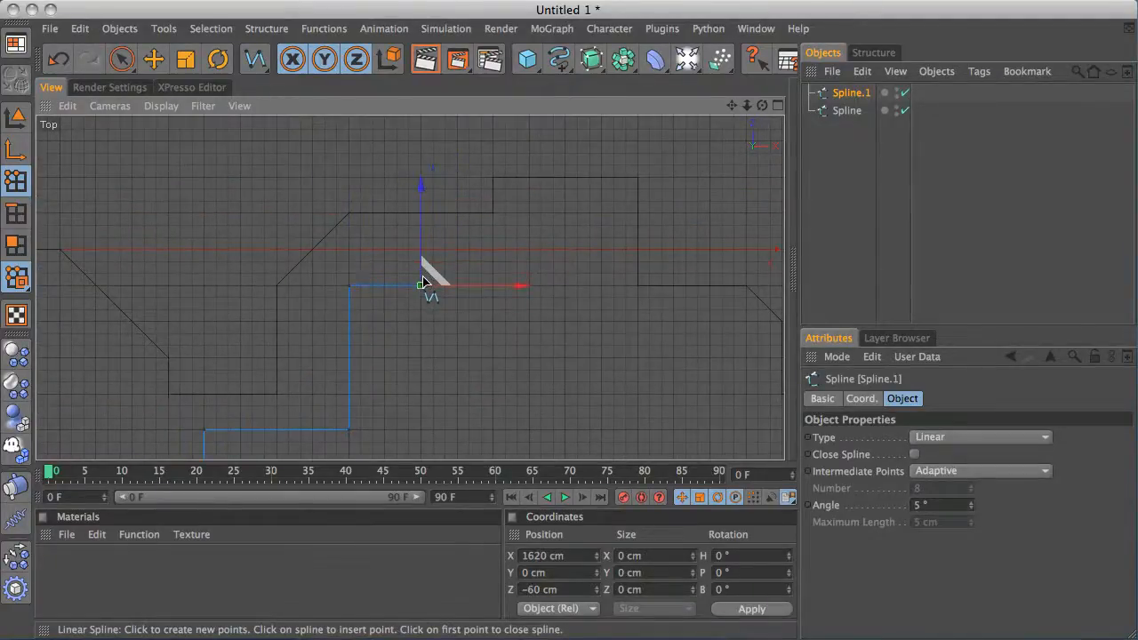
left_click(457, 321)
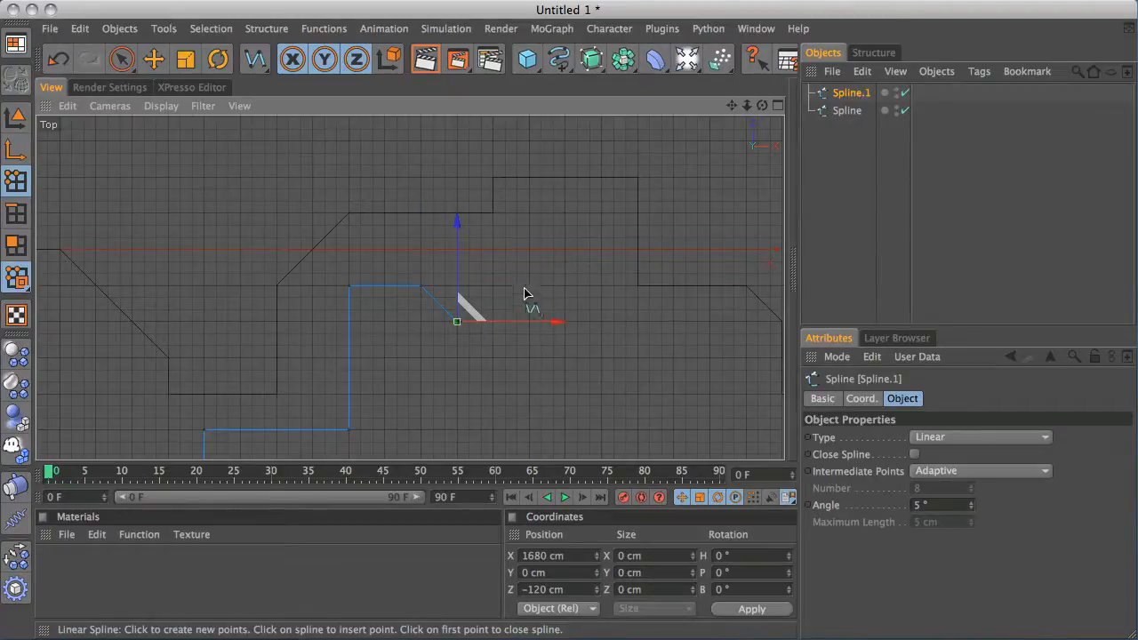
left_click(530, 321)
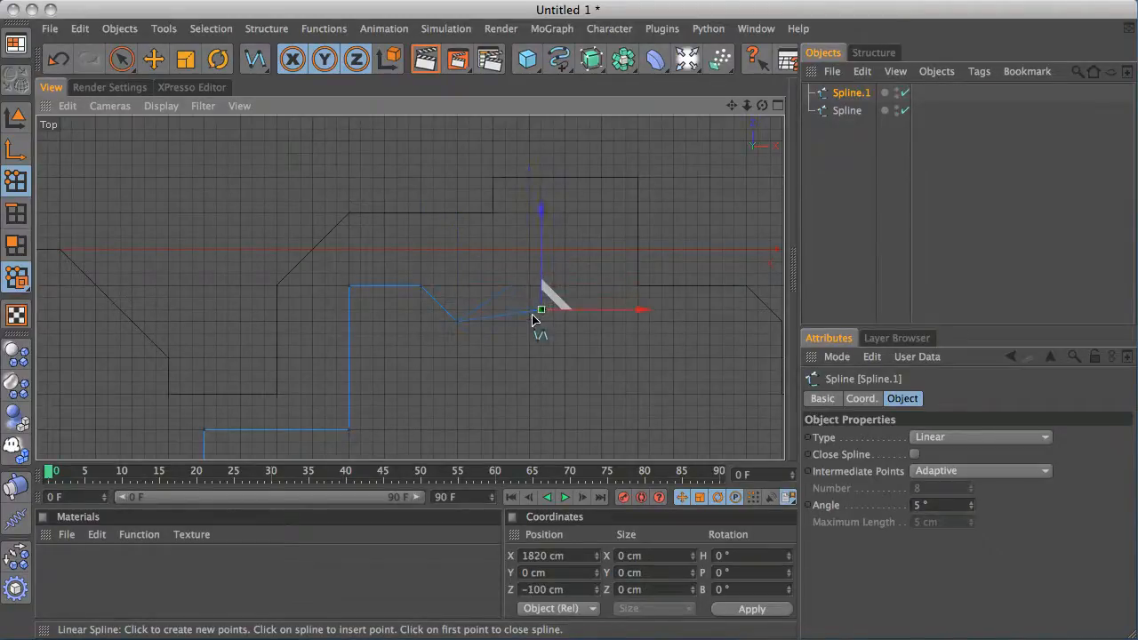
Drop to about Z −140 cm near X 1980 cm, step down to Z −360 cm, run to X 2220 cm, angle up to Z −300 cm and end at X 2520 cm
left_click(529, 394)
middle_click_drag(637, 345, 493, 256, "alt")
left_click(497, 272)
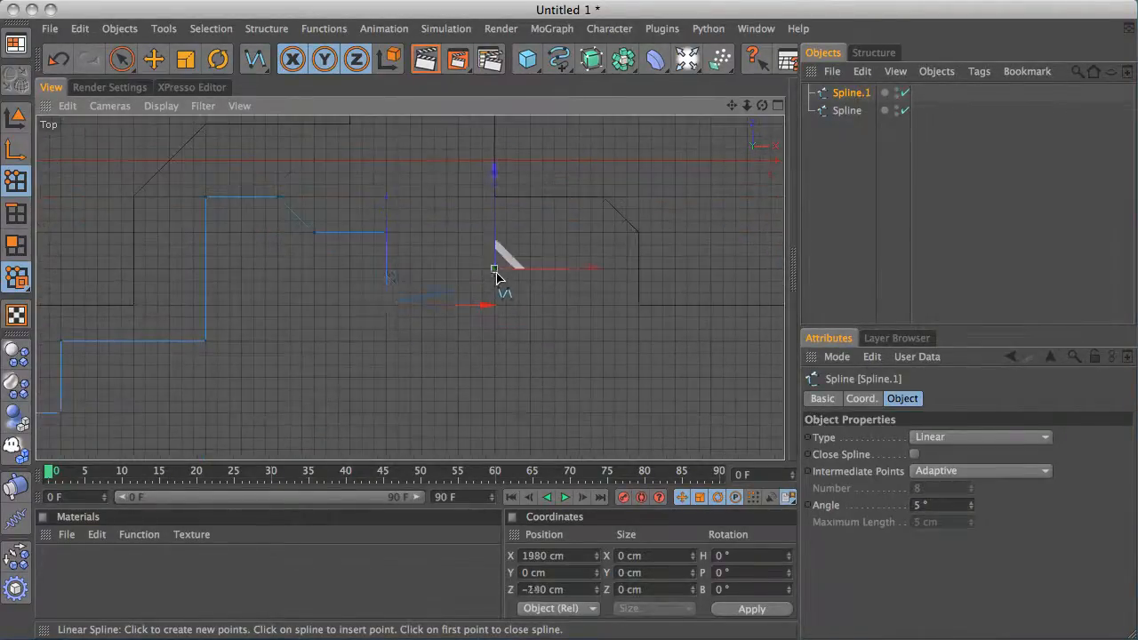
left_click(495, 377)
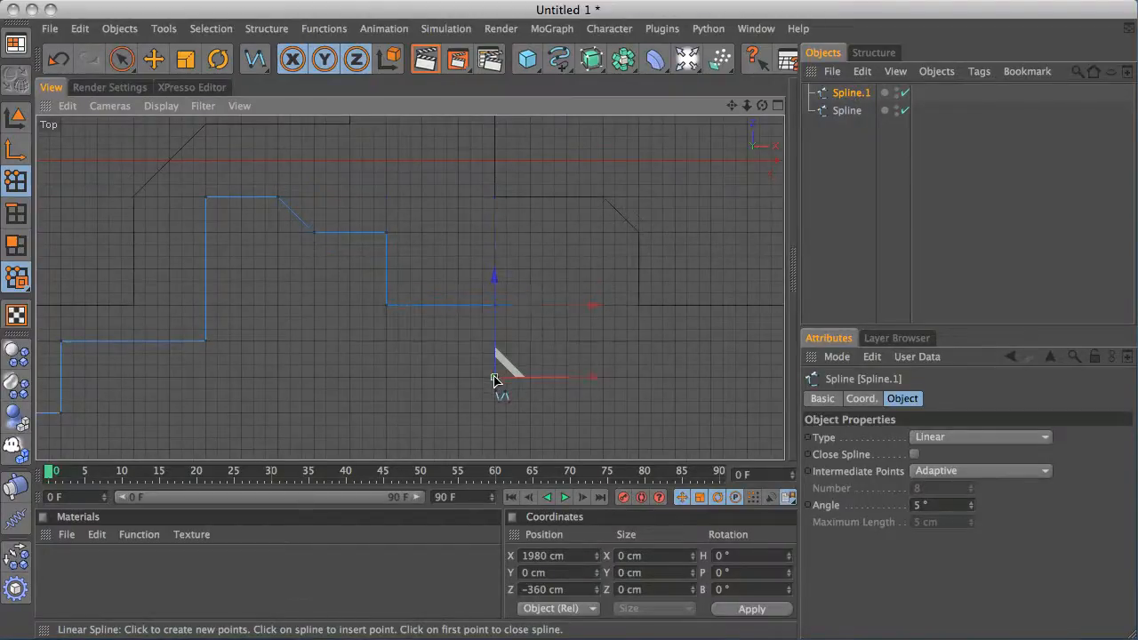
left_click(637, 377)
middle_click_drag(637, 377, 431, 359, "alt")
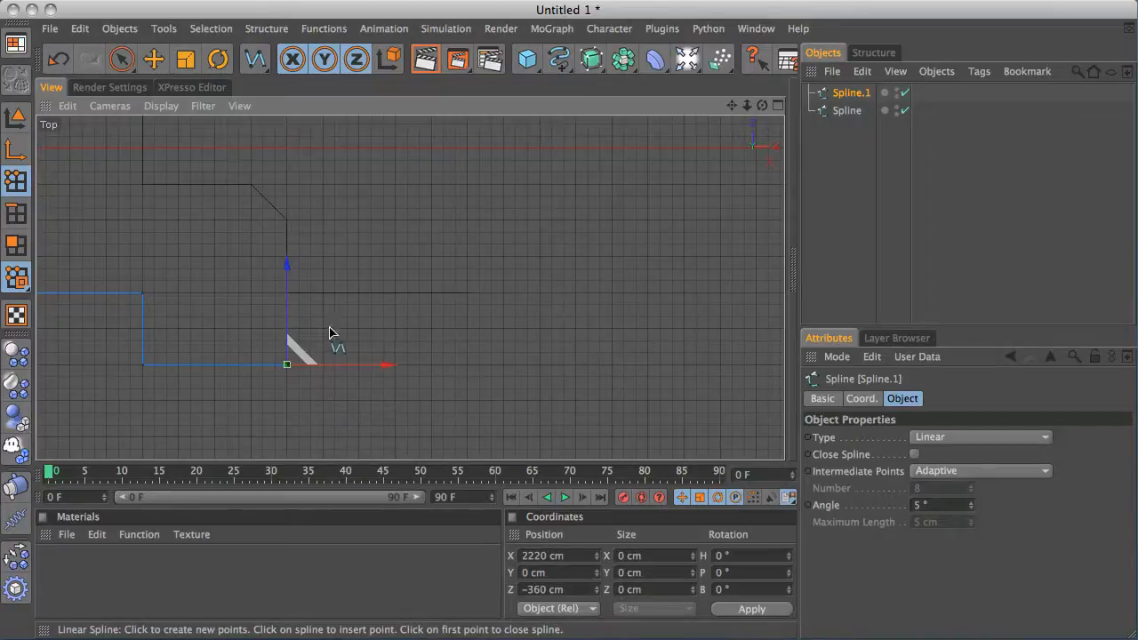
left_click(324, 329)
left_click(467, 330)
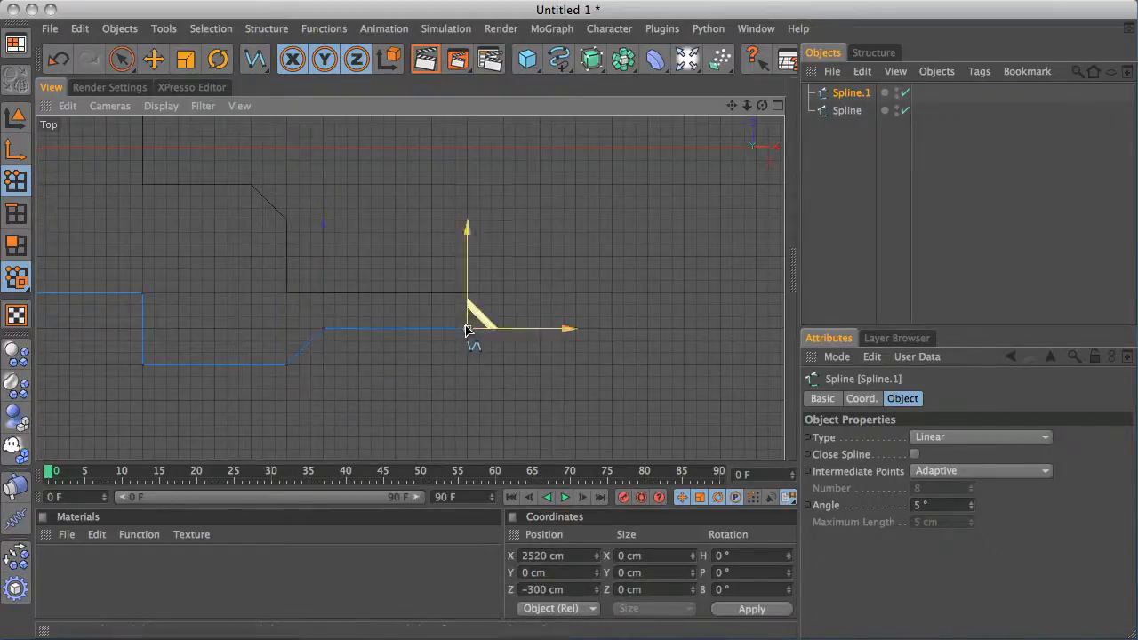
Exit the spline drawing and inspect both finished splines in the zoomed-out top view
middle_click_drag(406, 279, 623, 241, "alt")
left_click(840, 176)
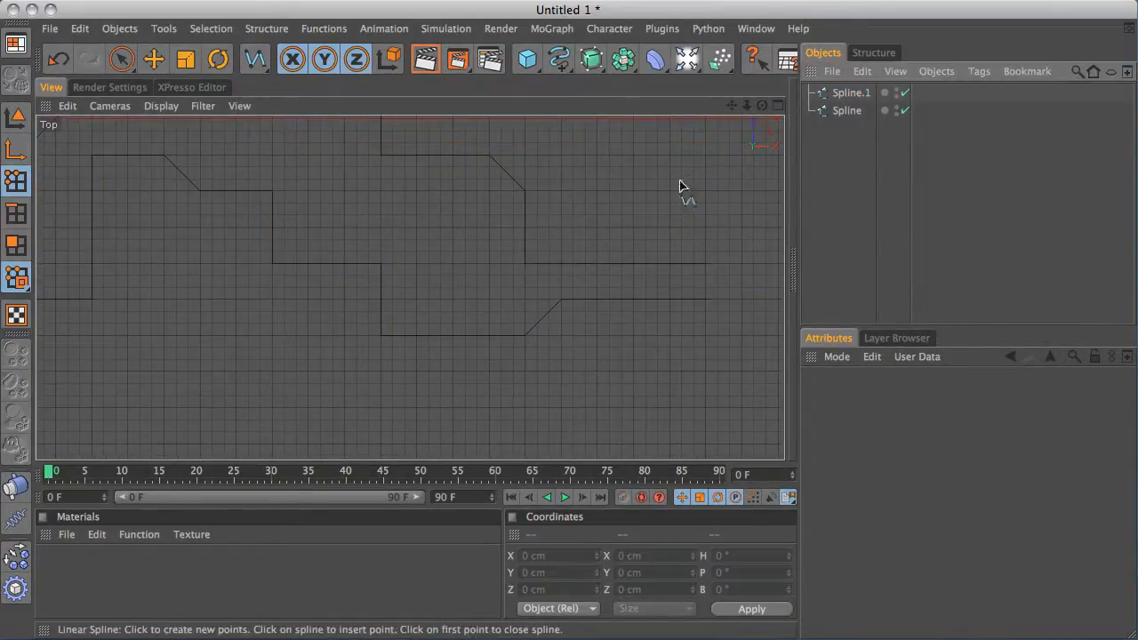
right_click_drag(680, 186, 42, 325, "alt")
middle_click_drag(376, 241, 516, 263, "alt")
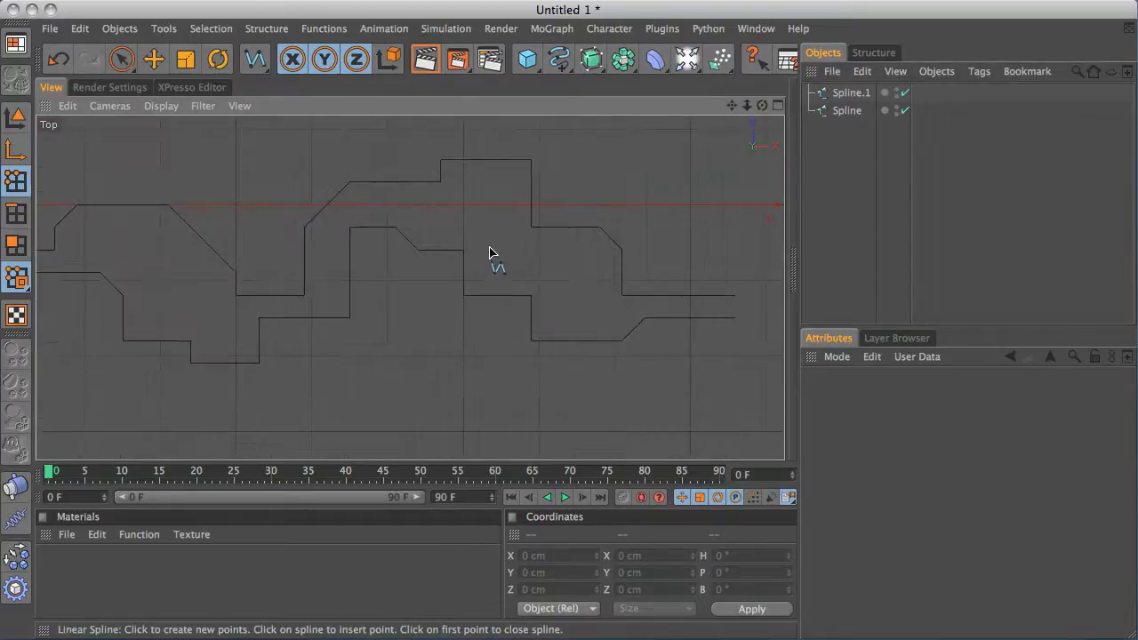
scroll(494, 258, "down", 3)
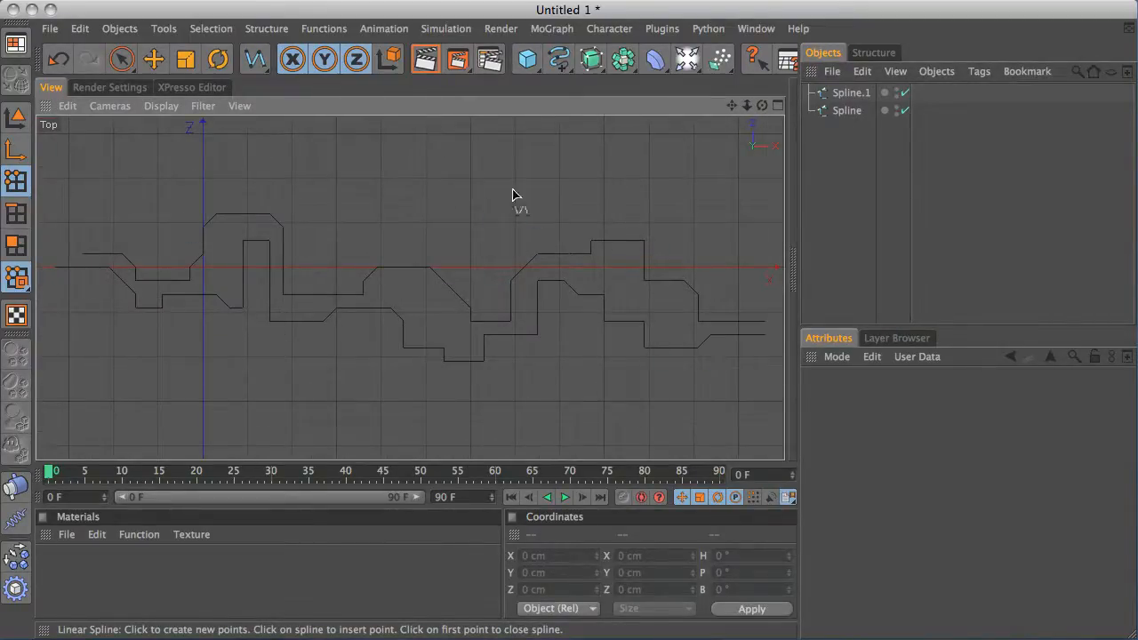
left_click(123, 59)
left_click(849, 92)
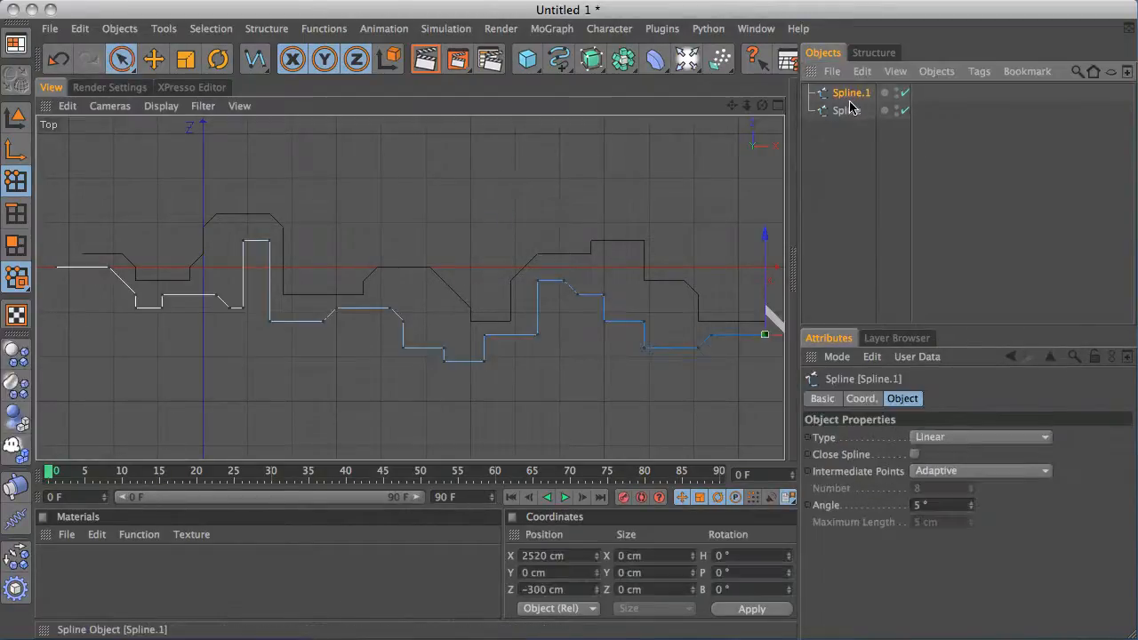
left_click(848, 113)
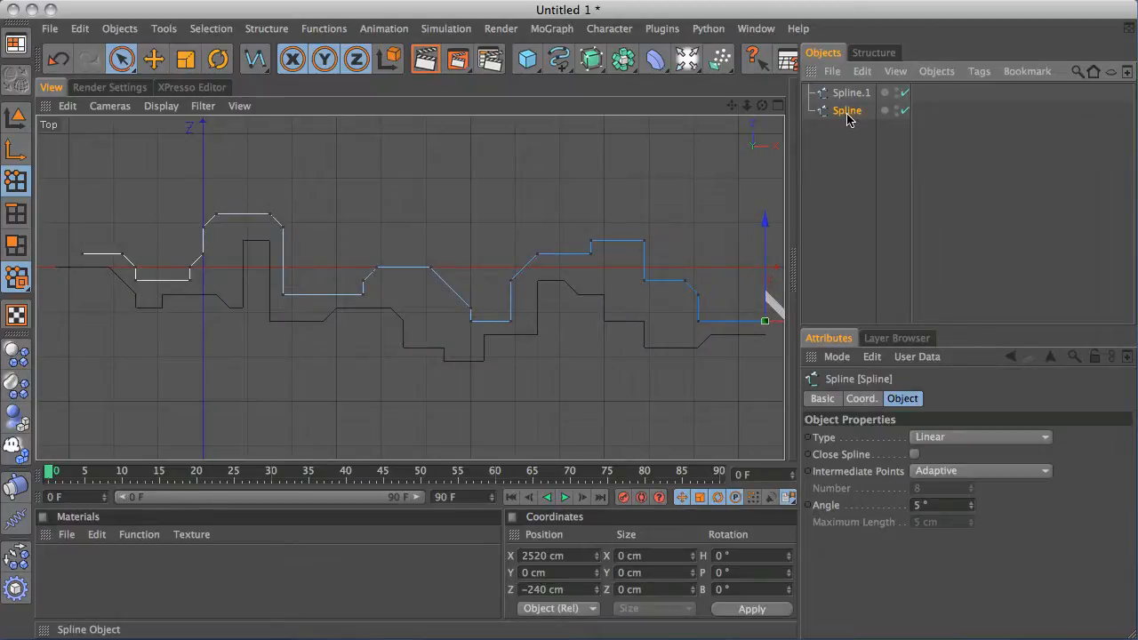
Create a new material, open it in the Material Editor and name it 1
double_click(78, 583)
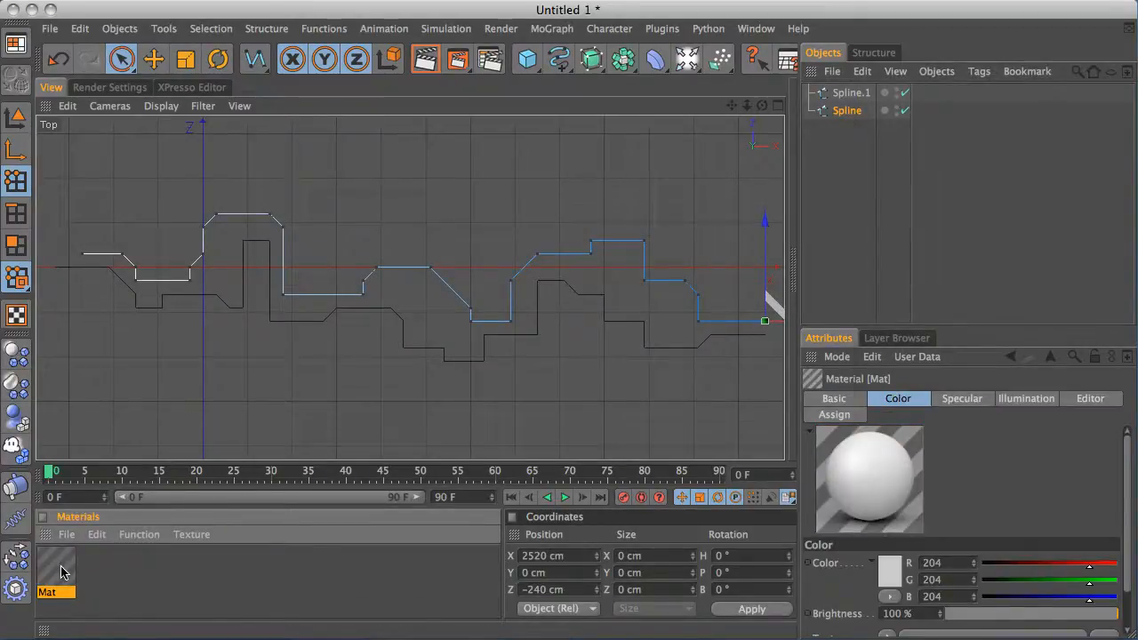
double_click(62, 573)
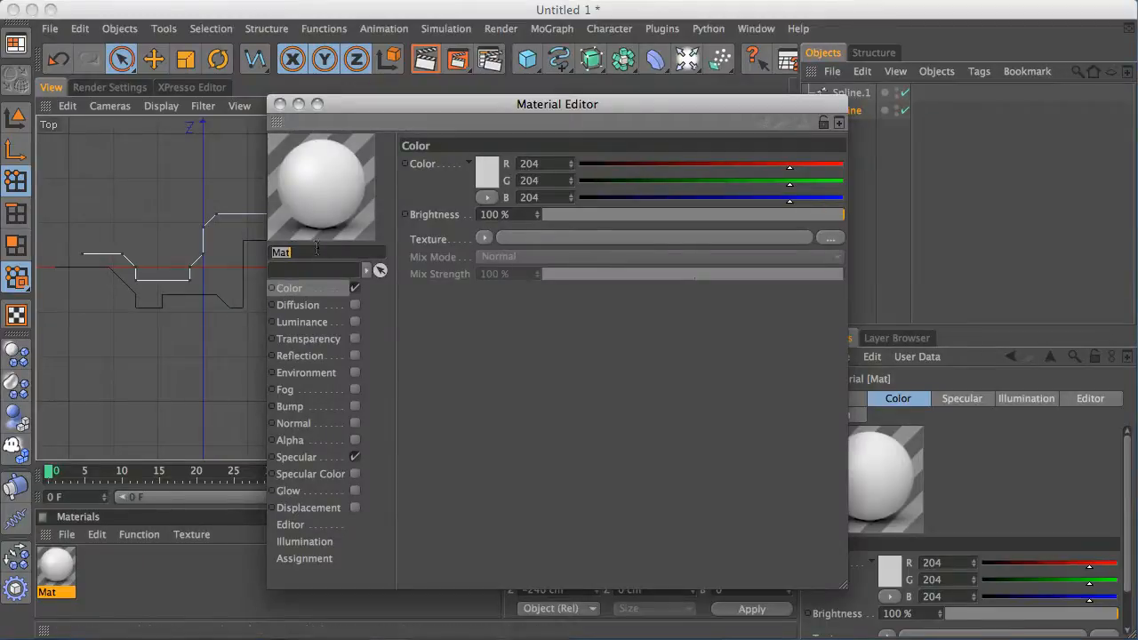
type("1")
key("Return")
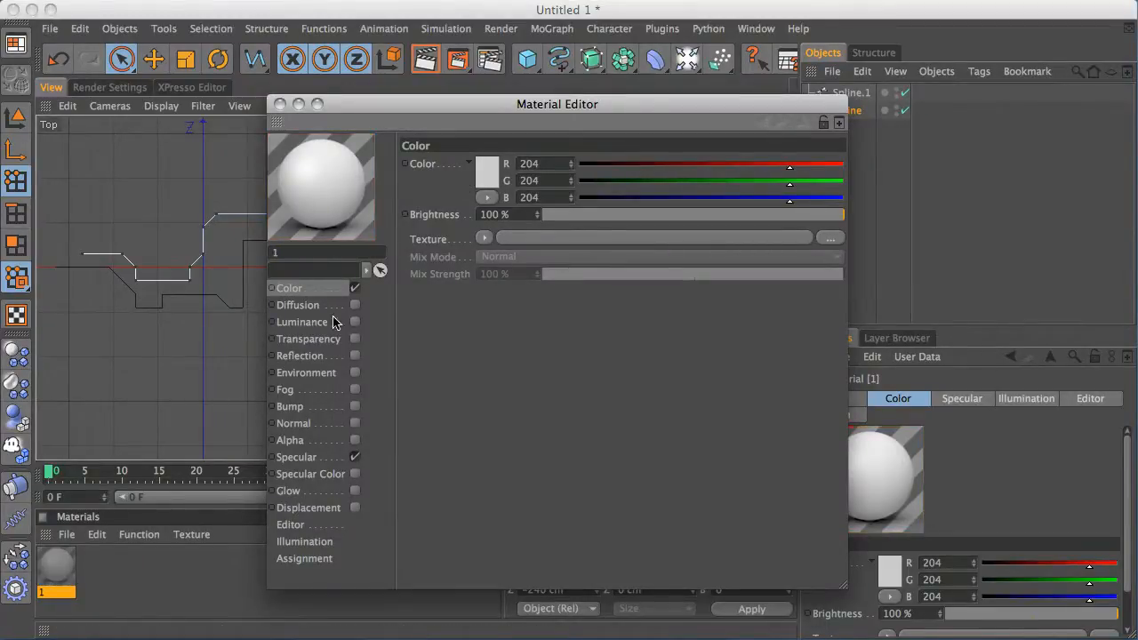
Set the material's color to R 0, G 208, B 255
left_click(487, 173)
left_click_drag(528, 119, 544, 122)
left_click_drag(487, 147, 538, 126)
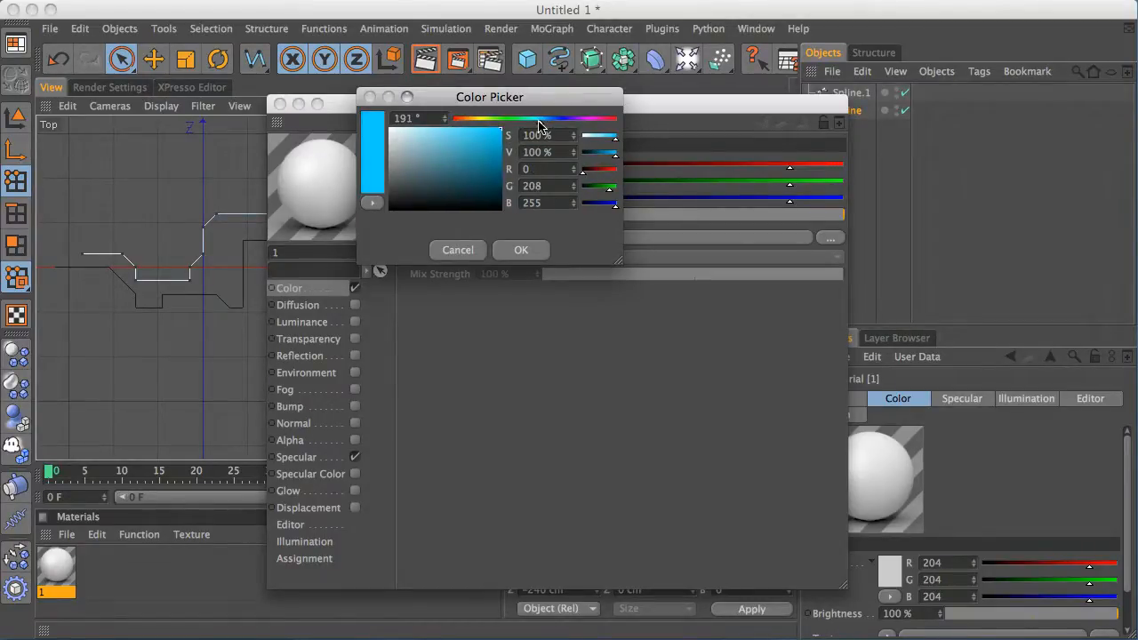
left_click(516, 250)
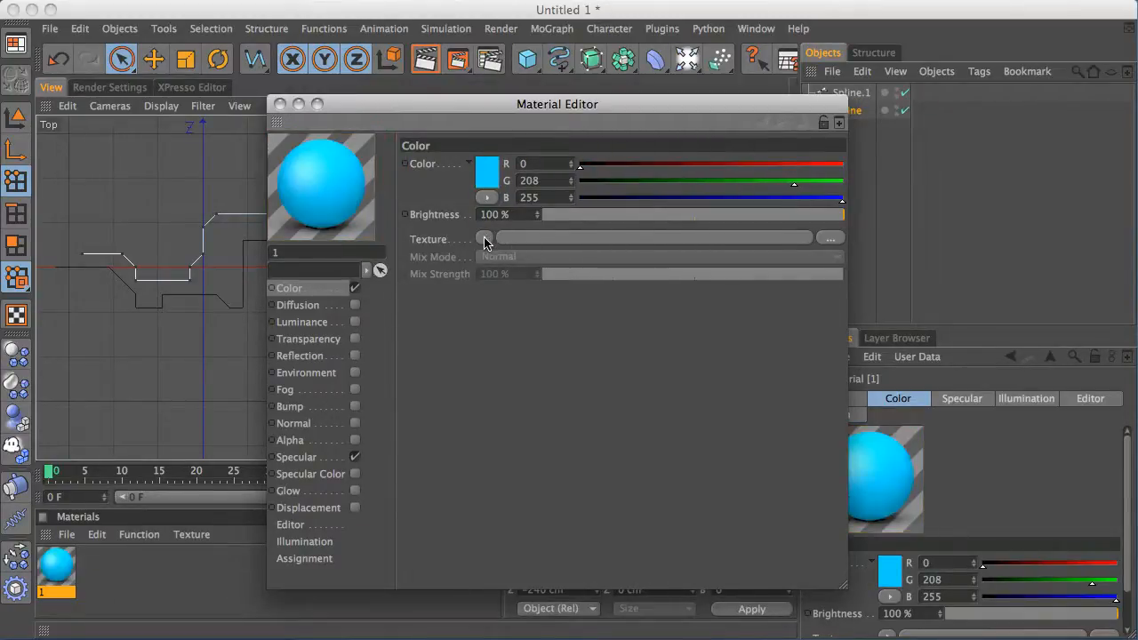
Set the material's illumination model to Phong
left_click(336, 539)
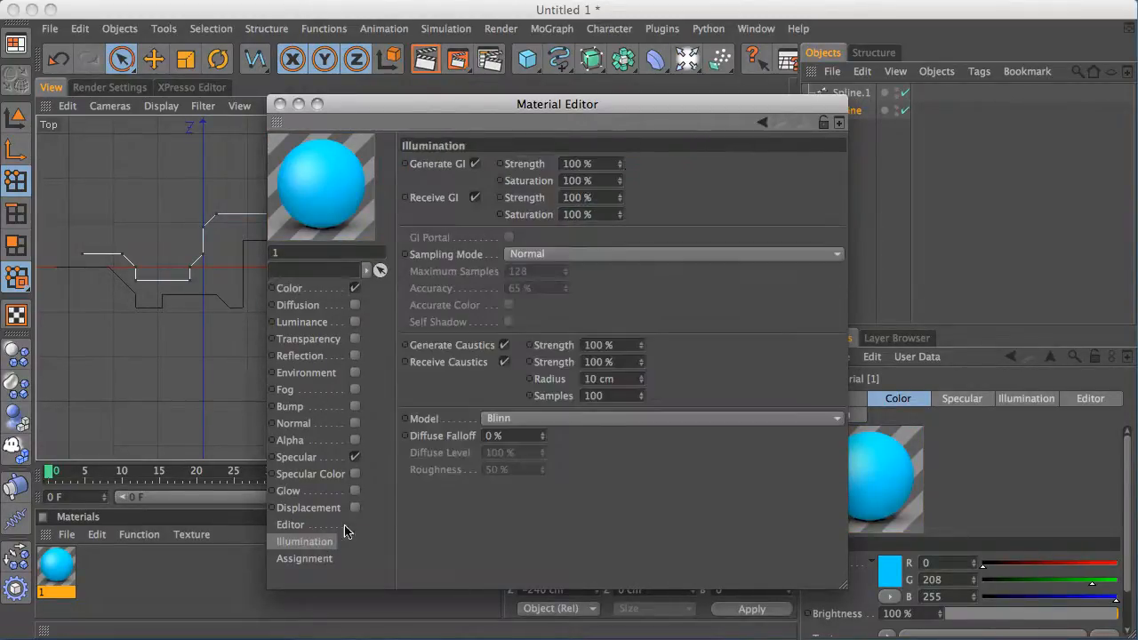
left_click(563, 419)
left_click(564, 435)
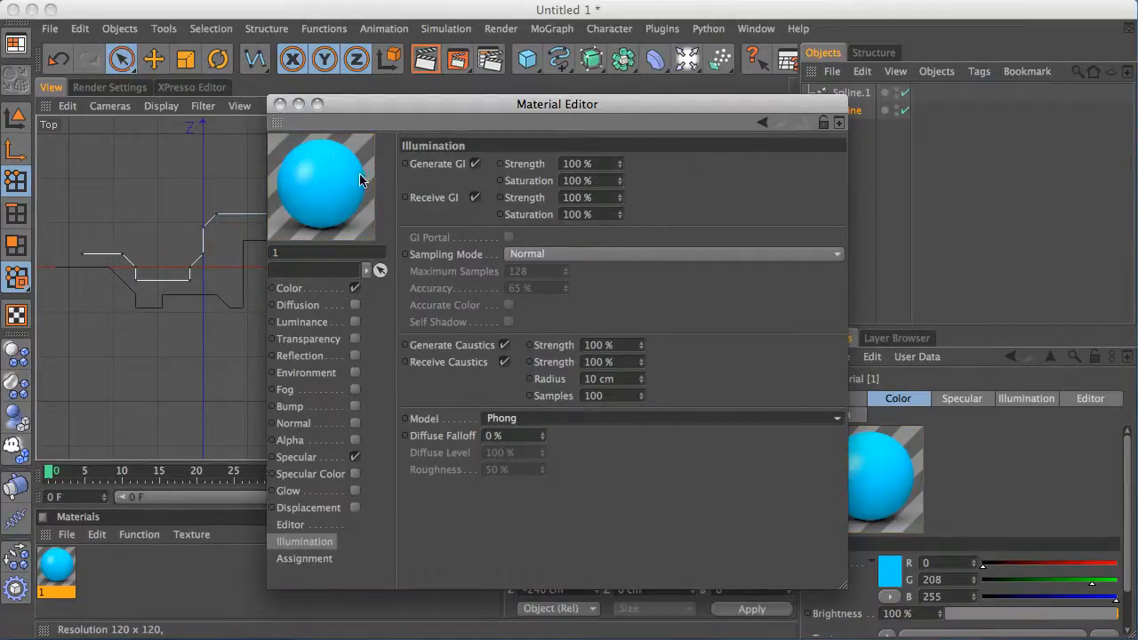
Enable the Luminance channel and set its color to R 0, G 205, B 255
left_click(329, 287)
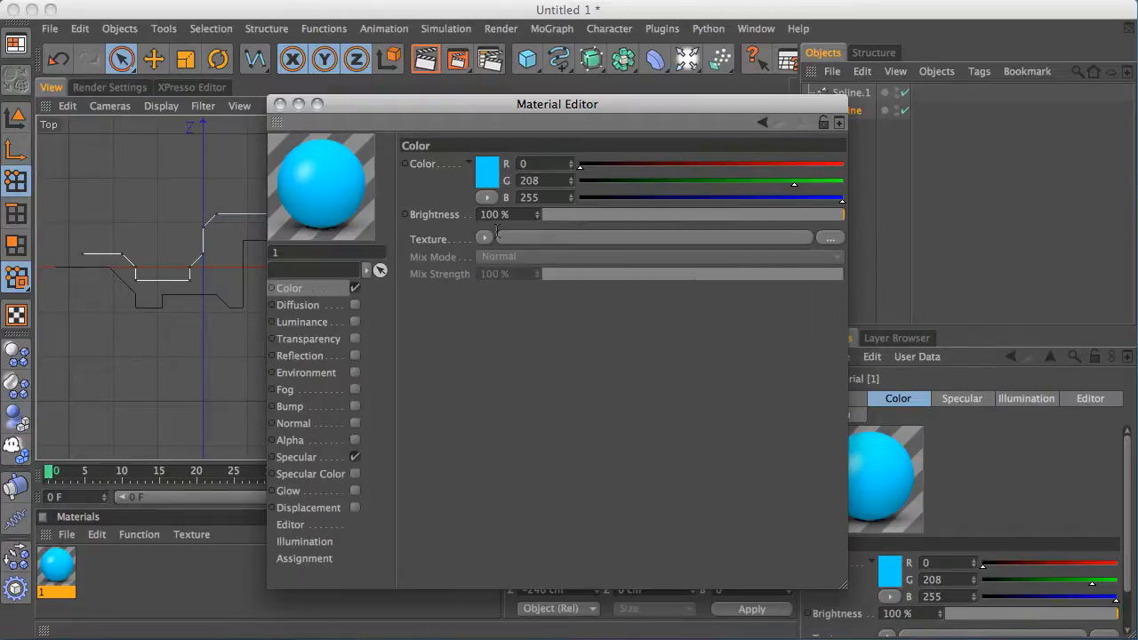
left_click(354, 322)
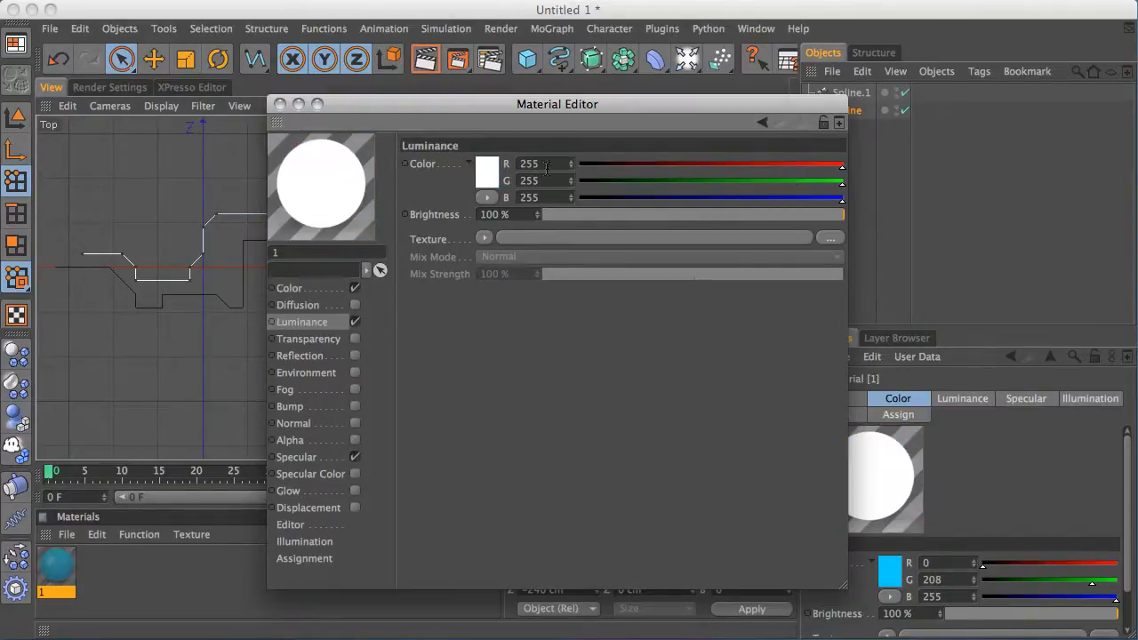
type("0")
key("Tab")
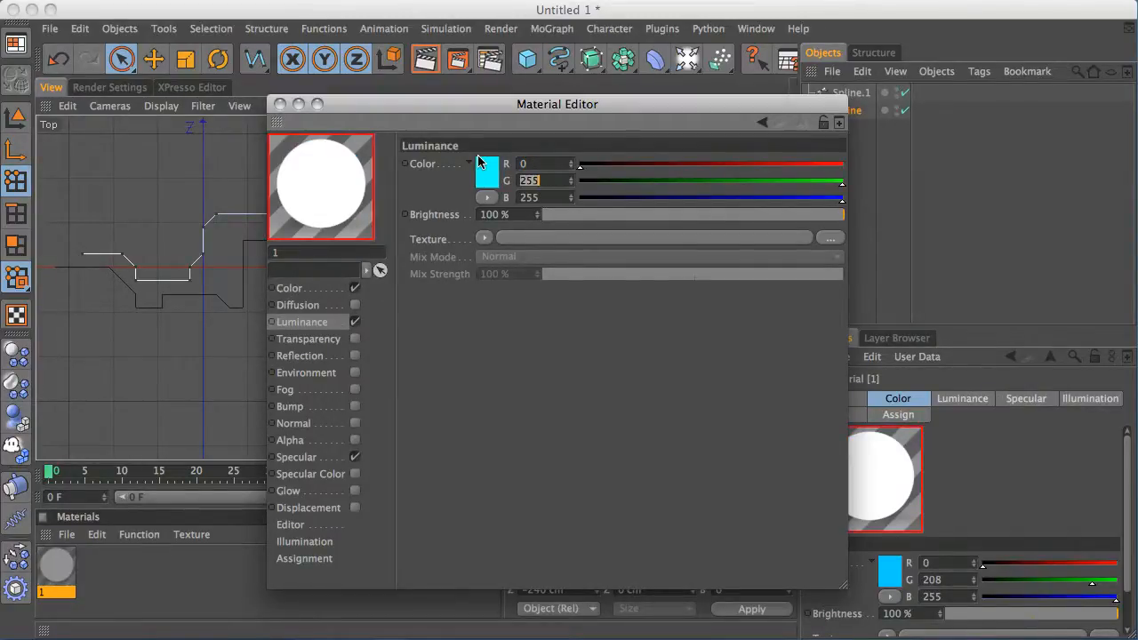
type("205")
key("Return")
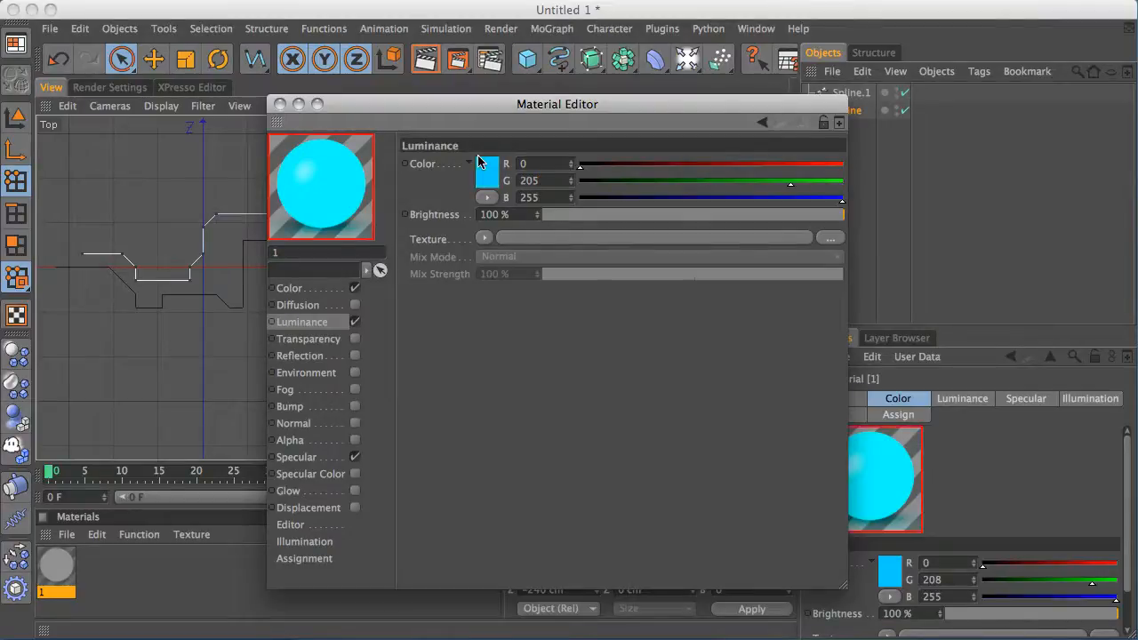
Disable the material's Specular channel
left_click(333, 291)
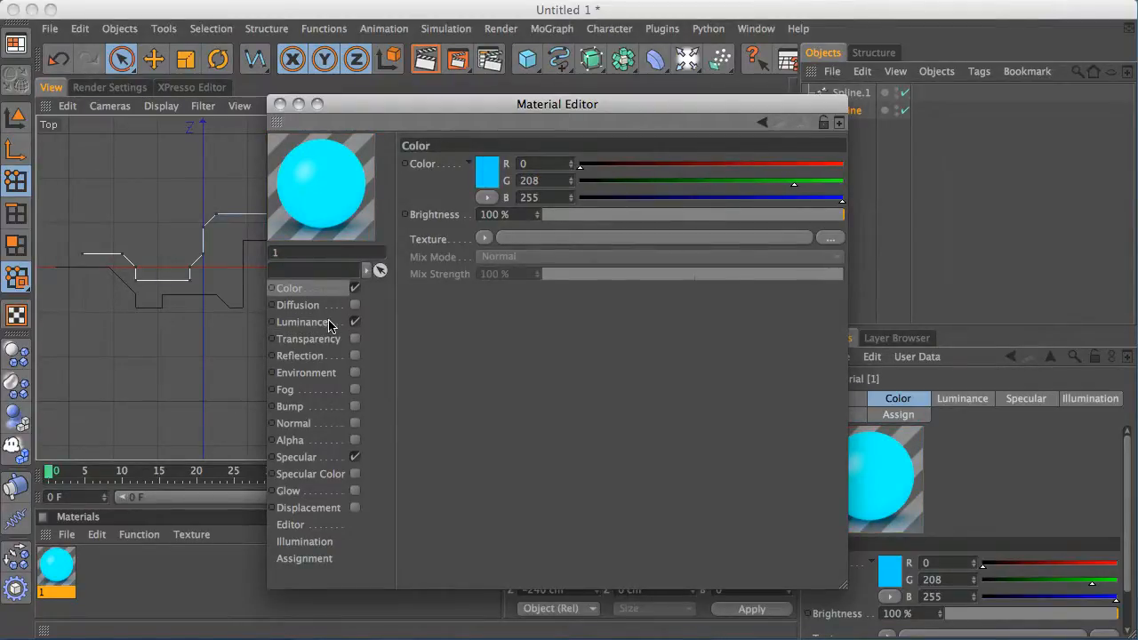
left_click(329, 324)
left_click(572, 177)
left_click(572, 177)
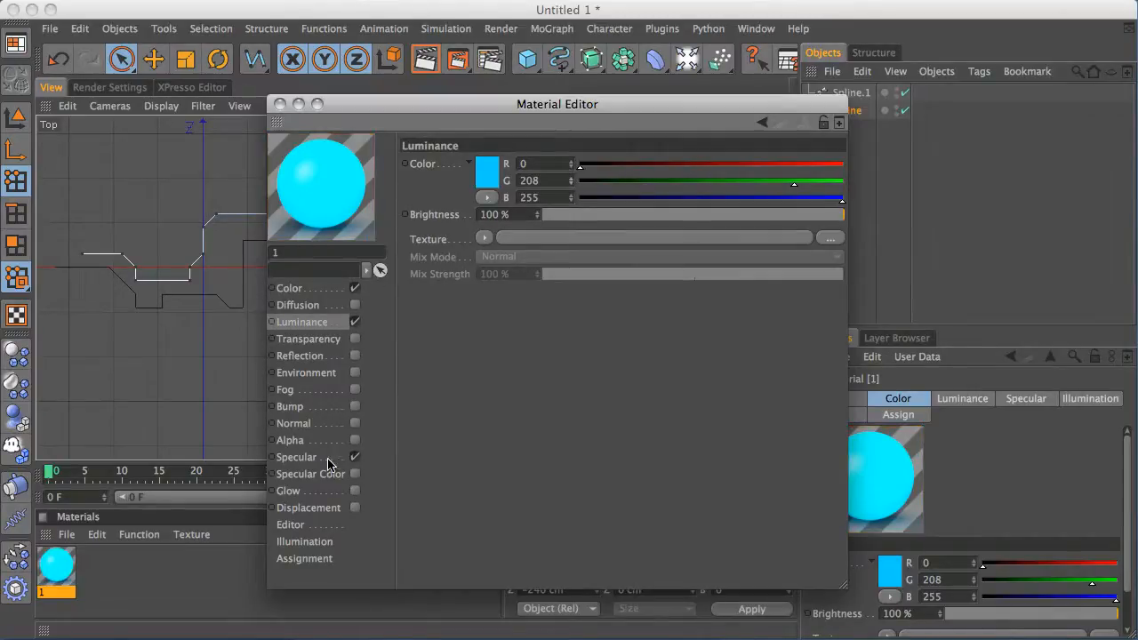
left_click(355, 458)
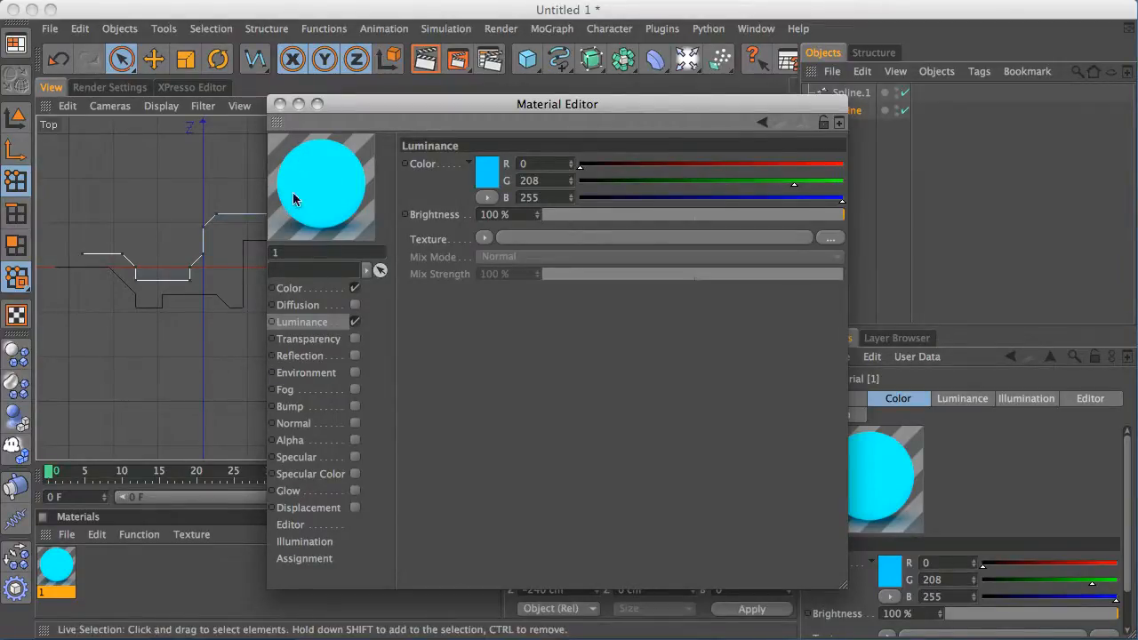
Enable Glow with an Outer Strength of 150 % and close the Material Editor
left_click(355, 491)
left_click(548, 214)
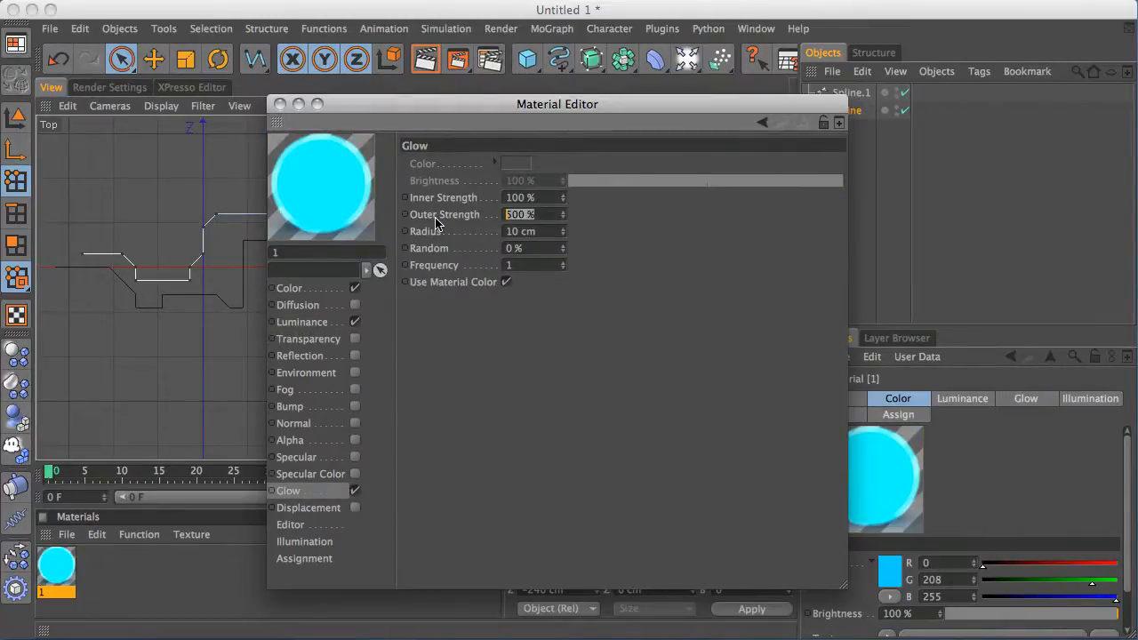
type("150")
key("Return")
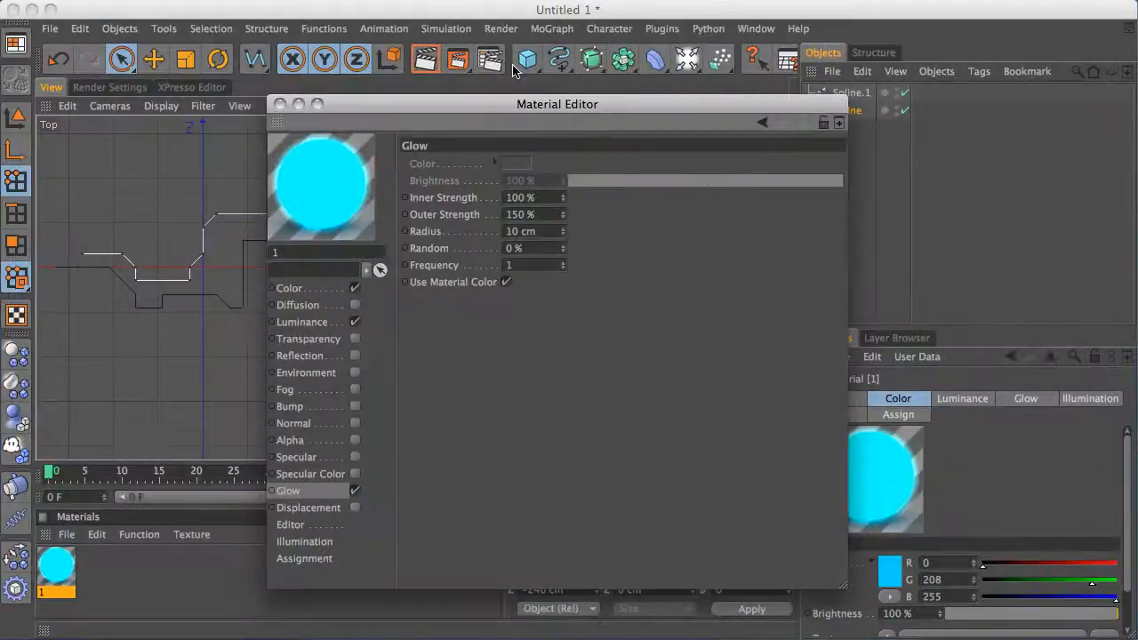
left_click_drag(508, 105, 598, 105)
left_click(369, 104)
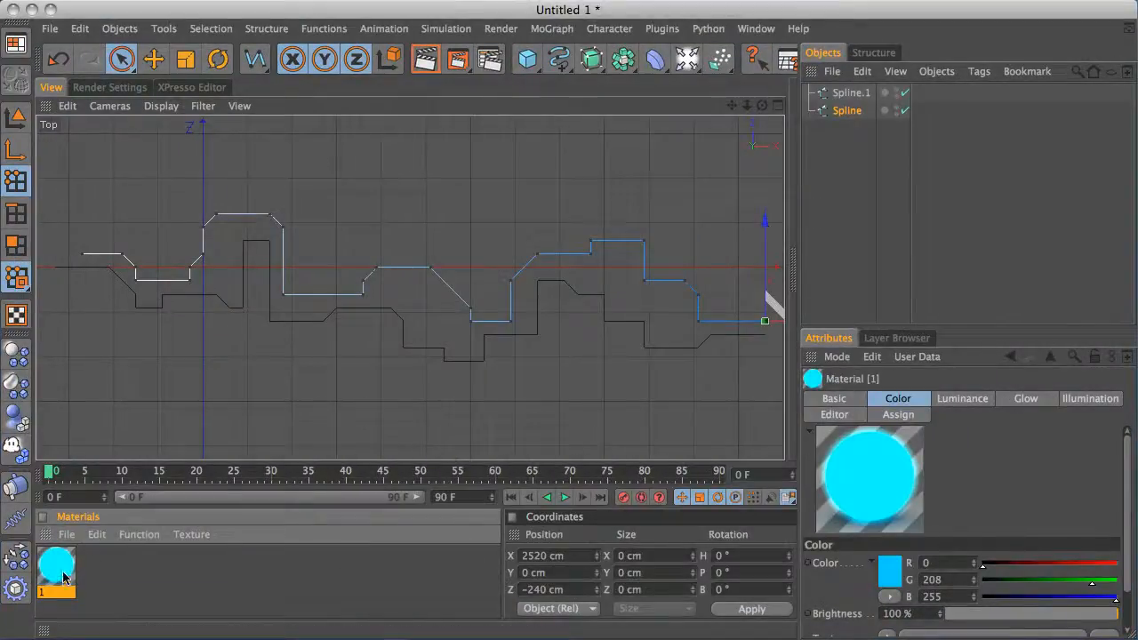
Duplicate material 1 and rename the copy 2
left_click_drag(64, 578, 100, 574, "ctrl")
double_click(100, 569)
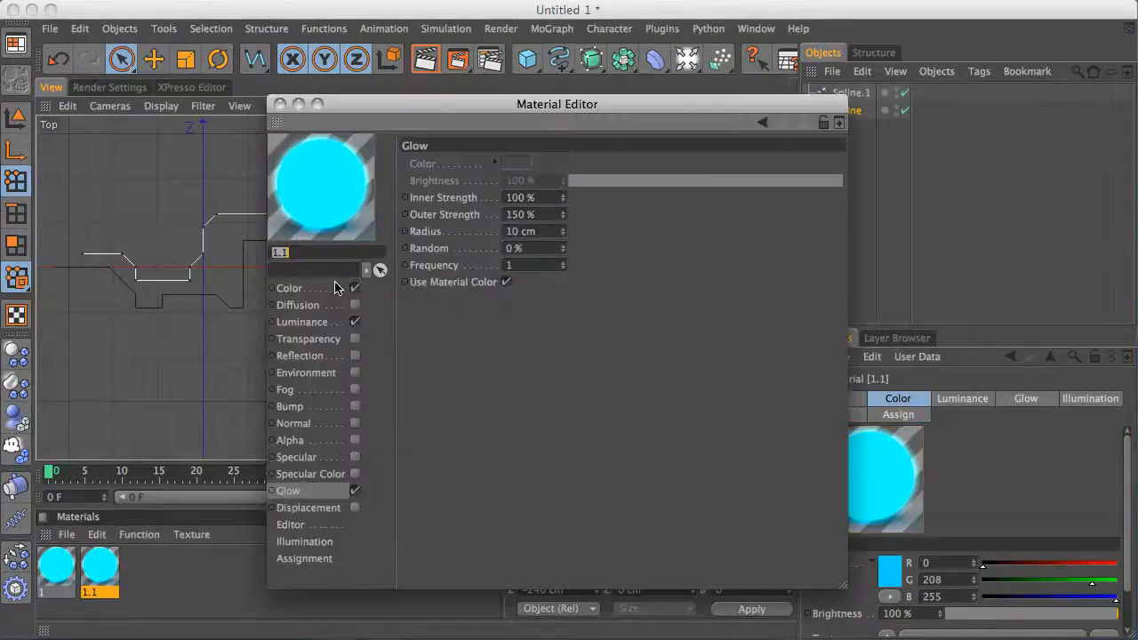
type("2")
key("Return")
Change material 2's color to R 0, G 243, B 221
left_click(321, 289)
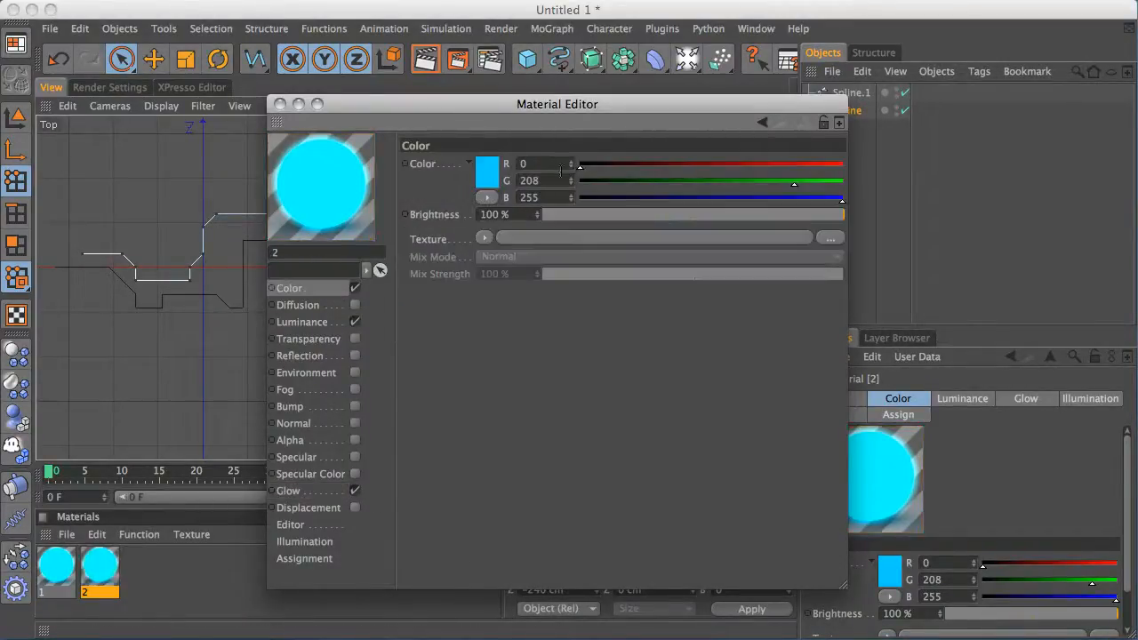
left_click(803, 184)
mouse_move(803, 189)
left_mouse_down()
mouse_move(831, 184)
mouse_move(819, 201)
mouse_move(781, 202)
mouse_move(808, 202)
left_mouse_up()
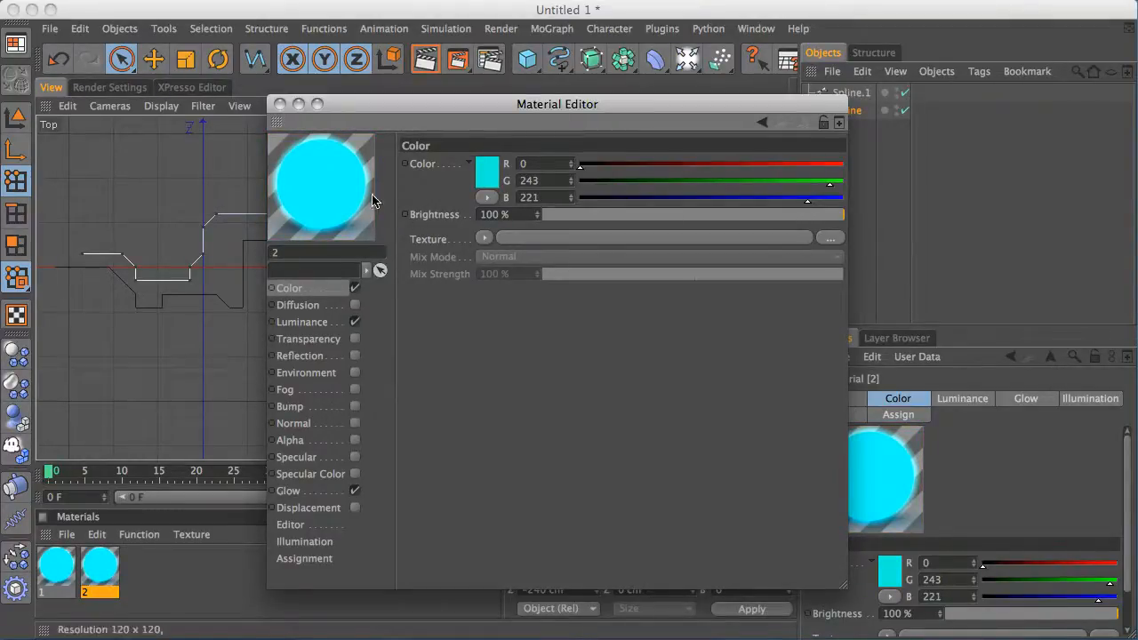
Adjust material 2's color to R 14, G 177, B 147
left_click_drag(808, 207, 768, 202)
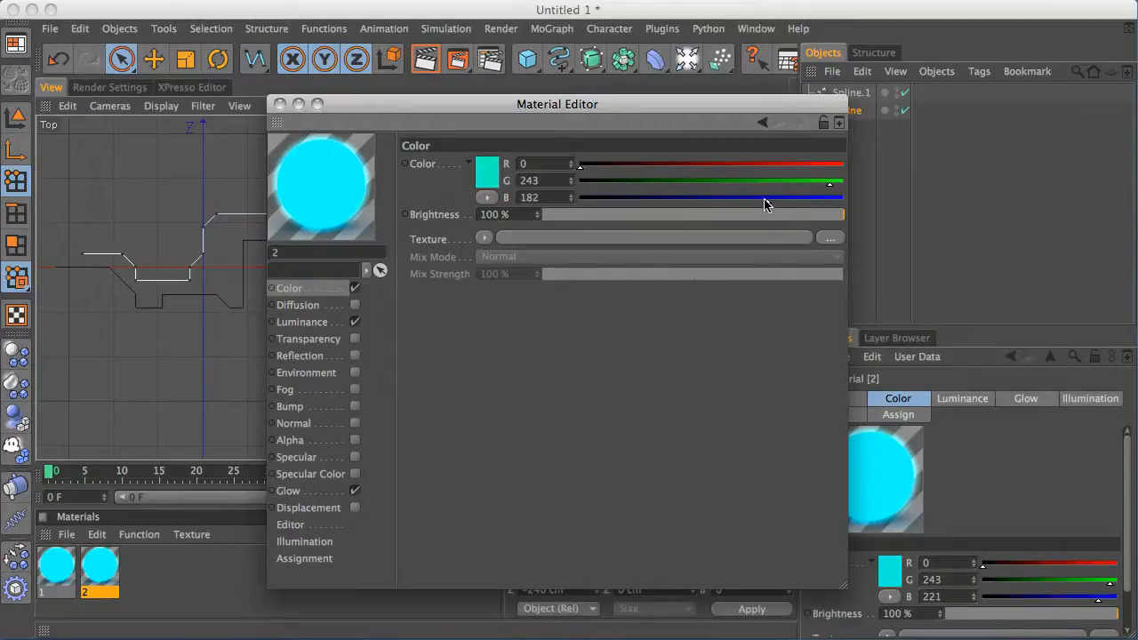
left_click_drag(589, 171, 594, 170)
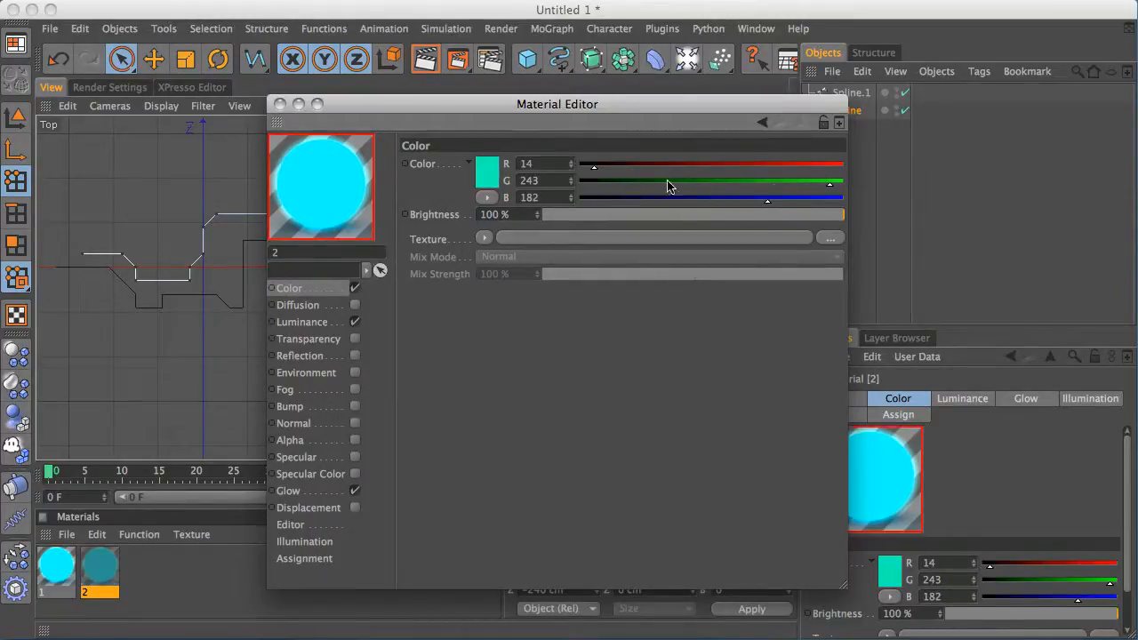
left_click_drag(770, 202, 744, 202)
left_click_drag(830, 185, 761, 186)
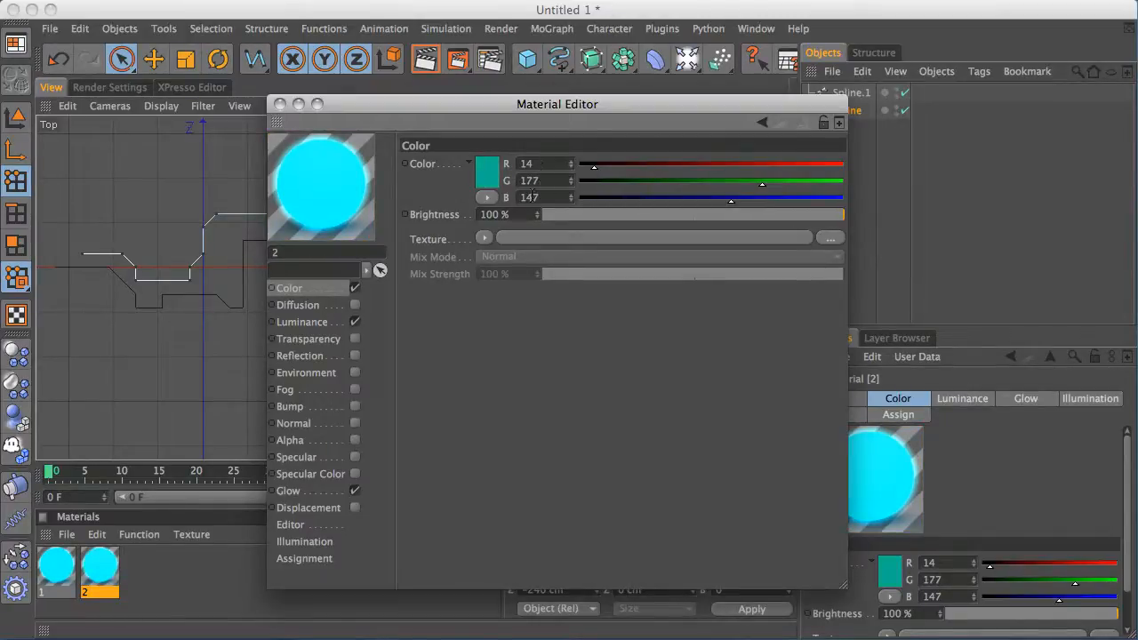
Set material 2's Luminance color to R 14, G 177, B 147 to match its Color
left_click(334, 326)
type("14")
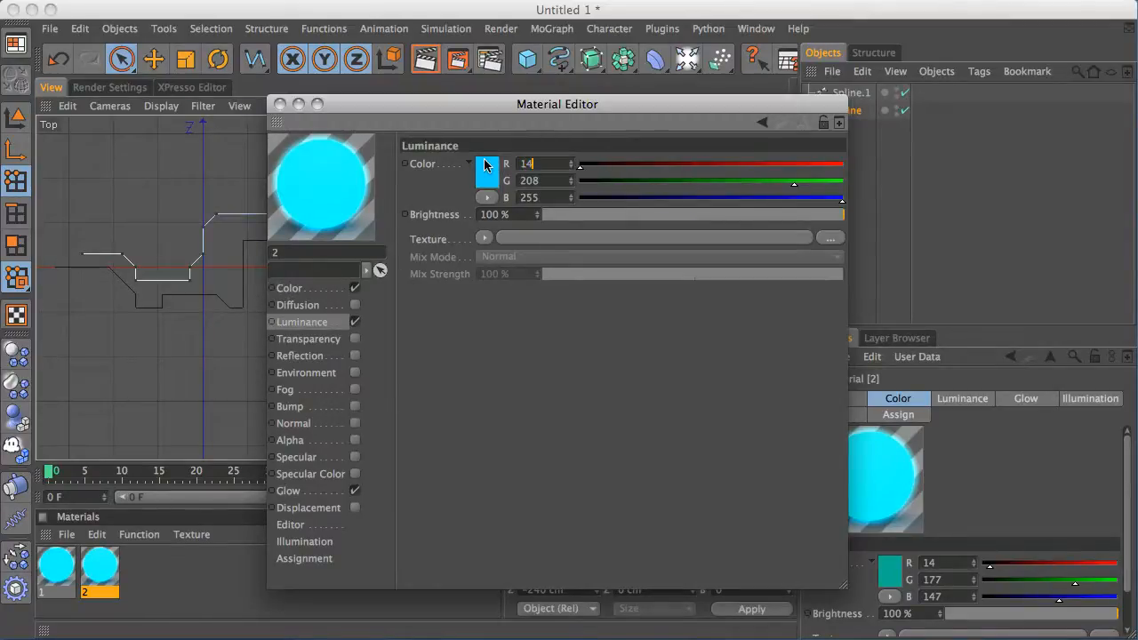
key("Tab")
type("147")
key("Tab")
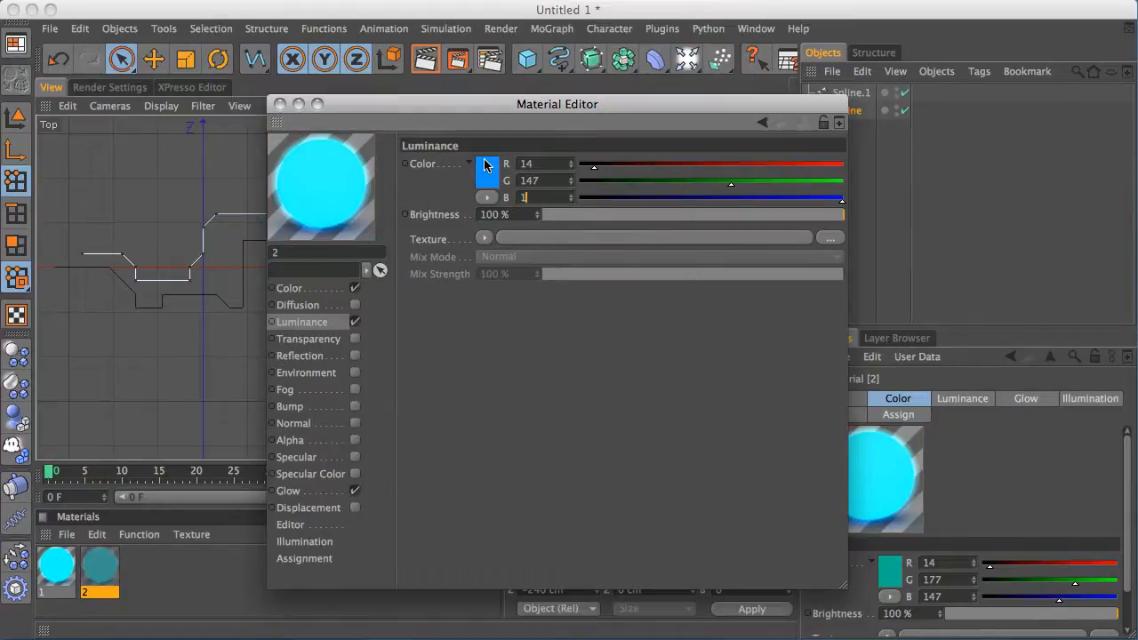
left_click(324, 289)
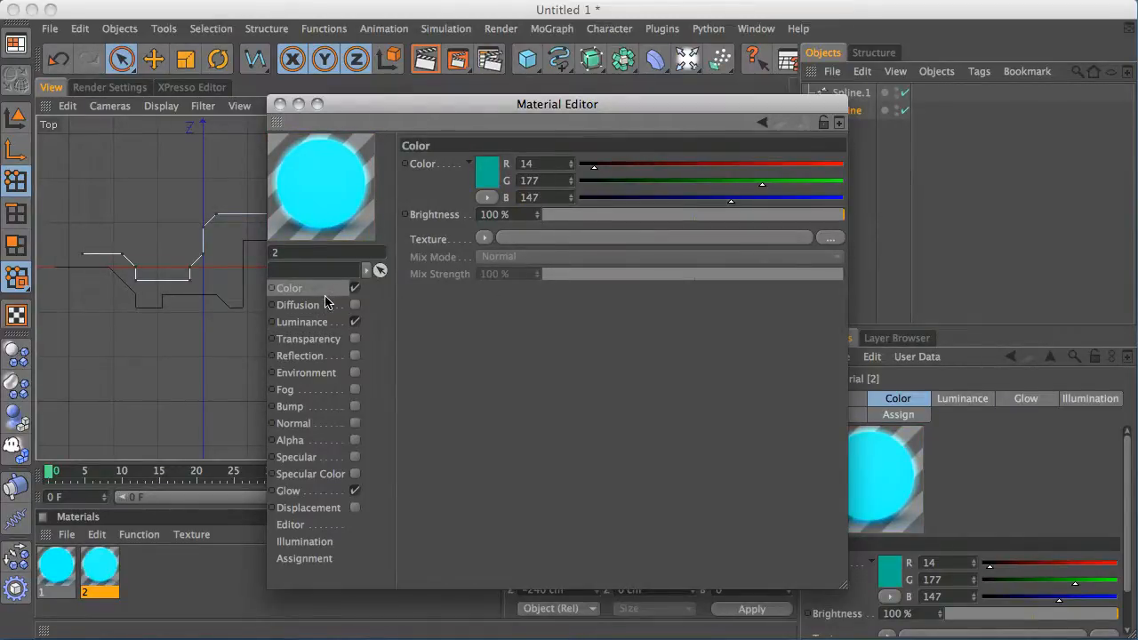
left_click(329, 323)
double_click(544, 180)
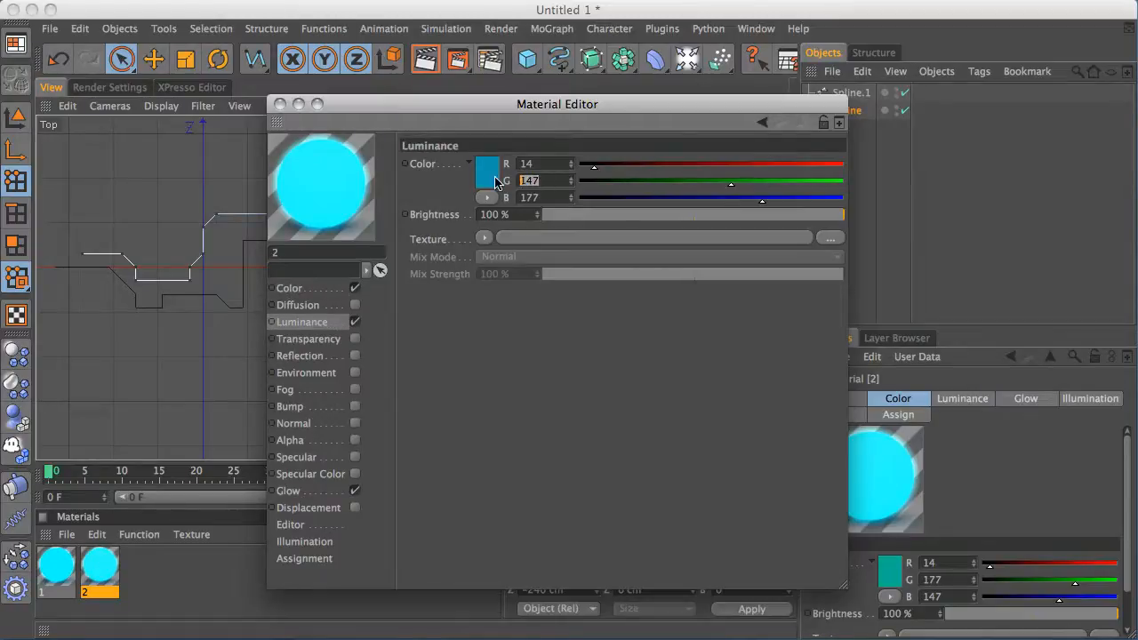
type("177")
key("Tab")
type("1")
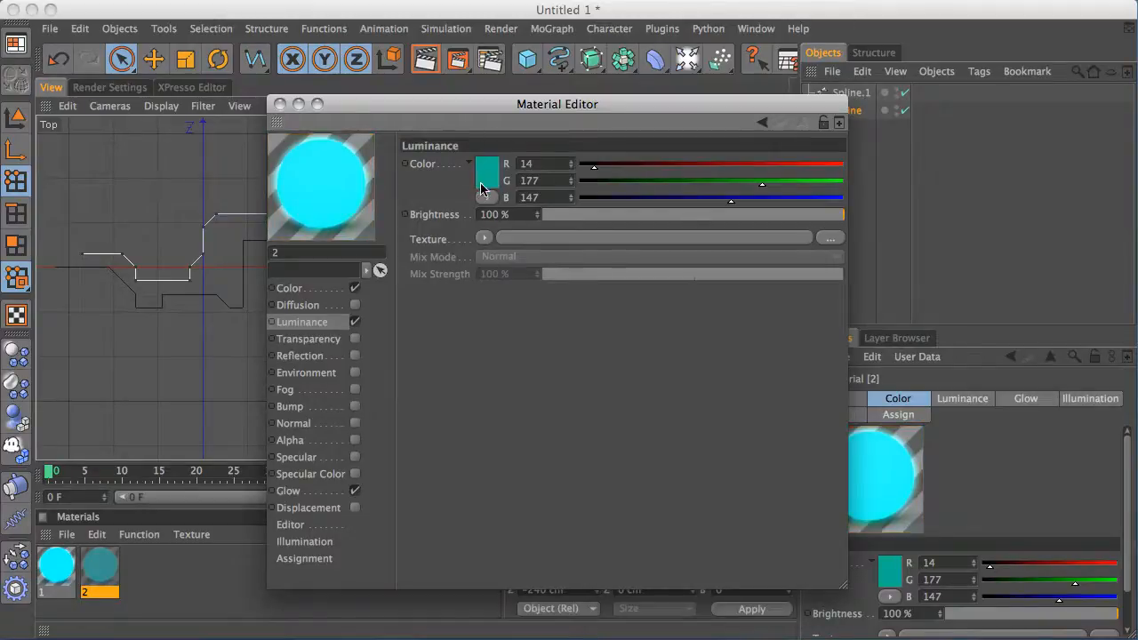
Review material 2's Glow, Luminance and Color channels and close the Material Editor
left_click(324, 490)
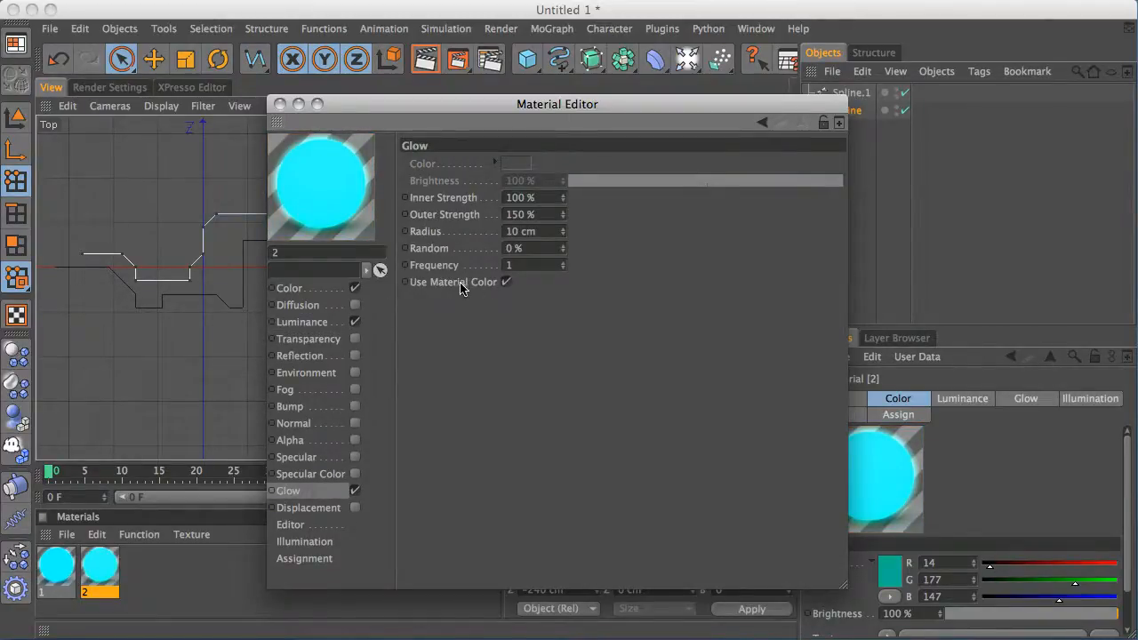
left_click(336, 321)
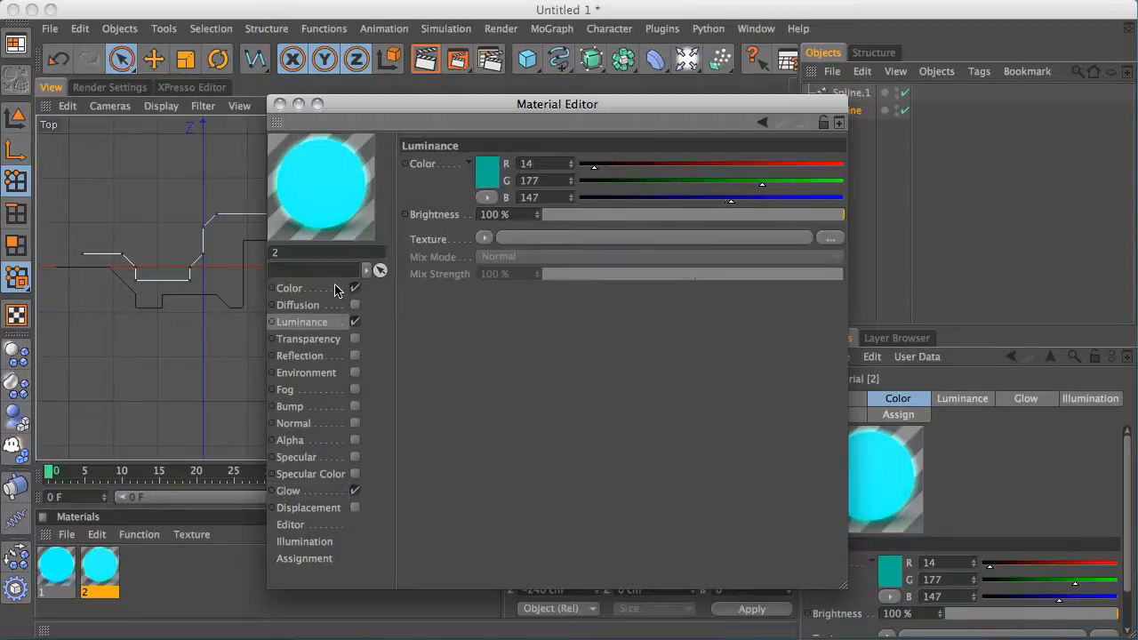
left_click(336, 289)
left_click(280, 104)
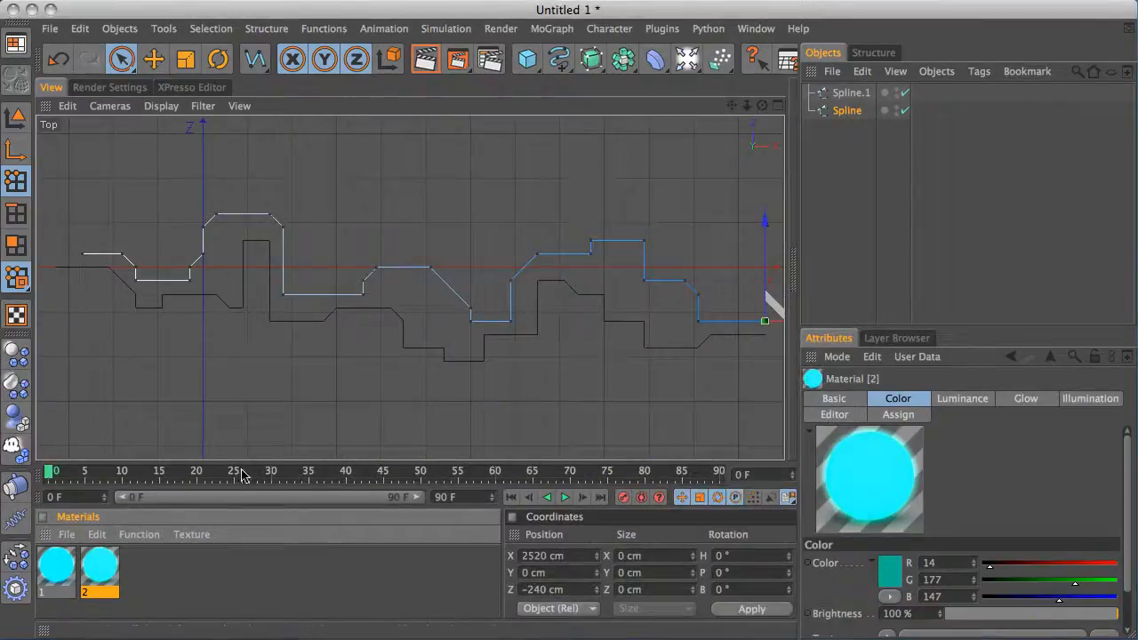
Add a Circle spline and set its radius to 2 cm
left_click_drag(560, 60, 717, 143)
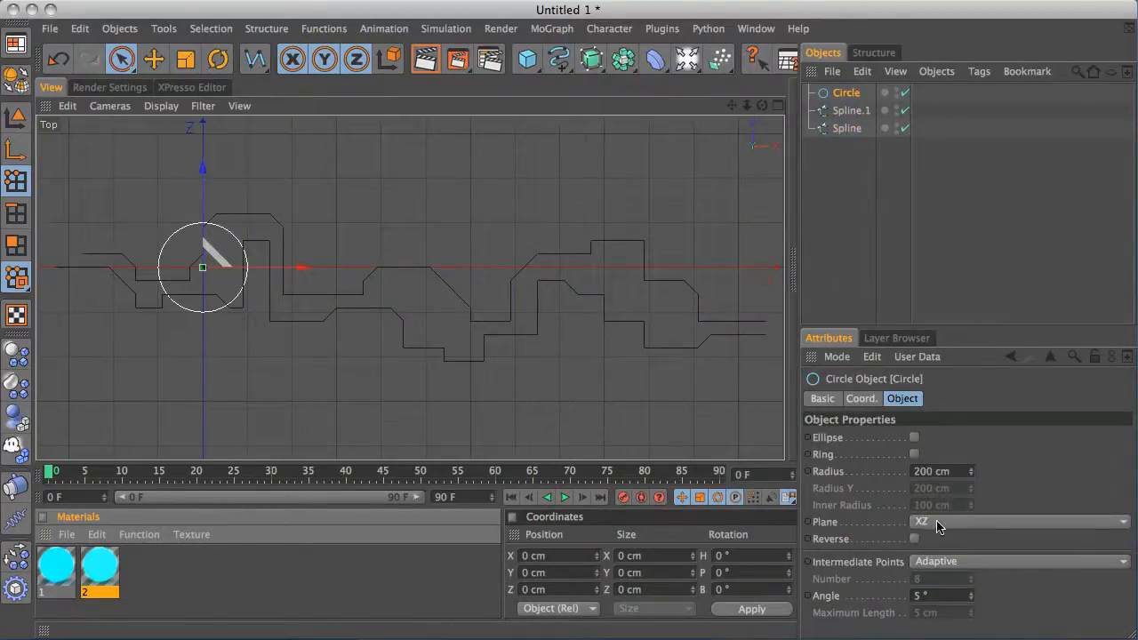
left_click(934, 472)
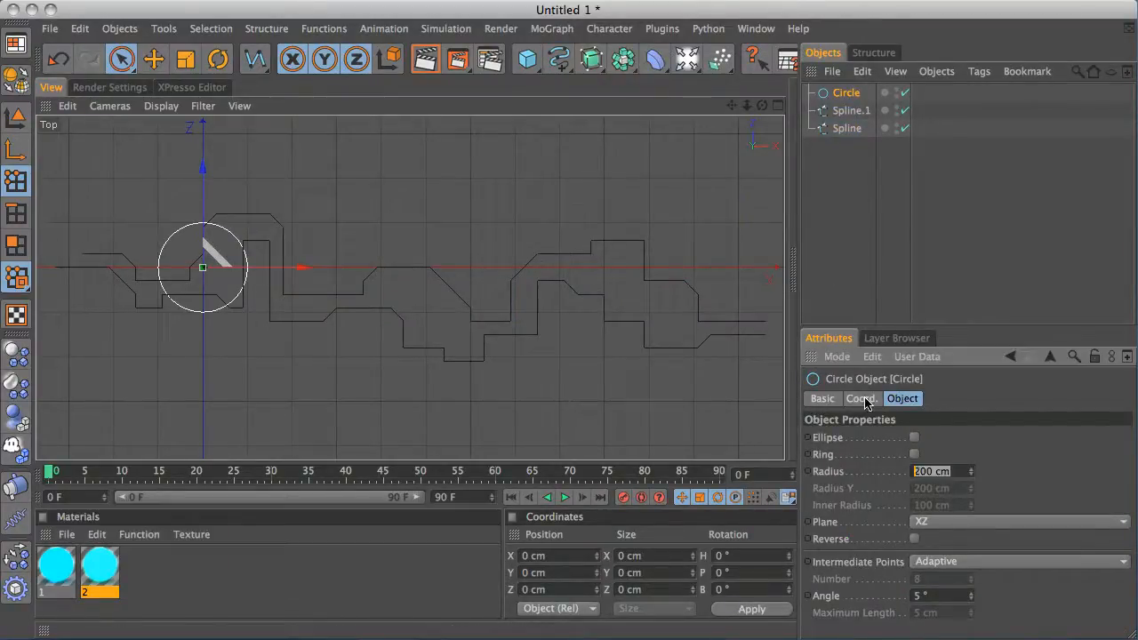
type("2")
key("Return")
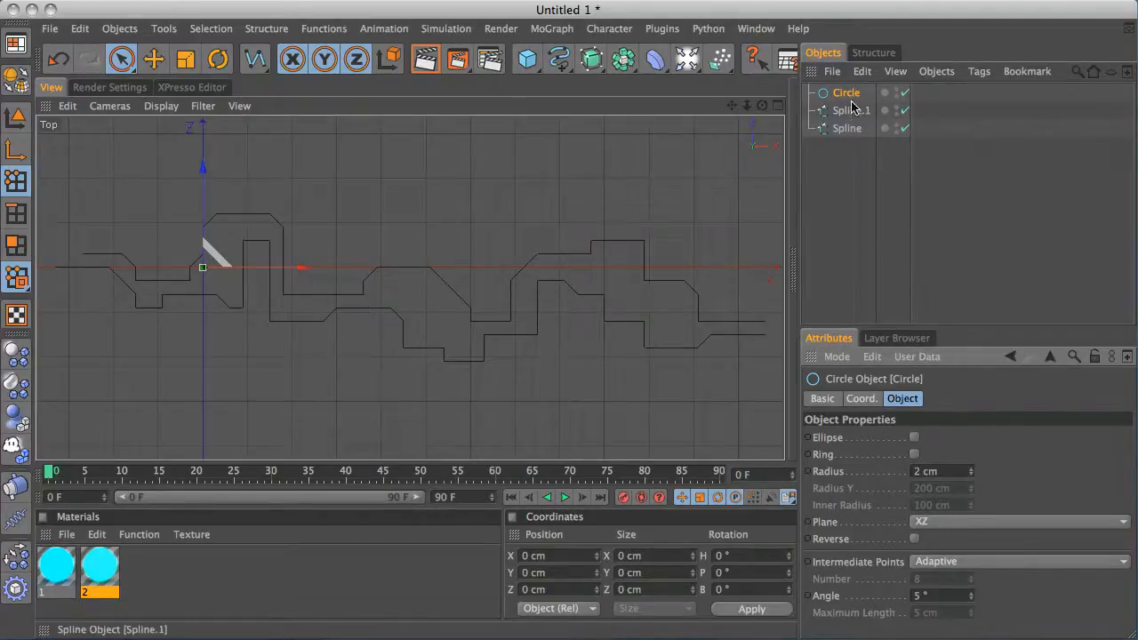
Duplicate the circle and create two Sweep NURBS objects
left_click_drag(846, 92, 855, 124, "ctrl")
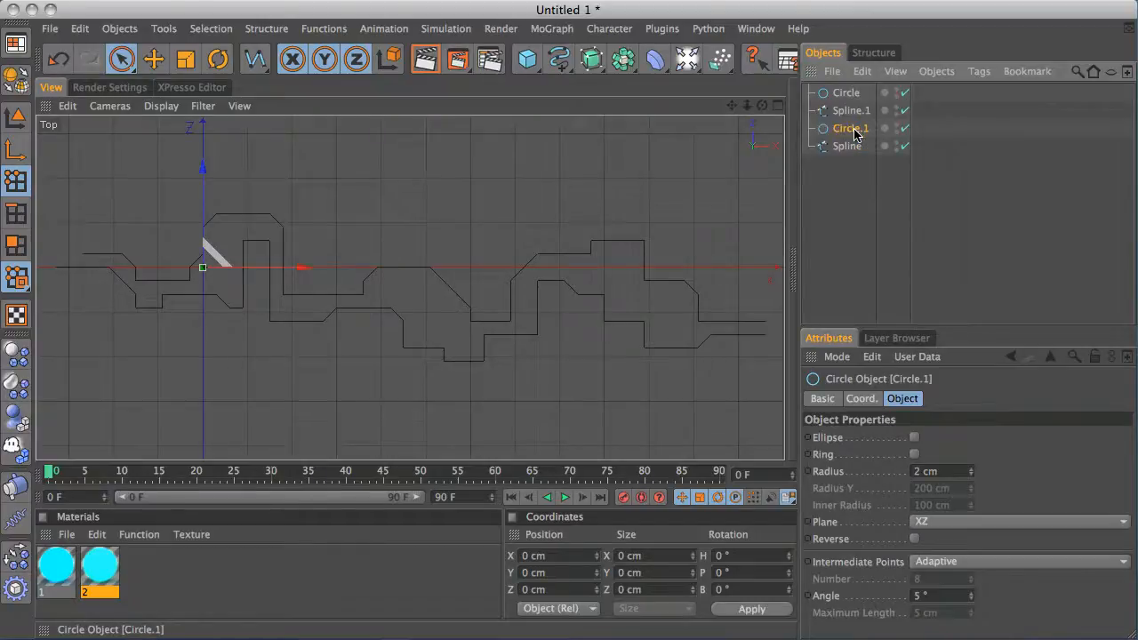
left_click(589, 60)
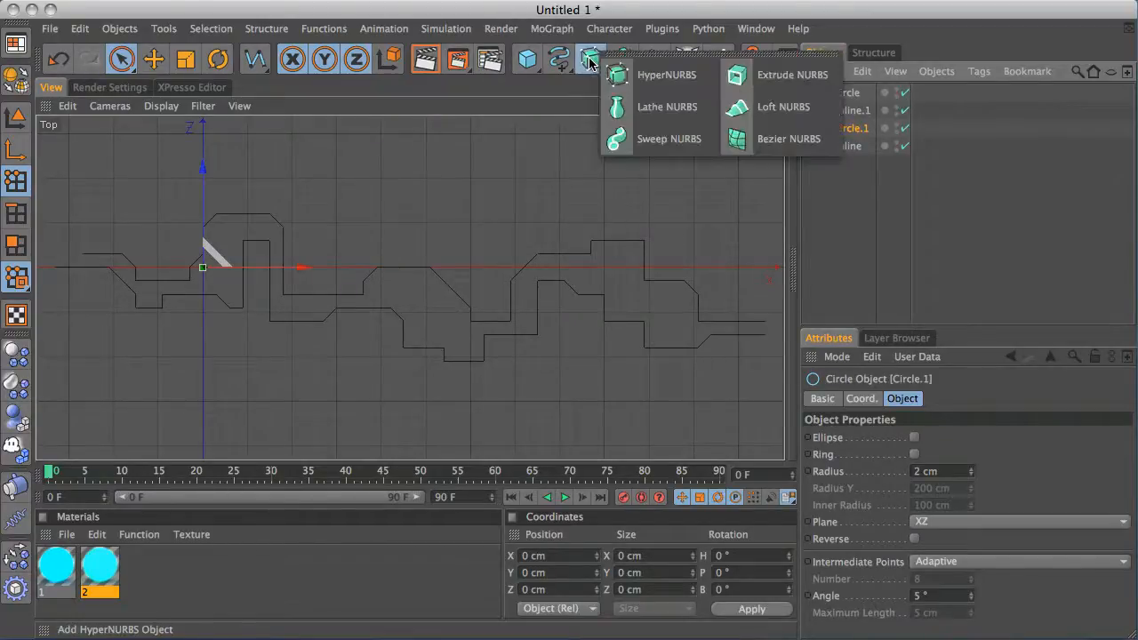
left_click(627, 139)
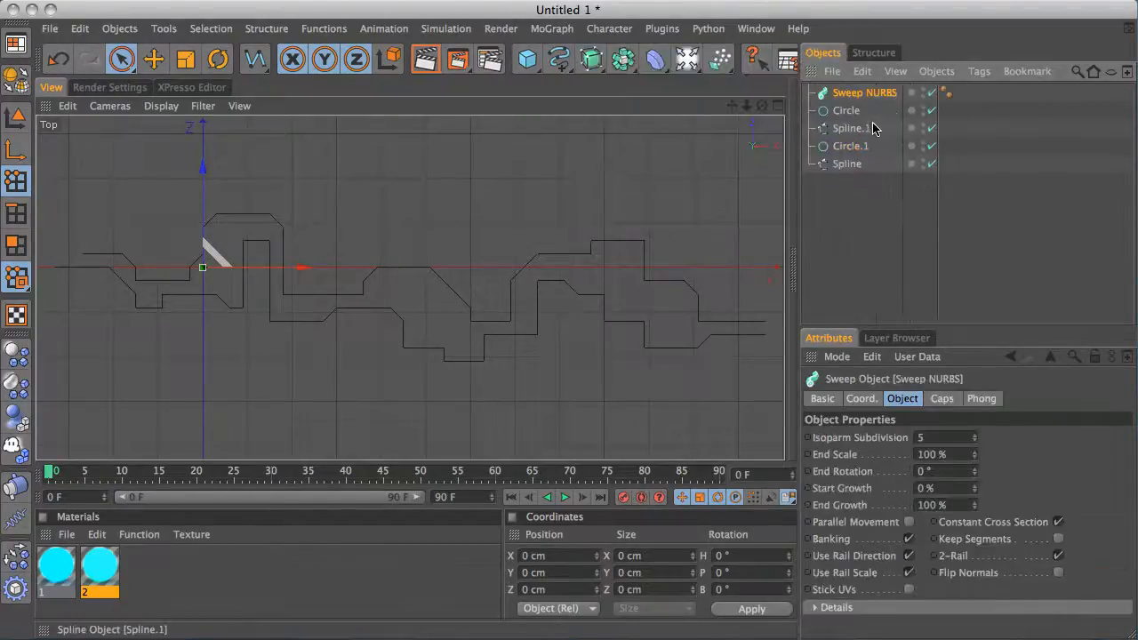
left_click_drag(872, 95, 878, 103, "ctrl")
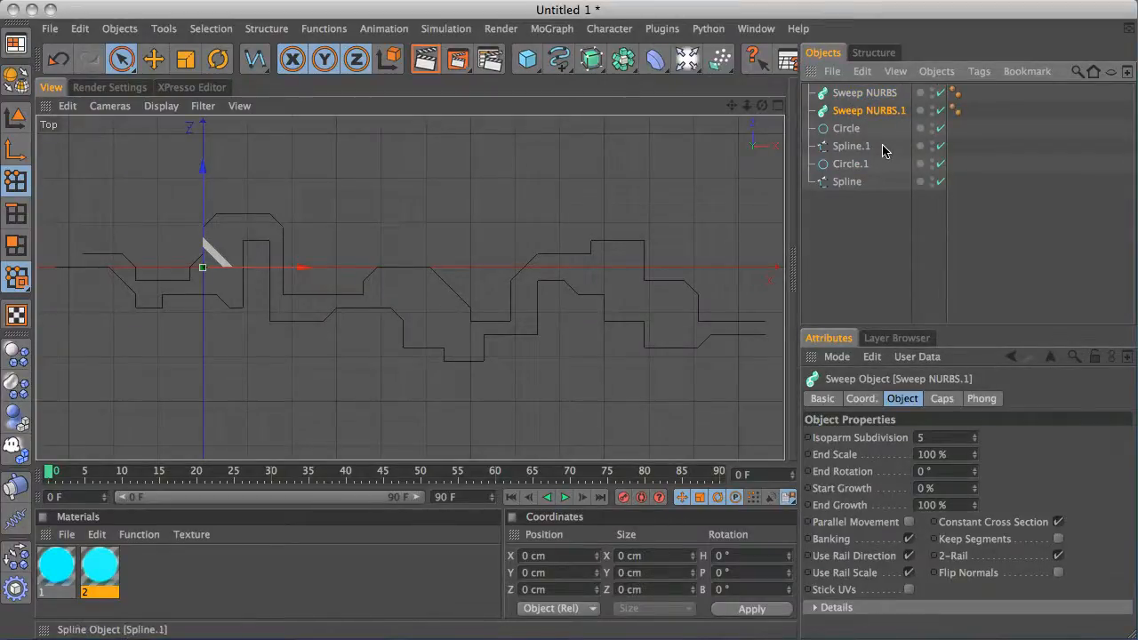
Place Circle and Spline.1 under Sweep NURBS, and Circle.1 and Spline under Sweep NURBS.1
left_click(883, 150)
left_click(847, 130, "ctrl")
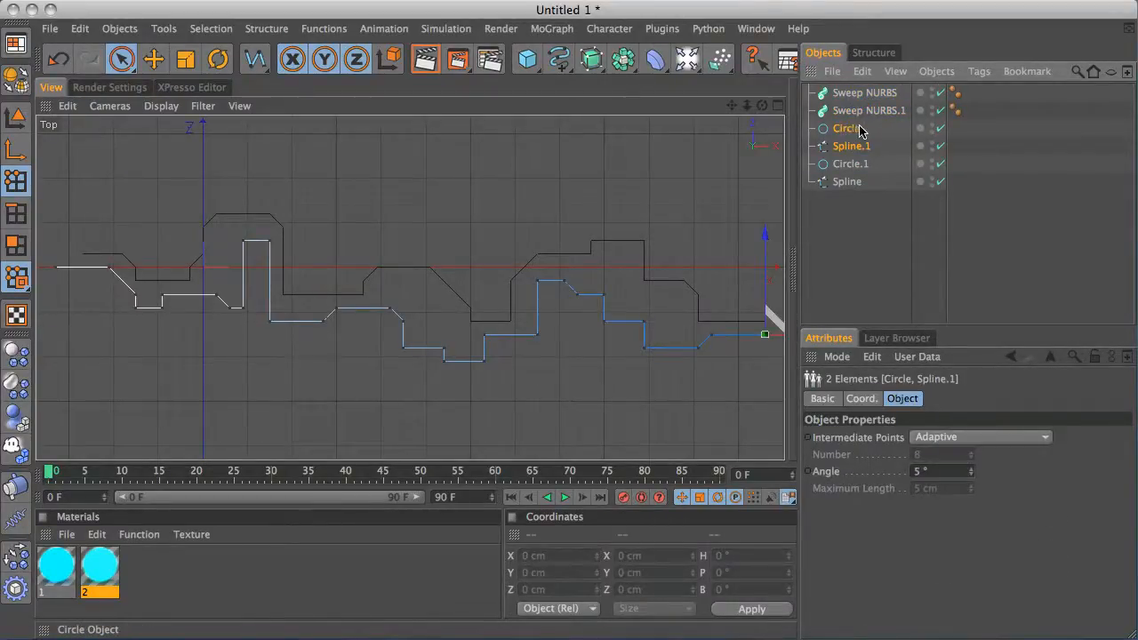
left_click_drag(862, 151, 881, 94)
left_click_drag(873, 202, 867, 145)
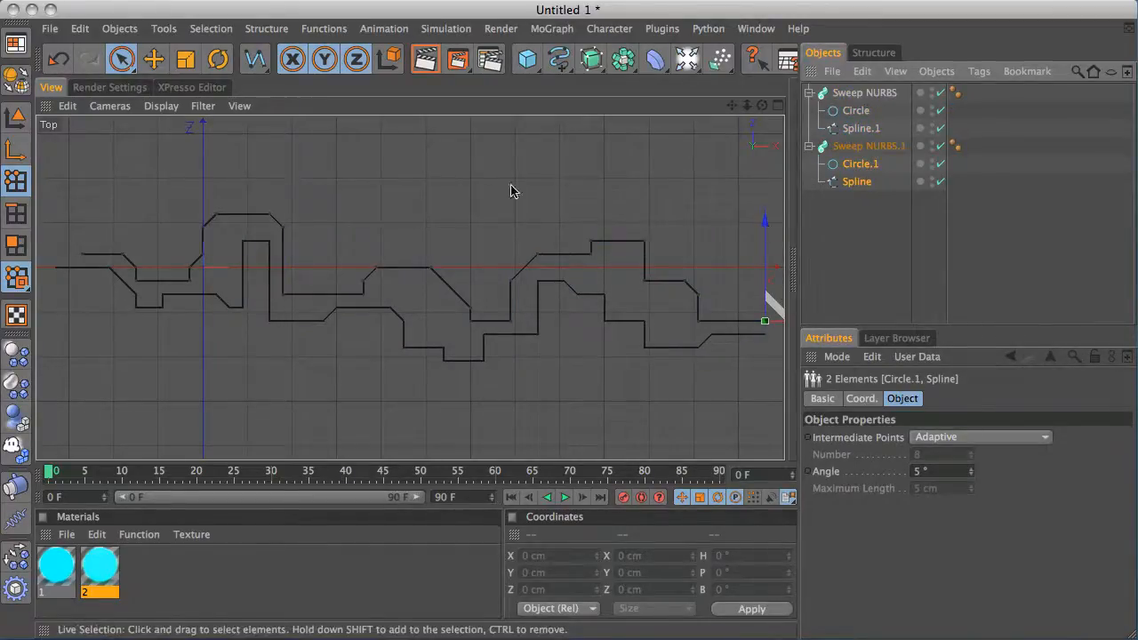
Switch to the perspective view and inspect the swept tubes
middle_click(456, 203)
middle_click(345, 217)
left_click_drag(457, 168, 438, 188, "alt")
right_click_drag(385, 261, 526, 228, "alt")
right_click_drag(327, 306, 360, 291, "alt")
middle_click_drag(658, 197, 560, 210, "alt")
right_click_drag(472, 238, 602, 186, "alt")
middle_click_drag(483, 266, 499, 251, "alt")
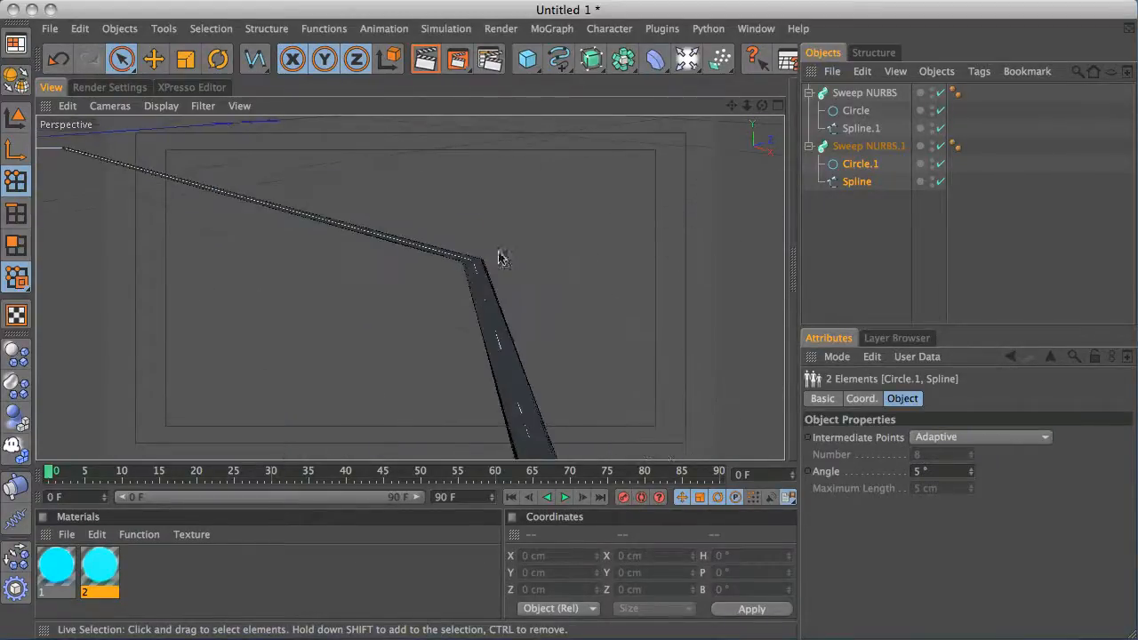
left_click_drag(575, 226, 578, 226, "alt")
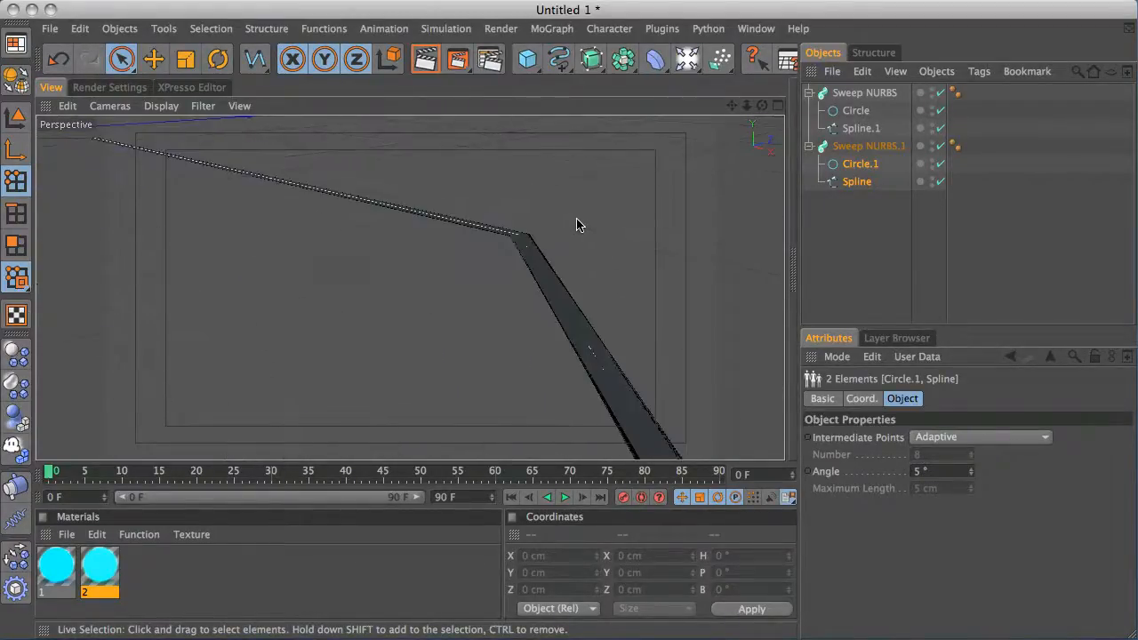
Set the Plane of both circle profiles to XY
left_click(880, 146)
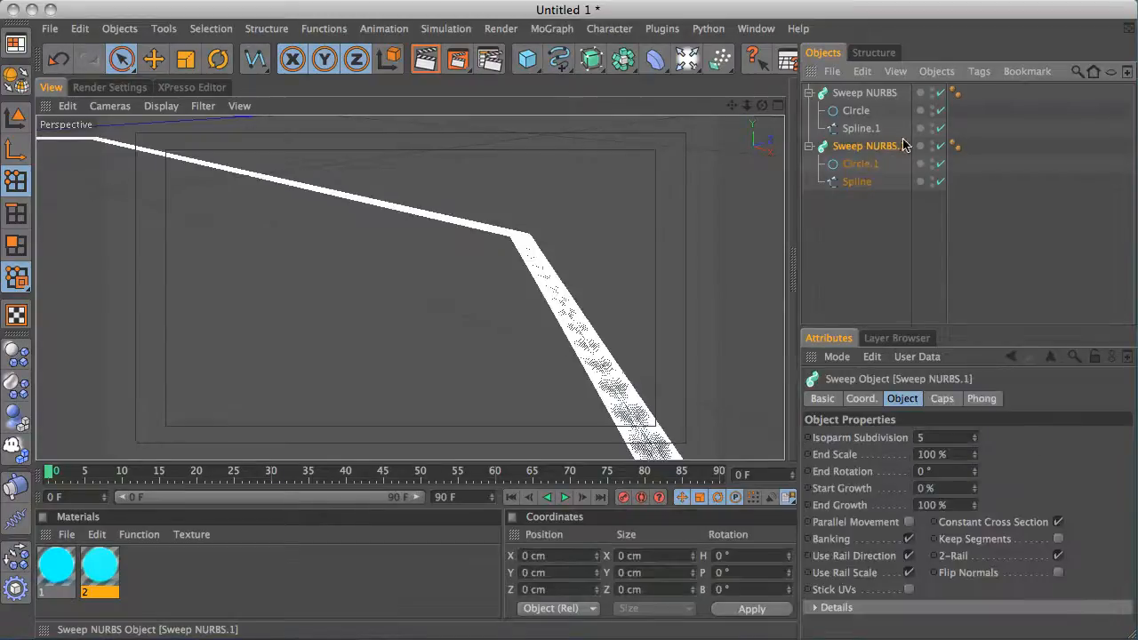
left_click(873, 167)
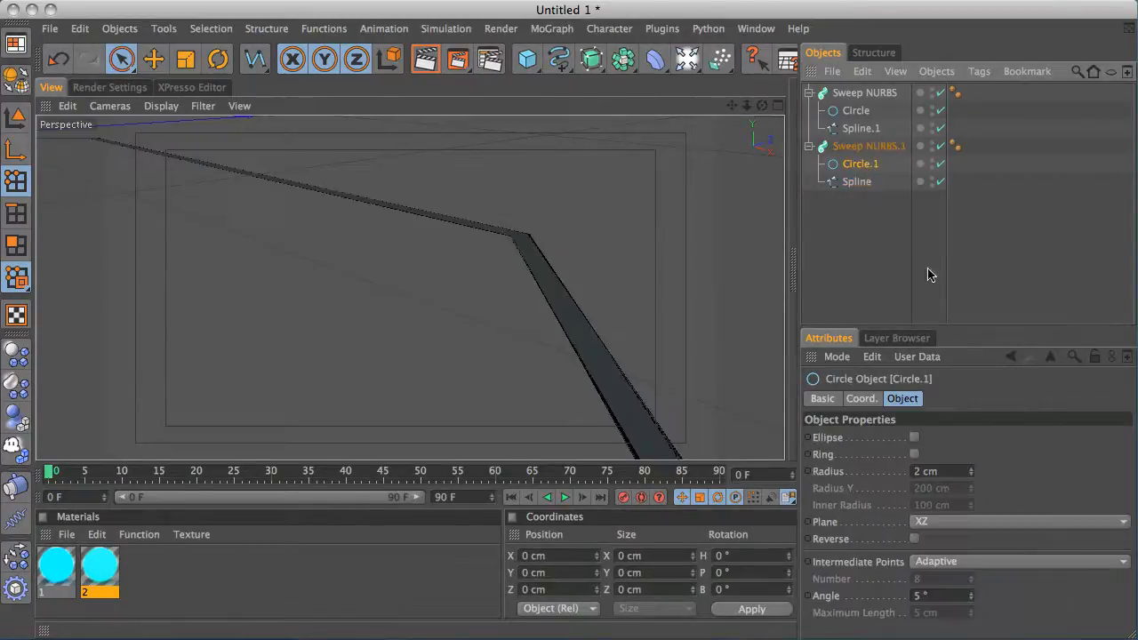
left_click(947, 523)
left_click(952, 539)
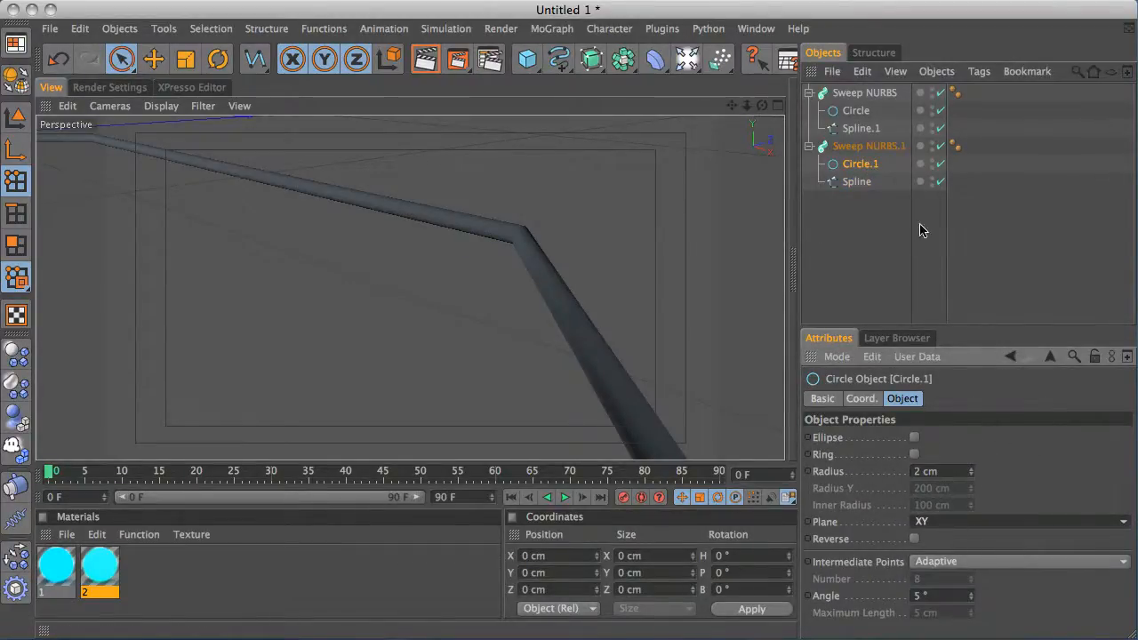
left_click(857, 110)
left_click(947, 522)
left_click(943, 538)
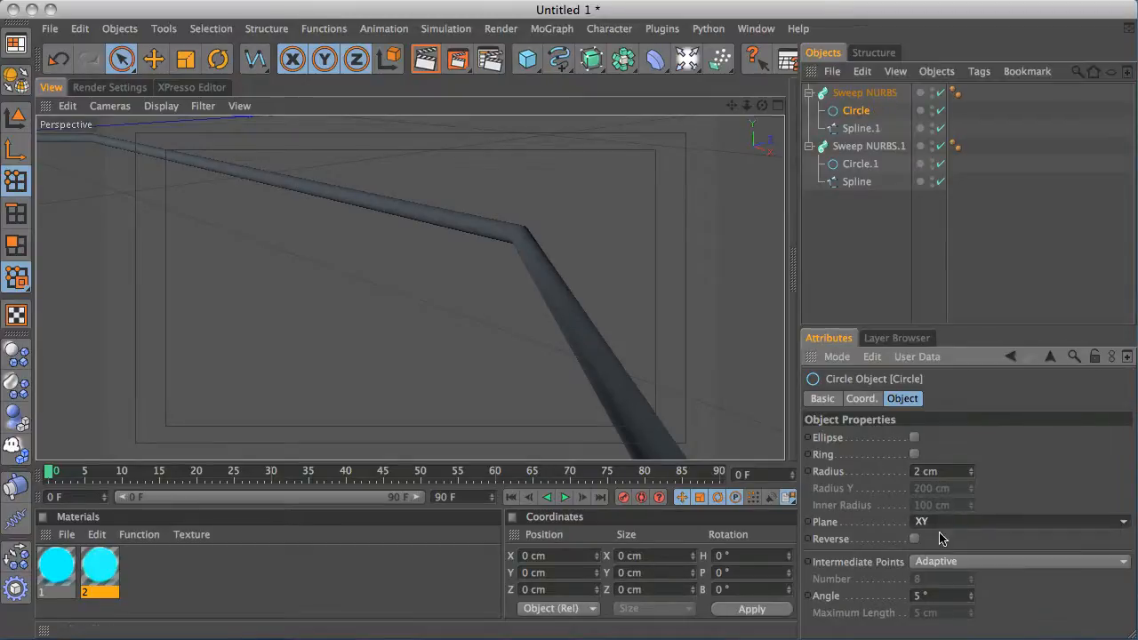
Assign material 2 to Sweep NURBS.1 and material 1 to Sweep NURBS, then collapse both hierarchies
left_click_drag(539, 246, 457, 274, "alt")
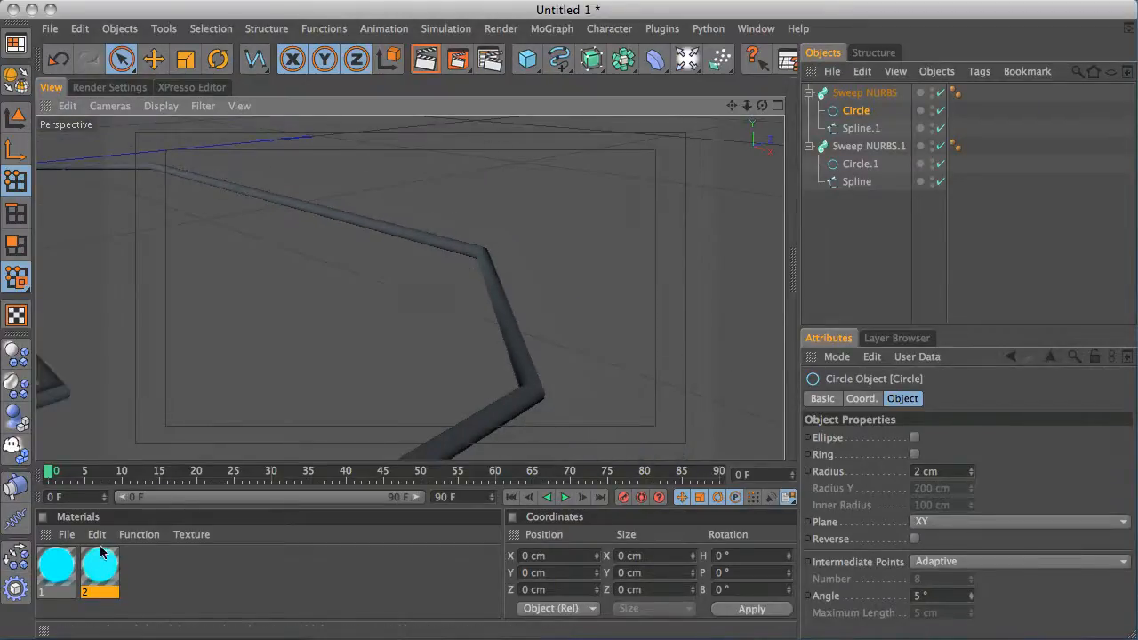
left_click_drag(99, 553, 890, 152)
left_click_drag(67, 569, 874, 97)
left_click(810, 94)
left_click(810, 111)
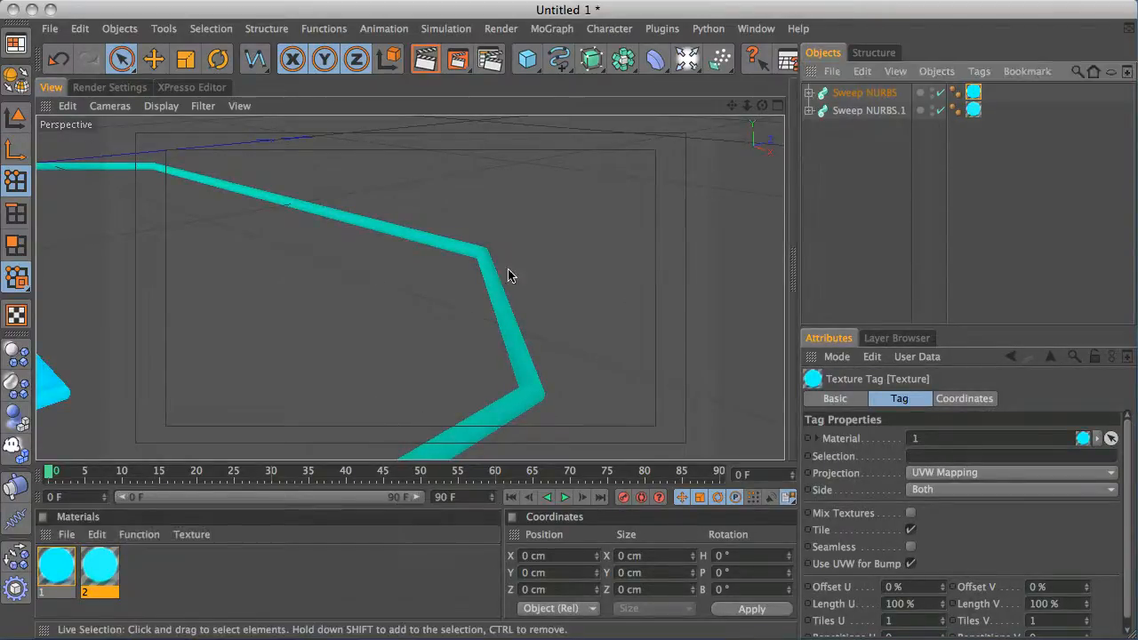
Render the perspective view of the whole light-line paths
scroll(437, 288, "down", 10)
left_click_drag(485, 217, 407, 218, "alt")
right_click_drag(407, 218, 776, 131, "alt")
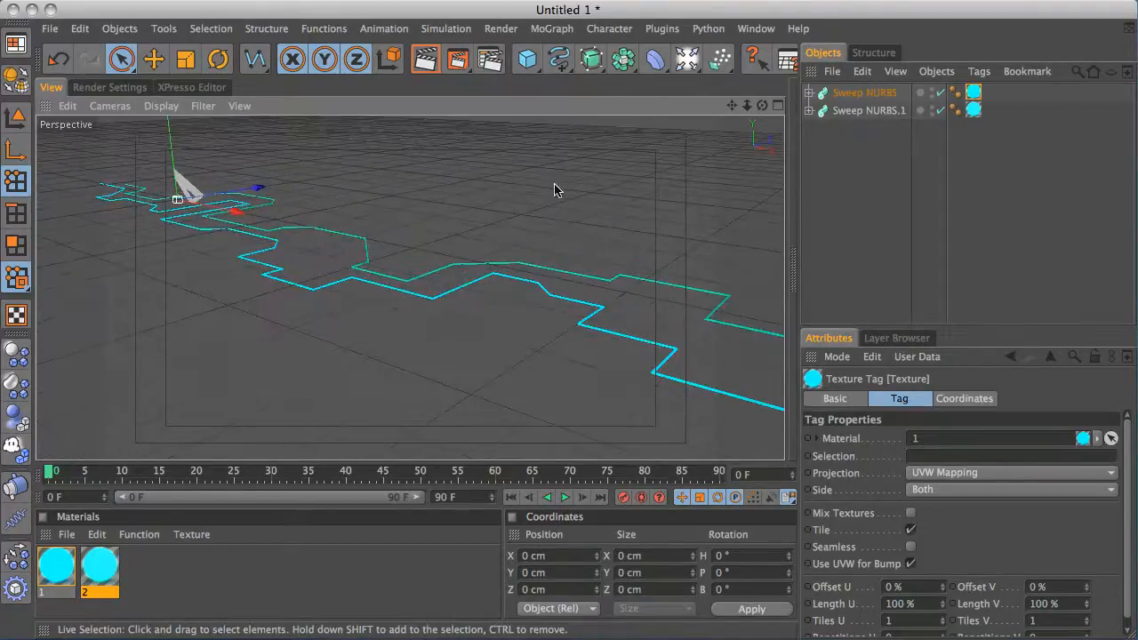
left_click_drag(557, 187, 479, 180, "alt")
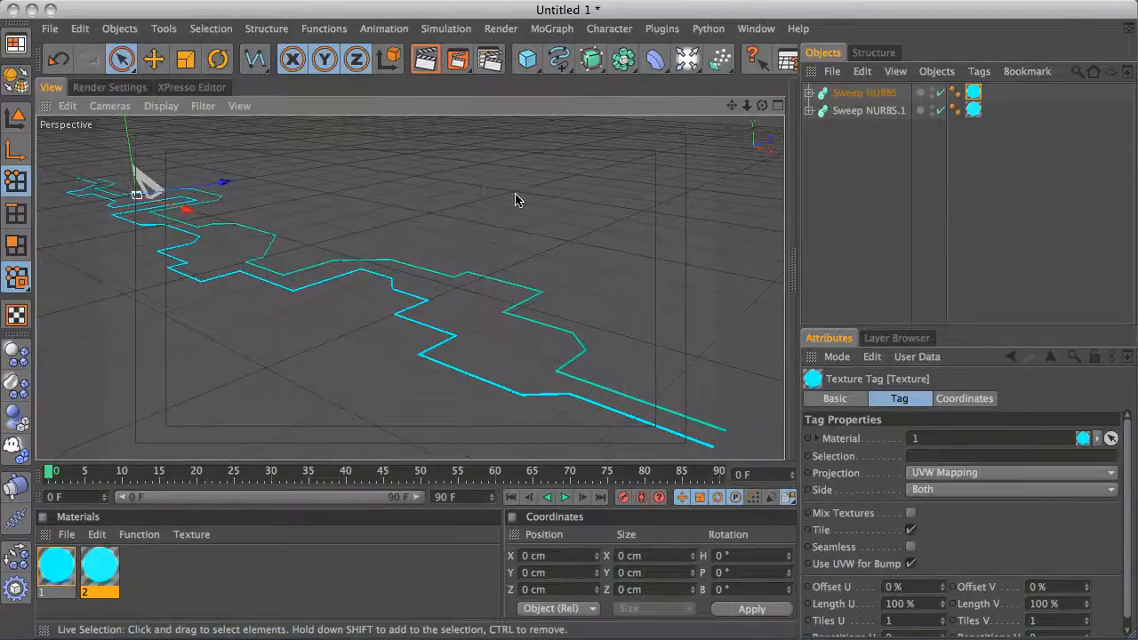
left_click(427, 60)
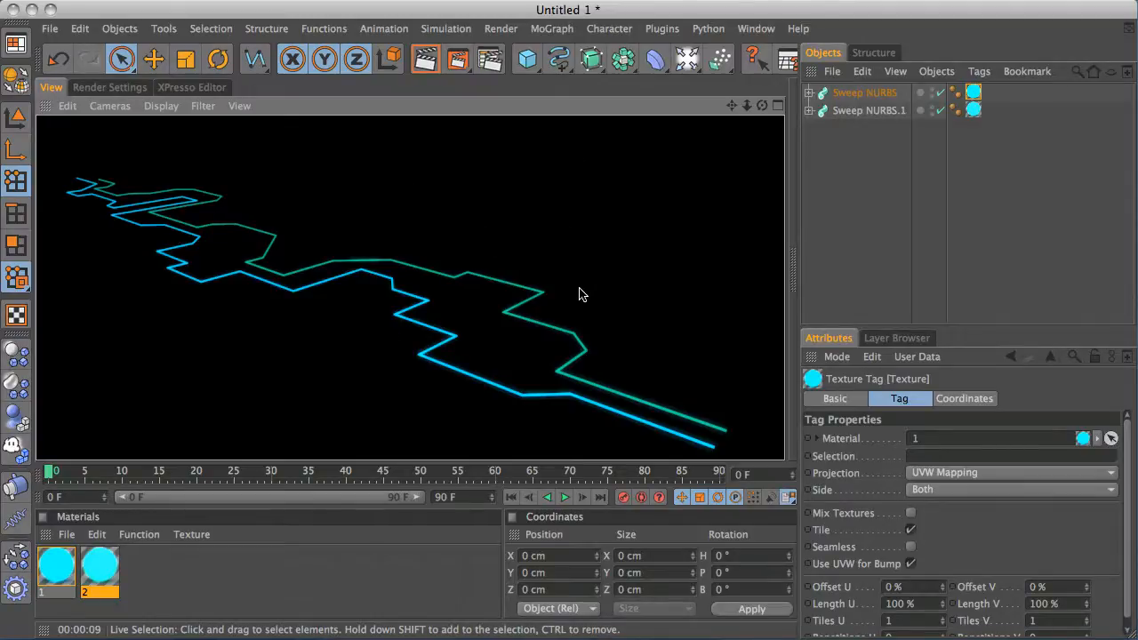
Set End Growth to 0 % on both Sweep NURBS objects
left_click_drag(579, 294, 528, 177, "alt")
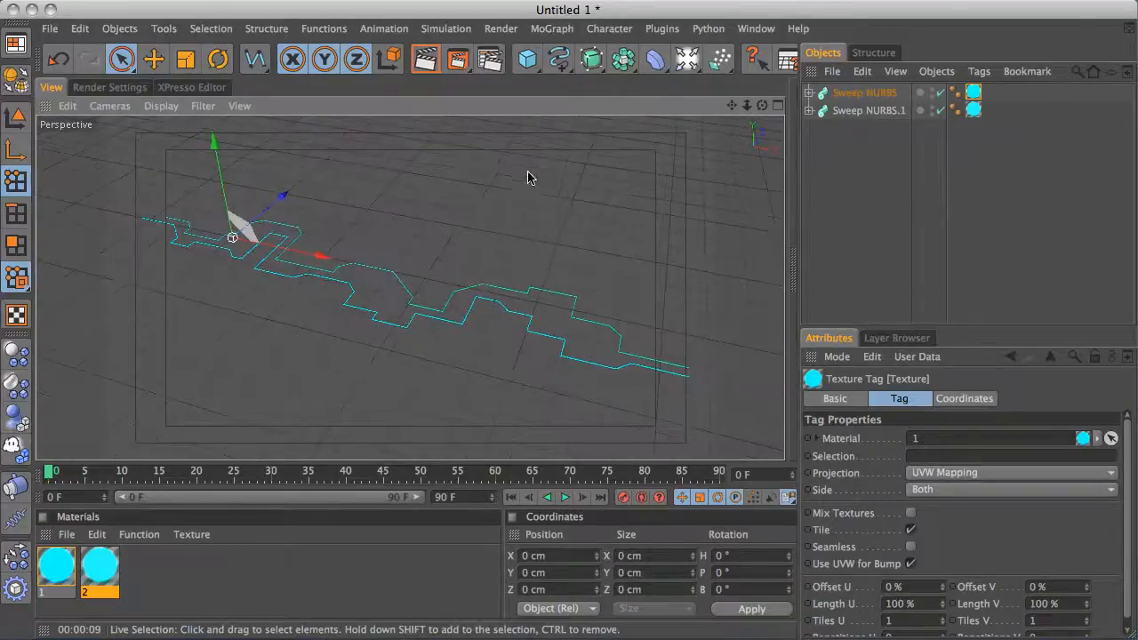
left_click(876, 92)
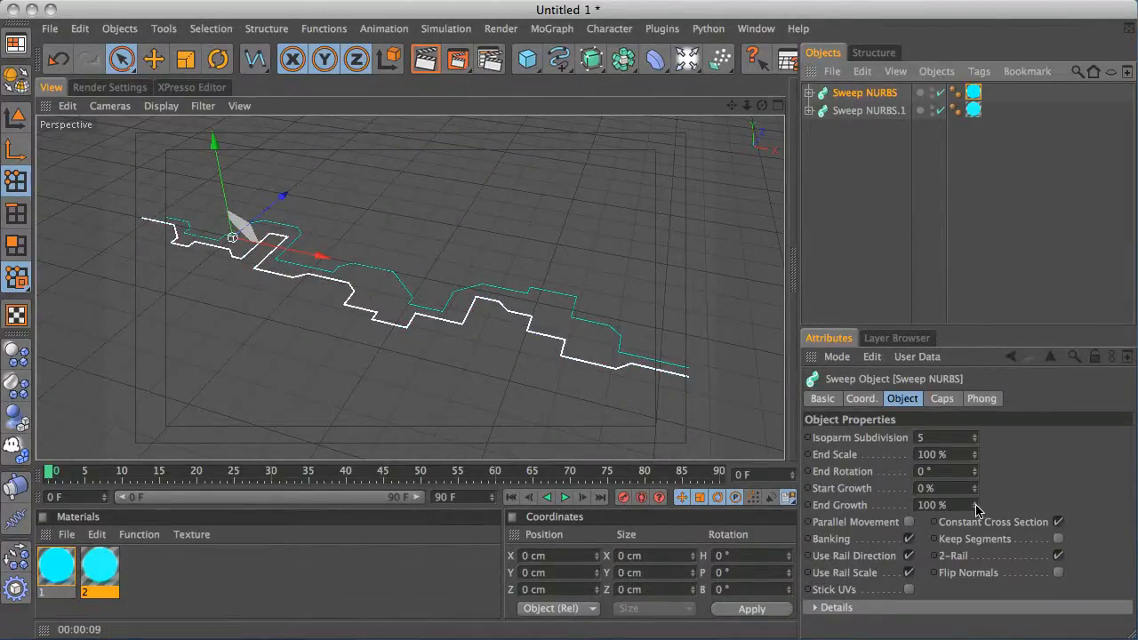
left_click_drag(976, 509, 987, 639)
left_click(876, 110)
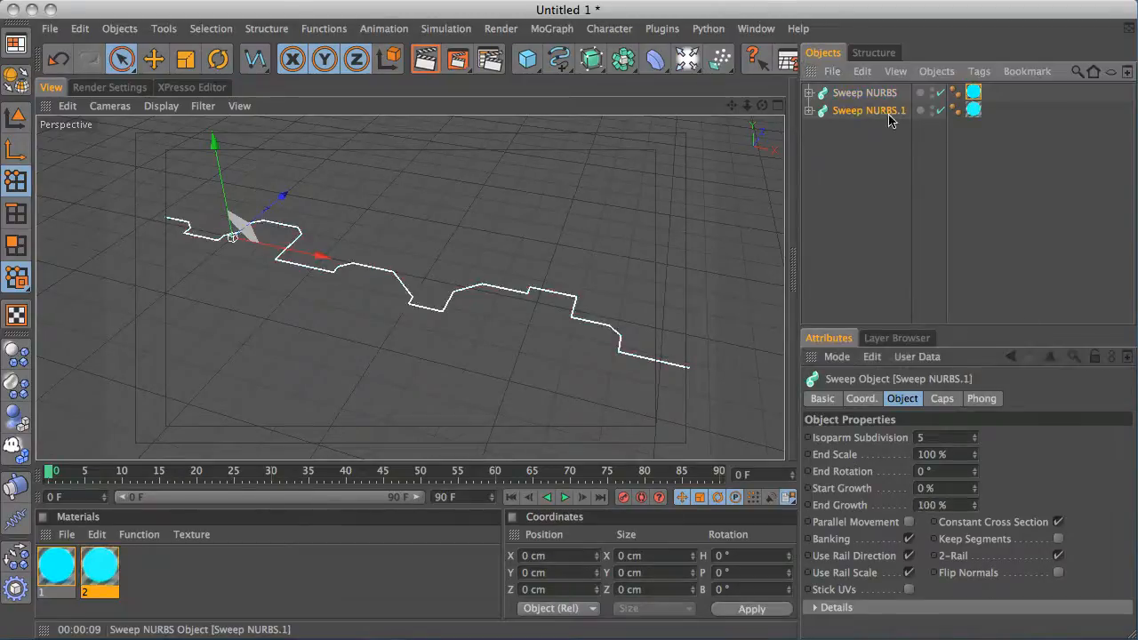
left_click_drag(977, 509, 986, 638)
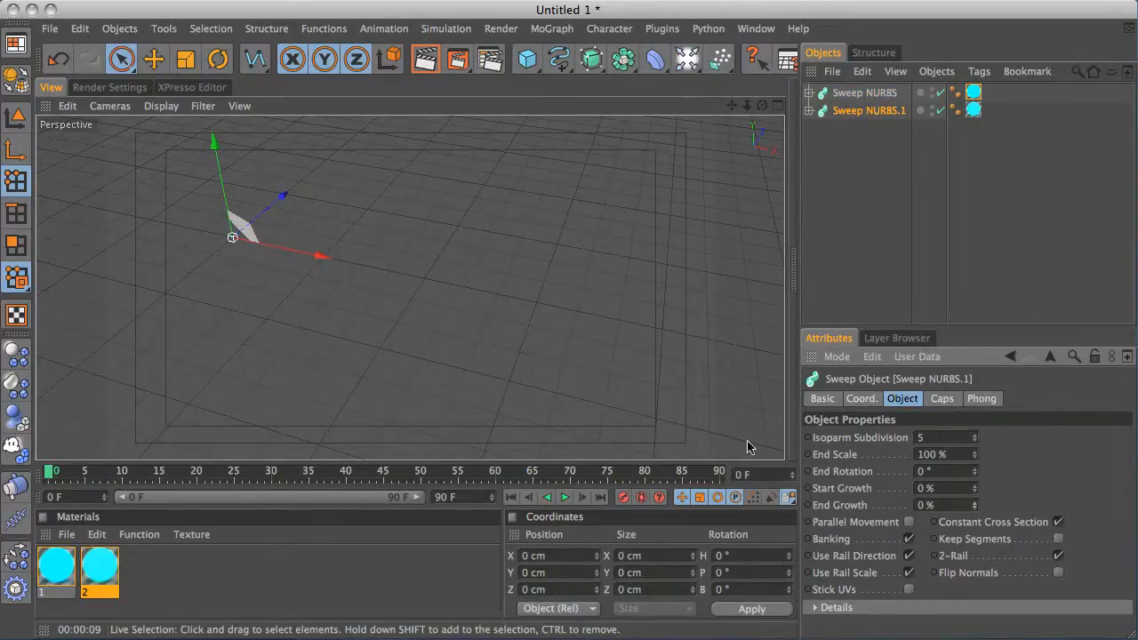
Keyframe End Growth on Sweep NURBS.1 at 0 % on frame 0 and at 100 % on frame 60
left_click(810, 505, "ctrl")
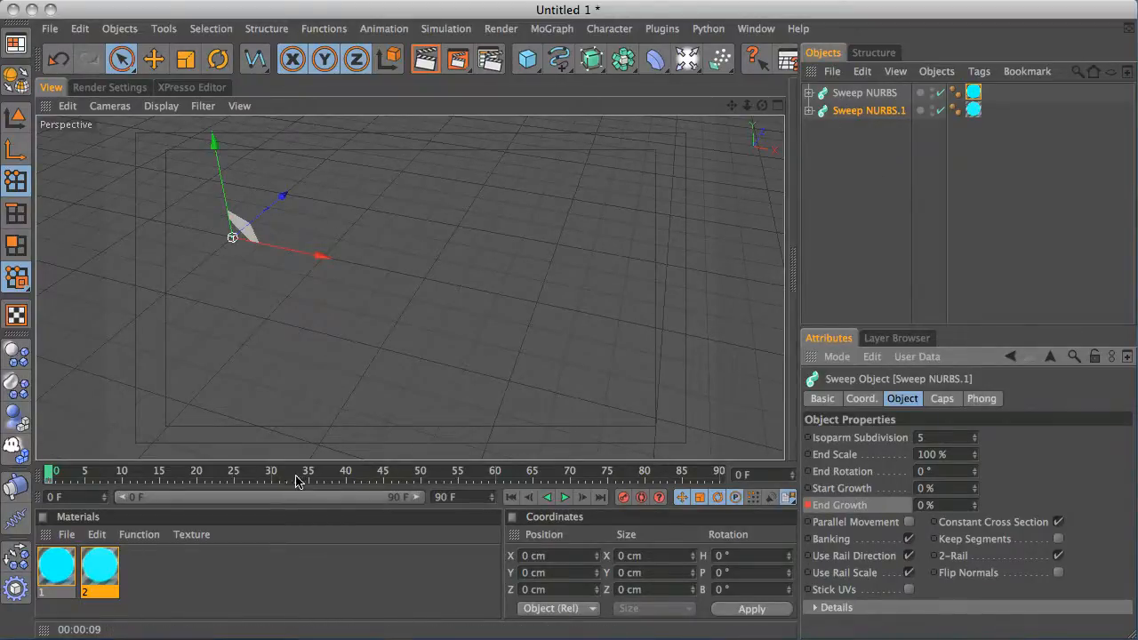
left_click(368, 474)
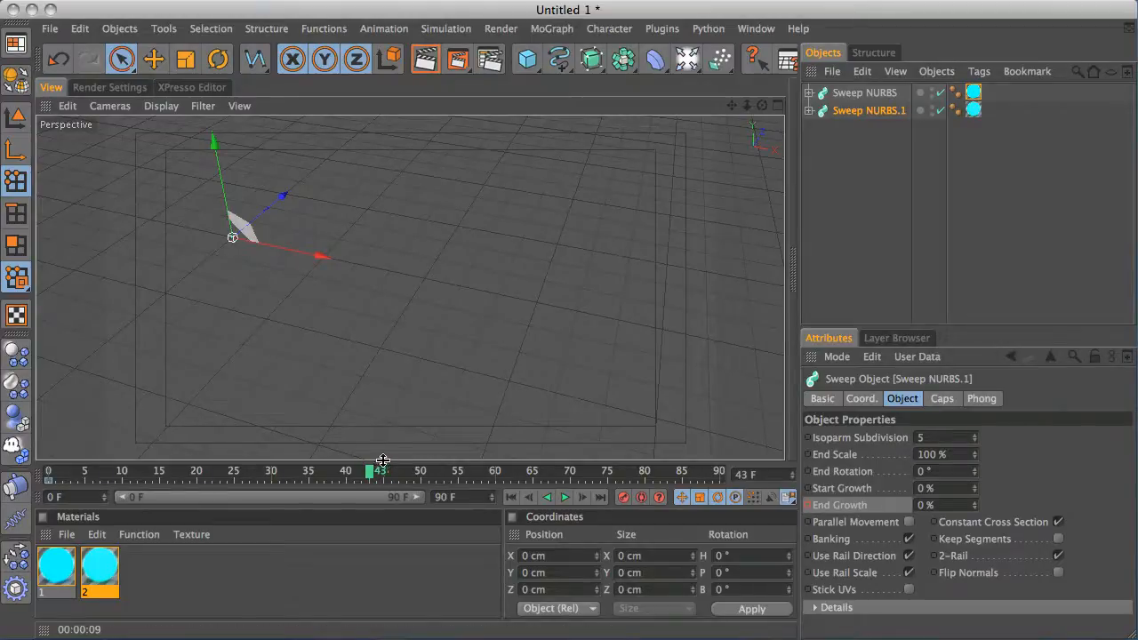
left_click_drag(372, 472, 499, 471)
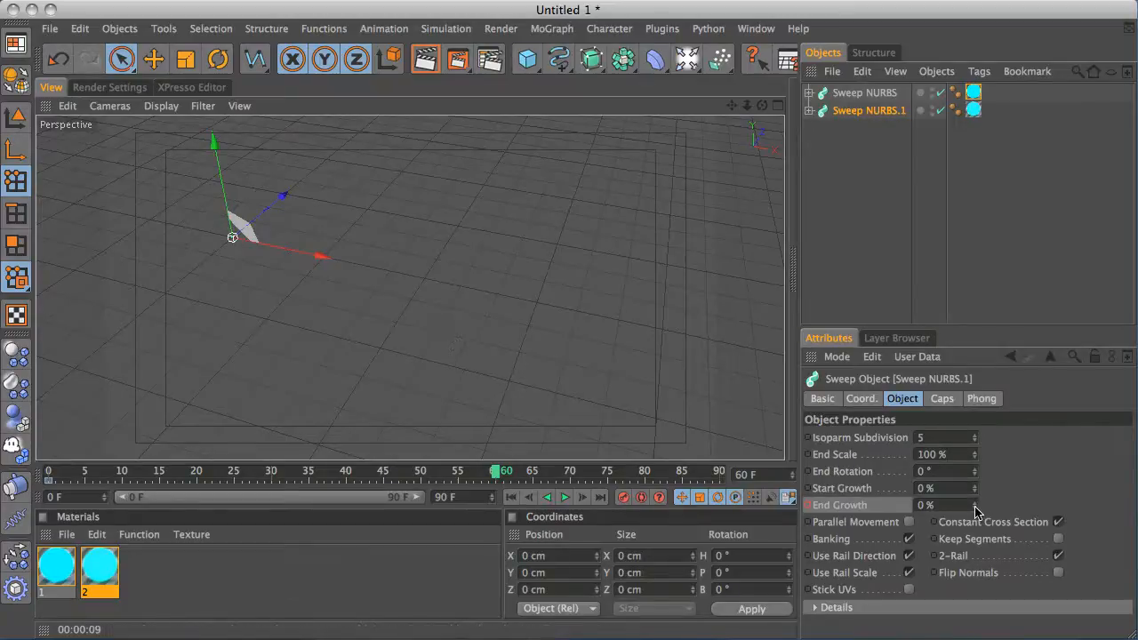
left_click_drag(975, 510, 968, 369)
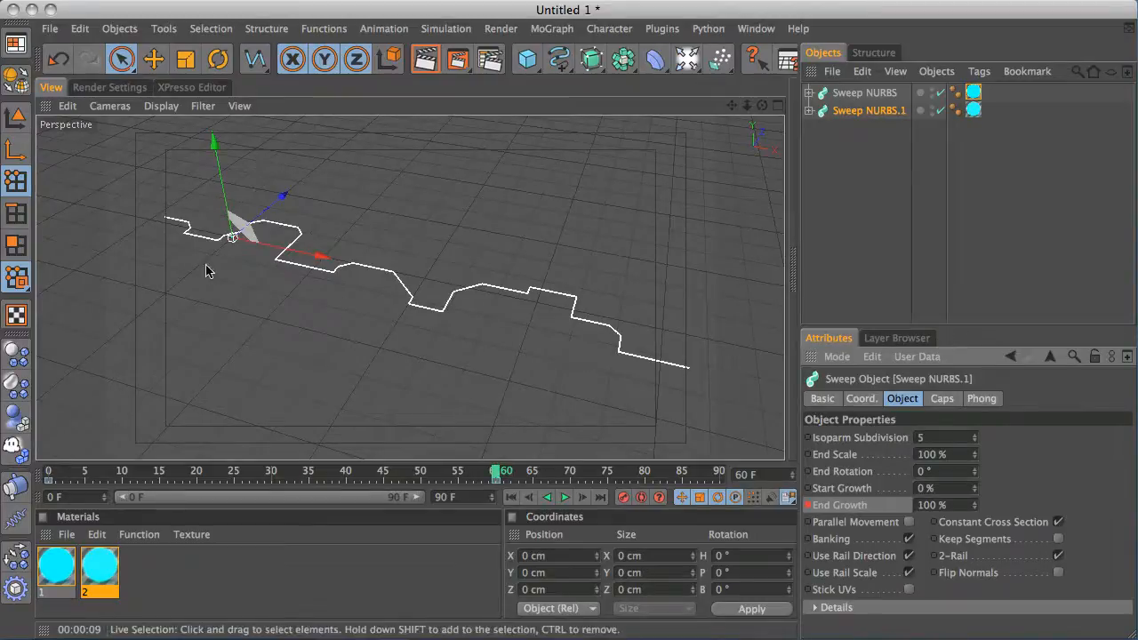
Keyframe End Growth on Sweep NURBS at 0 % on frame 60 and at 100 % on frame 75
left_click(855, 93)
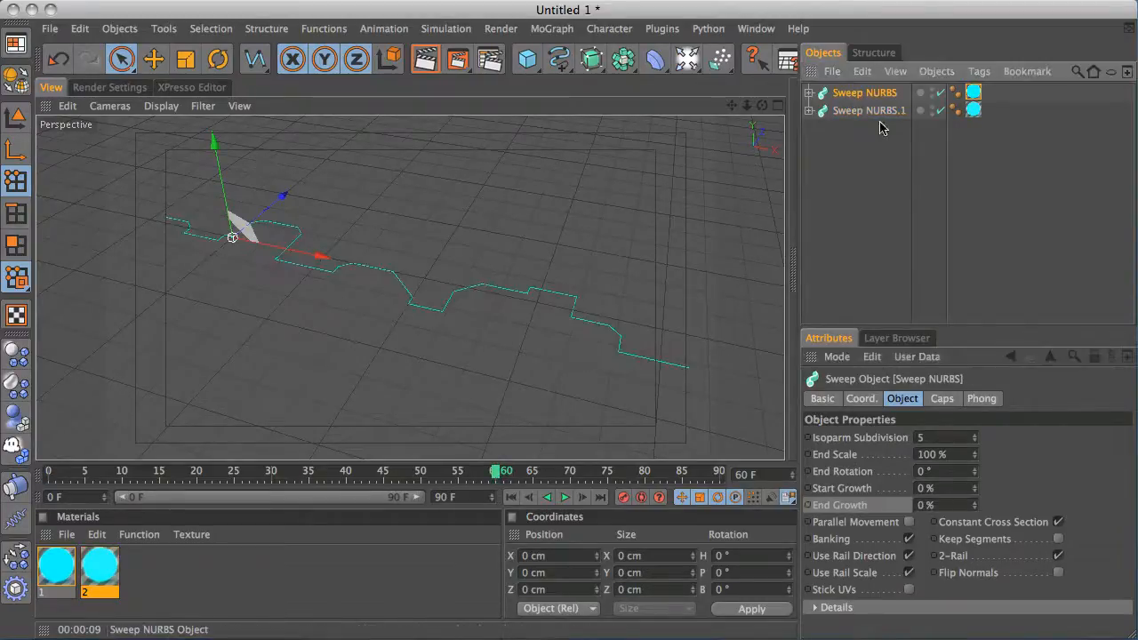
left_click(809, 505, "ctrl")
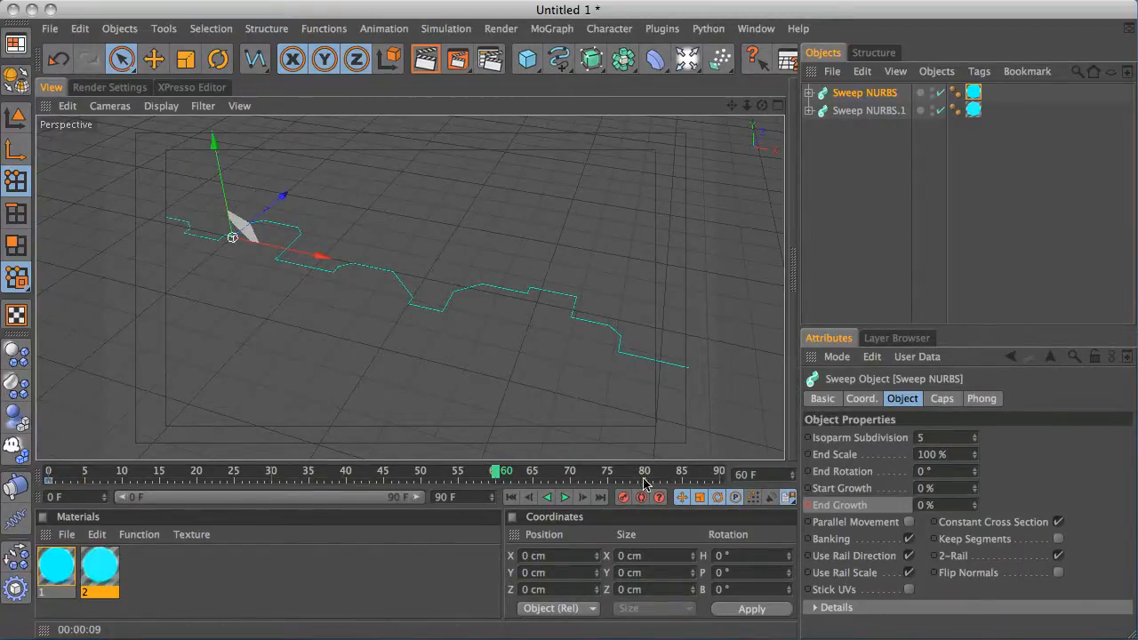
left_click_drag(499, 476, 607, 479)
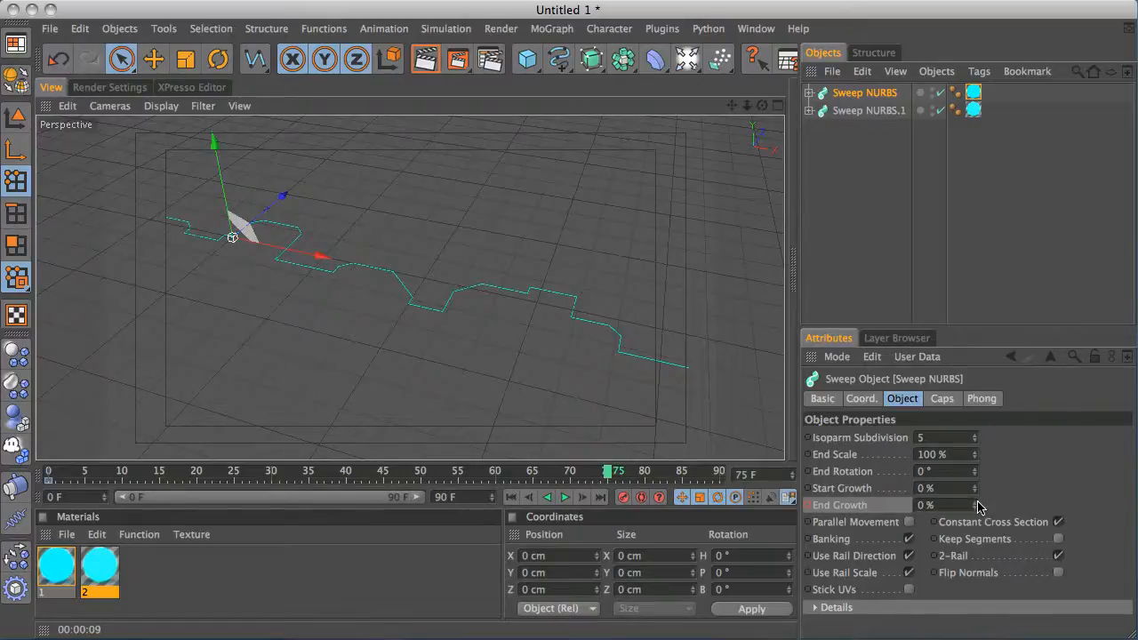
left_click_drag(975, 505, 983, 345)
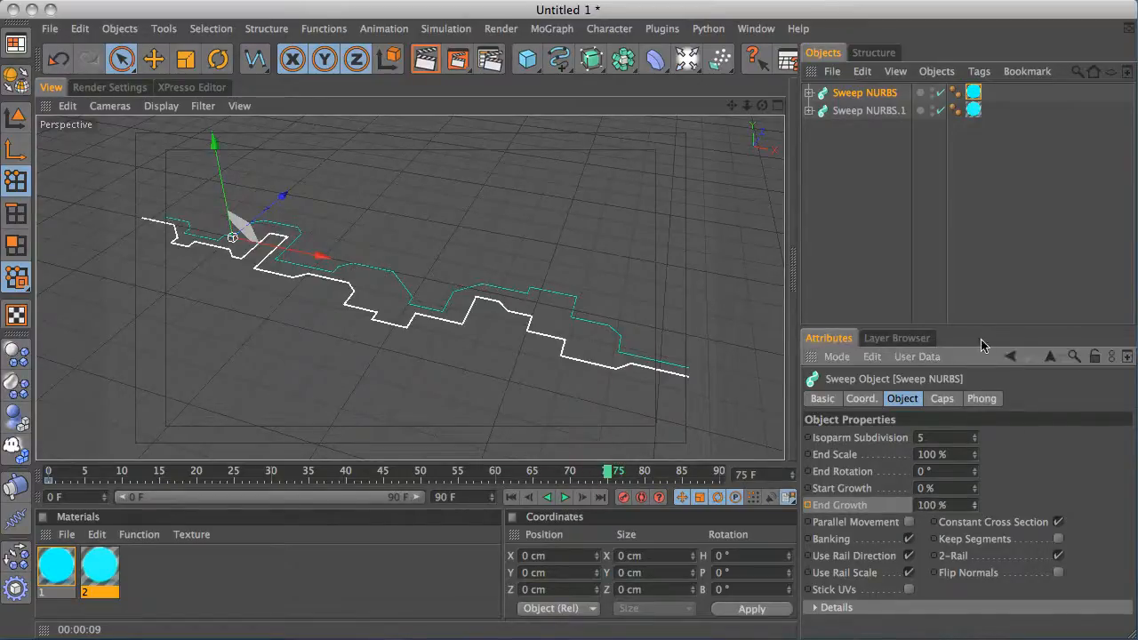
left_click(808, 505, "ctrl")
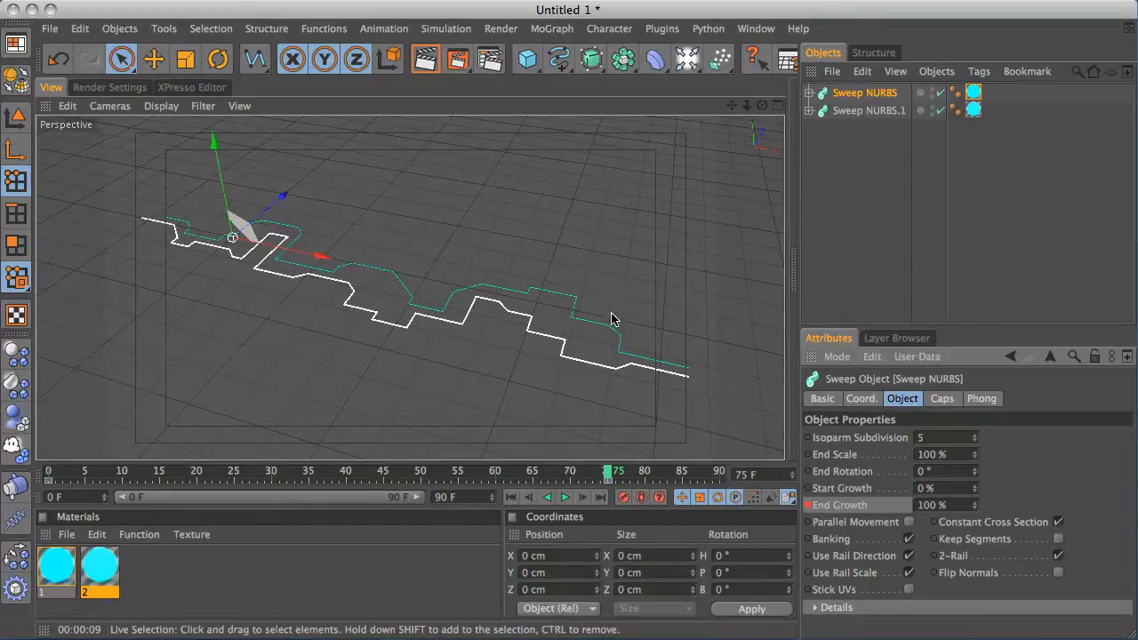
Play the growth animation from the first frame to preview both light lines growing
left_click_drag(611, 320, 659, 227, "alt")
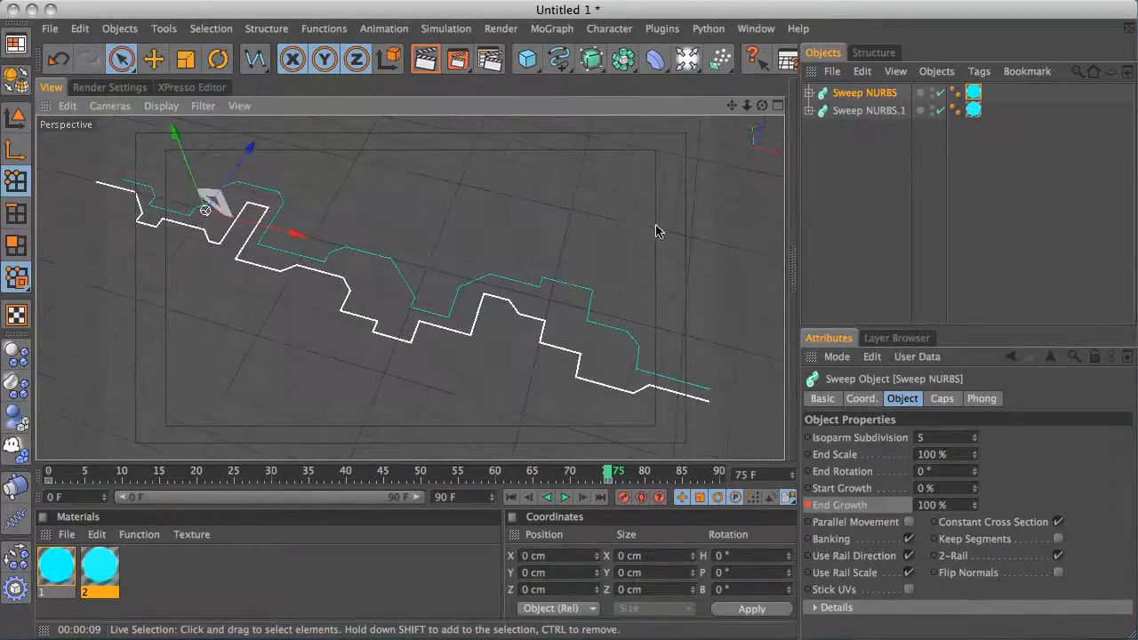
left_click(861, 175)
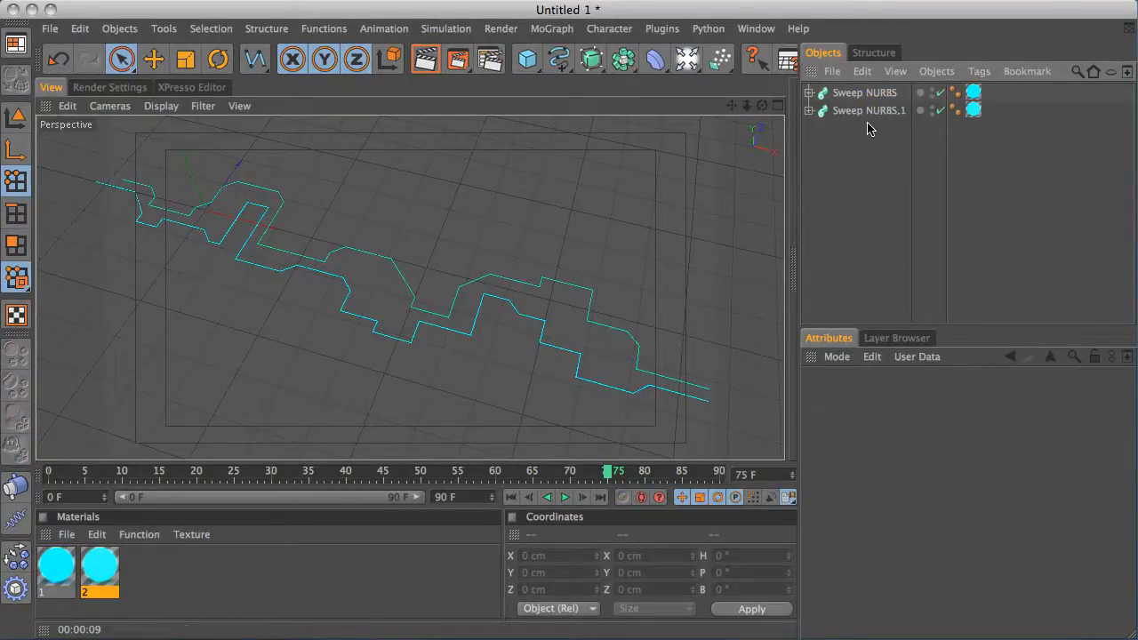
left_click(511, 497)
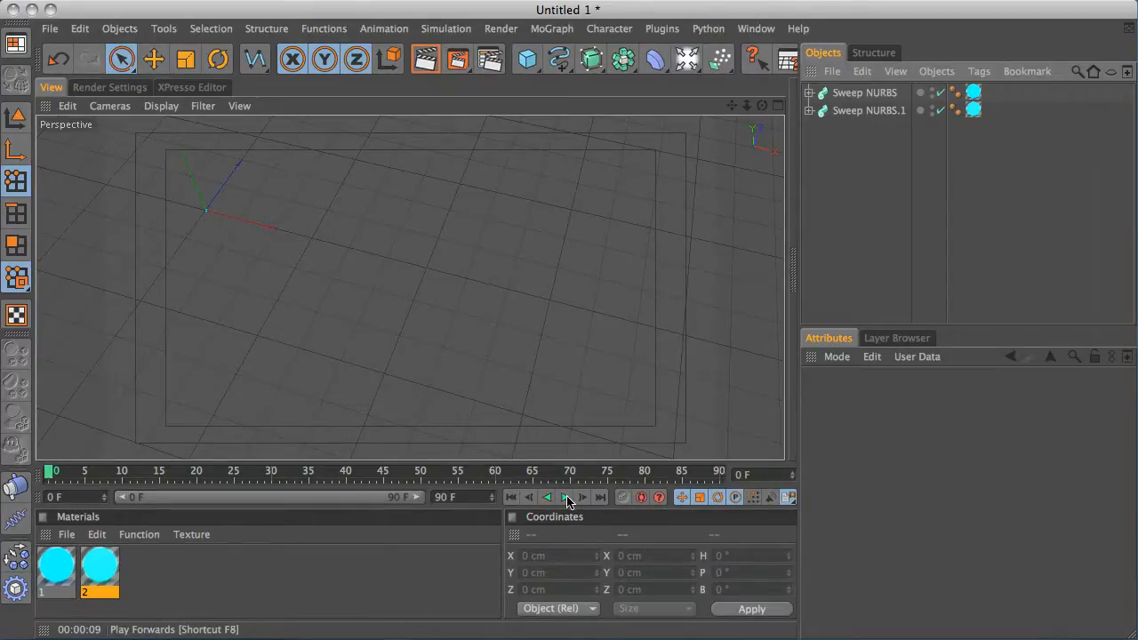
left_click(567, 498)
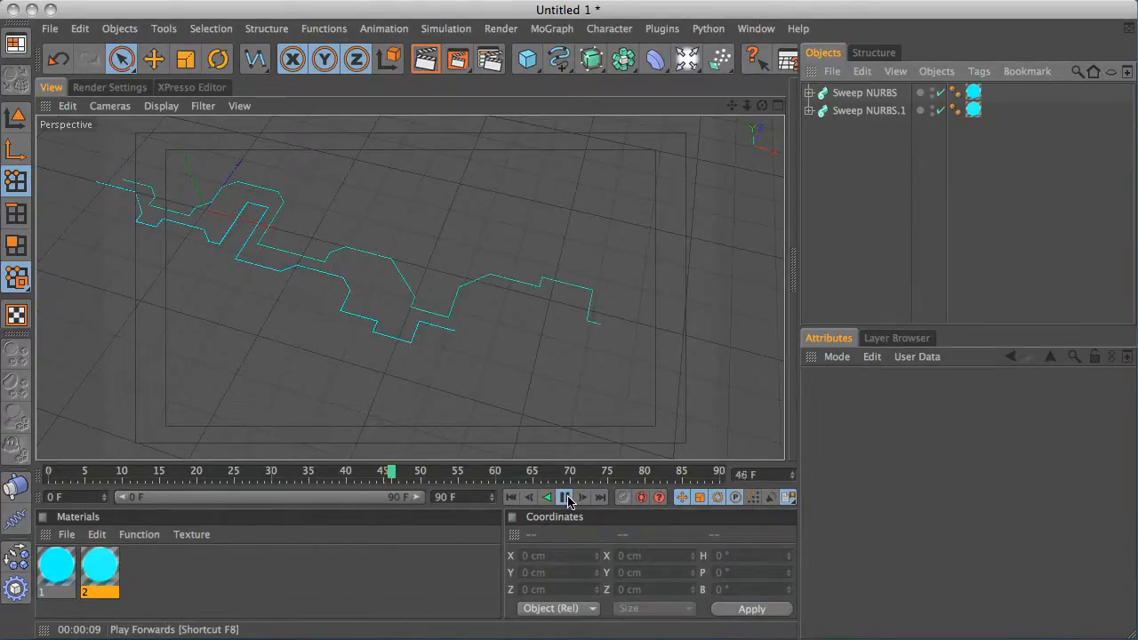
left_click(514, 498)
left_click_drag(879, 127, 865, 96)
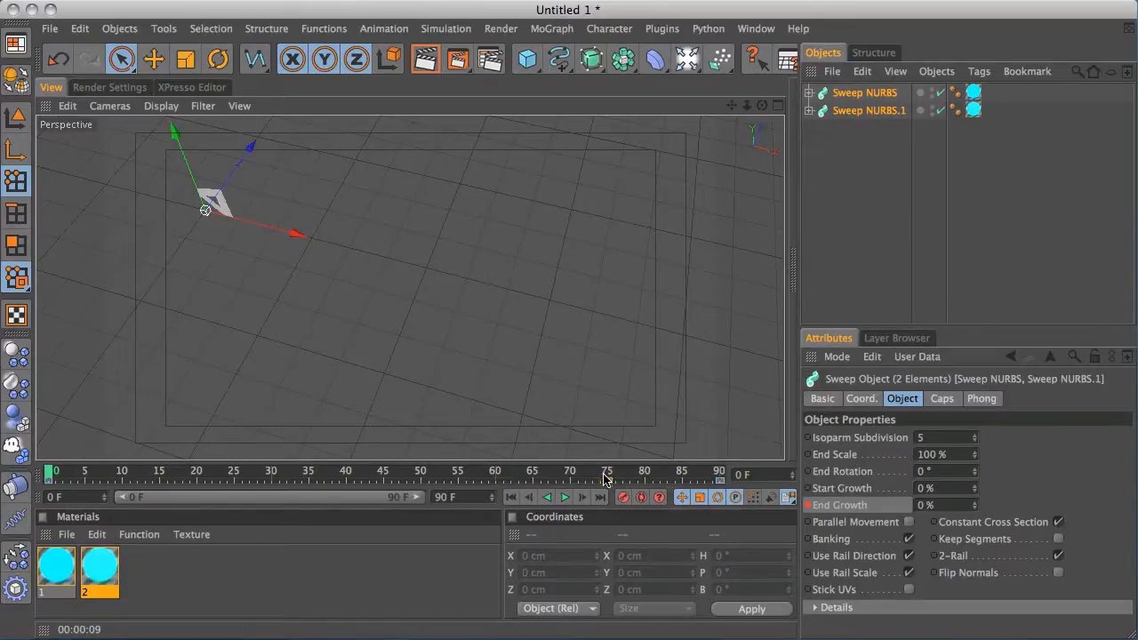
left_click(815, 271)
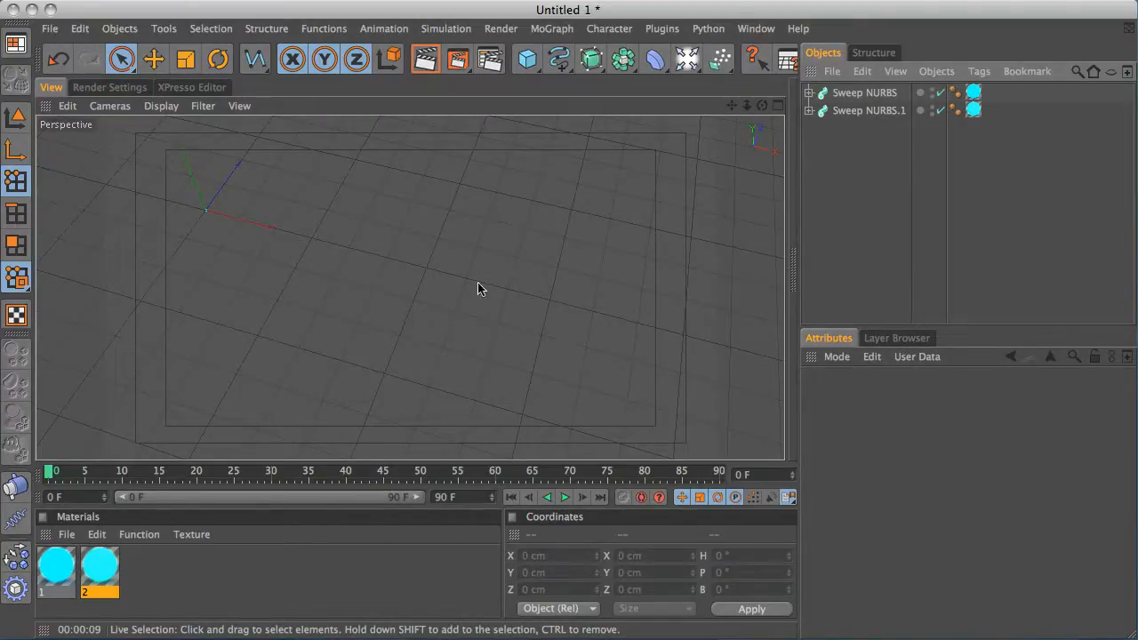
left_click(565, 500)
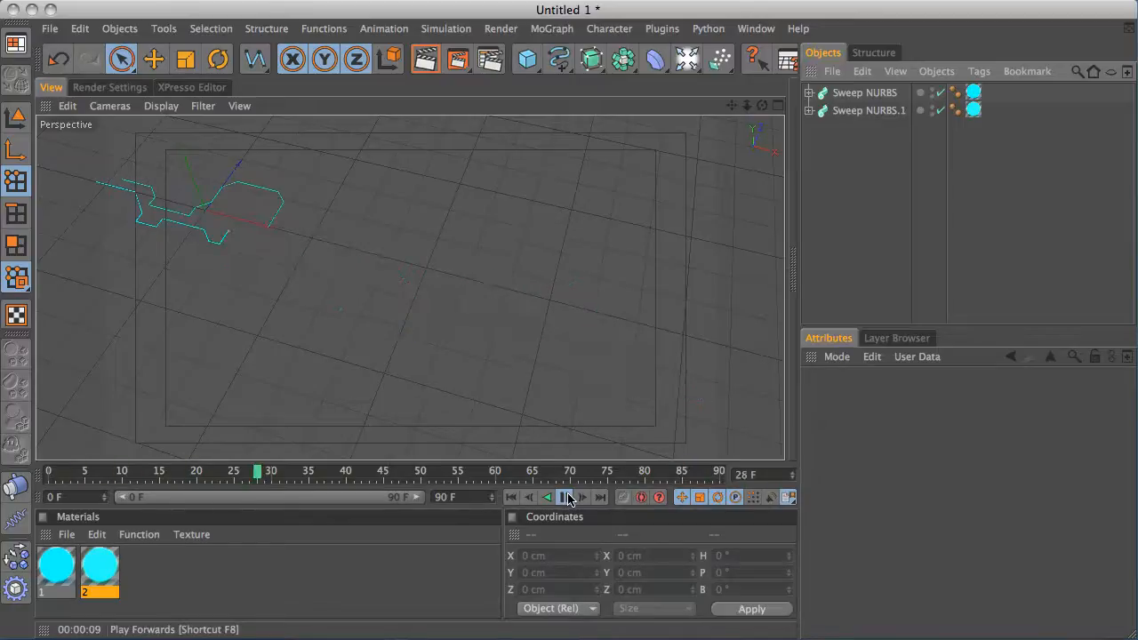
left_click(565, 500)
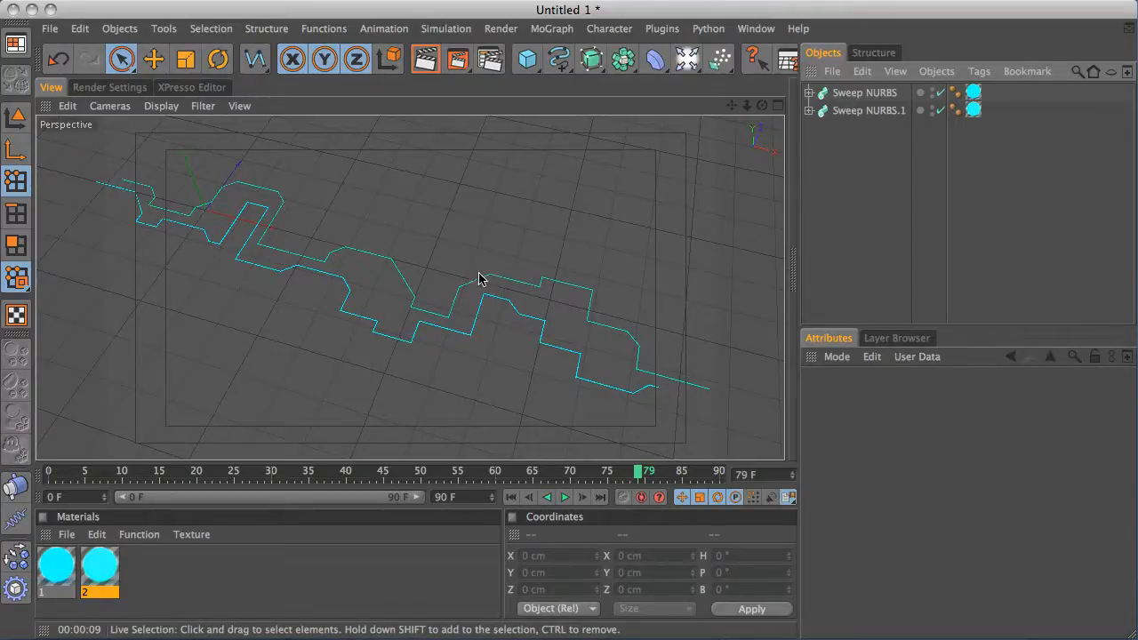
Start a linear spline and place its first point at the end of the existing path in the top view
left_click_drag(500, 221, 542, 294, "alt")
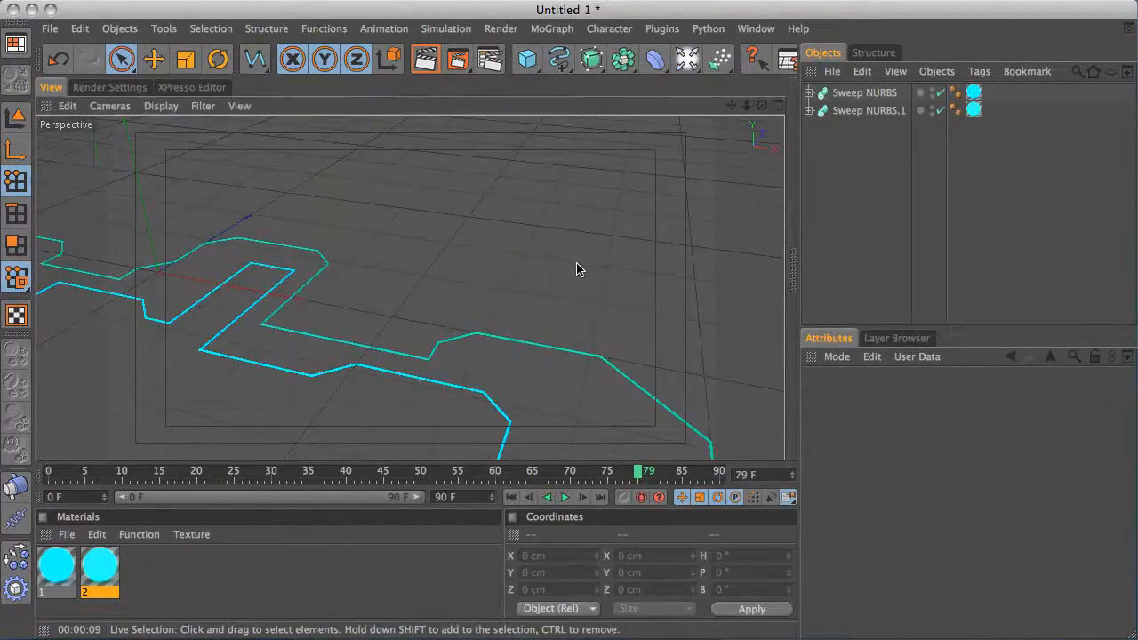
middle_click(575, 266)
middle_click_drag(192, 226, 291, 231, "alt")
left_click_drag(291, 231, 259, 189, "alt")
right_click_drag(231, 214, 545, 102, "alt")
left_click_drag(329, 178, 248, 211, "alt")
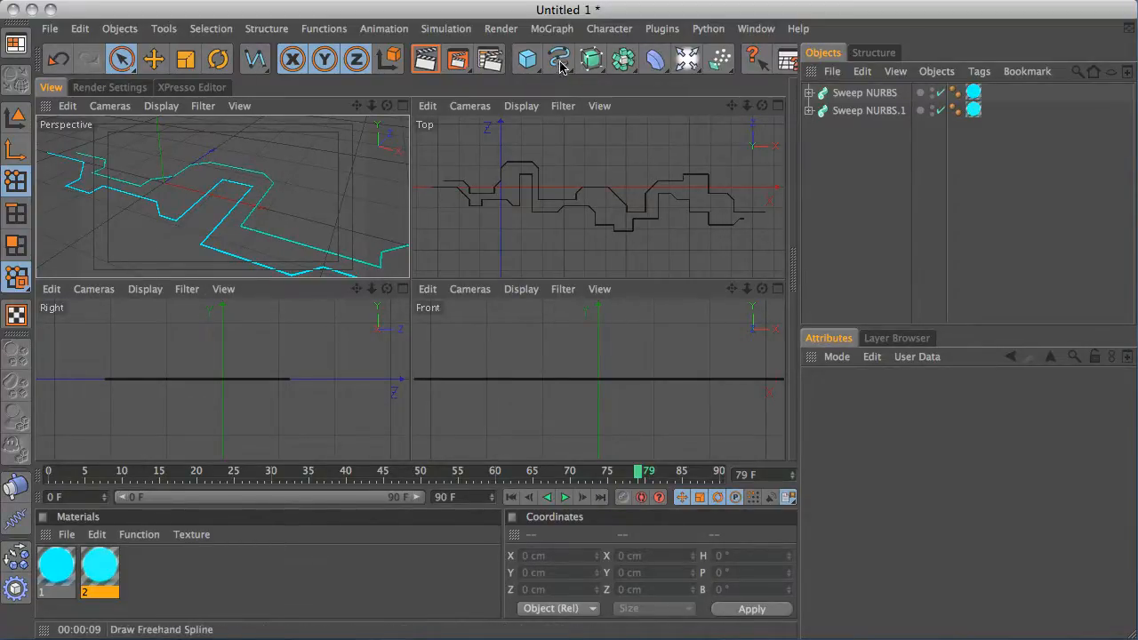
left_click_drag(561, 67, 813, 107)
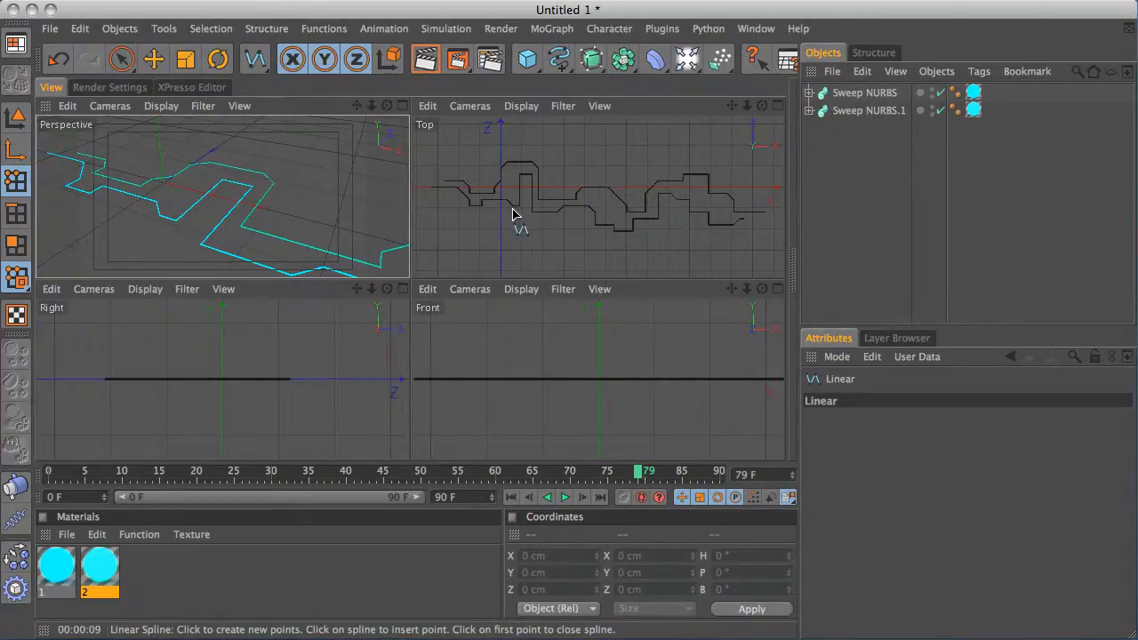
right_click_drag(513, 214, 718, 167, "alt")
middle_click_drag(512, 185, 624, 188, "alt")
middle_click(598, 202)
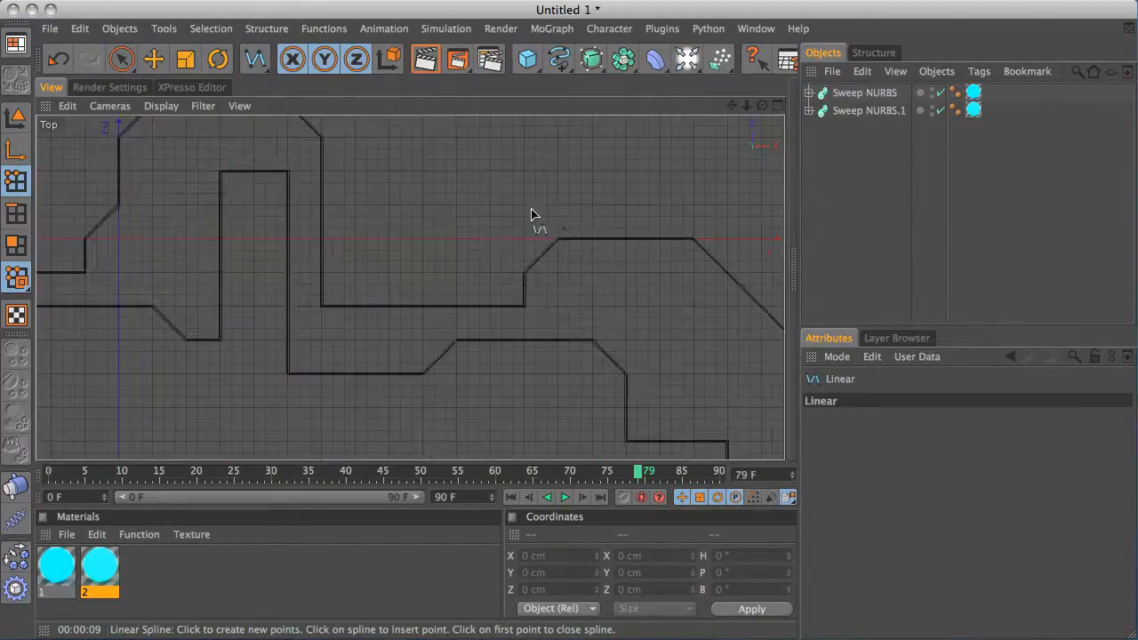
right_click_drag(283, 272, 807, 182, "alt")
middle_click_drag(362, 242, 542, 176, "alt")
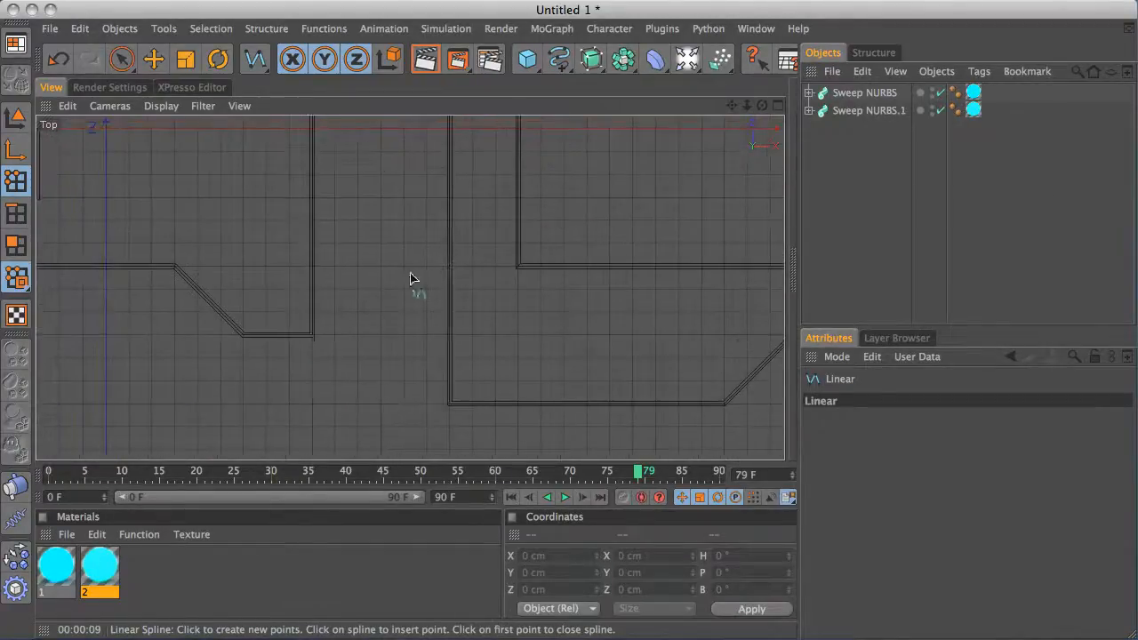
left_click(313, 336)
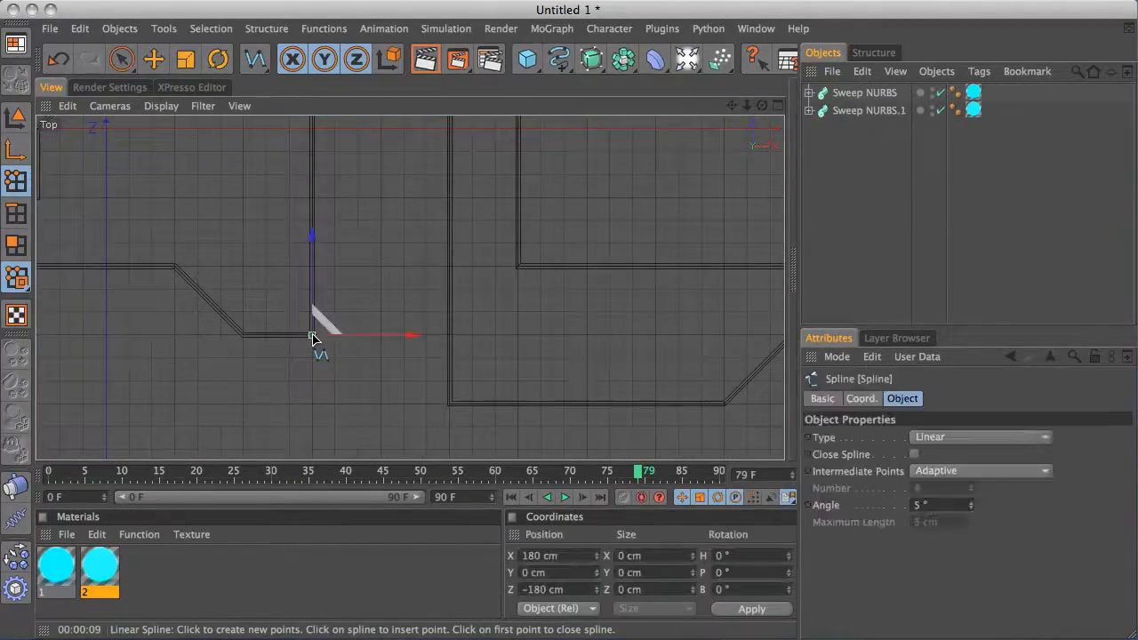
Add a second spline point 360 cm straight above the first in the right view
middle_click(464, 259)
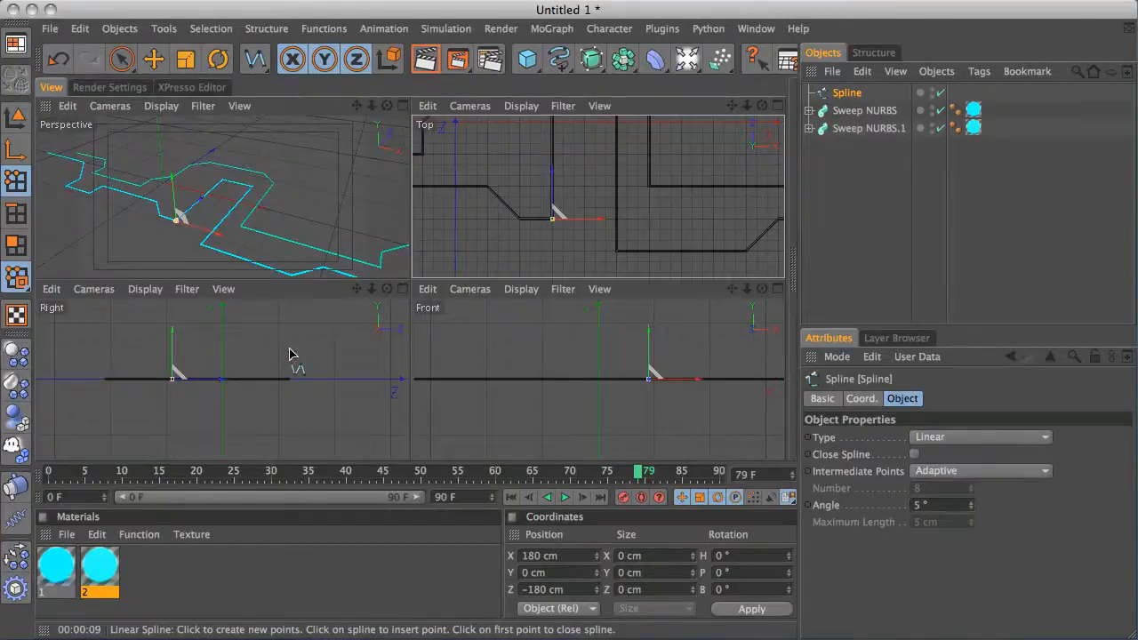
middle_click_drag(289, 348, 300, 408, "alt")
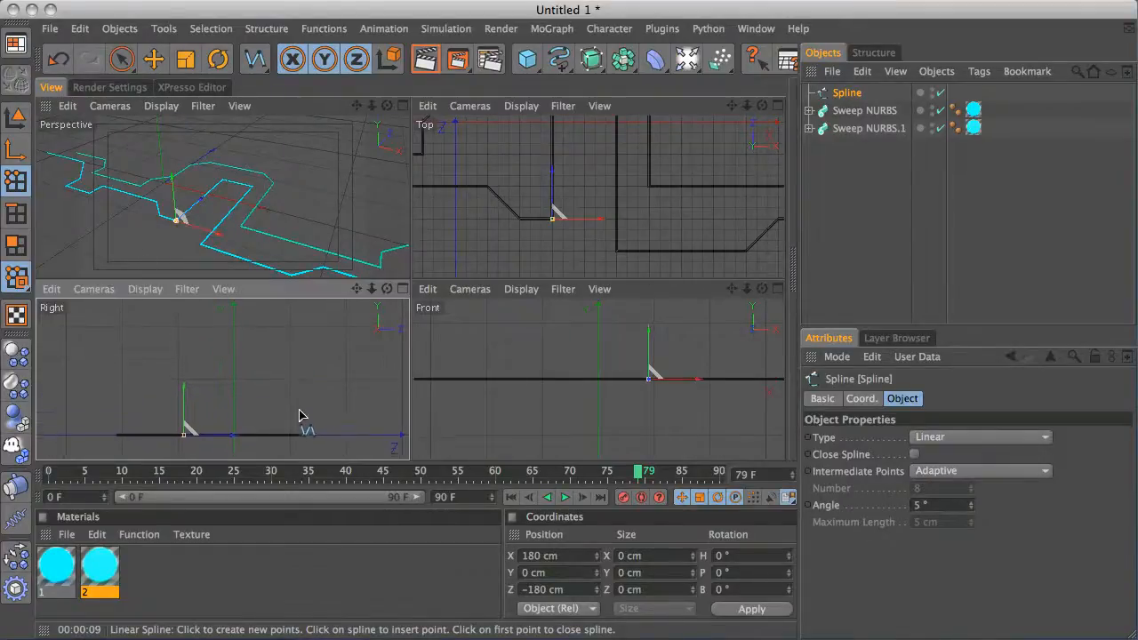
middle_click(244, 386)
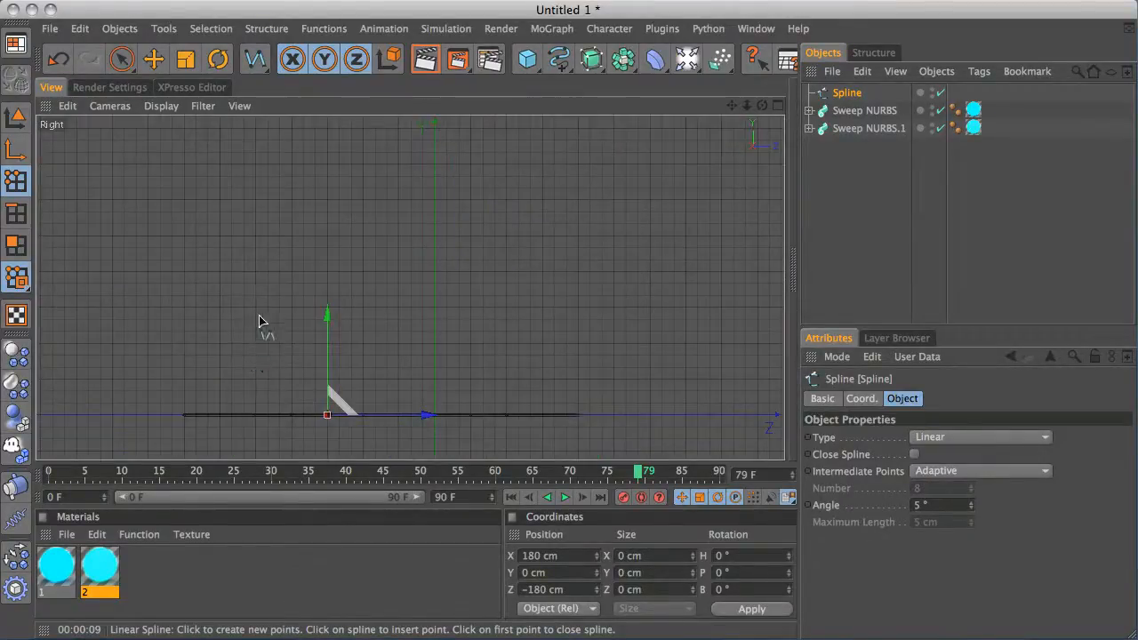
left_click(327, 202)
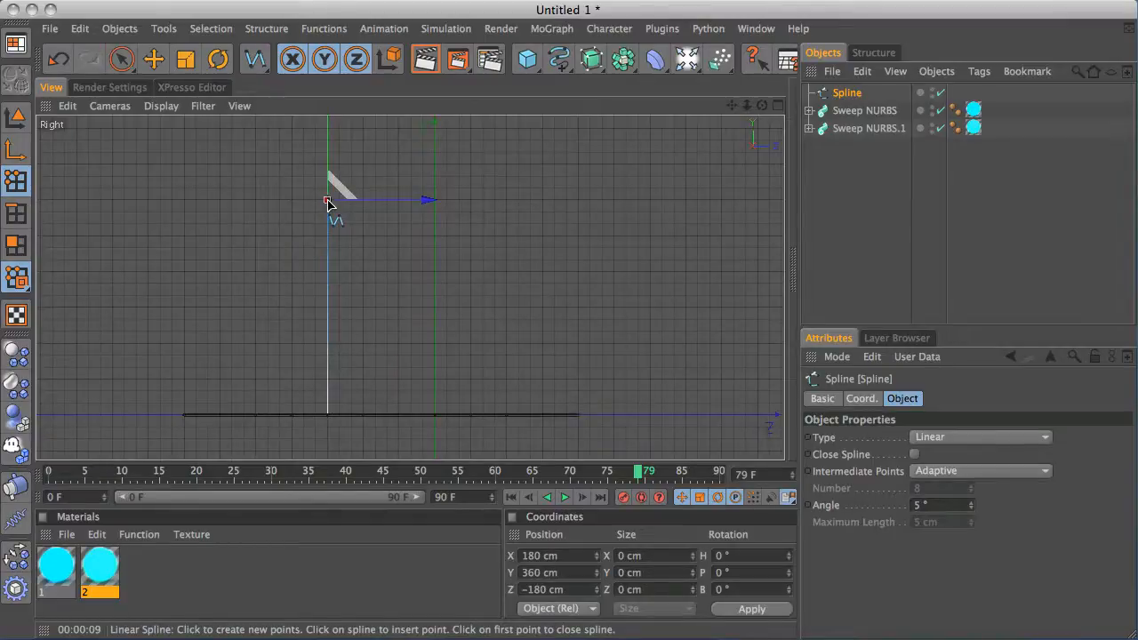
In the top view, extend the spline with points at Z 120 cm, then X 300 cm, then Z -240 cm at 360 cm height
middle_click(286, 258)
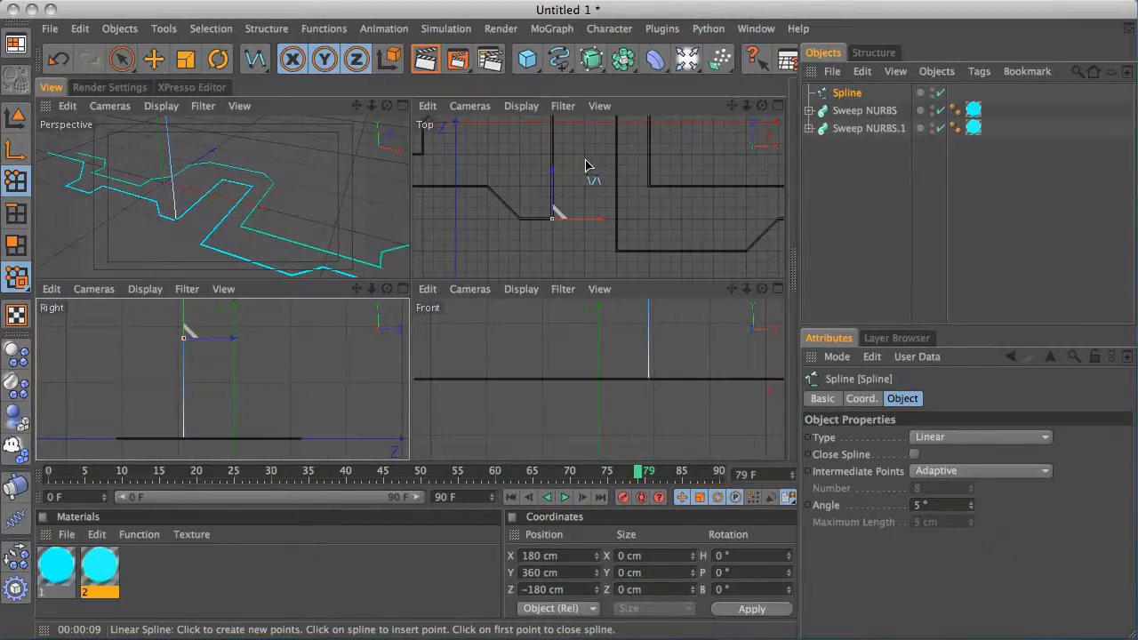
middle_click_drag(587, 158, 582, 213, "alt")
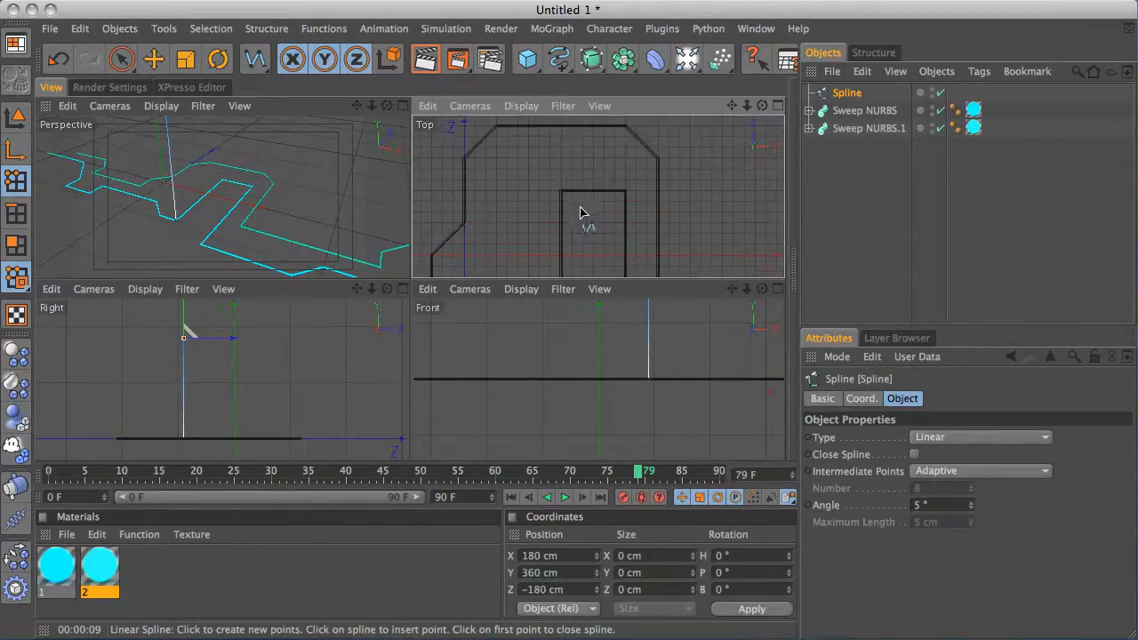
middle_click(531, 198)
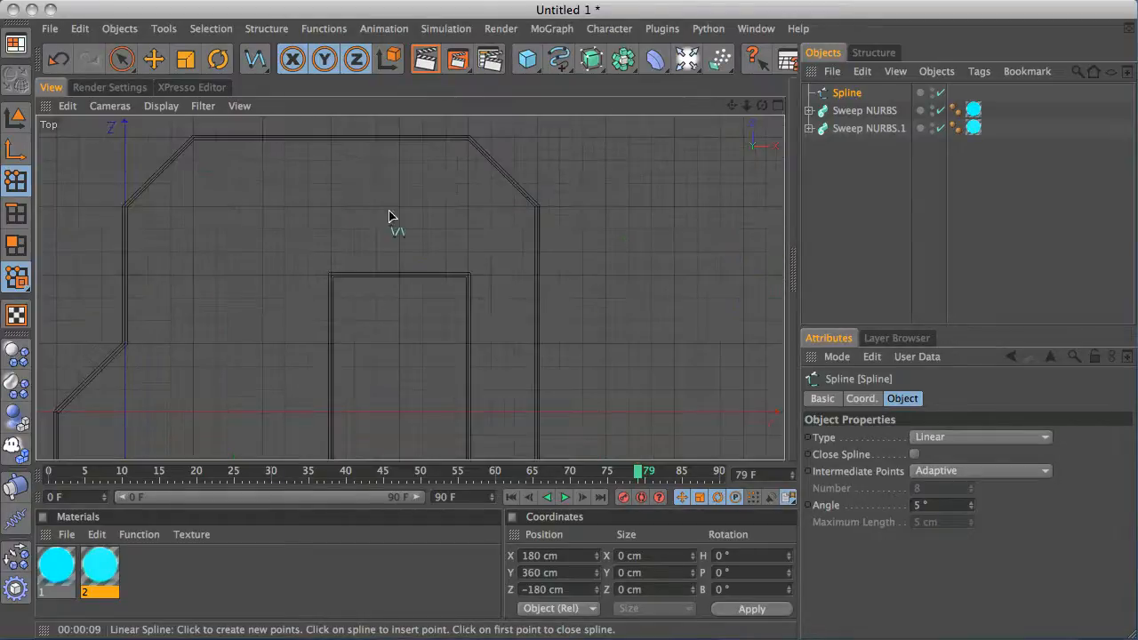
left_click(331, 277)
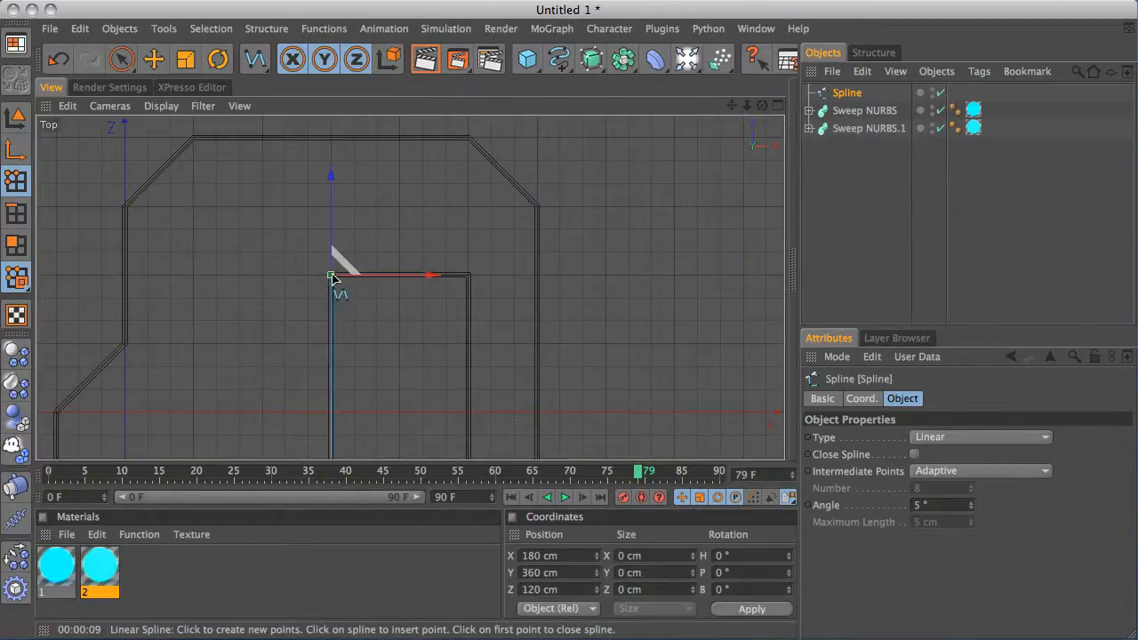
left_click(468, 277)
middle_click_drag(539, 338, 546, 230, "alt")
middle_click_drag(523, 294, 518, 240, "alt")
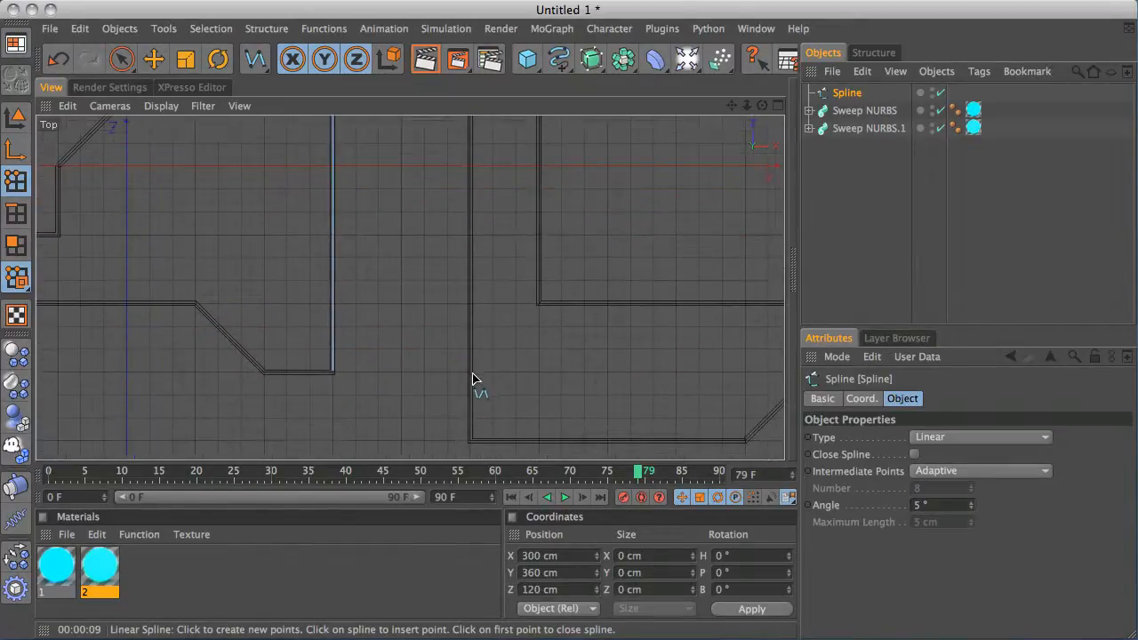
left_click(471, 441)
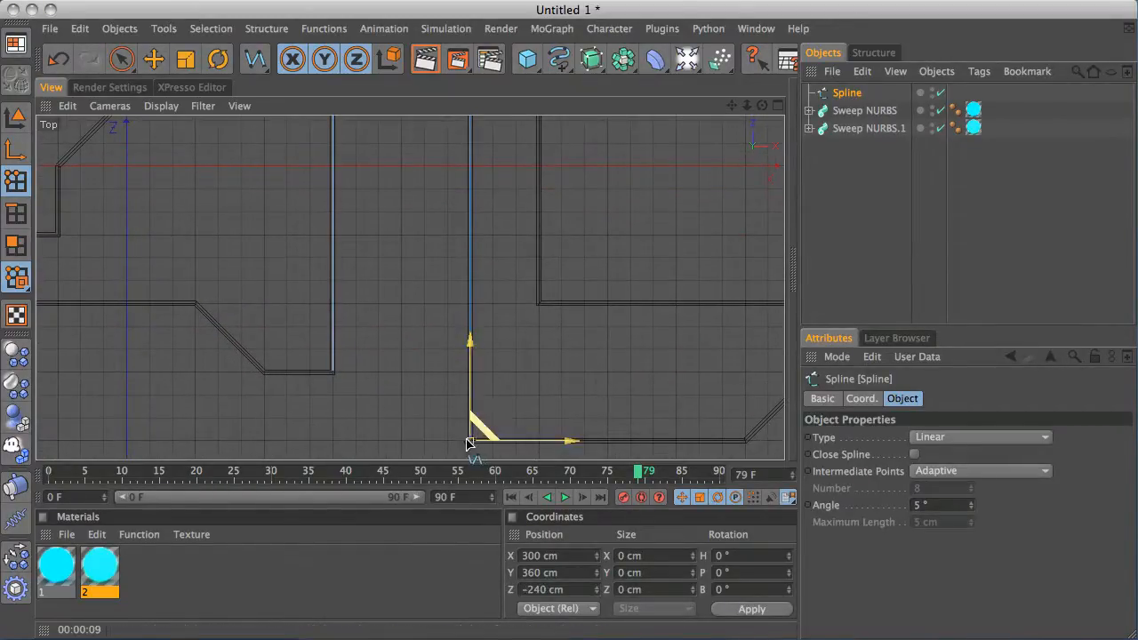
In the front view, add a final spline point straight down at ground level and finish the spline
middle_click(471, 311)
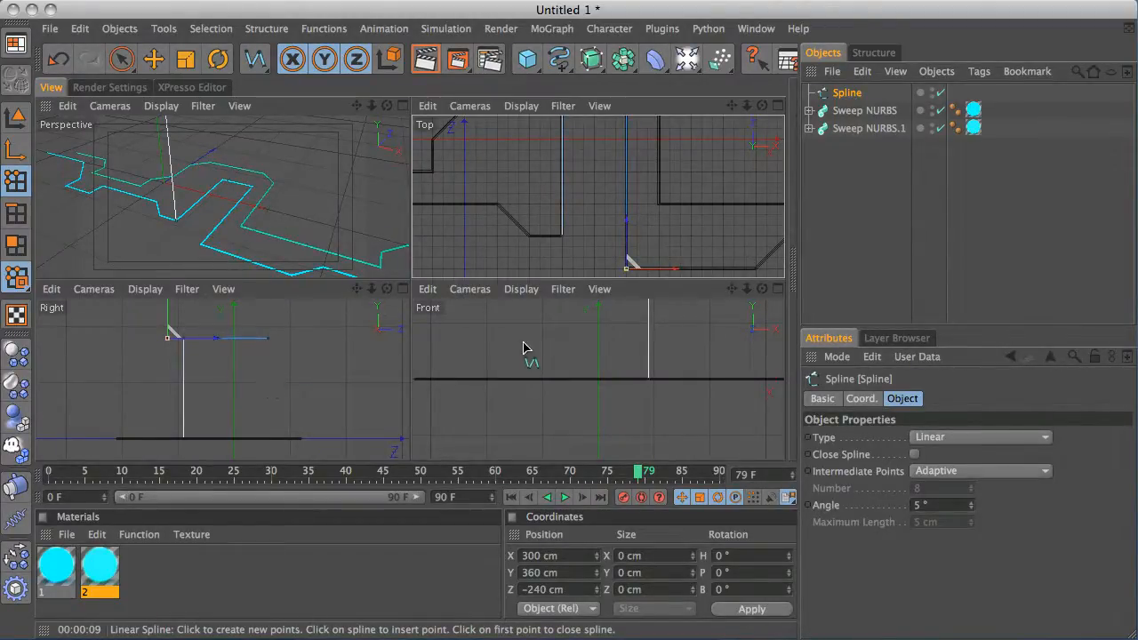
middle_click_drag(590, 369, 509, 402, "alt")
middle_click_drag(656, 348, 597, 359, "alt")
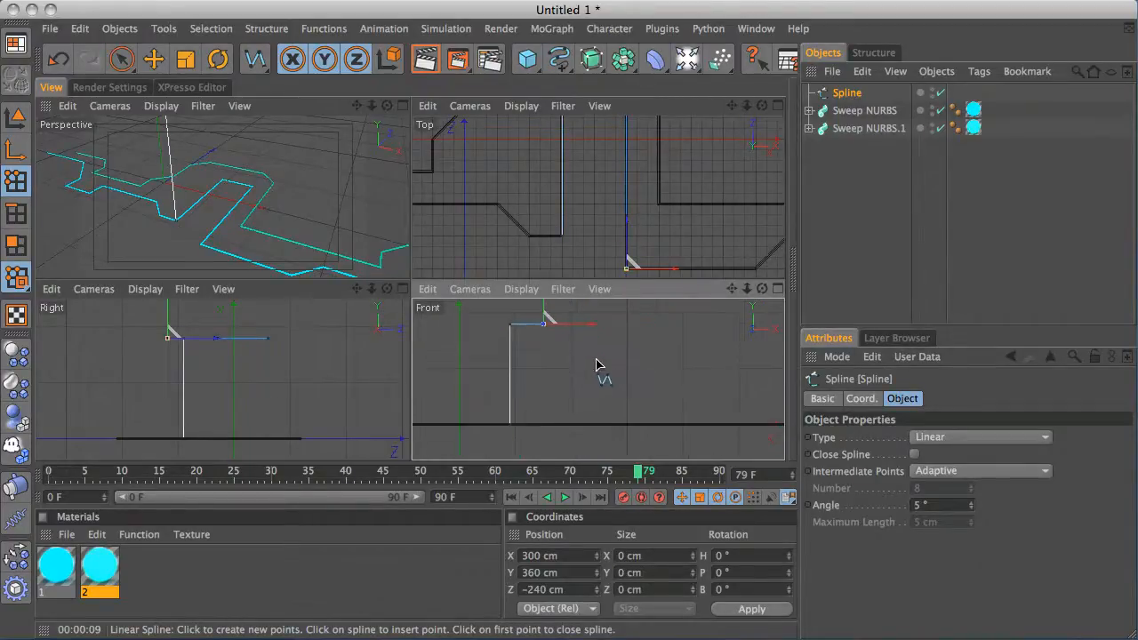
middle_click(570, 387)
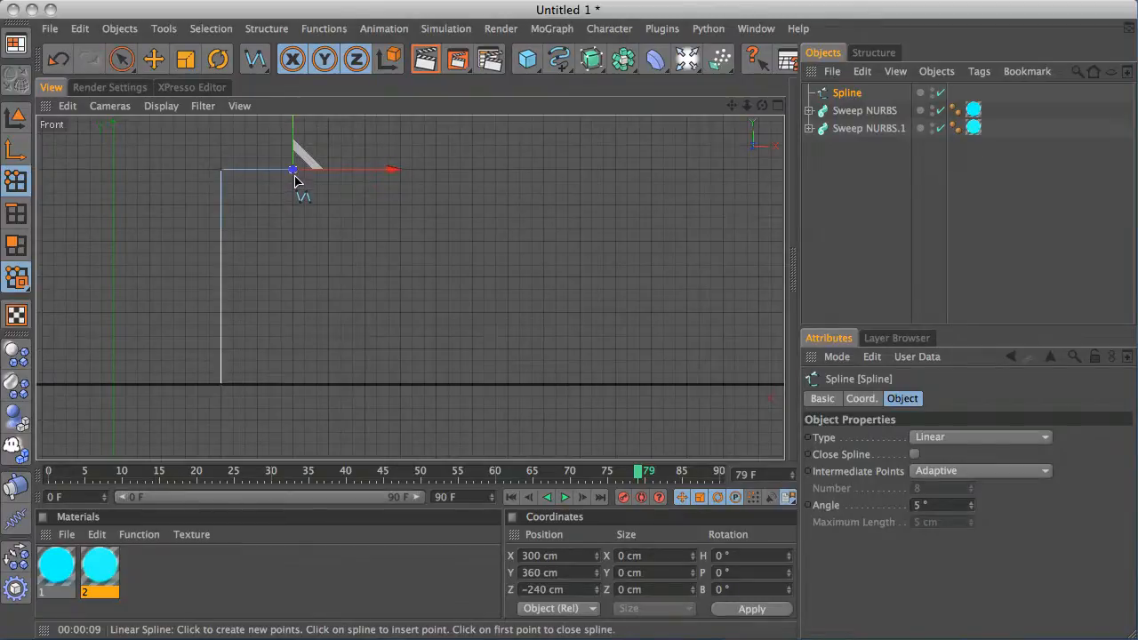
left_click(293, 384)
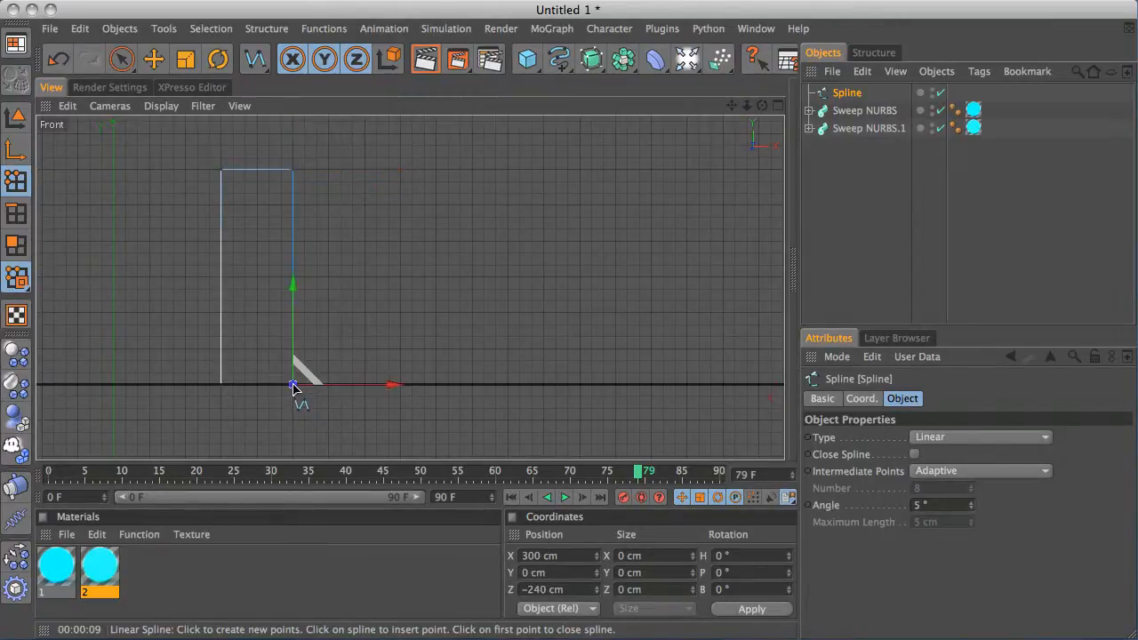
middle_click(361, 287)
middle_click(298, 243)
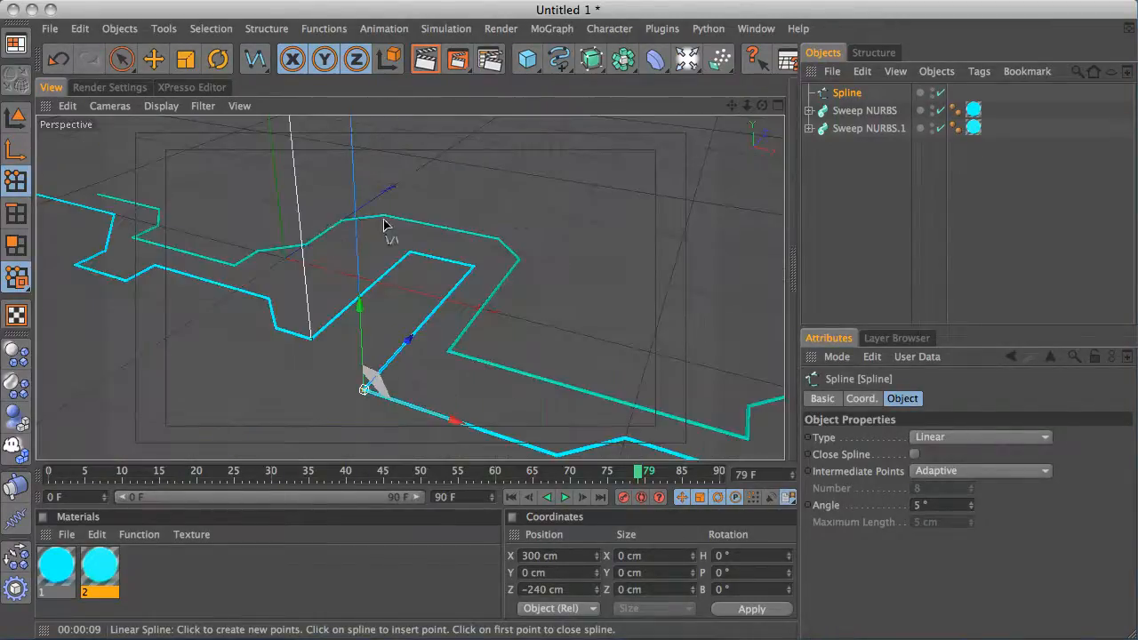
left_click_drag(389, 234, 466, 234, "alt")
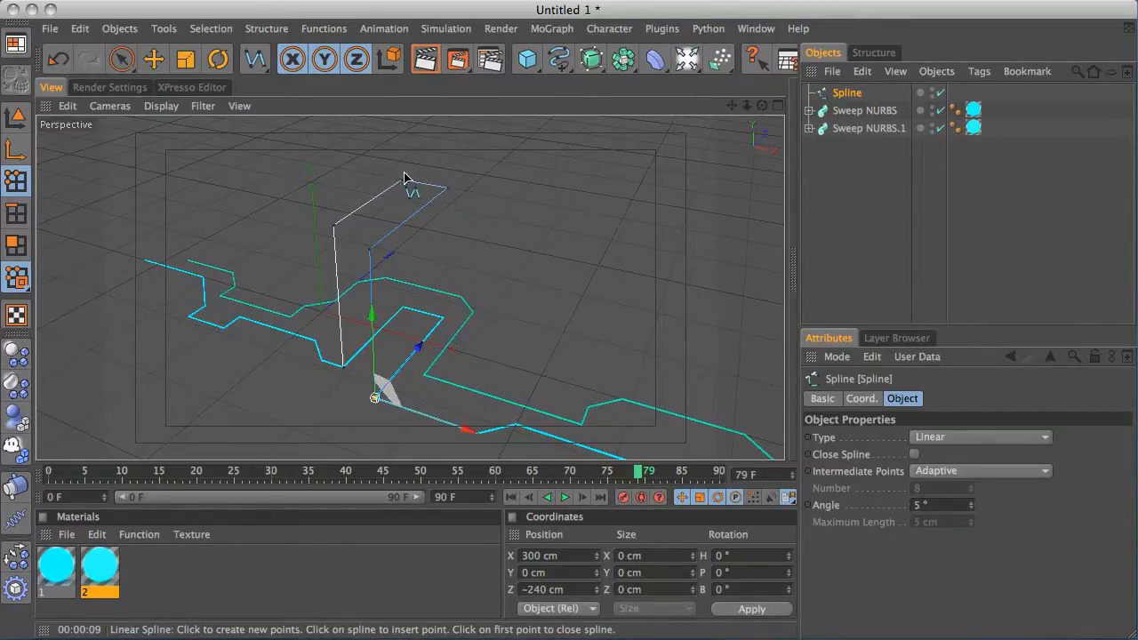
middle_click(487, 260)
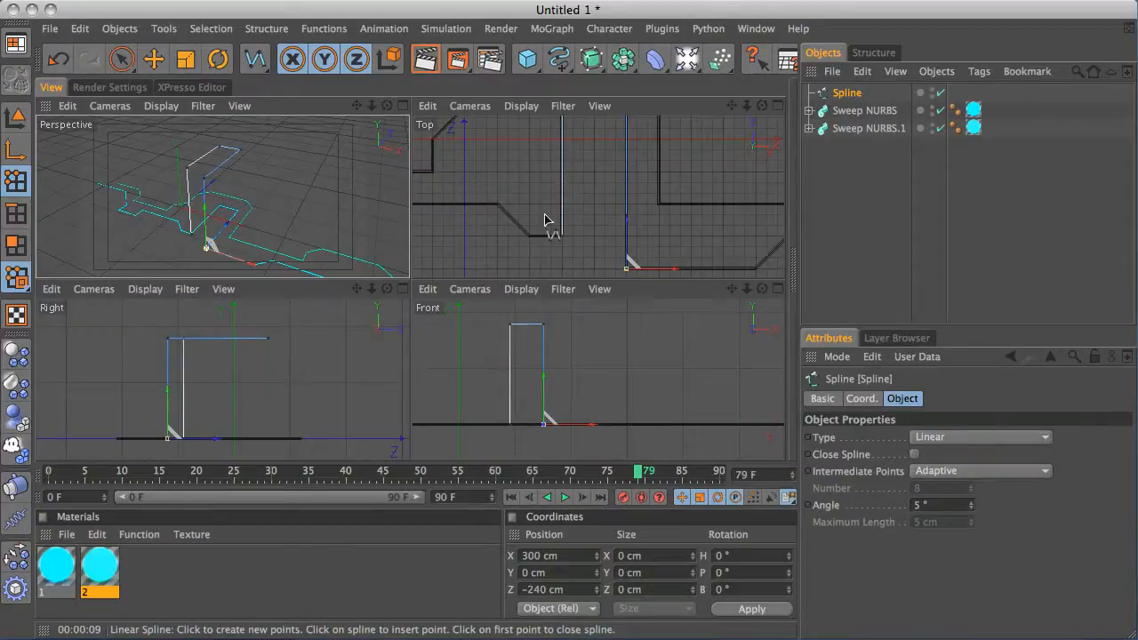
left_click(845, 171)
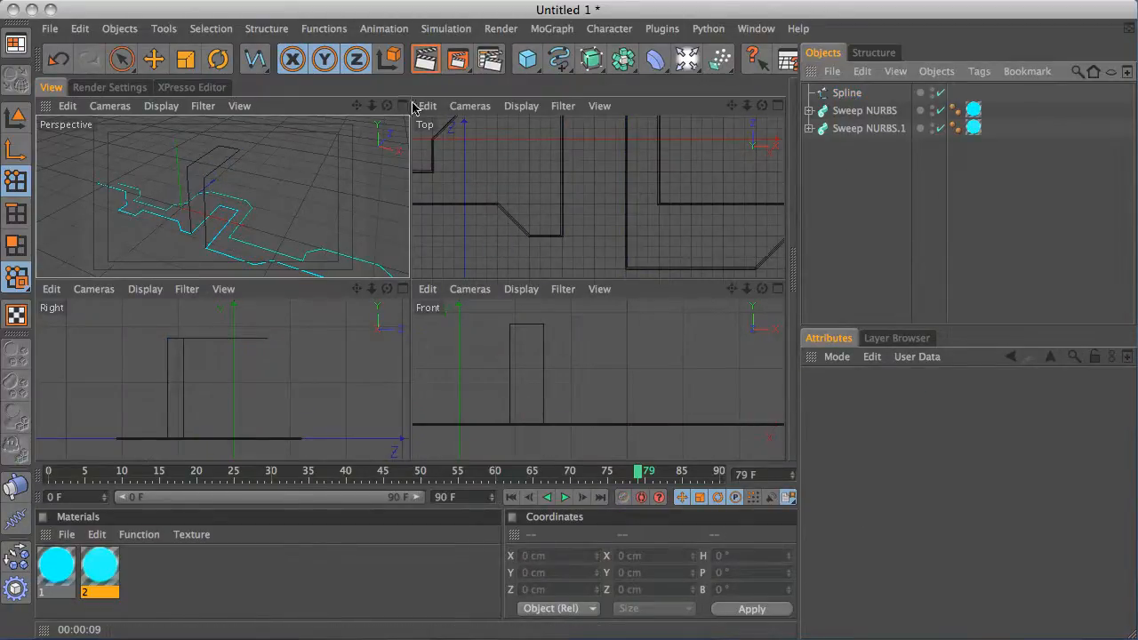
Draw a new linear spline rising 360 cm vertically from the ground at X 300 cm, Z 120 cm
left_click_drag(259, 73, 312, 76)
middle_click(557, 203)
middle_click_drag(554, 204, 552, 396, "alt")
left_click(465, 222)
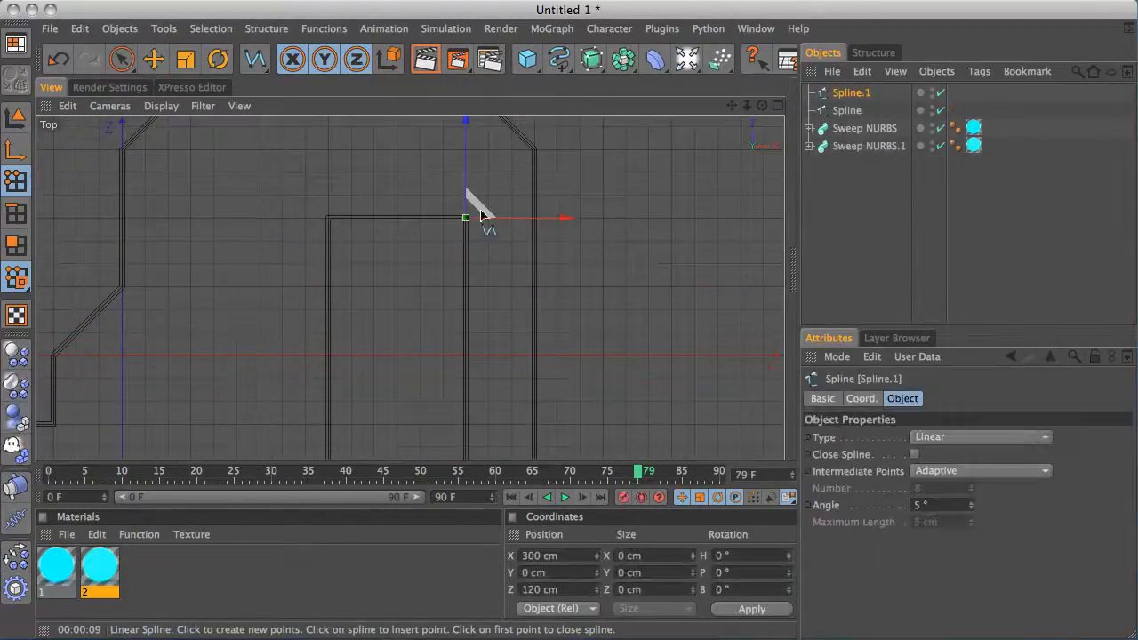
middle_click(408, 245)
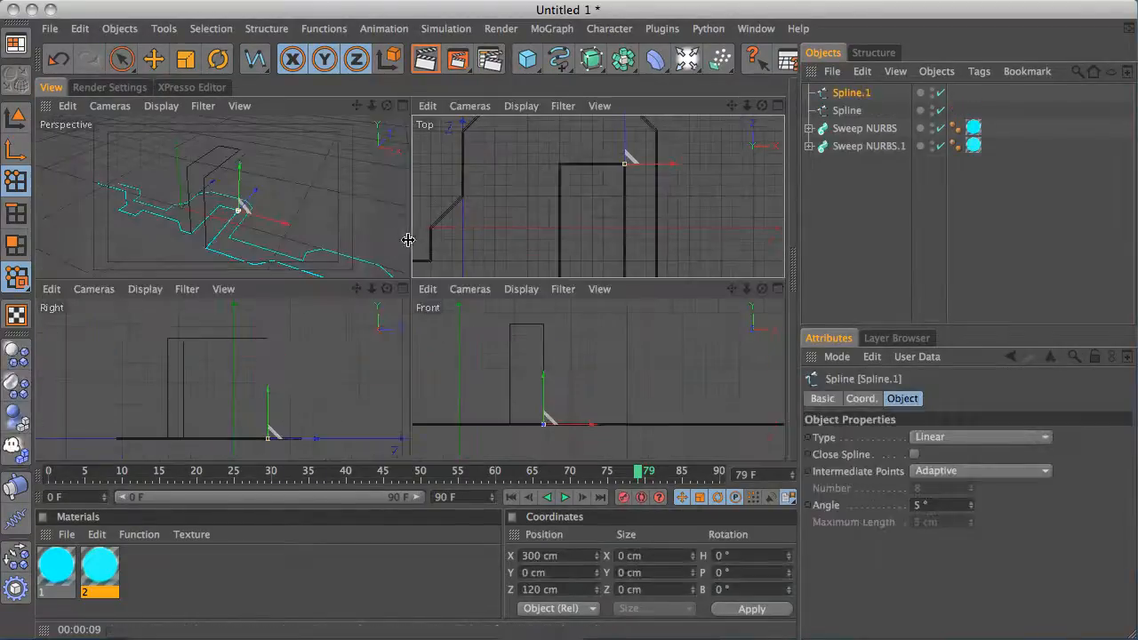
middle_click(505, 351)
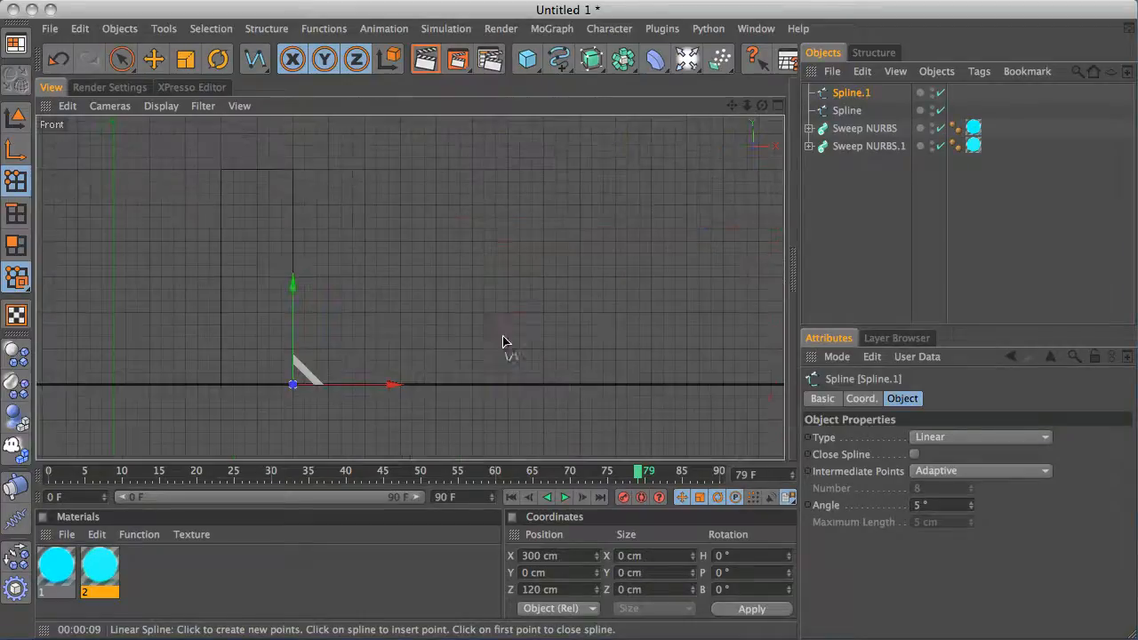
left_click(294, 169)
left_click(893, 191)
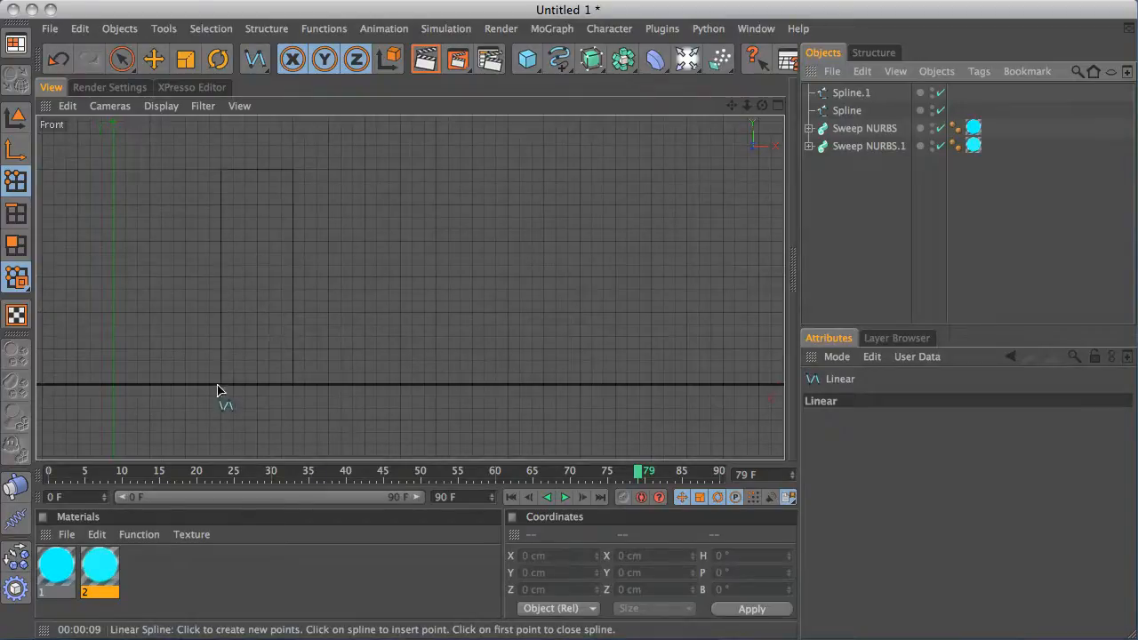
Draw another vertical 360 cm linear spline from the ground at X 180 cm, Z 120 cm, then leave the spline tool
middle_click(282, 308)
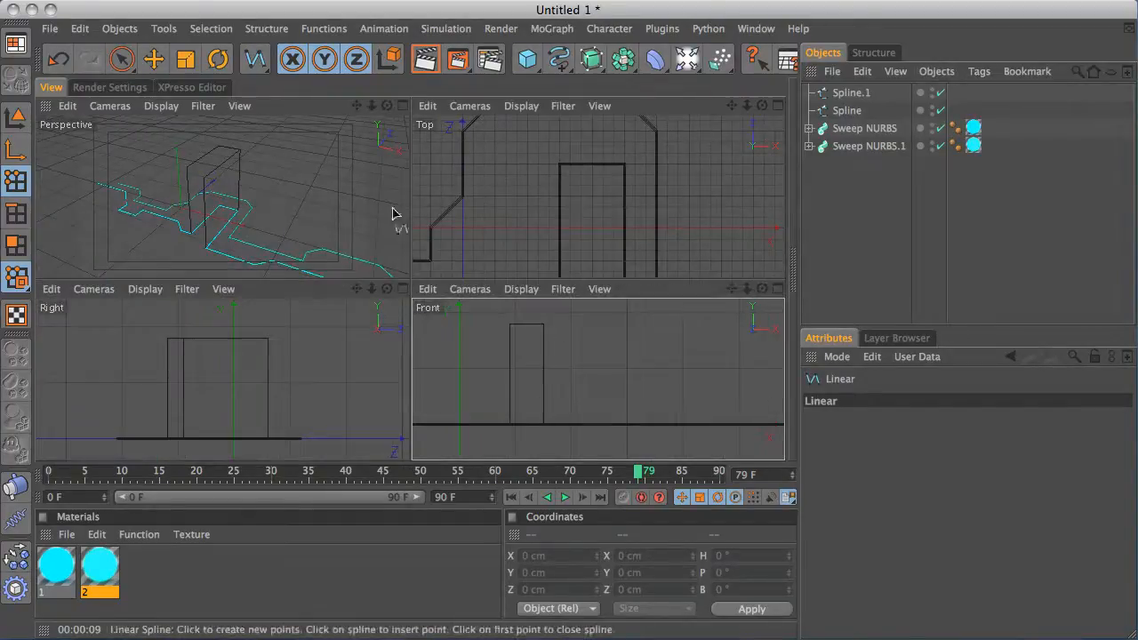
middle_click(559, 176)
left_click(328, 219)
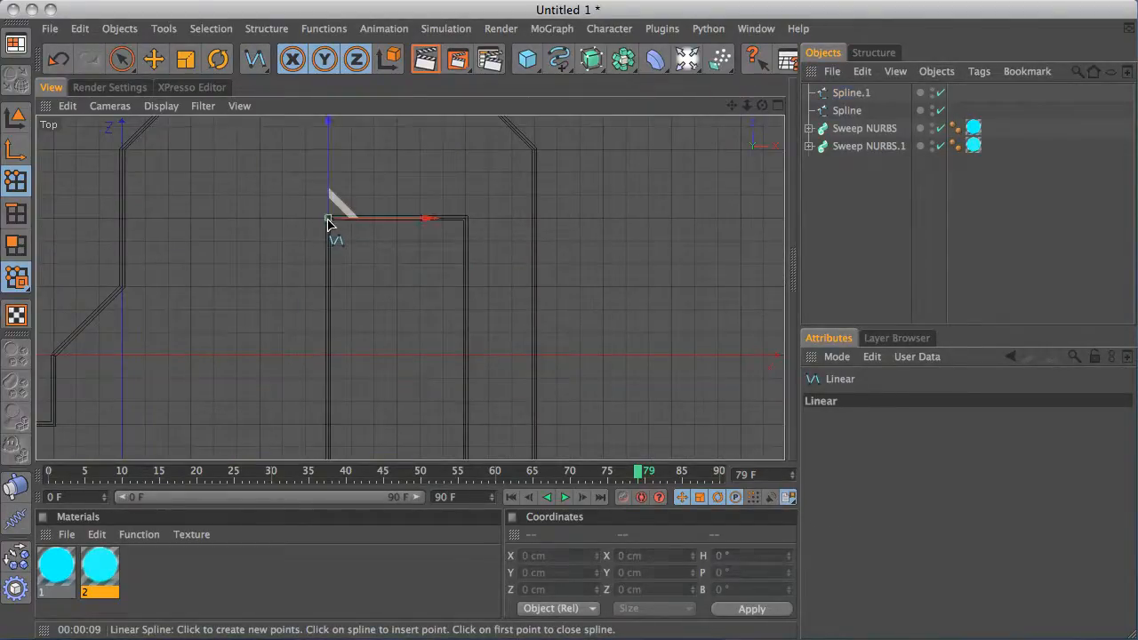
middle_click(331, 227)
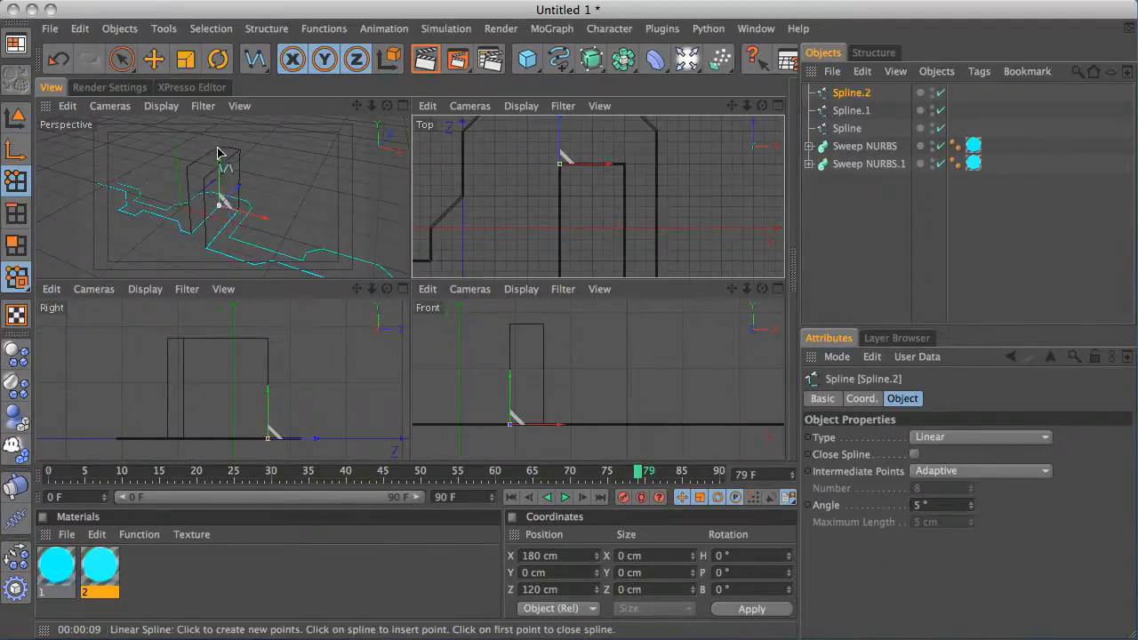
middle_click(458, 364)
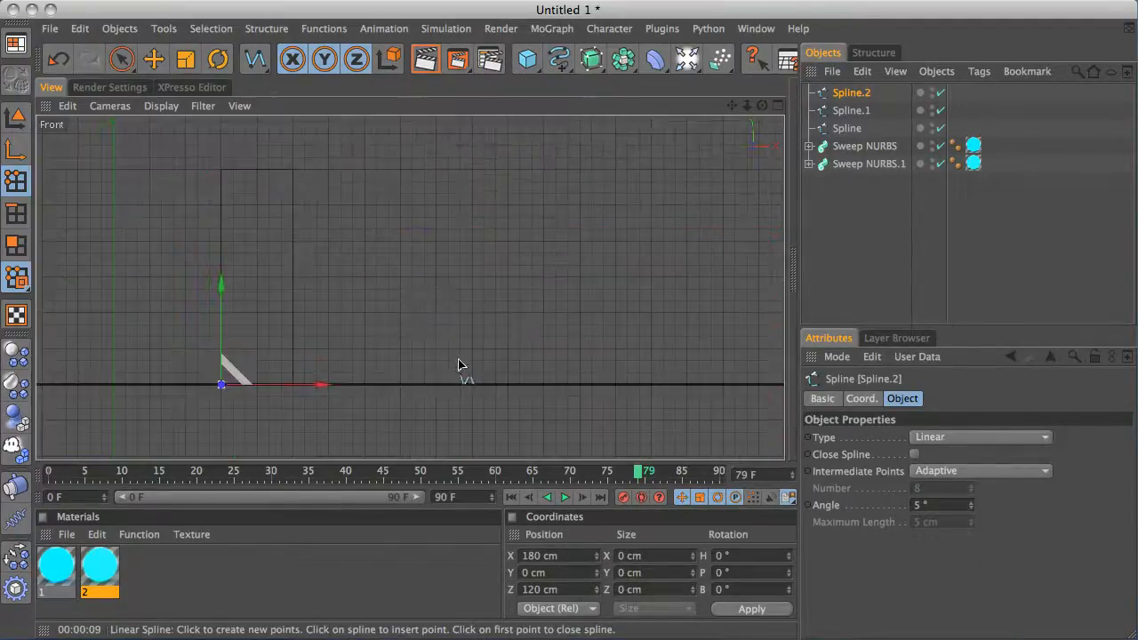
left_click(222, 175)
key("space")
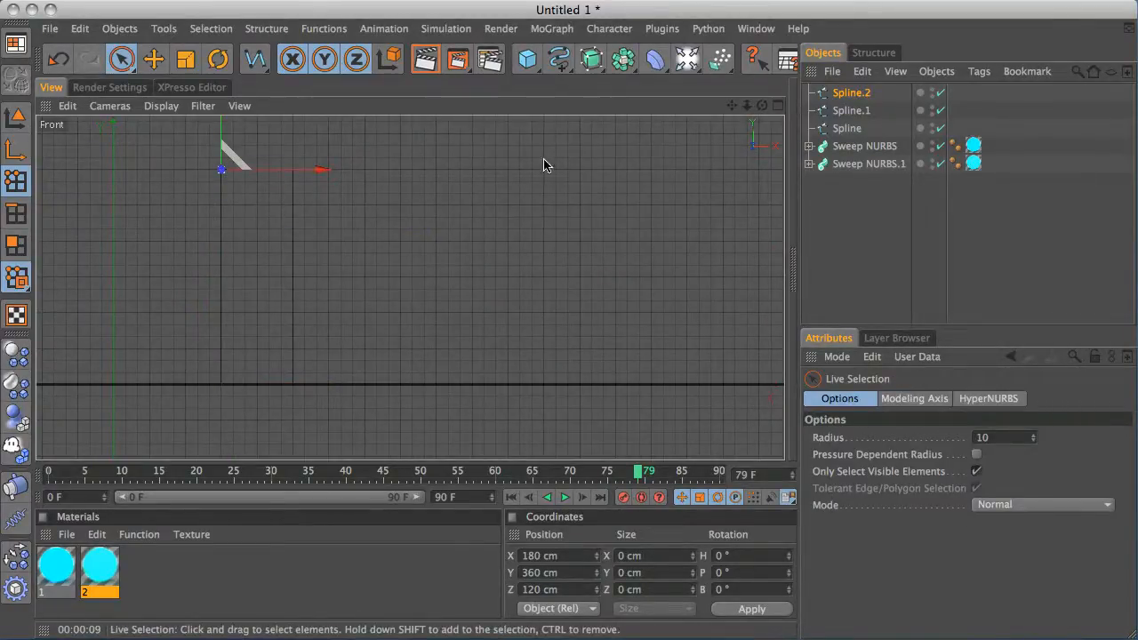
Copy the circle profile and path out of the second Sweep NURBS, then delete the copied path spline
left_click(810, 164)
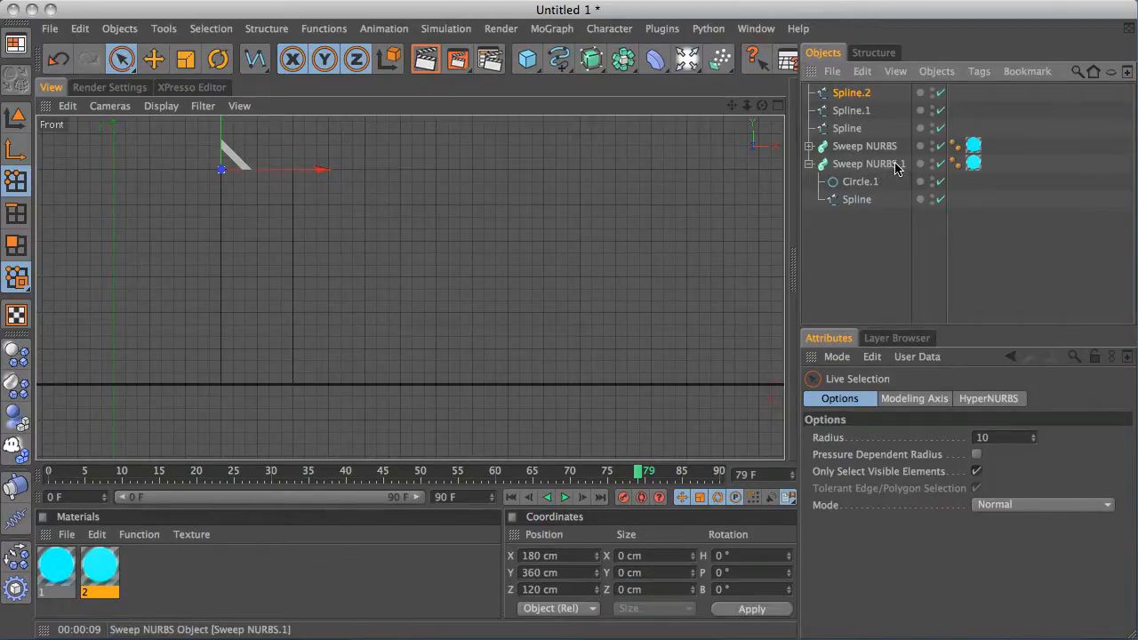
left_click_drag(867, 181, 861, 264, "ctrl")
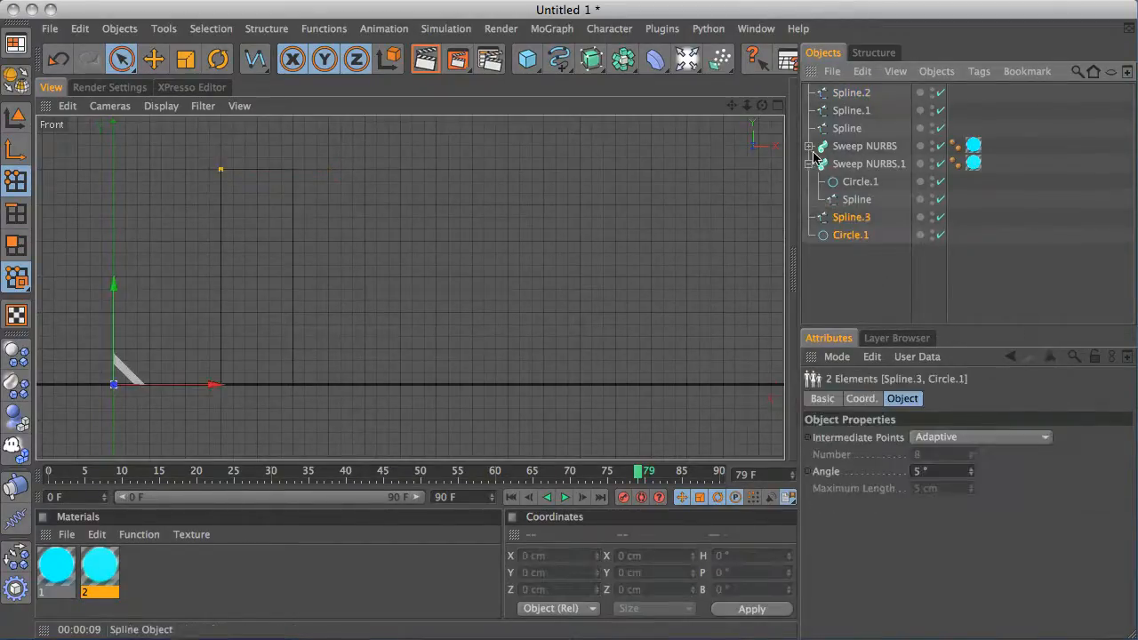
left_click(810, 164)
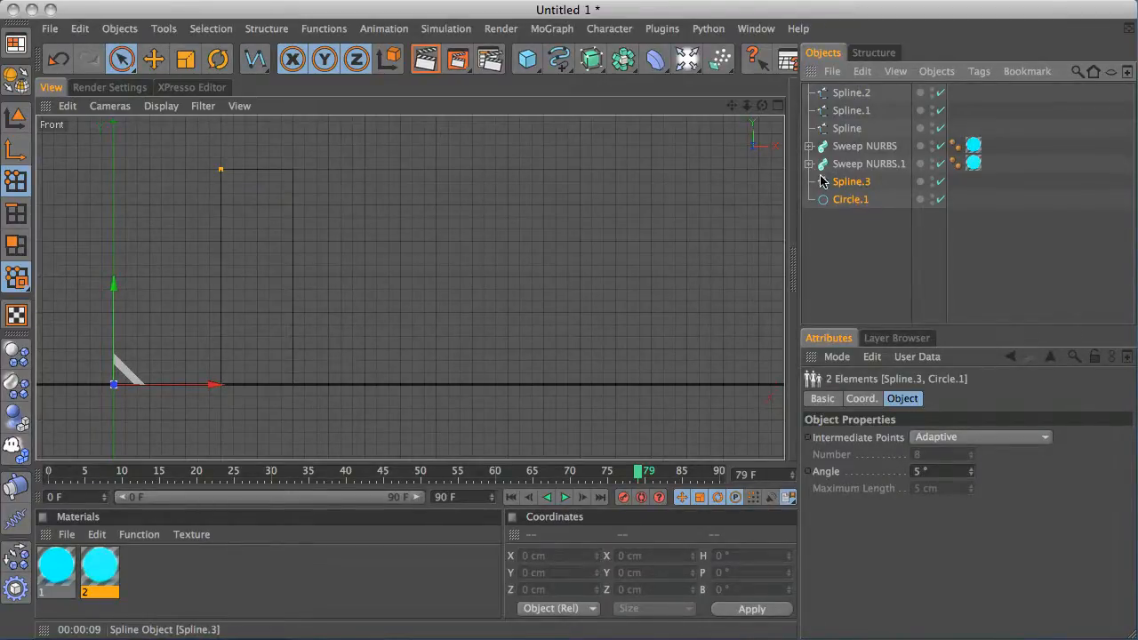
left_click(809, 148)
left_click(809, 148)
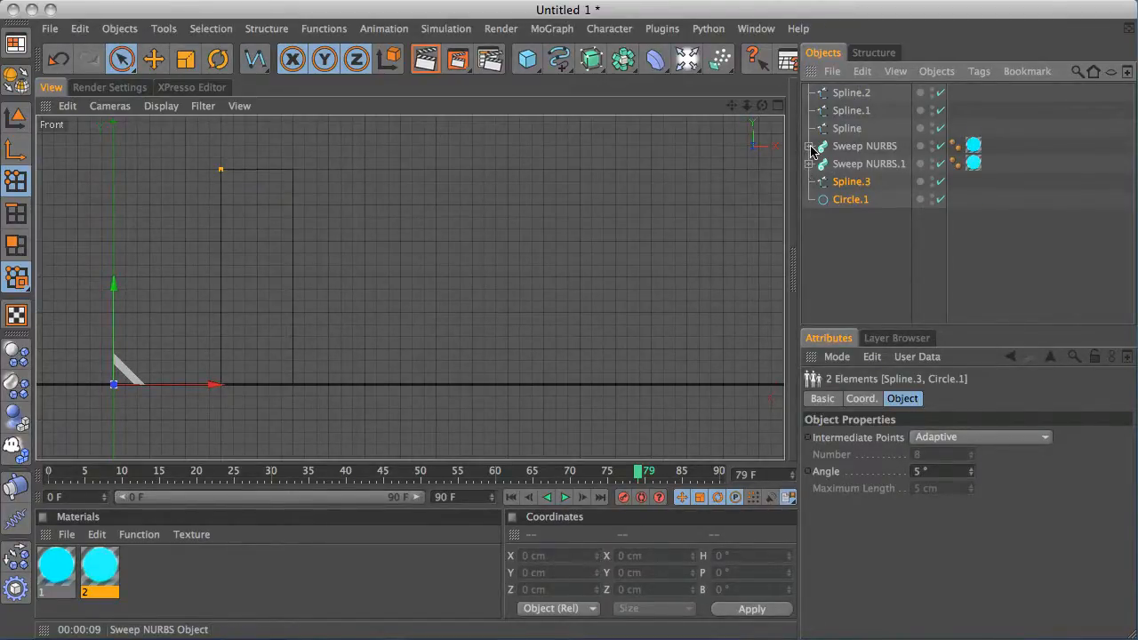
left_click(851, 182)
middle_click(456, 255)
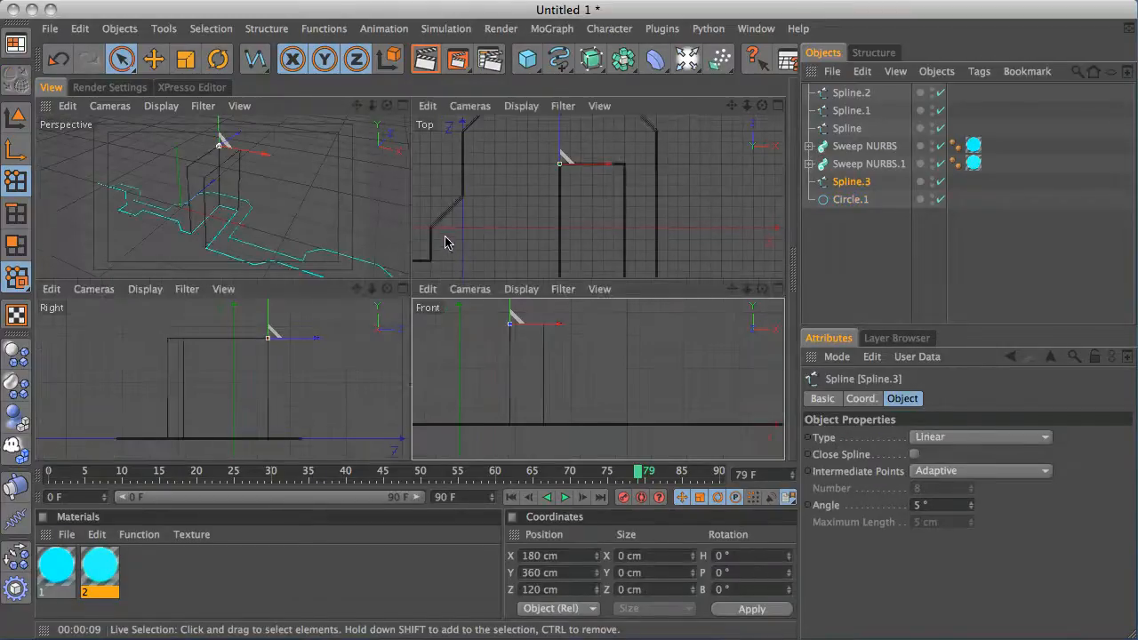
middle_click(322, 193)
left_click_drag(446, 231, 436, 250, "alt")
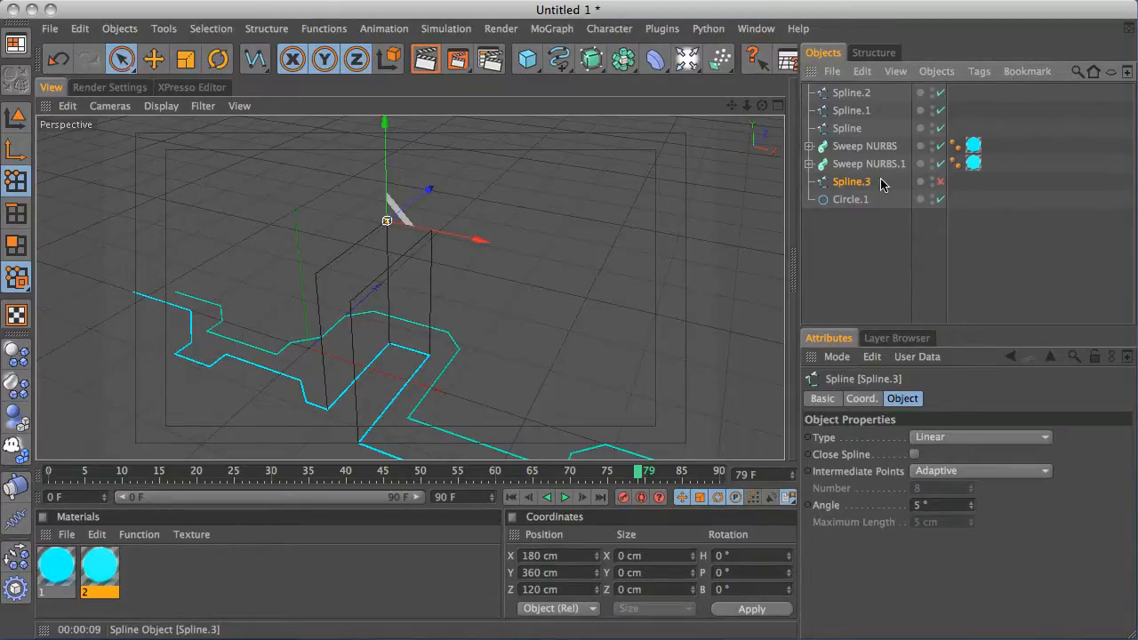
key("Delete")
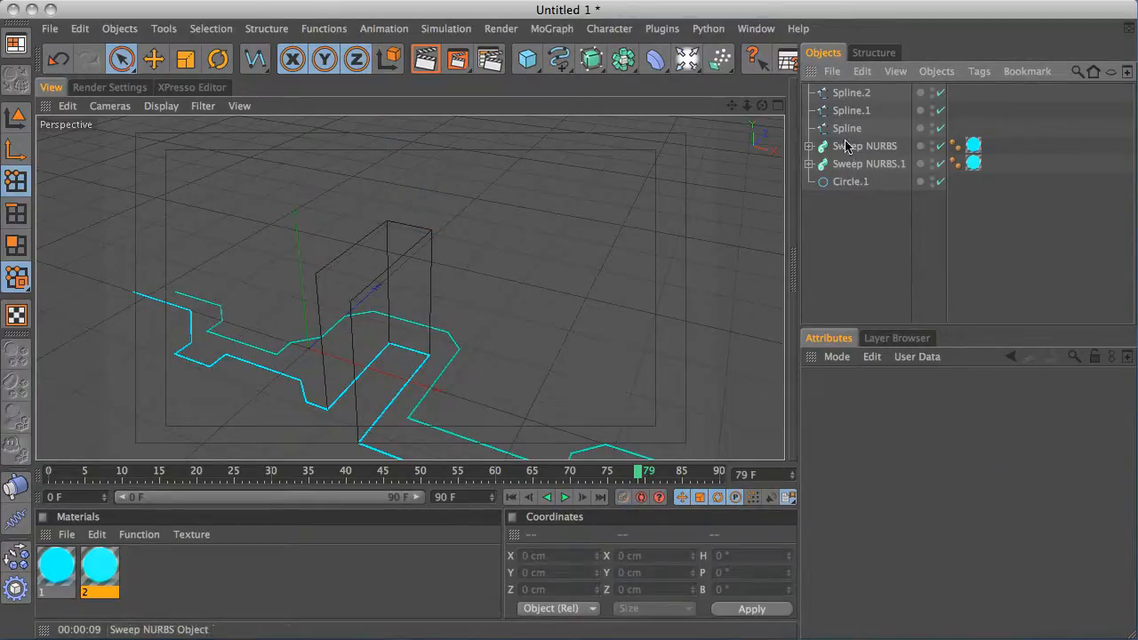
Add a new Sweep NURBS object and make two more copies of the circle profile
left_click(852, 183)
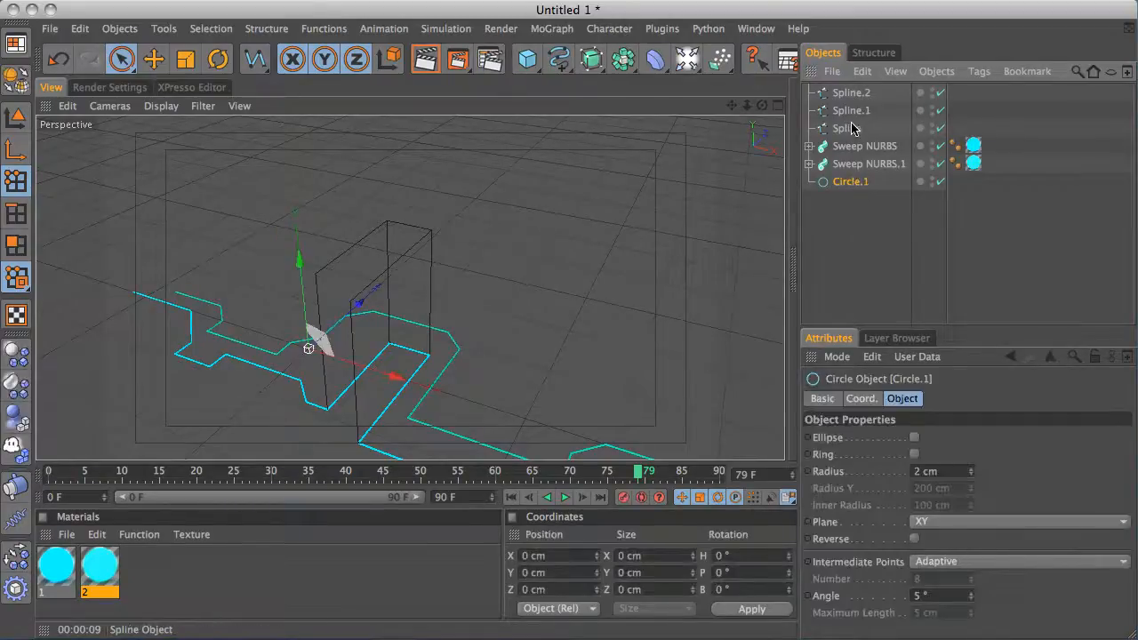
left_click_drag(856, 182, 845, 242, "ctrl")
left_click_drag(654, 59, 633, 140)
left_click_drag(876, 260, 843, 197)
Set the plane of the three selected circles to XZ
left_click(944, 525)
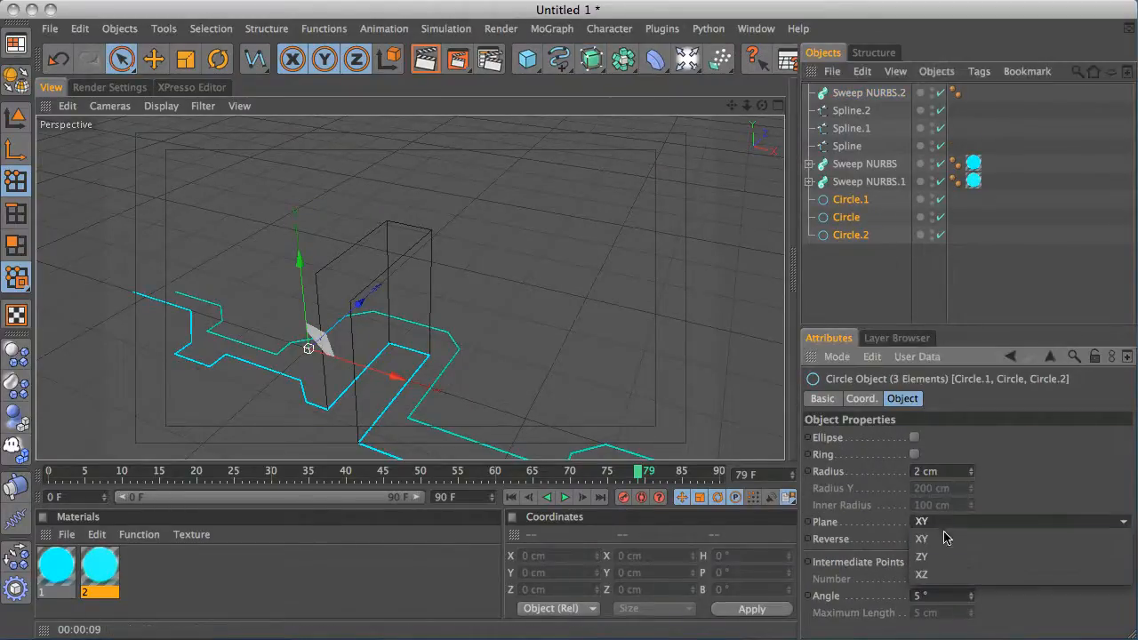
left_click(945, 575)
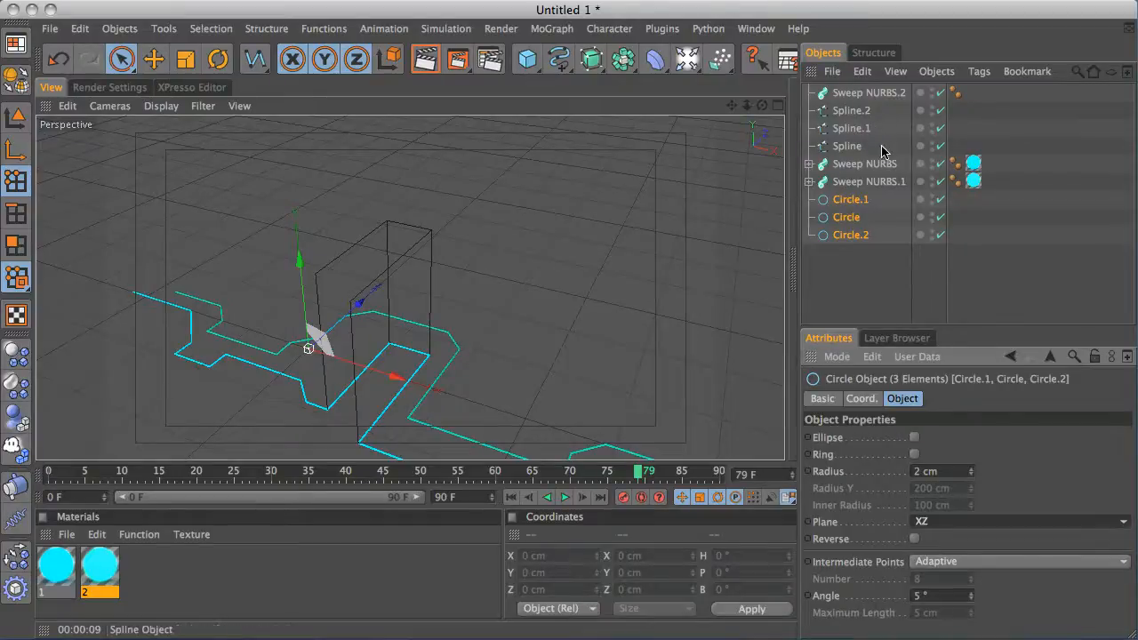
Duplicate the new Sweep NURBS object into two more copies
left_click(871, 95)
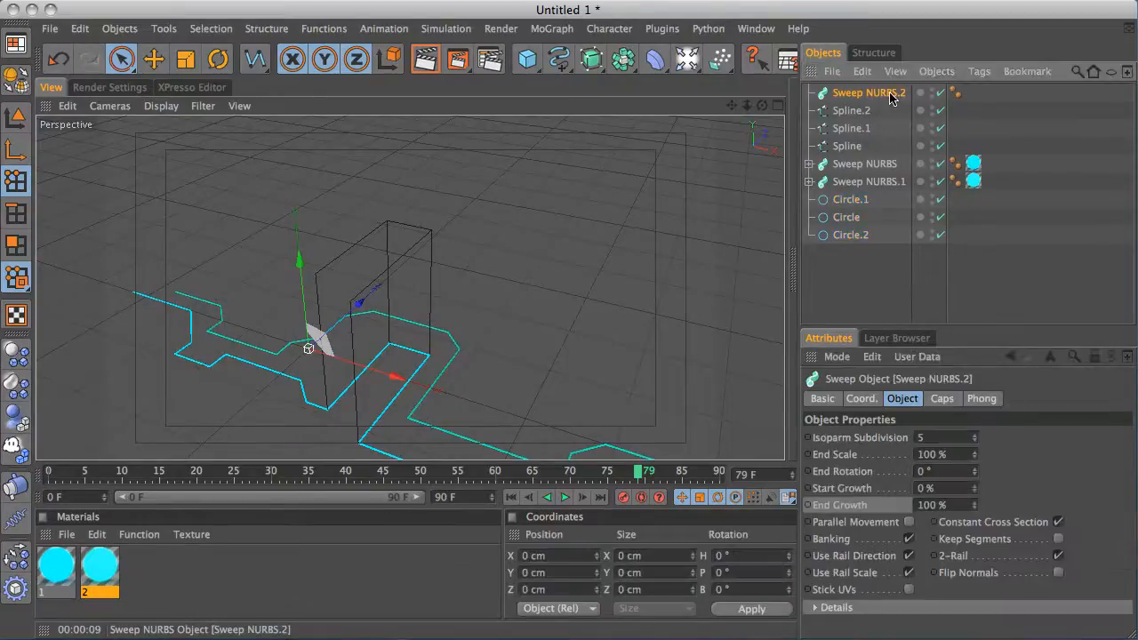
left_click_drag(893, 98, 891, 129, "ctrl")
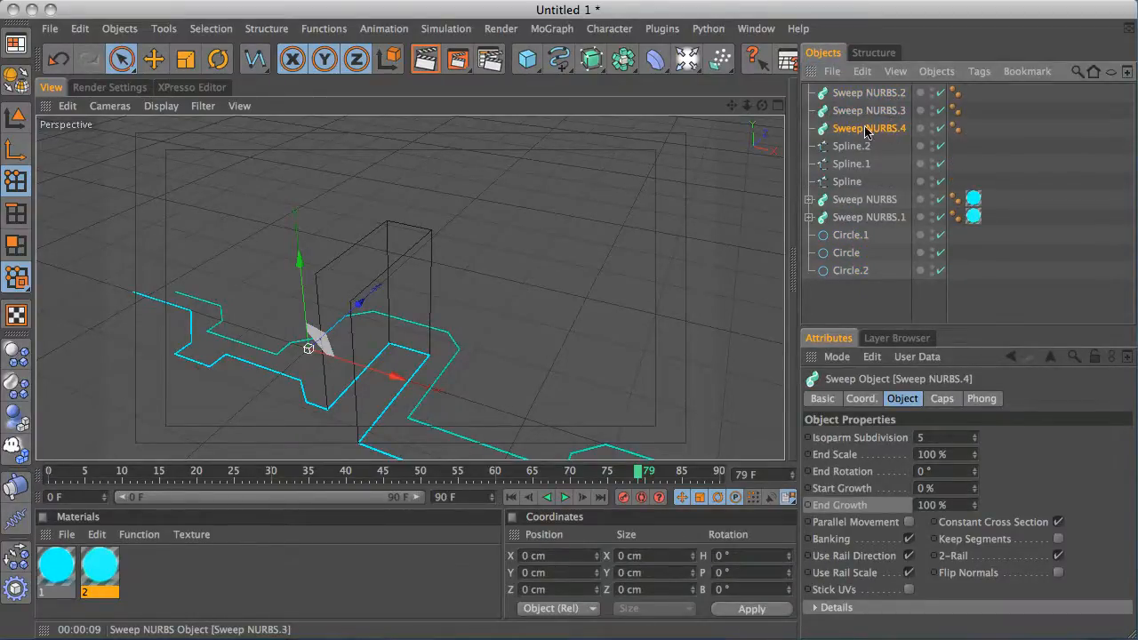
Place each circle profile and spline path pair inside its own new Sweep NURBS object
left_click_drag(853, 241, 892, 148)
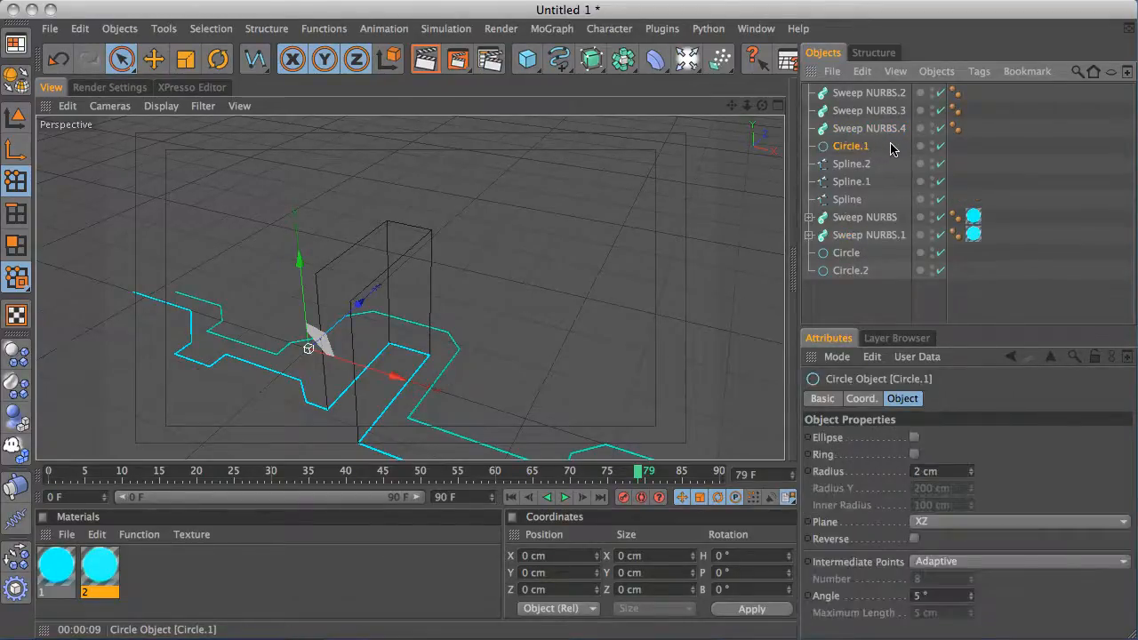
left_click_drag(868, 249, 876, 176)
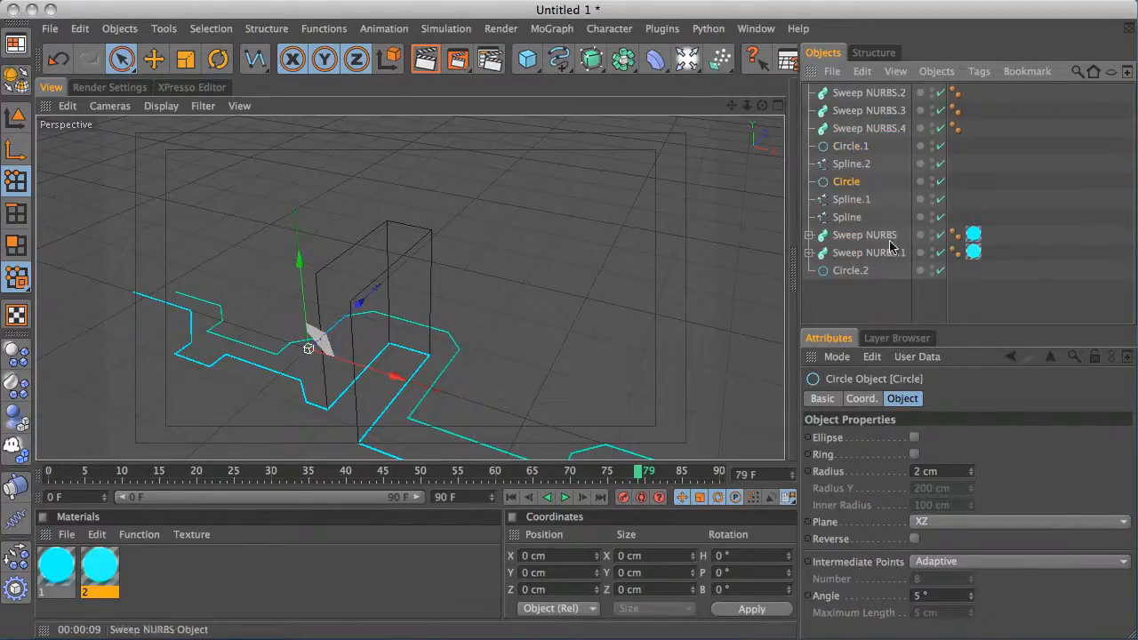
left_click_drag(858, 271, 863, 215)
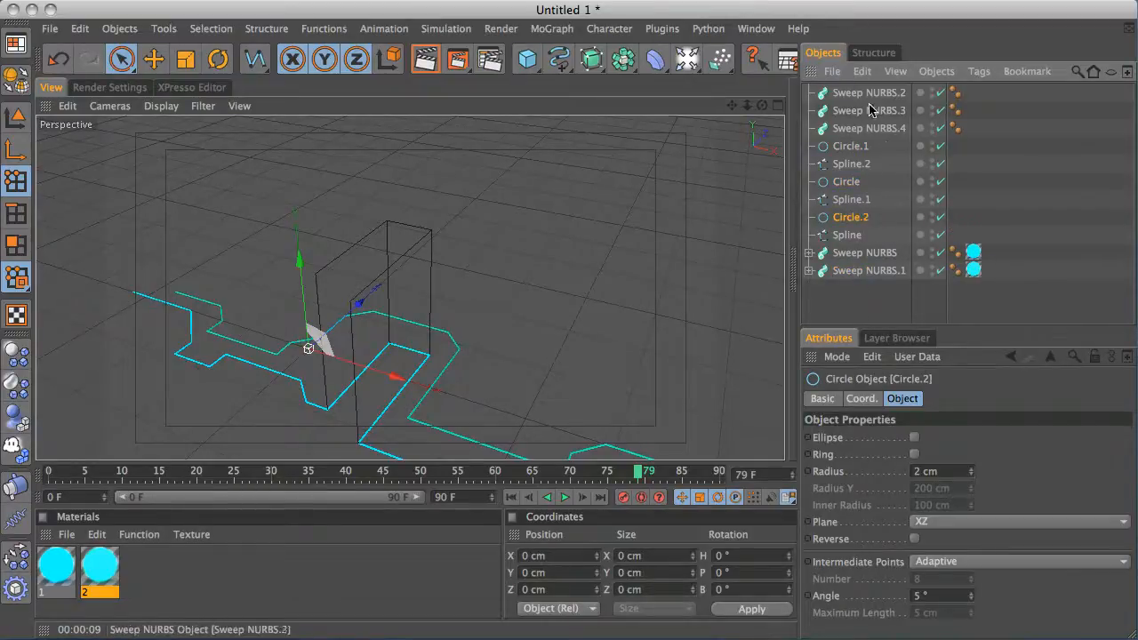
left_click(877, 164)
left_click(854, 147, "shift")
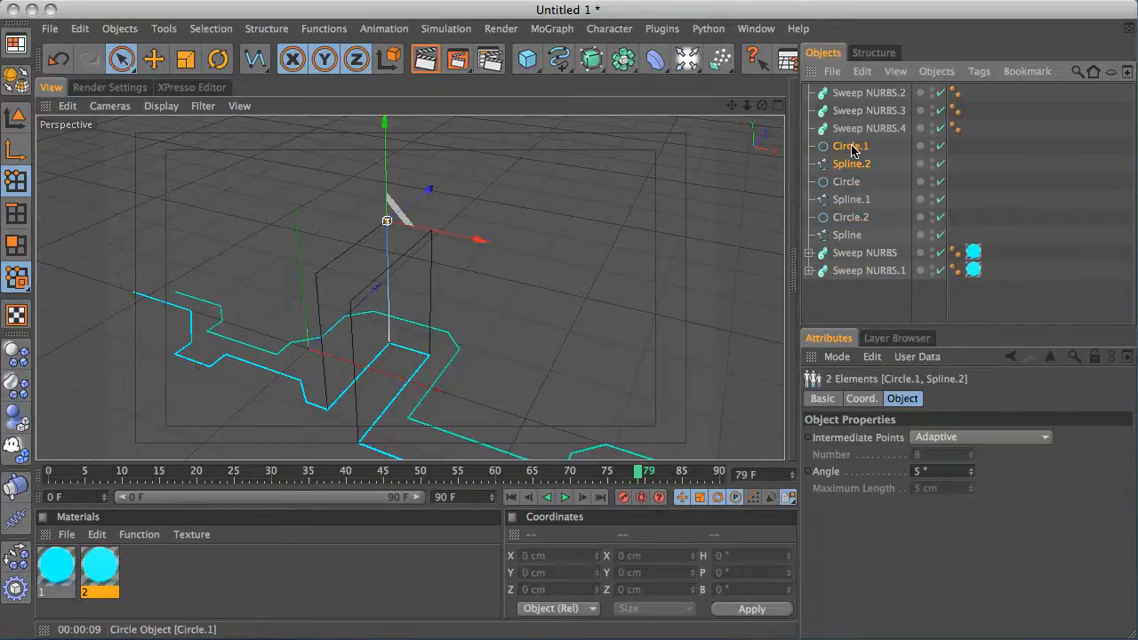
left_click_drag(852, 151, 877, 94)
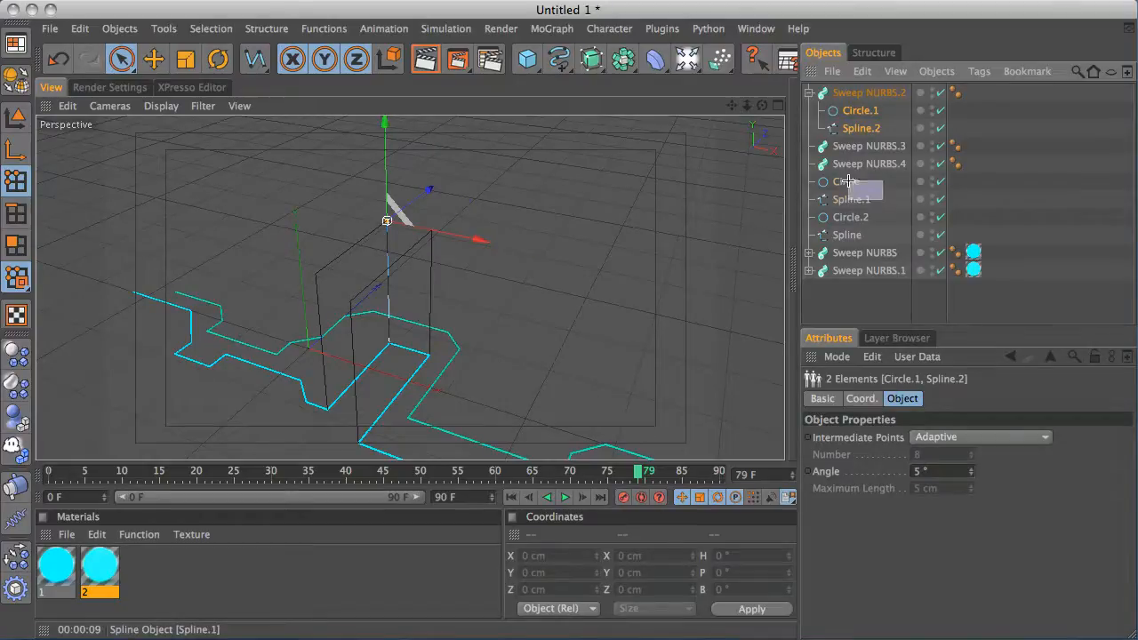
left_click_drag(849, 181, 872, 147)
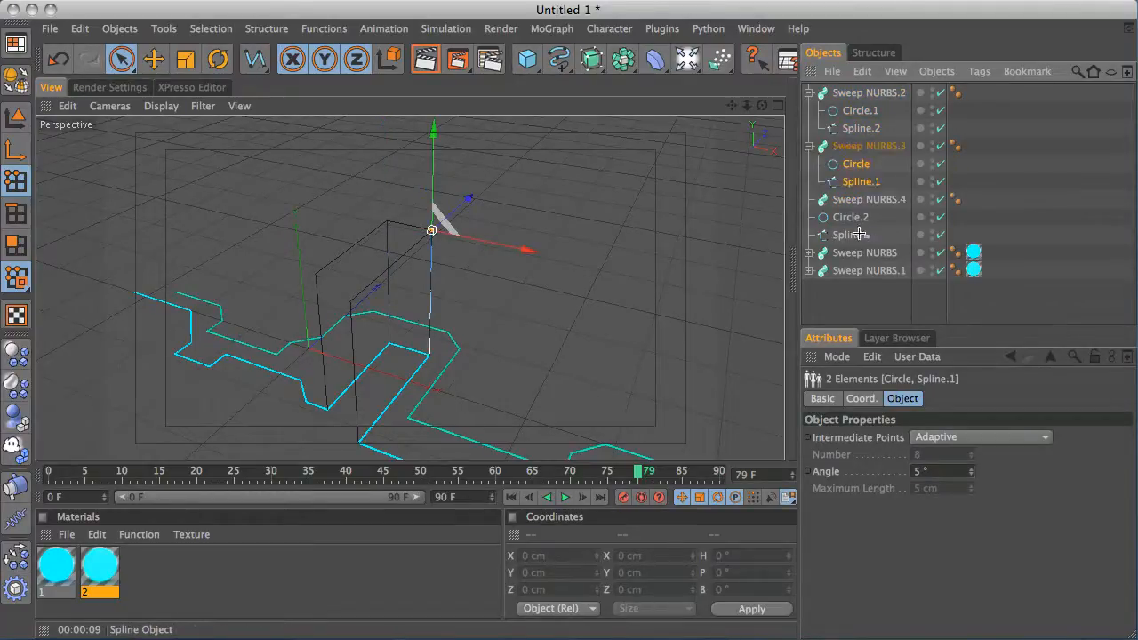
left_click_drag(859, 234, 873, 199)
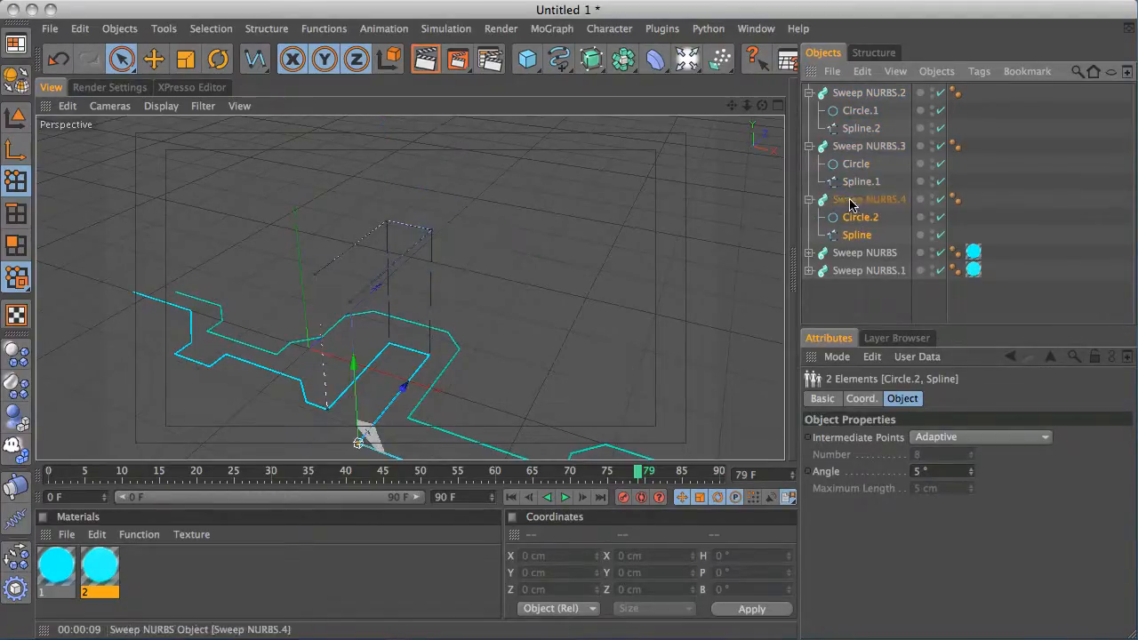
Set the plane of the three circle profiles in the new sweeps to XY
middle_click(460, 258)
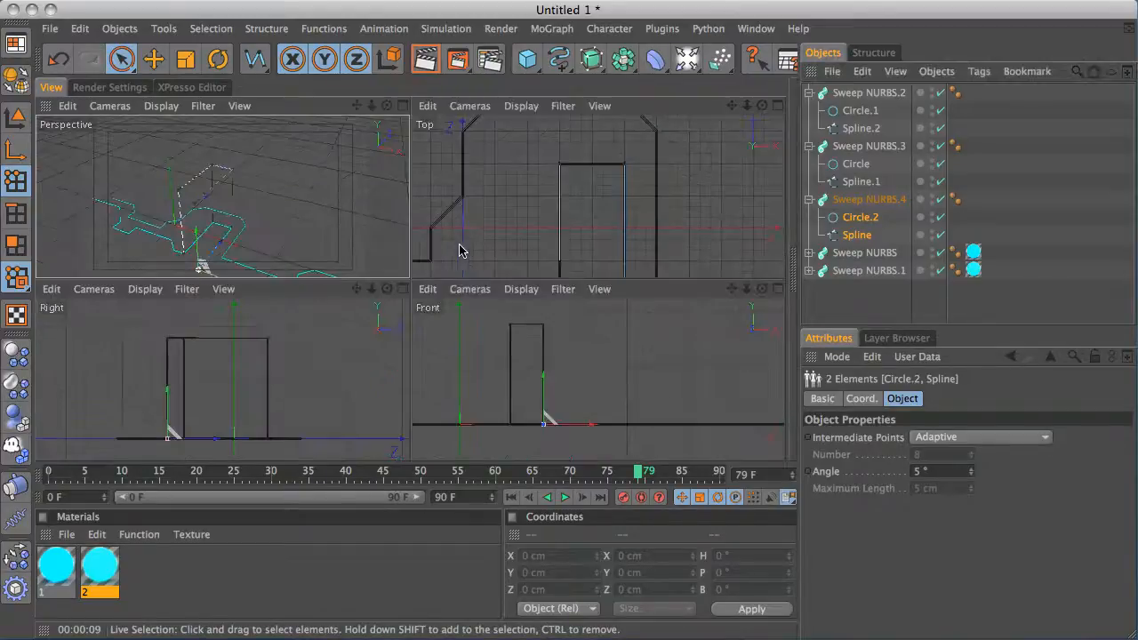
middle_click(365, 242)
middle_click_drag(354, 288, 362, 271, "alt")
right_click_drag(385, 263, 685, 164, "alt")
left_click_drag(586, 190, 432, 267, "alt")
right_click_drag(431, 261, 814, 153, "alt")
middle_click_drag(575, 203, 620, 302, "alt")
mouse_move(551, 261)
left_mouse_down("alt")
mouse_move(633, 245)
mouse_move(569, 249)
left_mouse_up("alt")
left_click(860, 110)
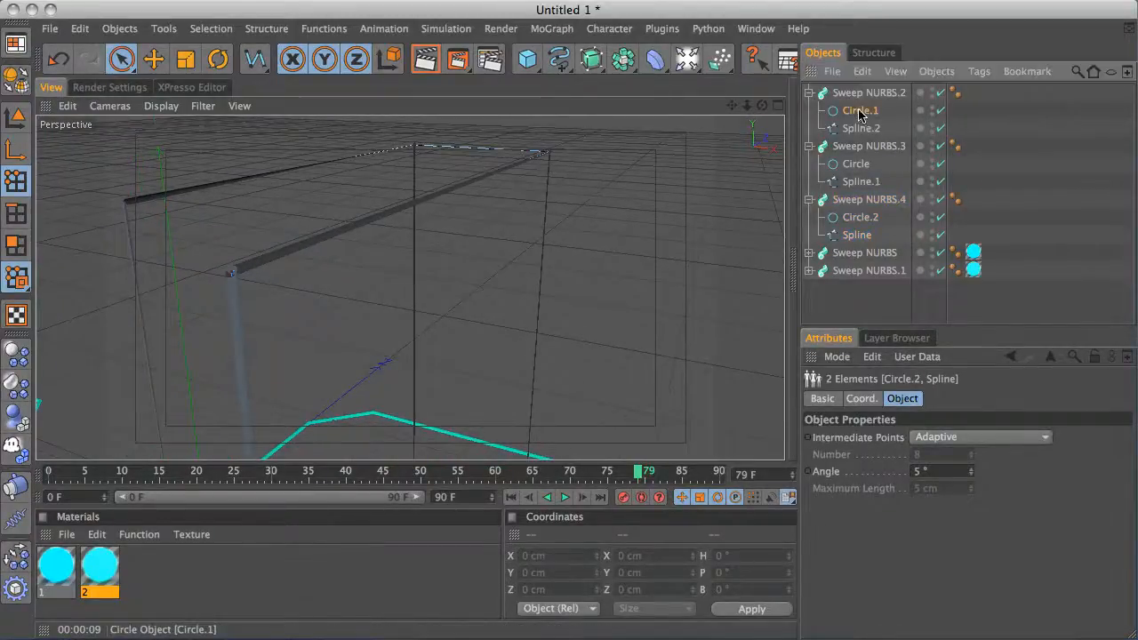
left_click(860, 165, "ctrl")
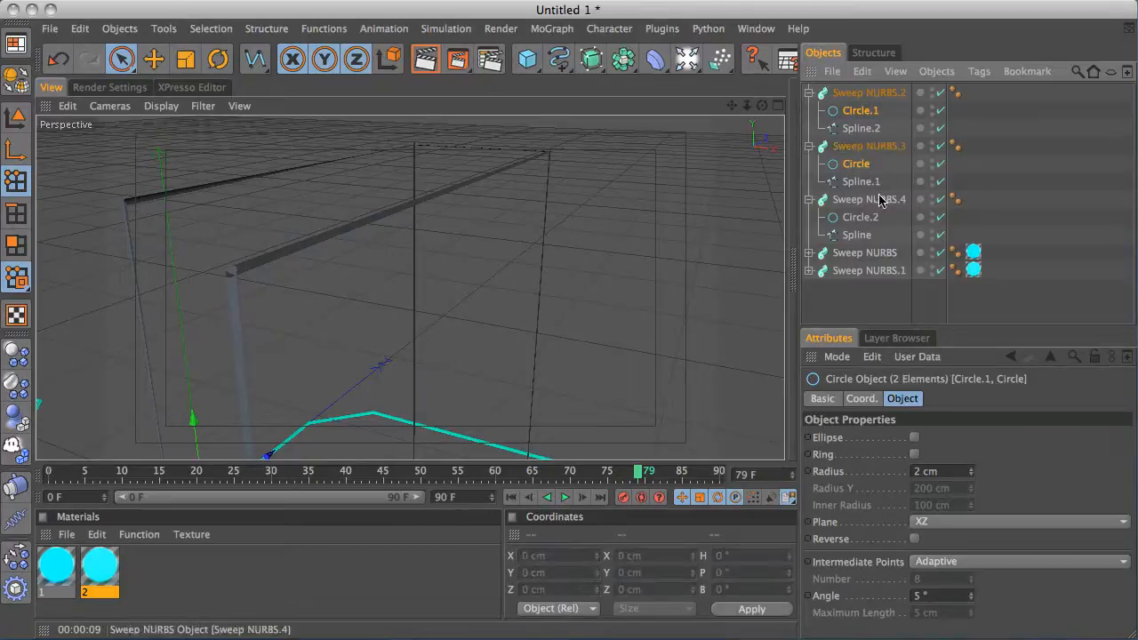
left_click(861, 220, "ctrl")
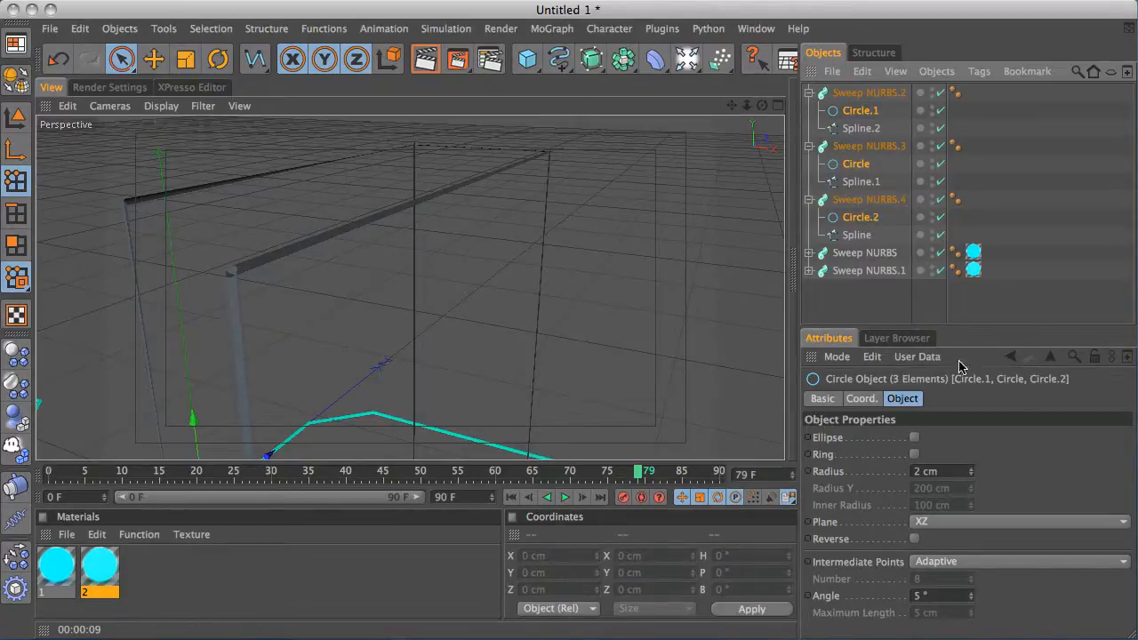
left_click(949, 527)
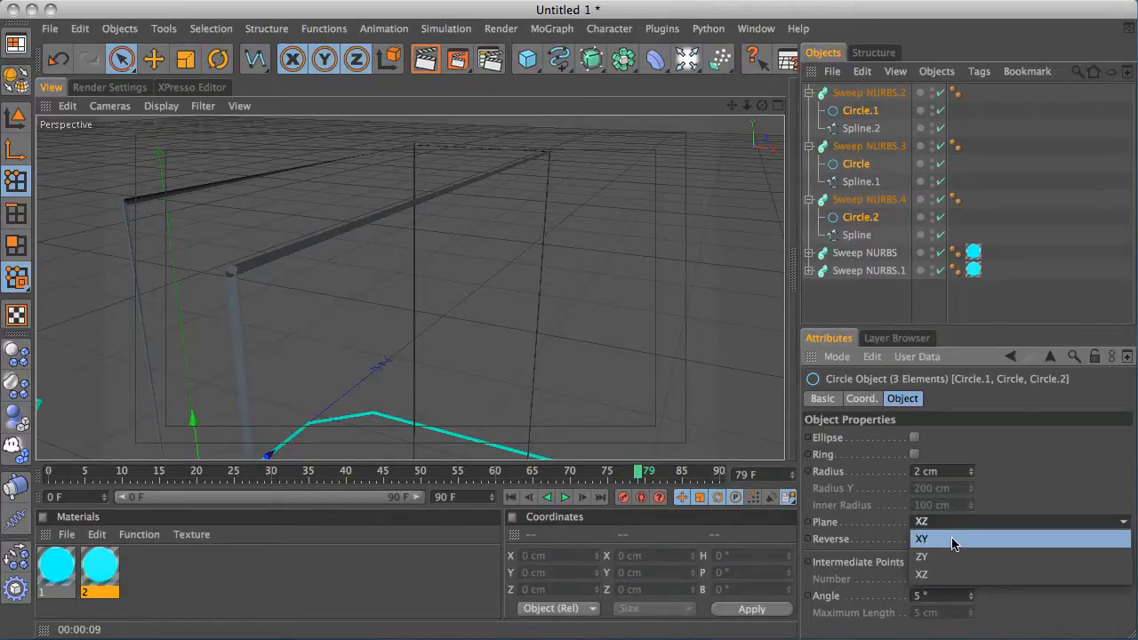
left_click(954, 542)
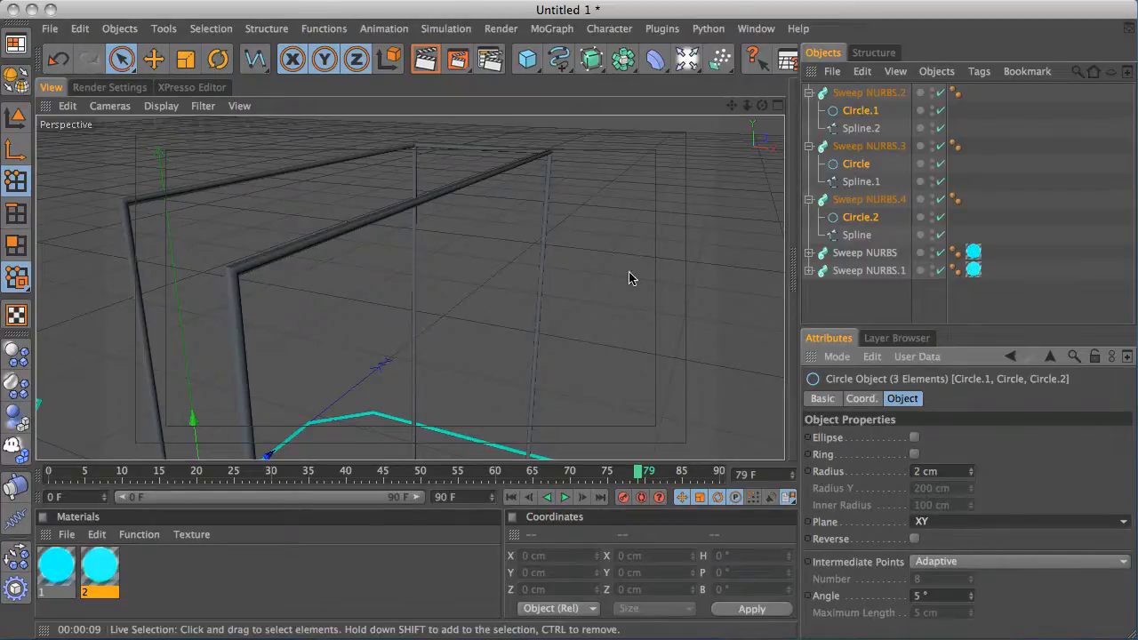
Apply material 1 to the three new Sweep NURBS objects
right_click_drag(672, 233, 519, 305, "alt")
right_click_drag(612, 264, 357, 360, "alt")
middle_click_drag(554, 280, 575, 229, "alt")
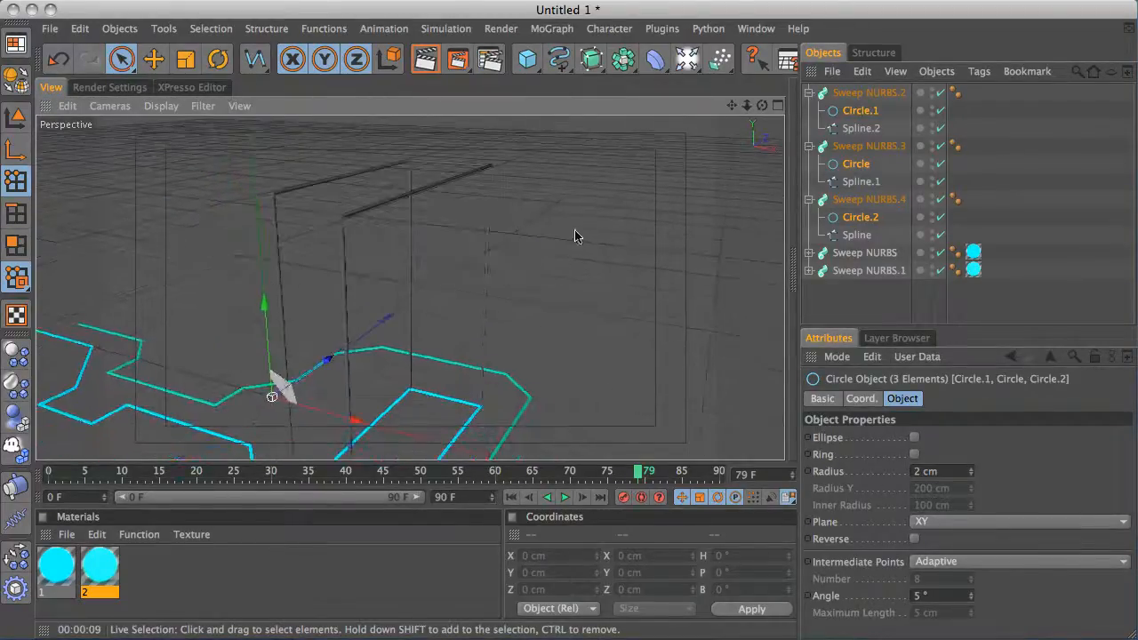
right_click_drag(575, 230, 275, 388, "alt")
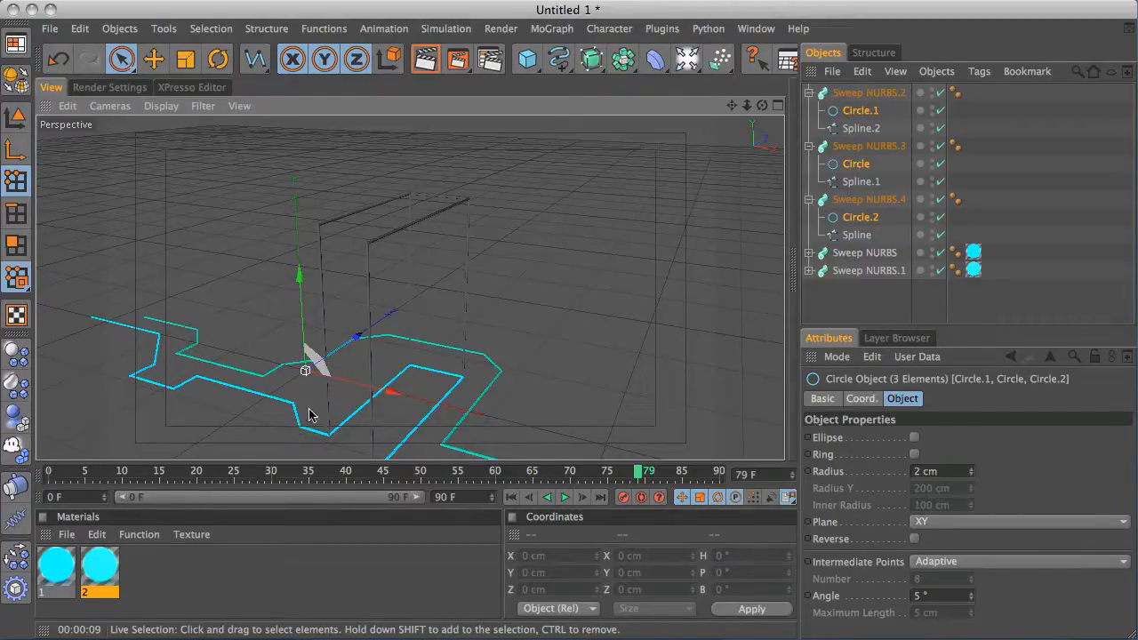
left_click(50, 576)
left_click_drag(50, 574, 973, 201)
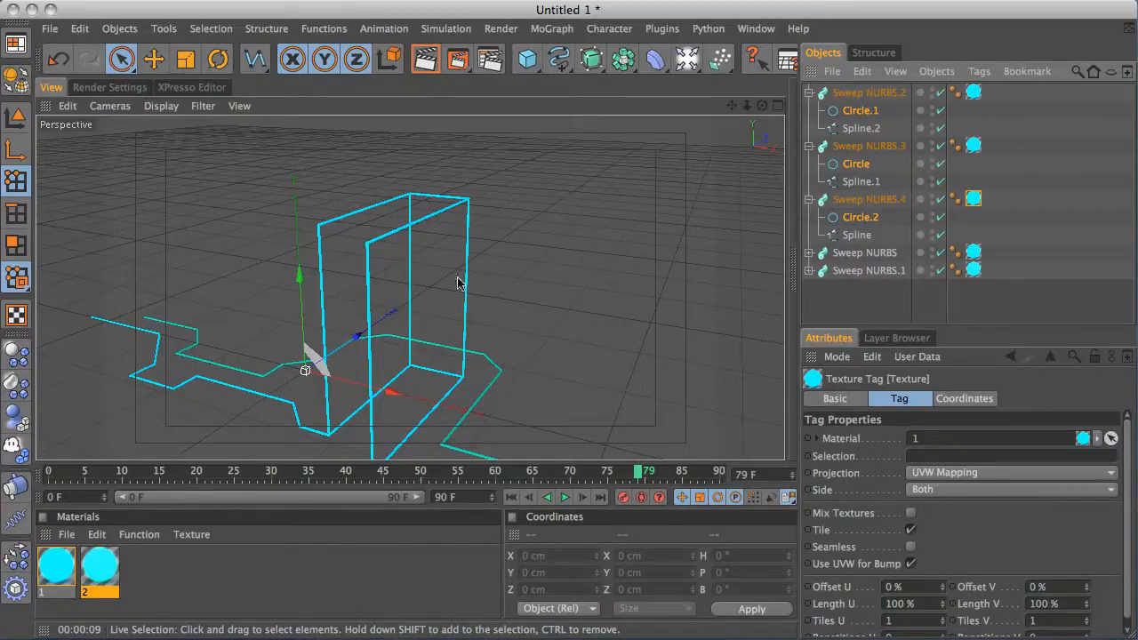
Collapse the new sweeps and rename them up1, up2 and frame
middle_click_drag(483, 289, 488, 259, "alt")
mouse_move(487, 264)
left_mouse_down("alt")
mouse_move(490, 282)
mouse_move(475, 263)
left_mouse_up("alt")
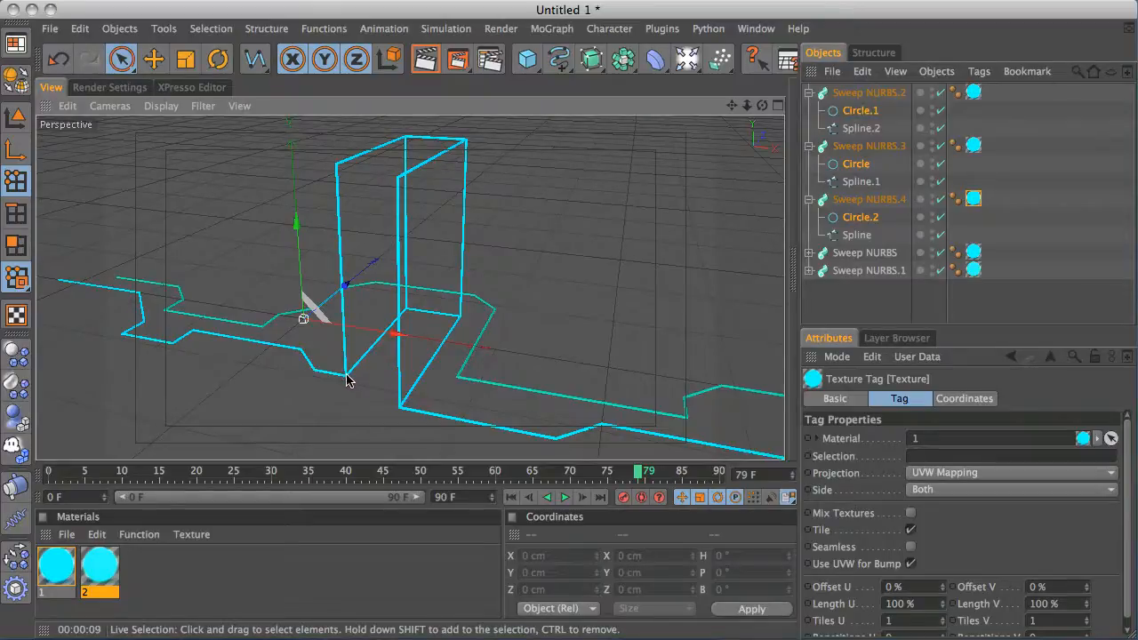
left_click(808, 92)
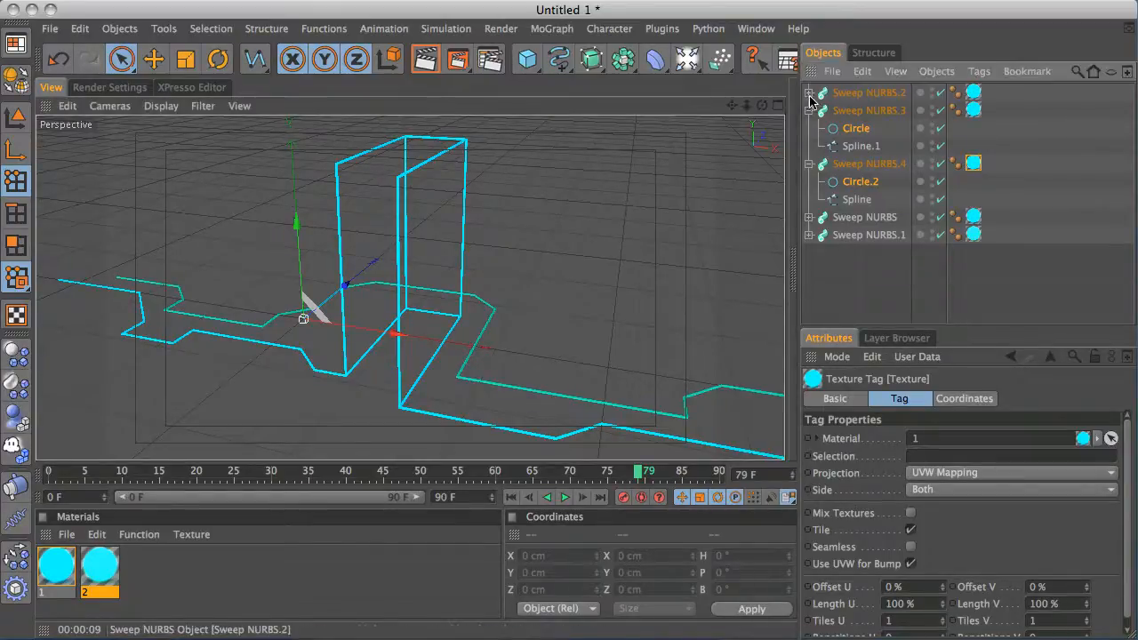
left_click(809, 110)
left_click(809, 128)
double_click(850, 93)
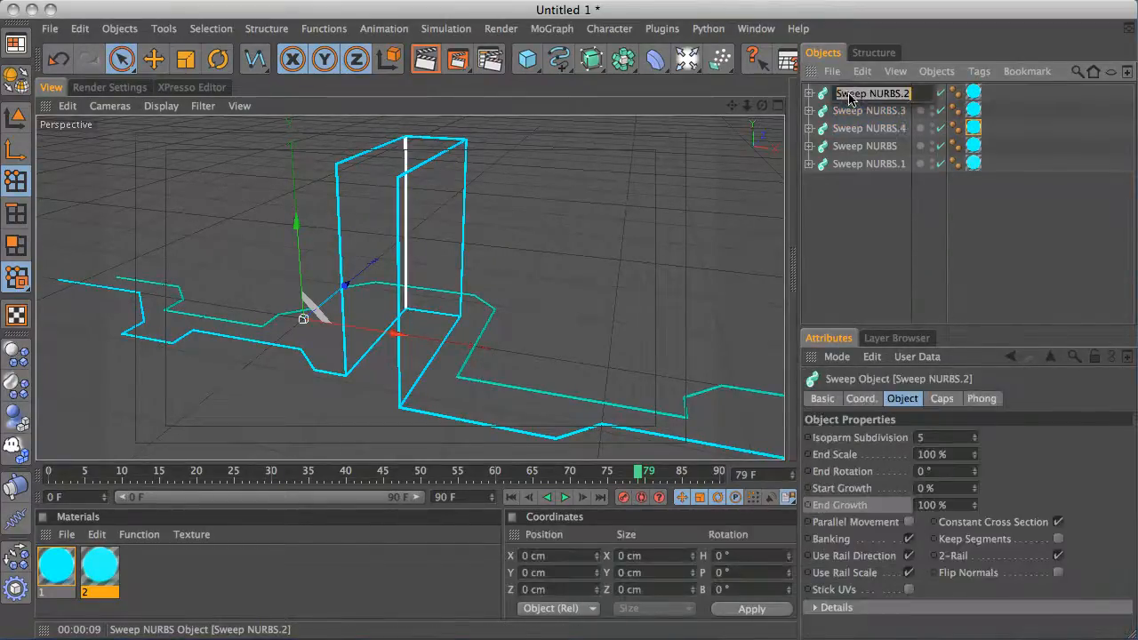
type("u")
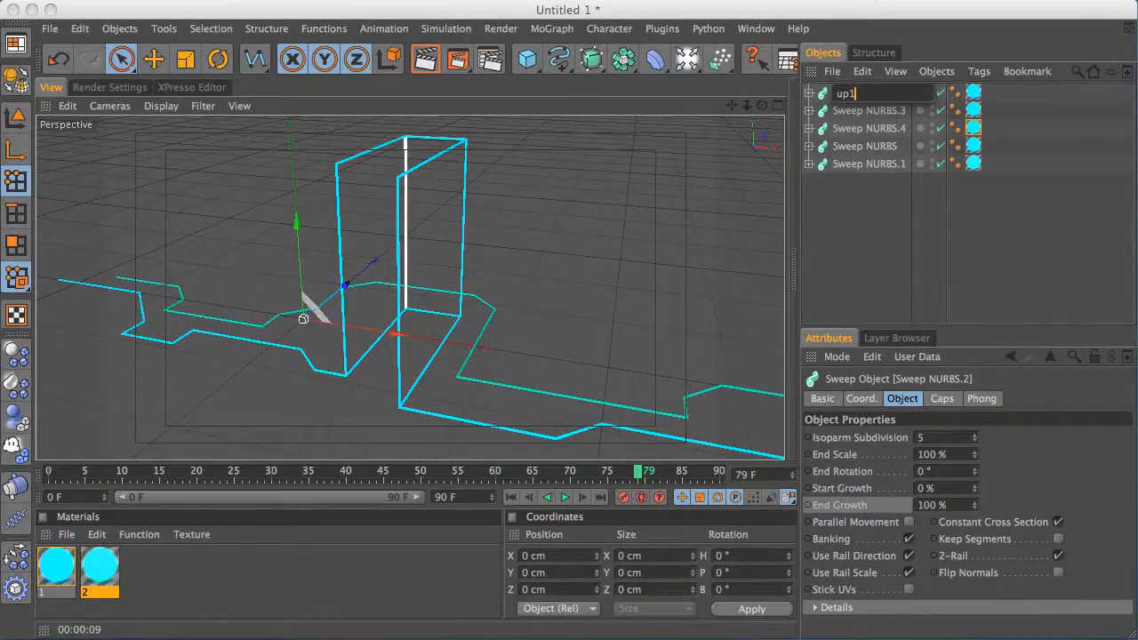
type("p1")
key("Tab")
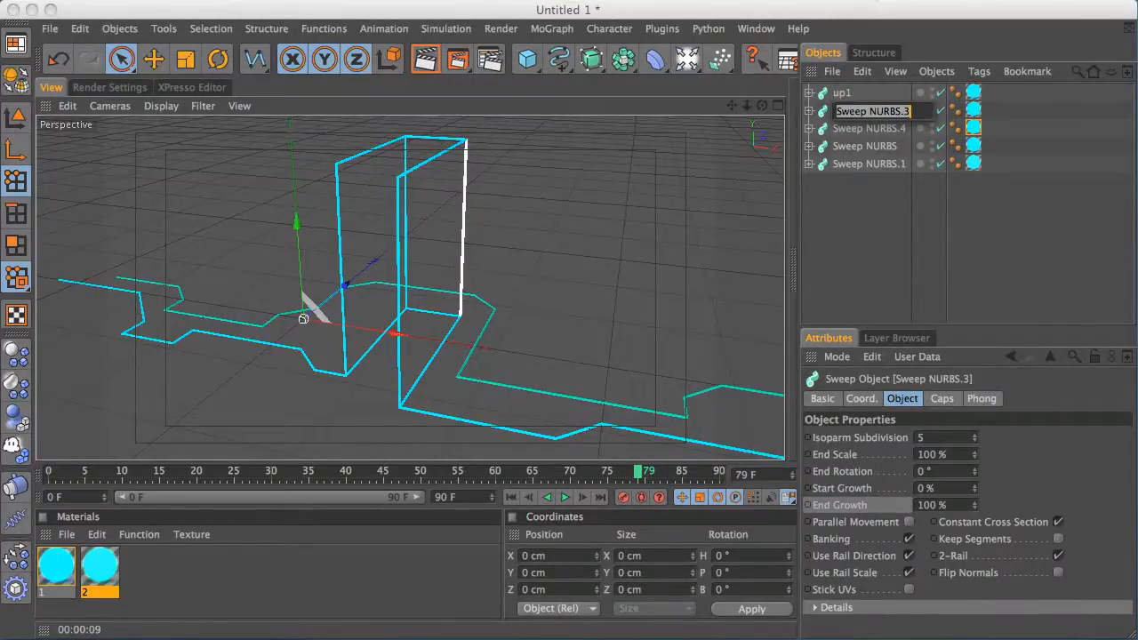
type("up2")
key("Tab")
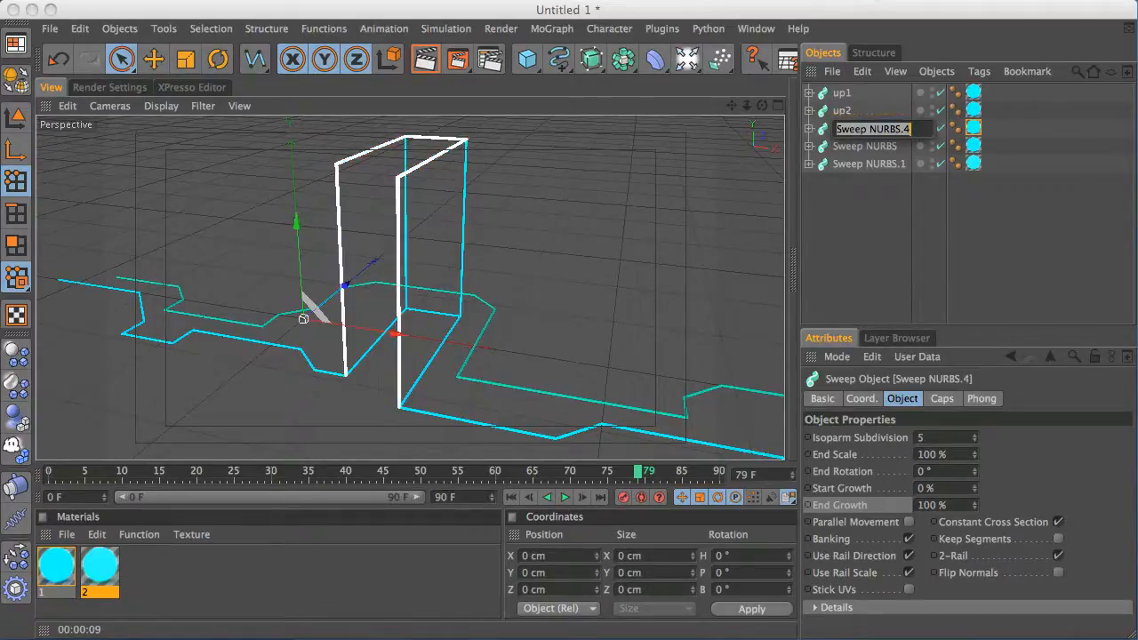
type("fra")
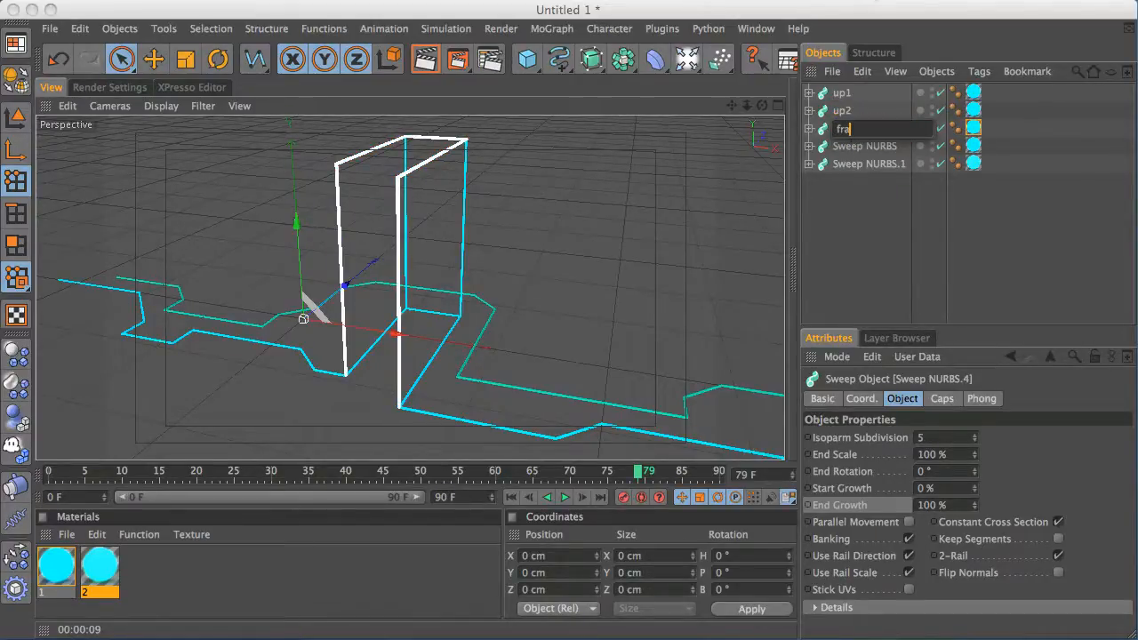
type("me")
key("Return")
Set the End Growth of up1, up2 and frame to 0% at frame 0
left_click(881, 208)
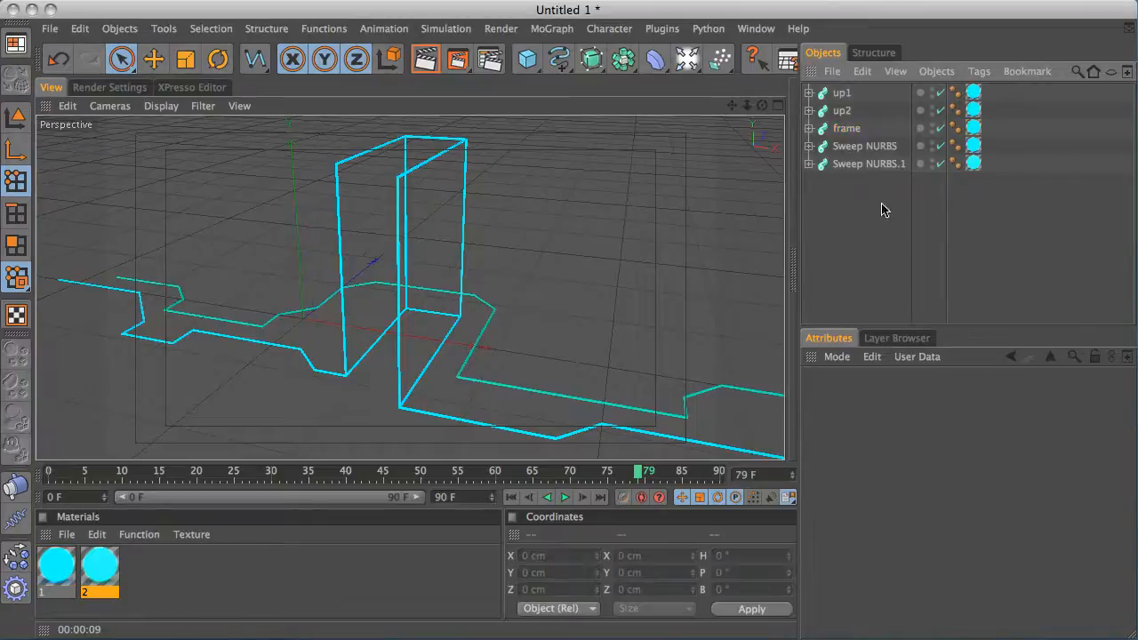
left_click_drag(881, 137, 829, 86)
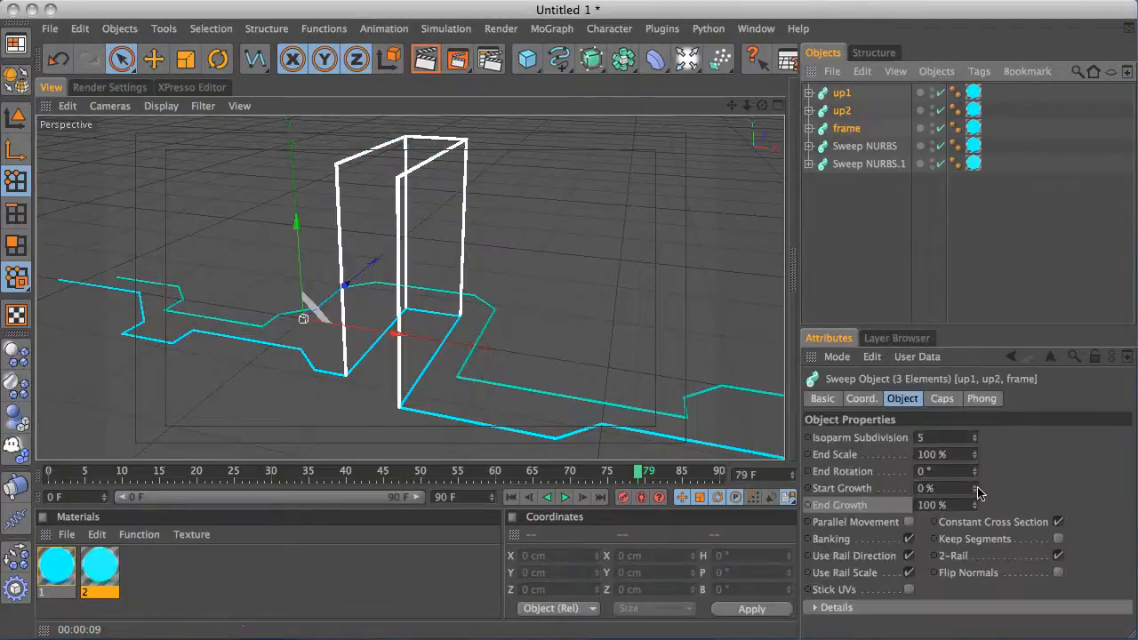
left_click_drag(976, 511, 945, 322)
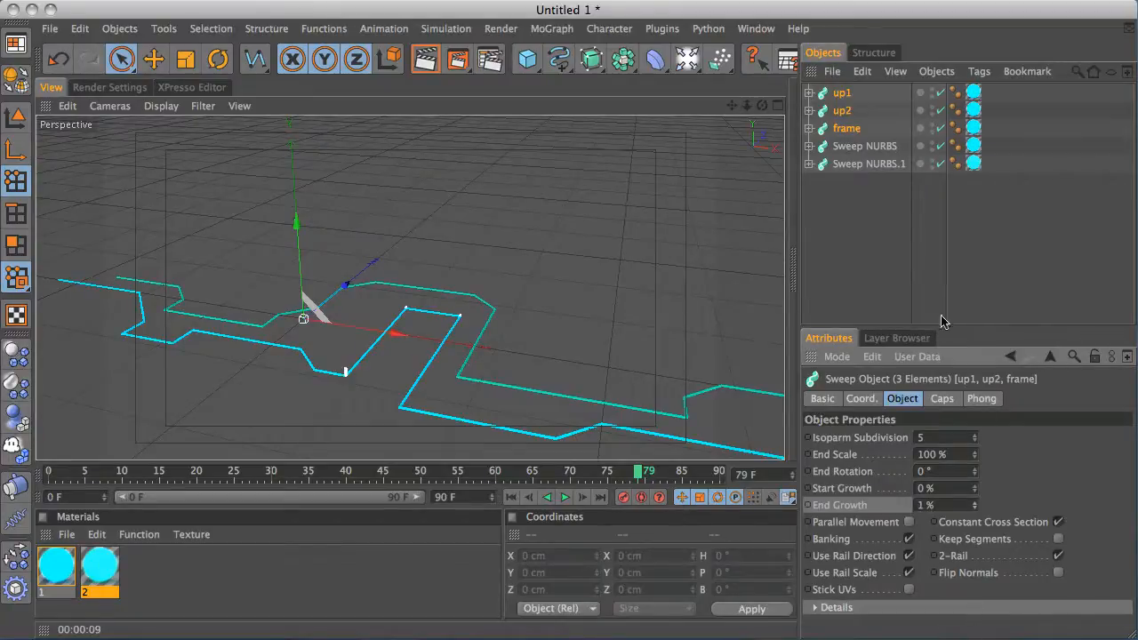
left_click_drag(196, 474, 47, 476)
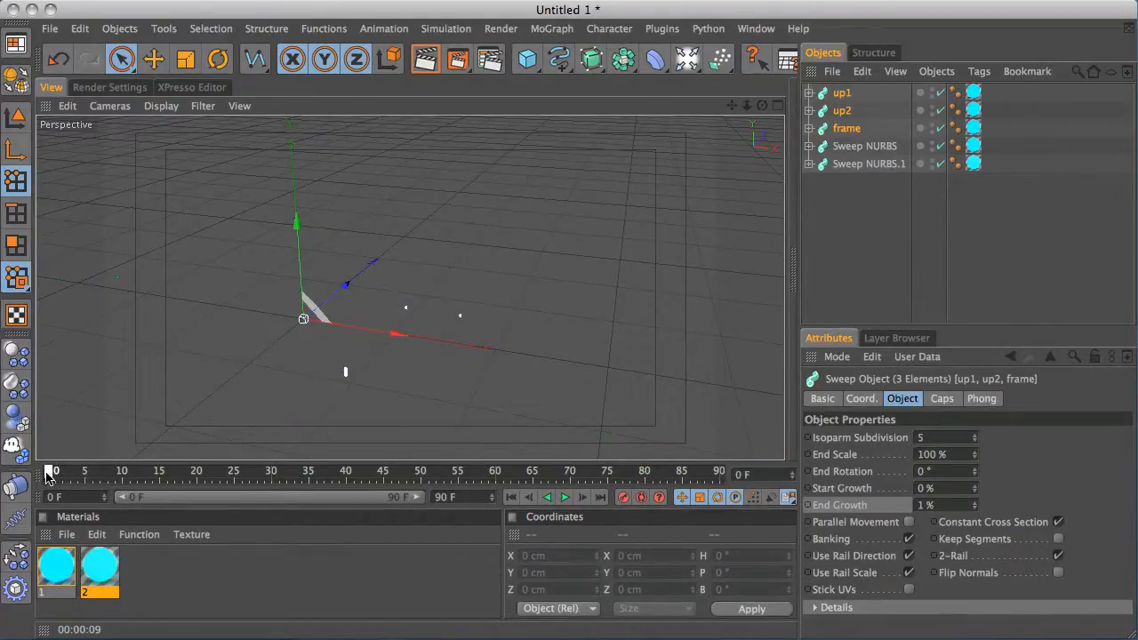
left_click(976, 508)
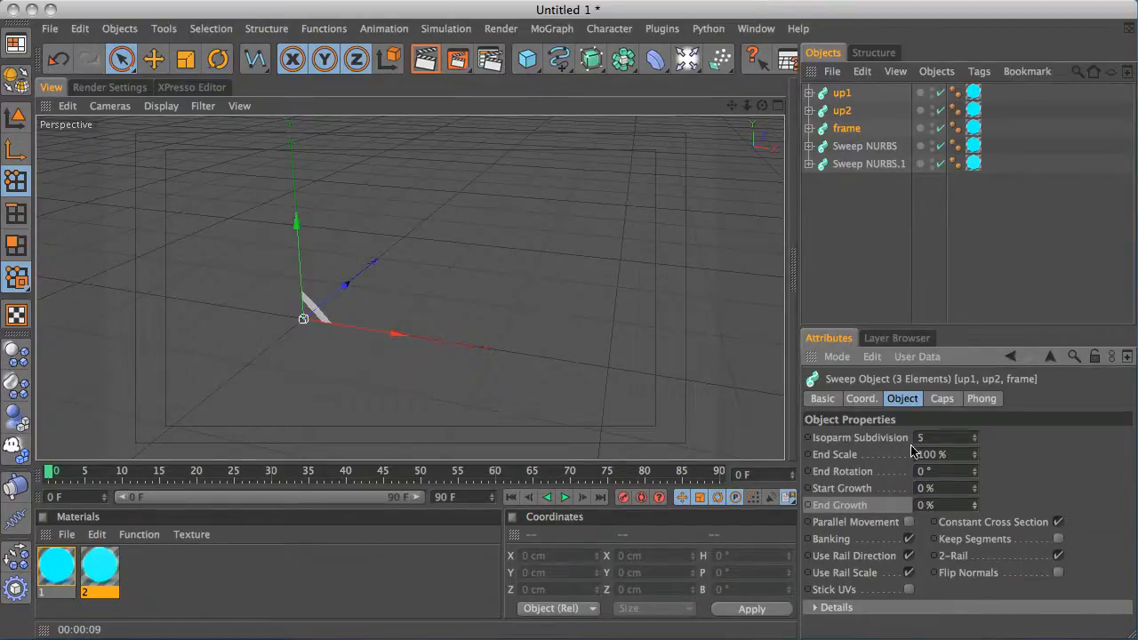
left_click(977, 504)
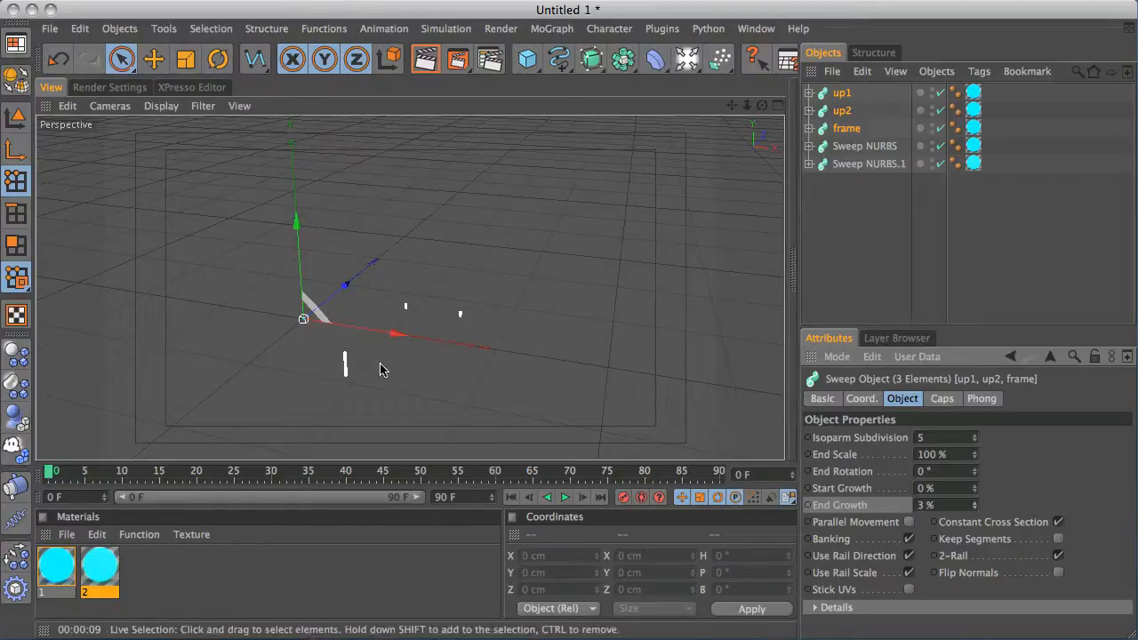
left_click(851, 203)
At frame 27, keyframe the frame sweep's End Growth at 0%
left_click_drag(52, 477, 248, 464)
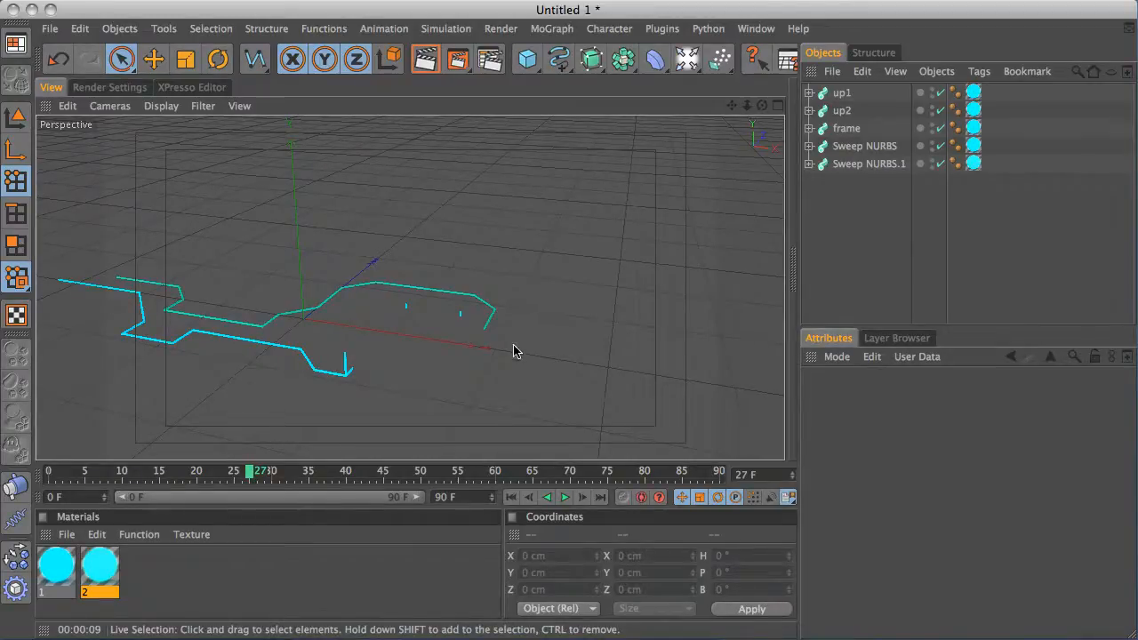
left_click(847, 129)
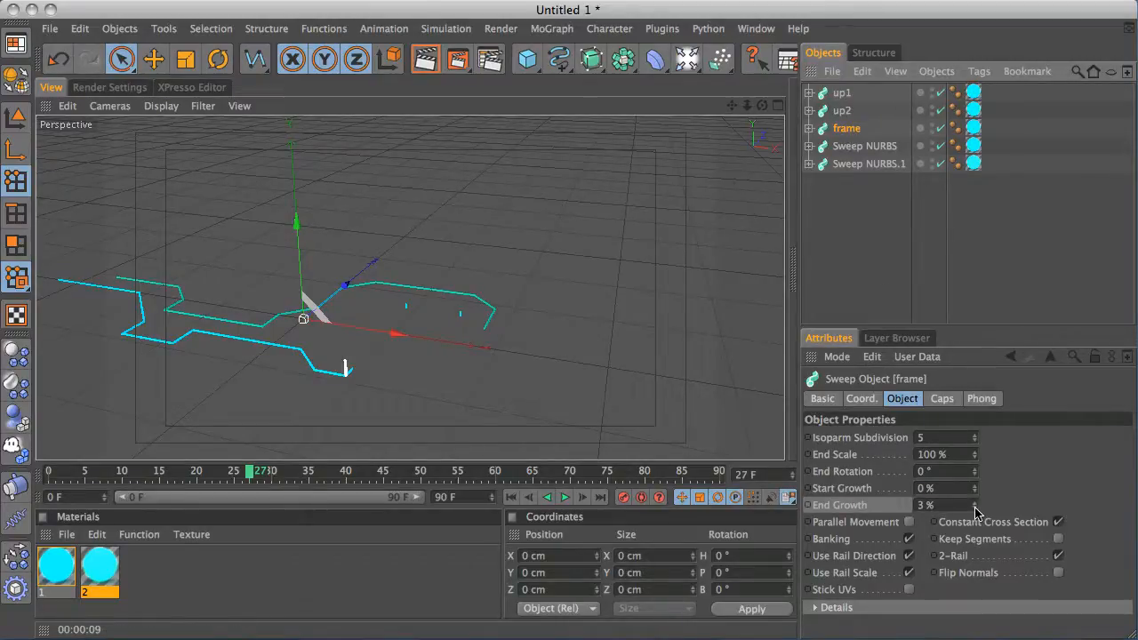
left_click_drag(975, 512, 976, 512)
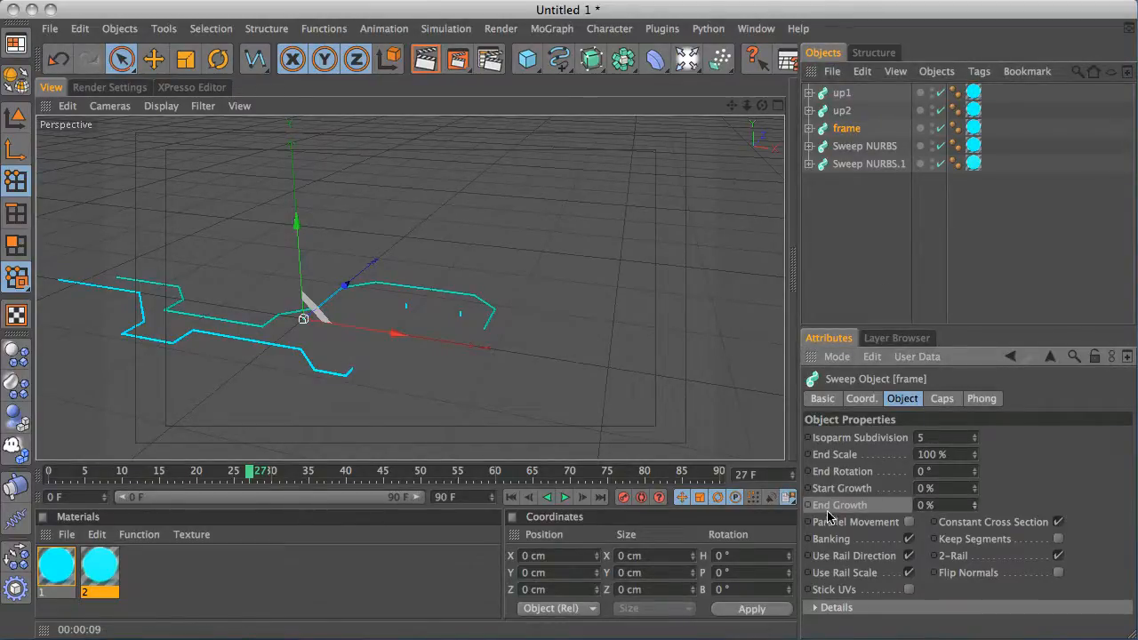
left_click(808, 505)
At frame 31, keyframe up1's End Growth at 0%
left_click_drag(250, 476, 281, 470)
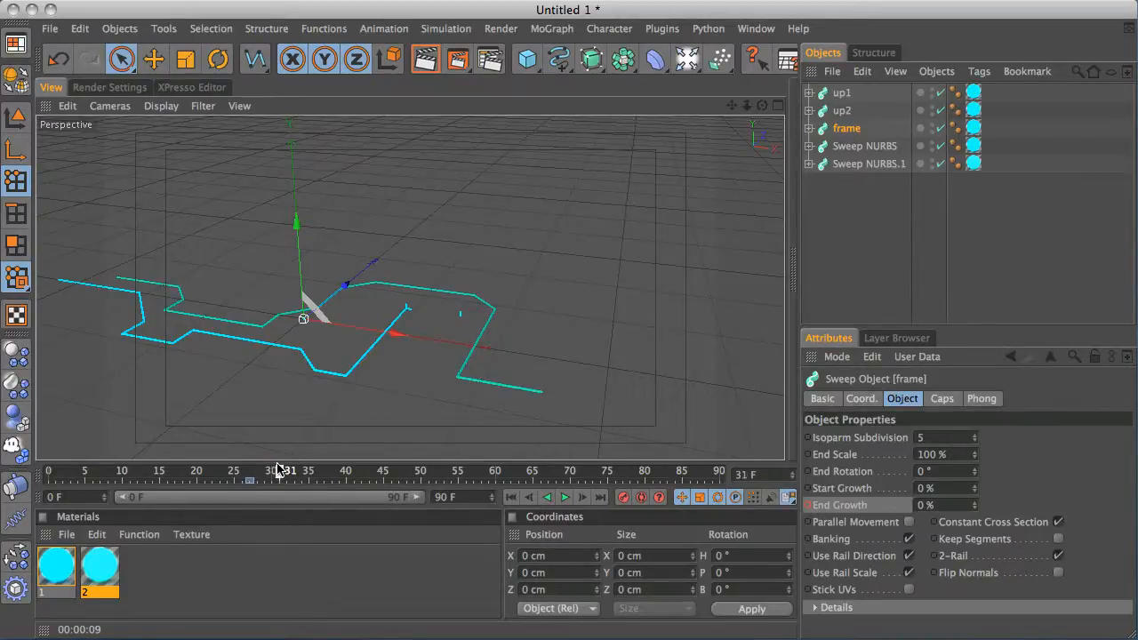
left_click(843, 111)
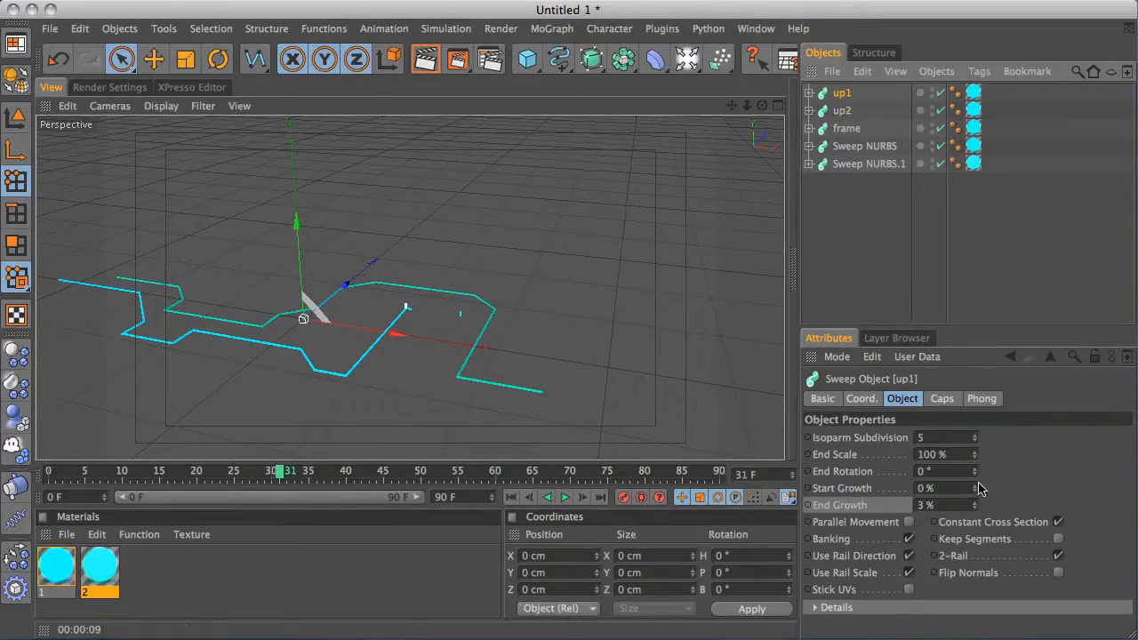
left_click_drag(975, 505, 973, 514)
left_click(808, 505, "ctrl")
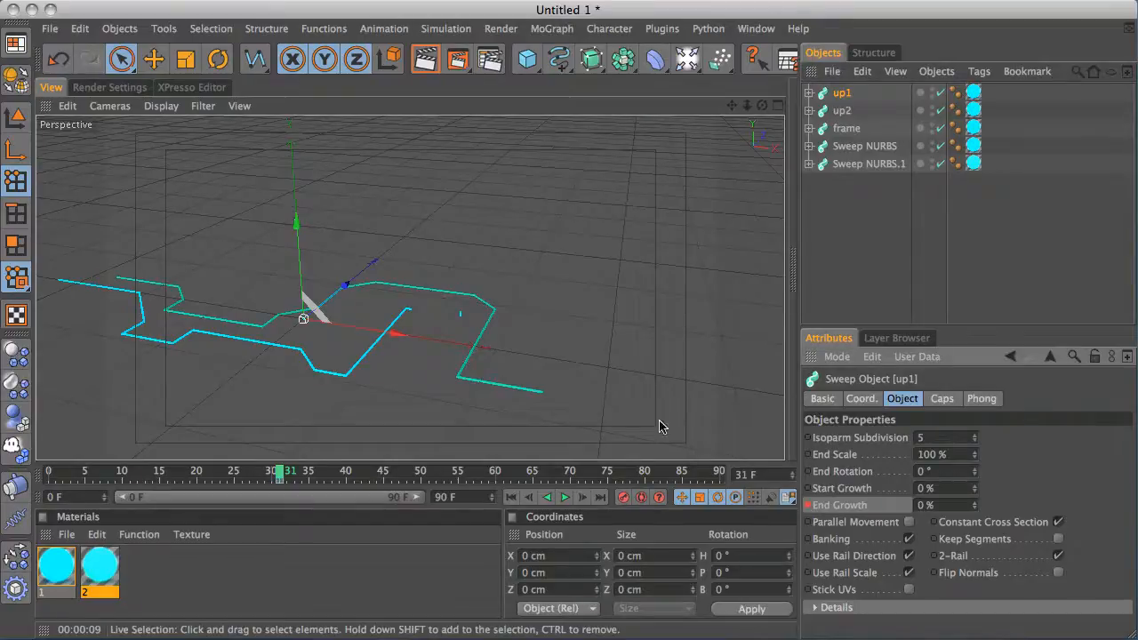
At frame 33, keyframe up2's End Growth at 0%
left_click(287, 472)
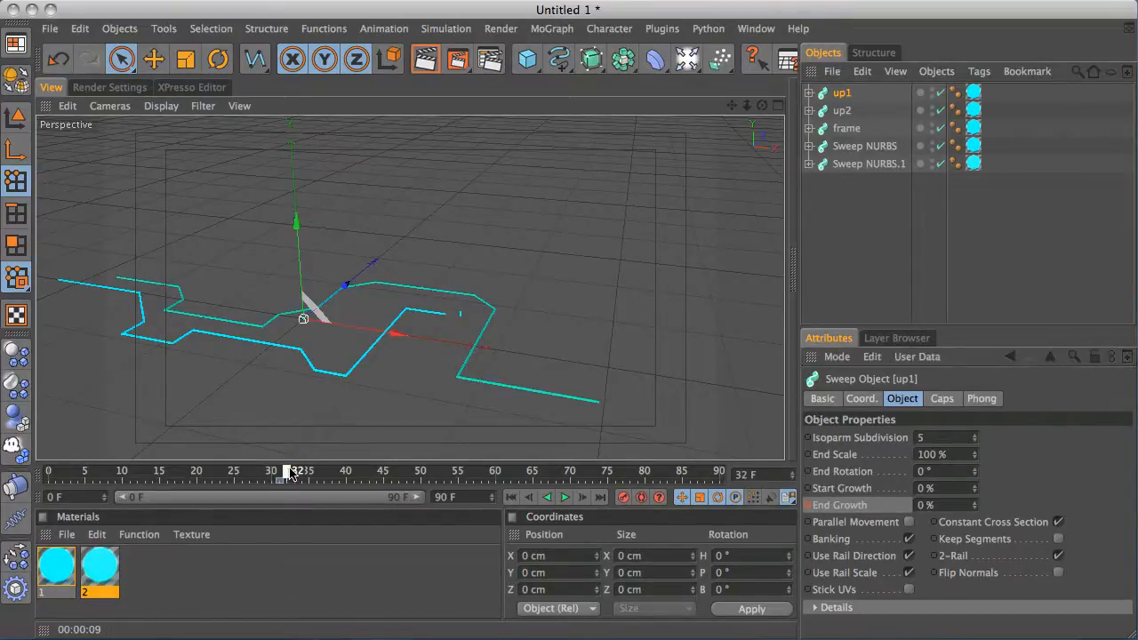
left_click(295, 473)
left_click(843, 112)
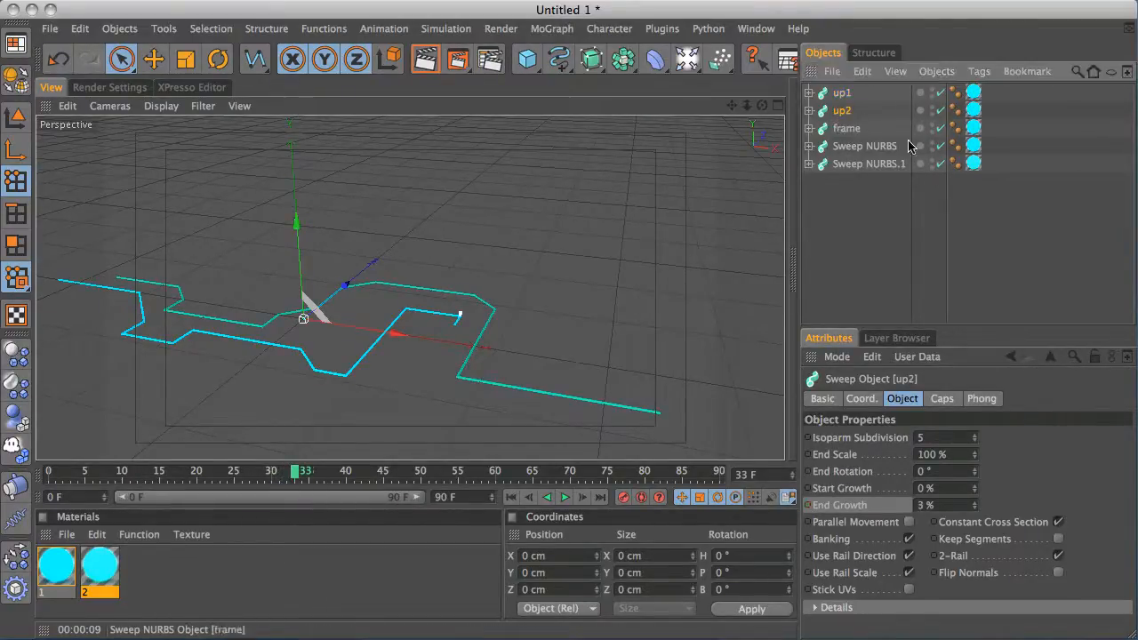
left_click_drag(974, 505, 972, 529)
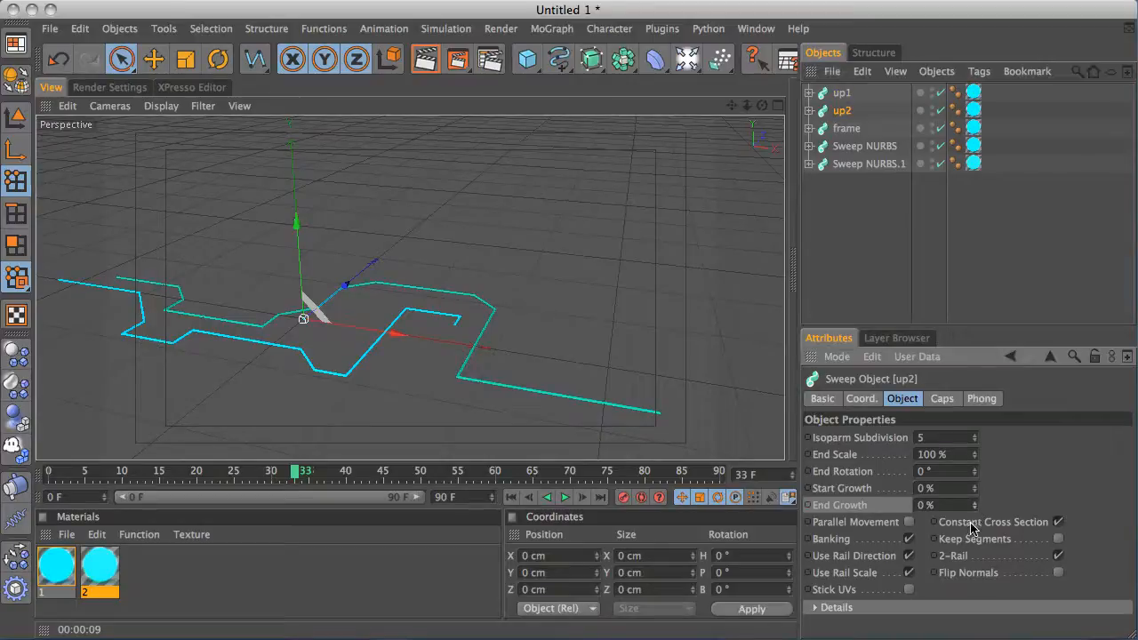
left_click(809, 505, "ctrl")
At frame 37, keyframe the frame sweep's End Growth at 100%
left_click_drag(299, 479, 324, 473)
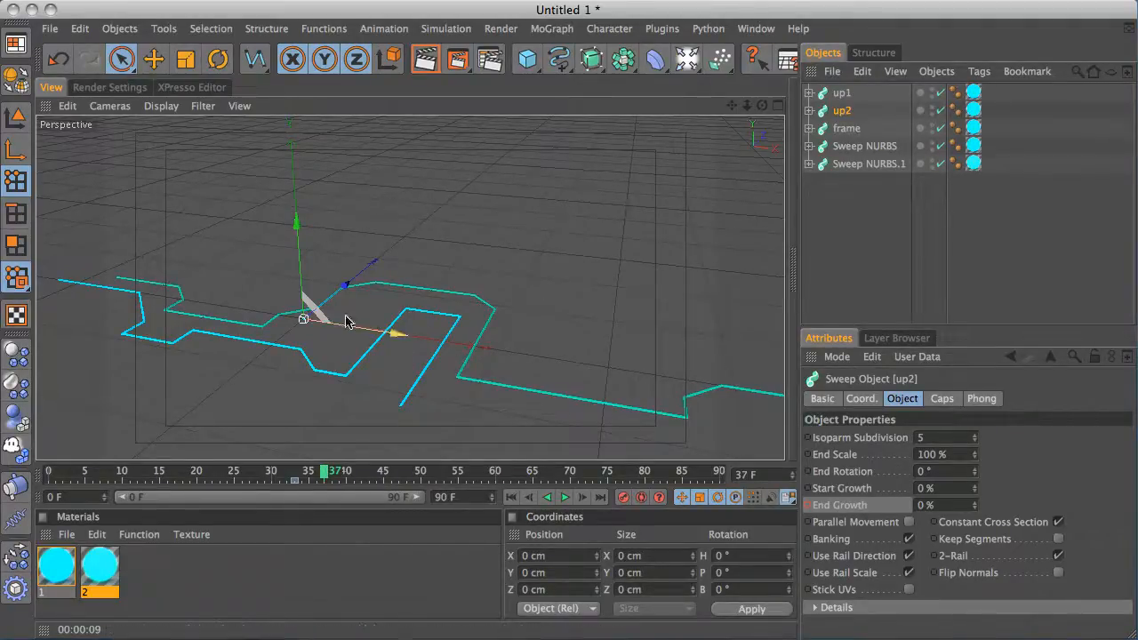
left_click(845, 128)
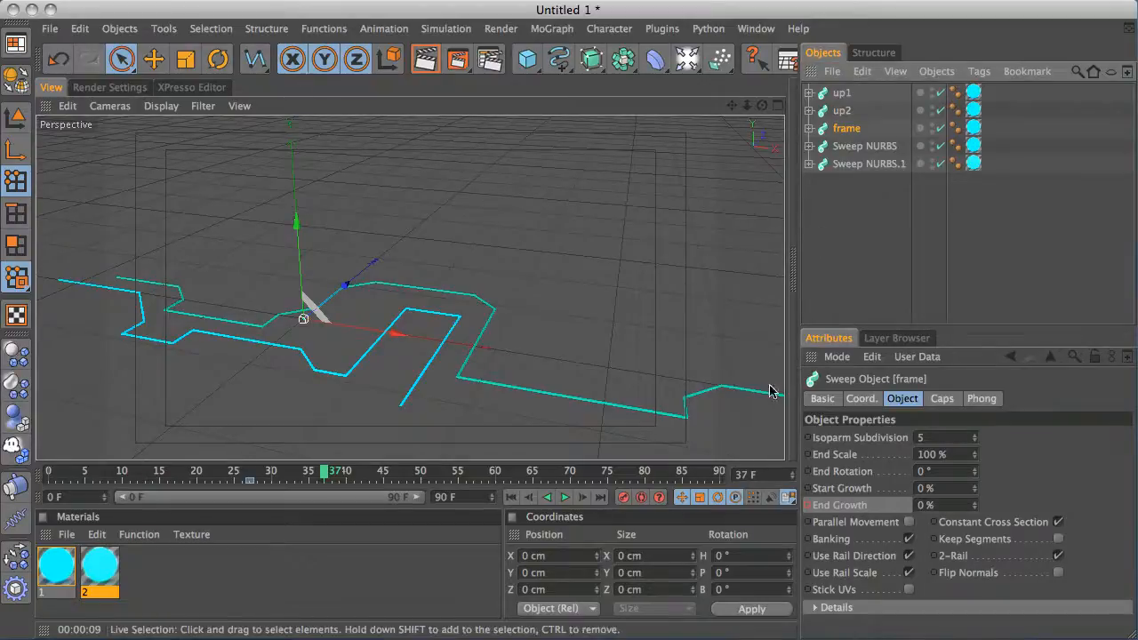
left_click_drag(977, 505, 983, 420)
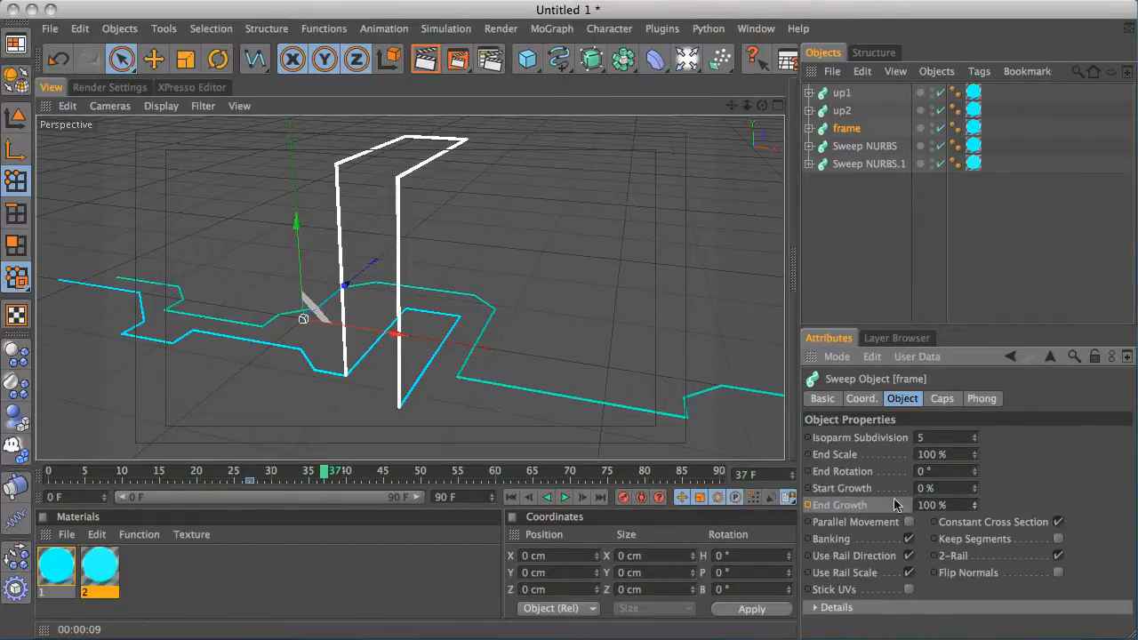
left_click(808, 505)
At frame 50, keyframe up2's End Growth at 100%
left_click_drag(329, 474, 281, 454)
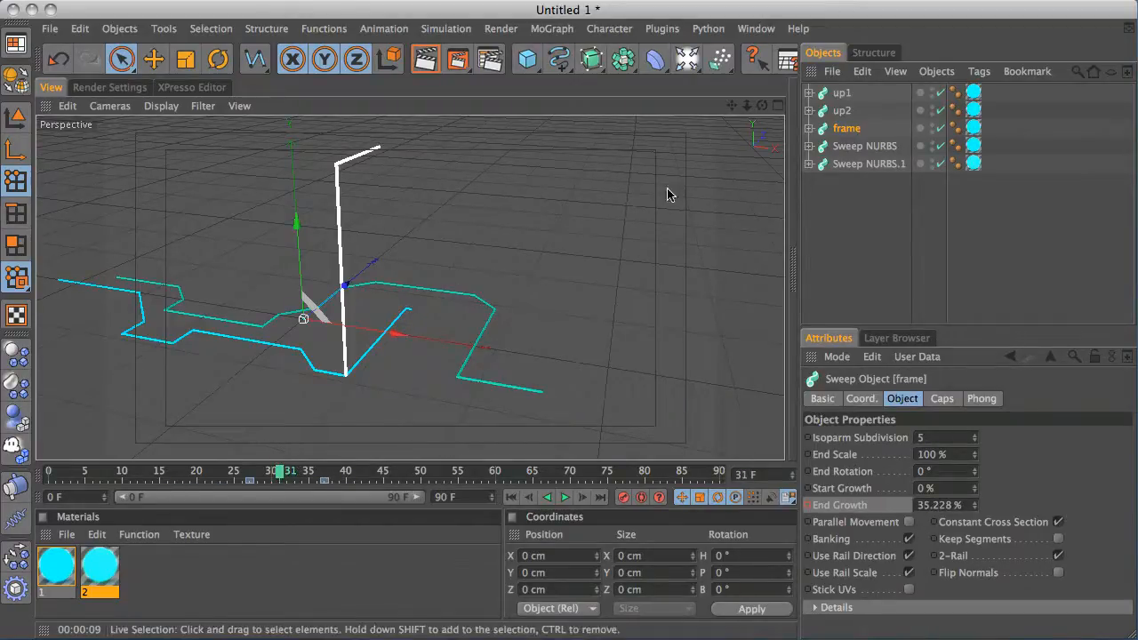
left_click(842, 111)
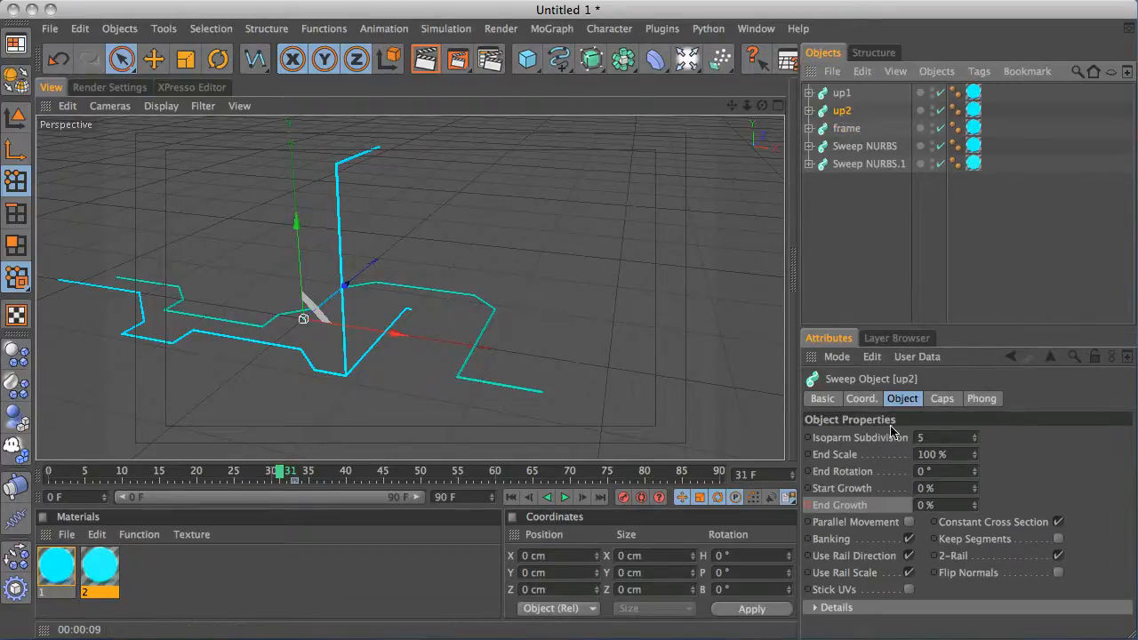
left_click_drag(283, 478, 296, 478)
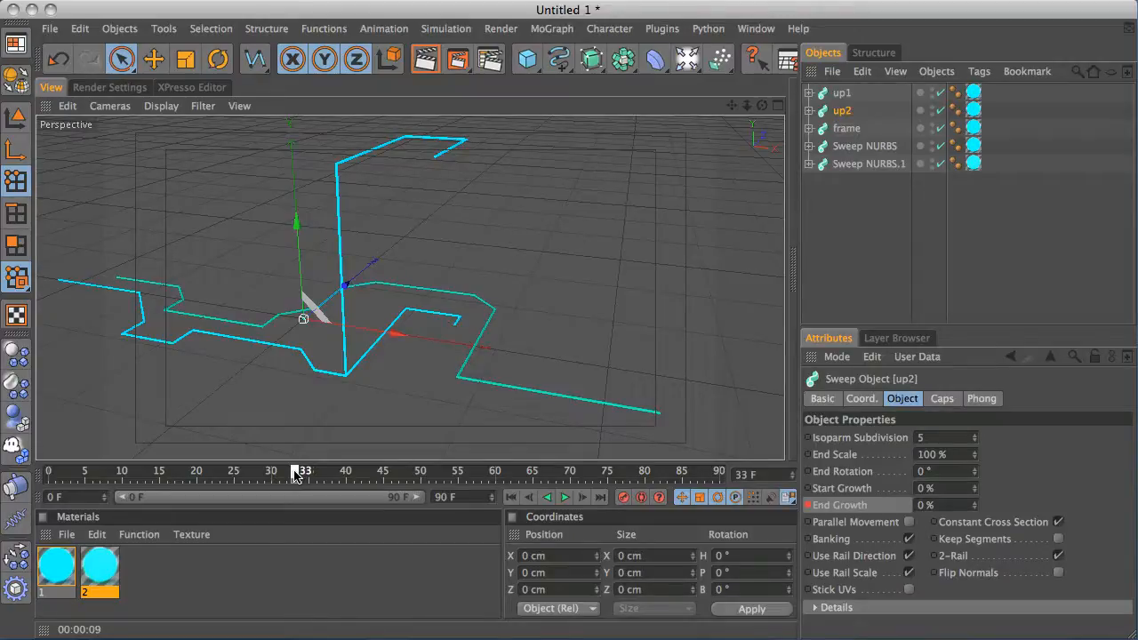
left_click_drag(296, 476, 421, 474)
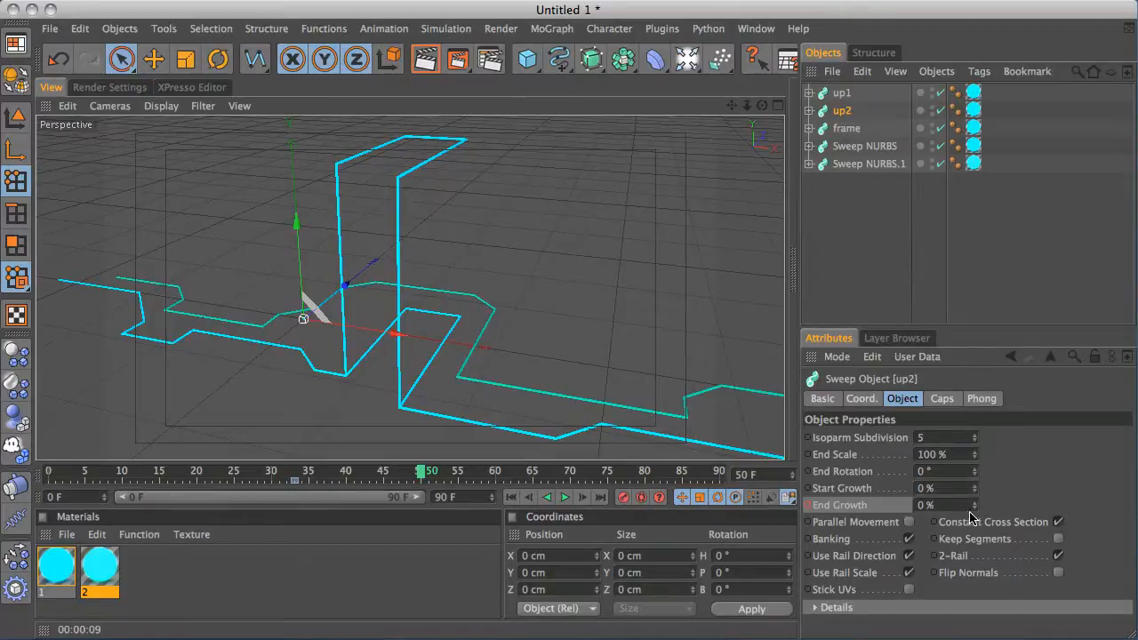
left_click_drag(976, 503, 972, 411)
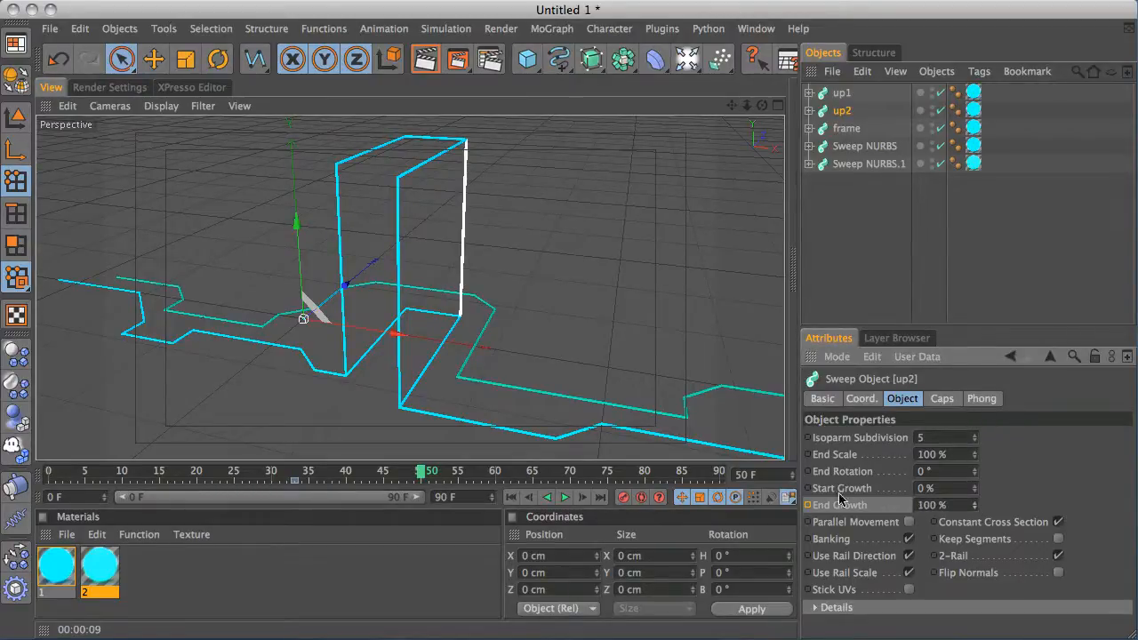
At frame 44, keyframe up1's End Growth at 100%
left_click(841, 93)
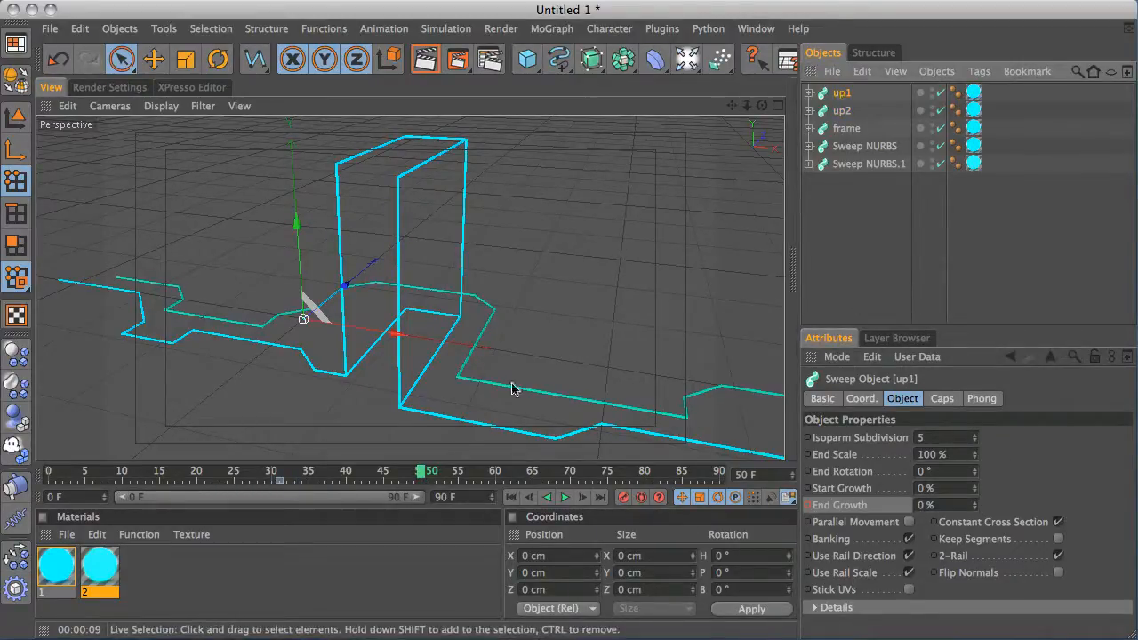
left_click_drag(423, 474, 377, 476)
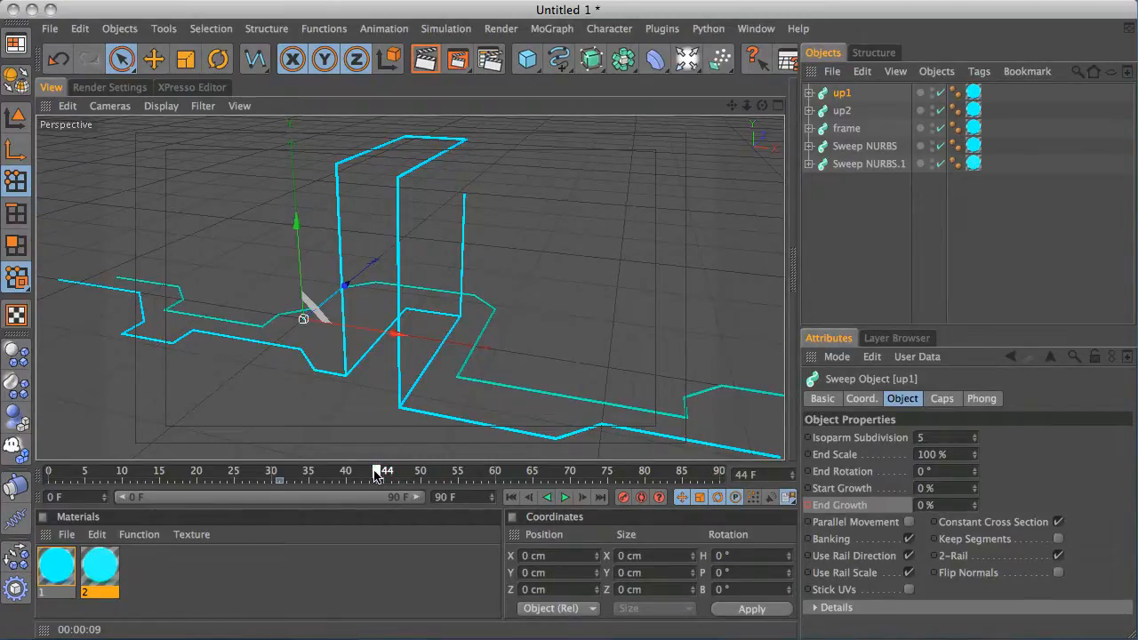
left_click_drag(975, 508, 974, 377)
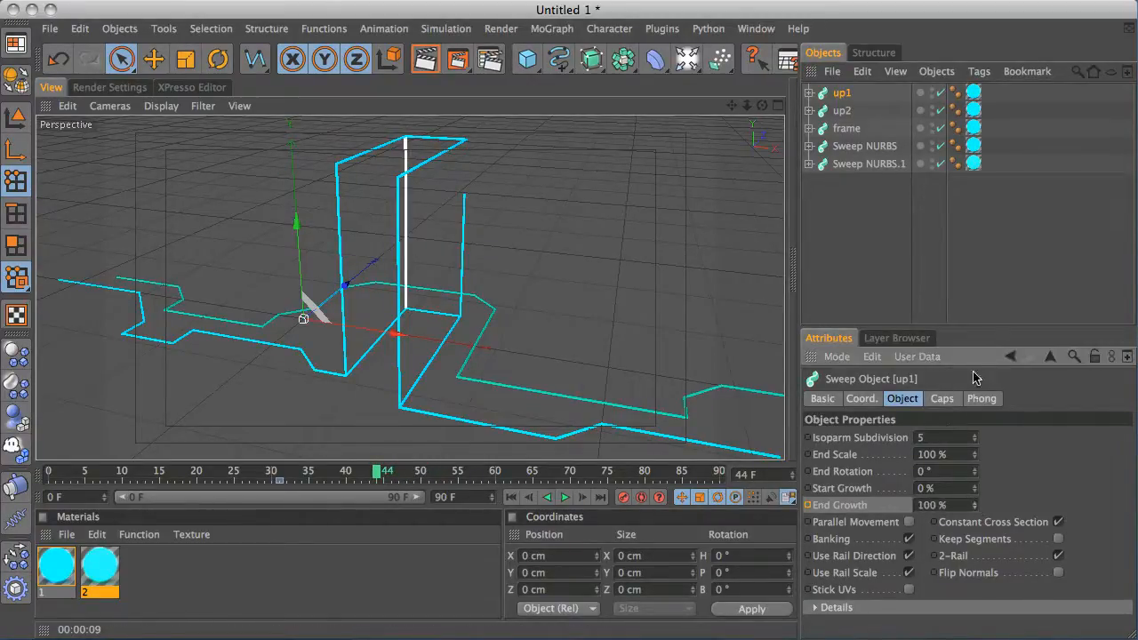
left_click(807, 505, "ctrl")
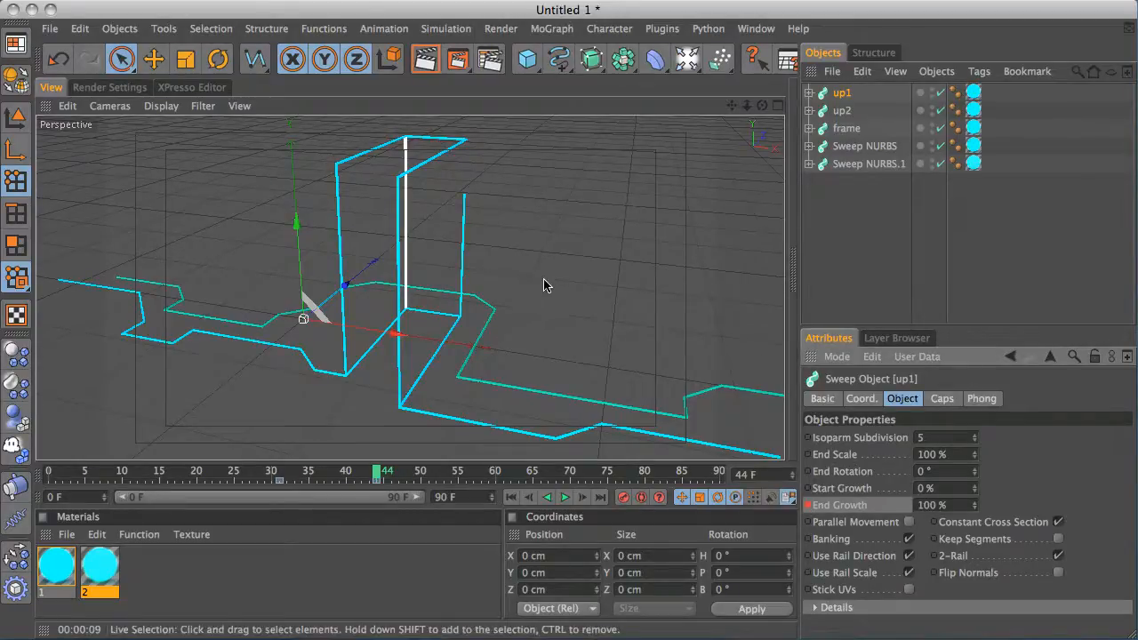
Return to the start, deselect everything and scrub the timeline to preview the growing light lines
left_click(515, 497)
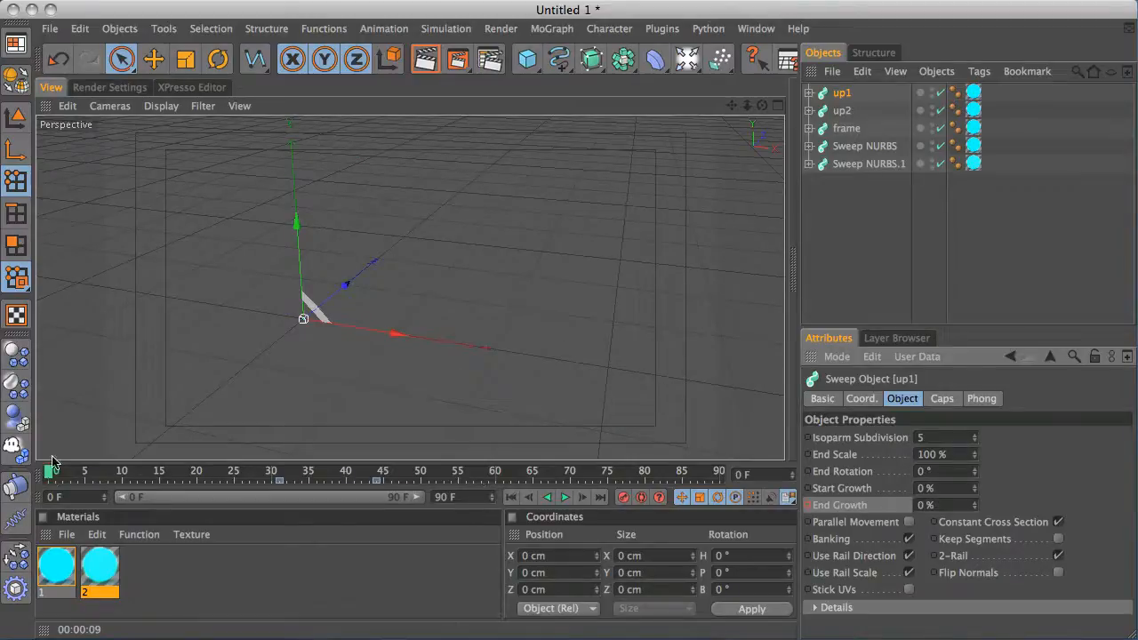
left_click(869, 209)
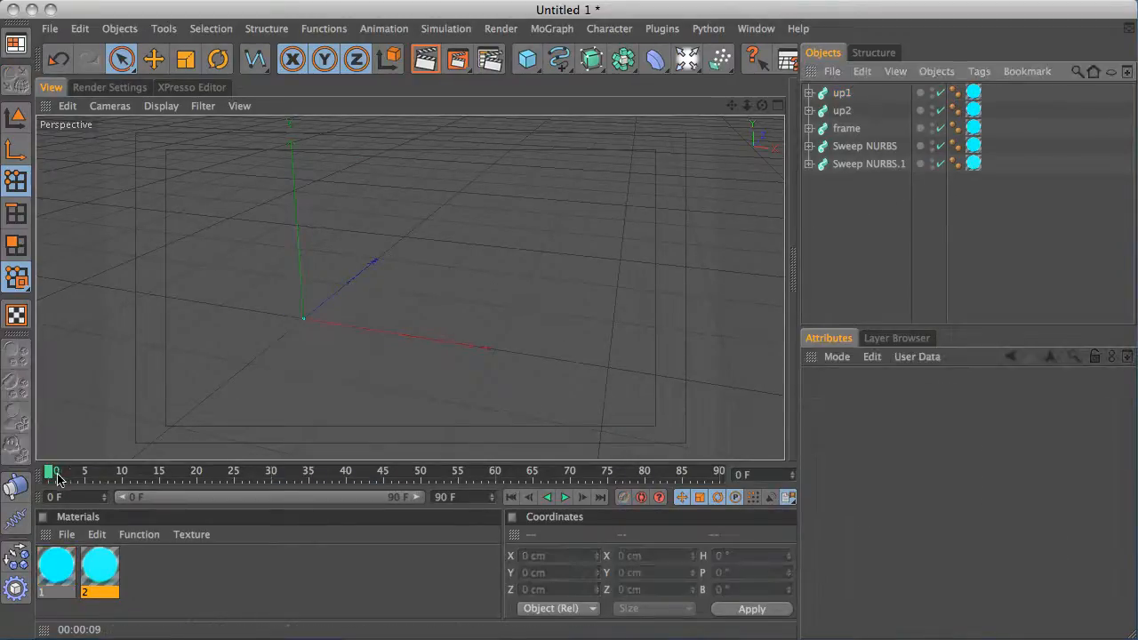
left_click_drag(46, 478, 372, 446)
right_click_drag(516, 292, 18, 362, "alt")
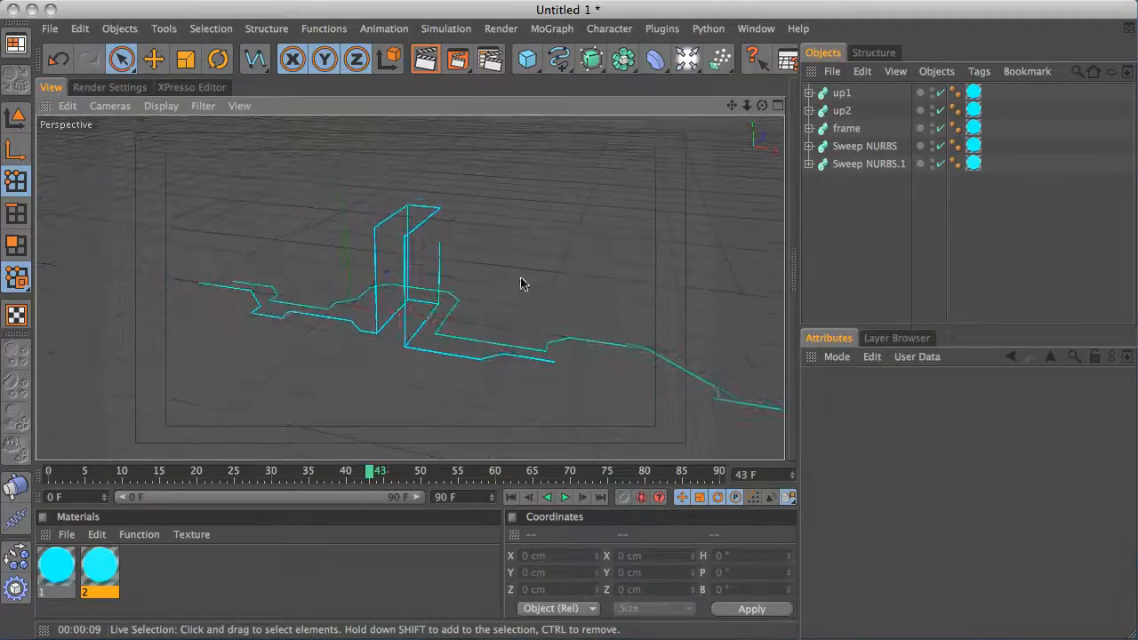
right_click_drag(571, 280, 567, 252, "alt")
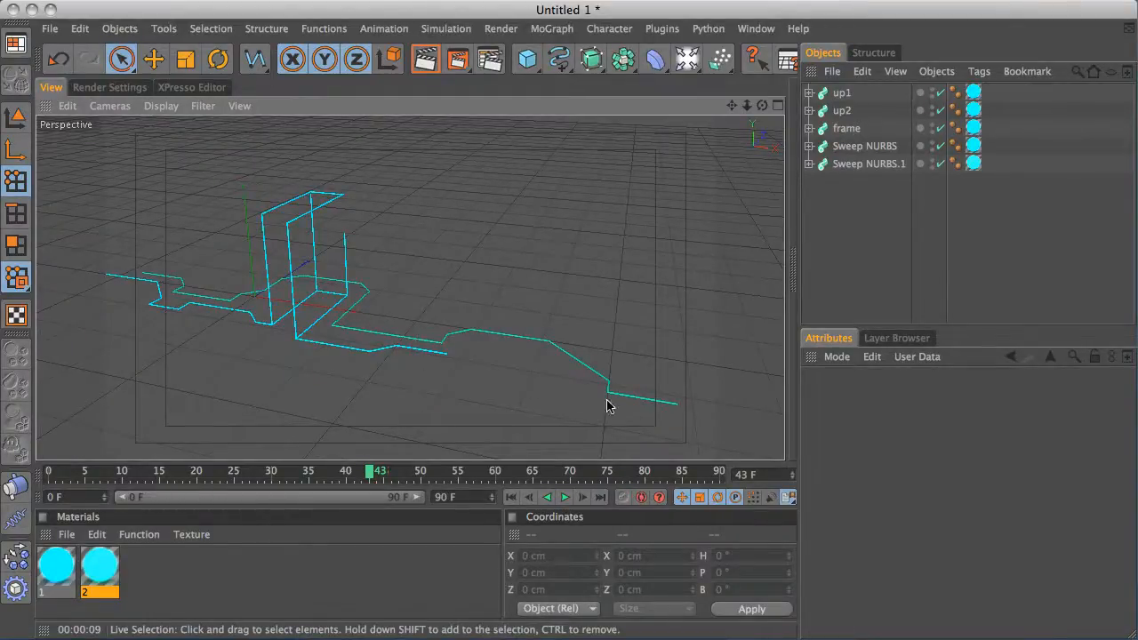
left_click_drag(379, 471, 280, 422)
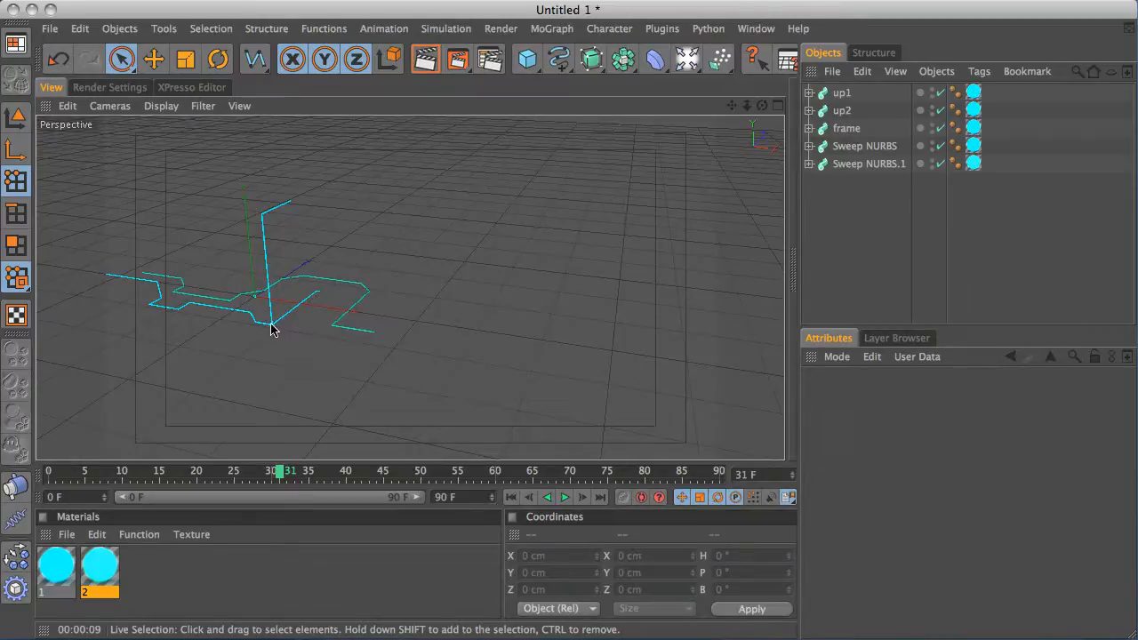
Inspect the ground spline inside Sweep NURBS.1, checking its point coordinates
left_click(809, 164)
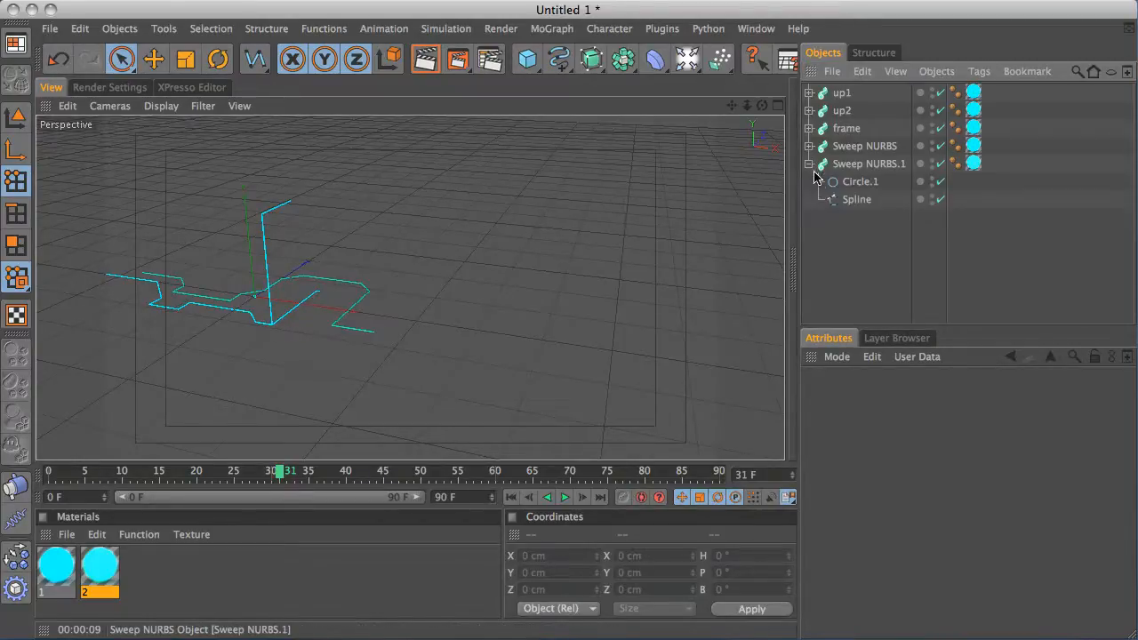
left_click(856, 201)
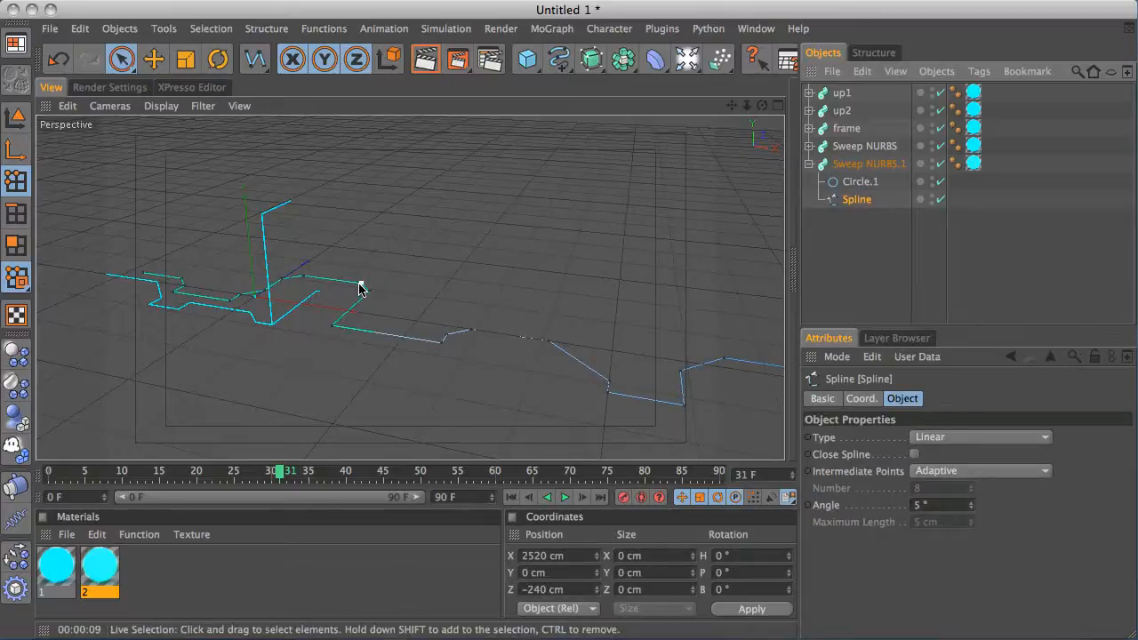
left_click(331, 325)
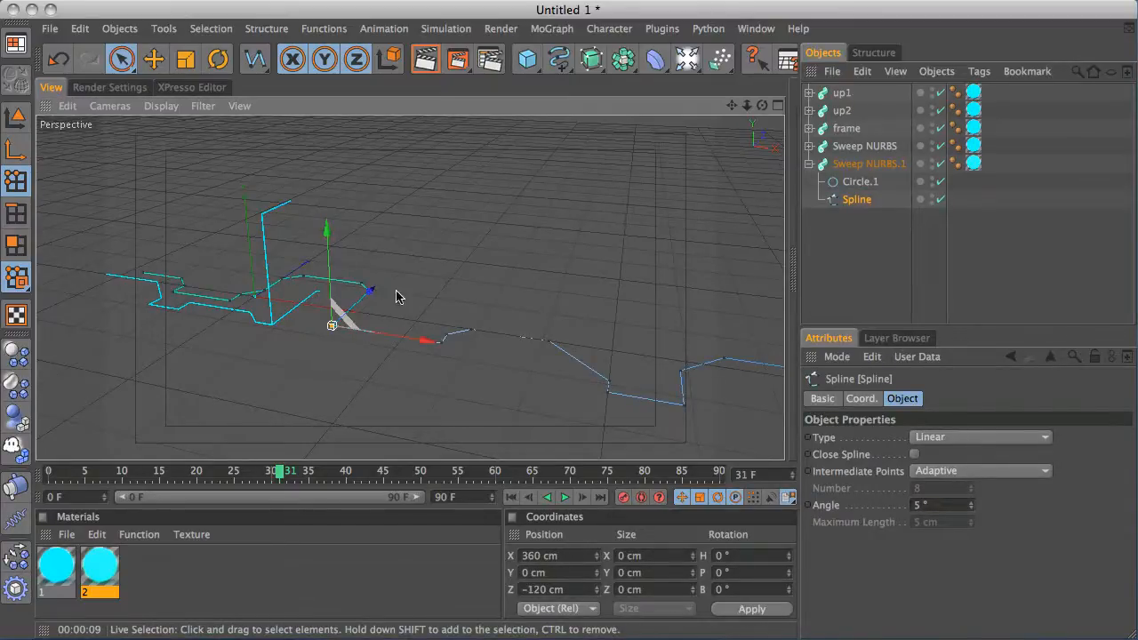
left_click(883, 54)
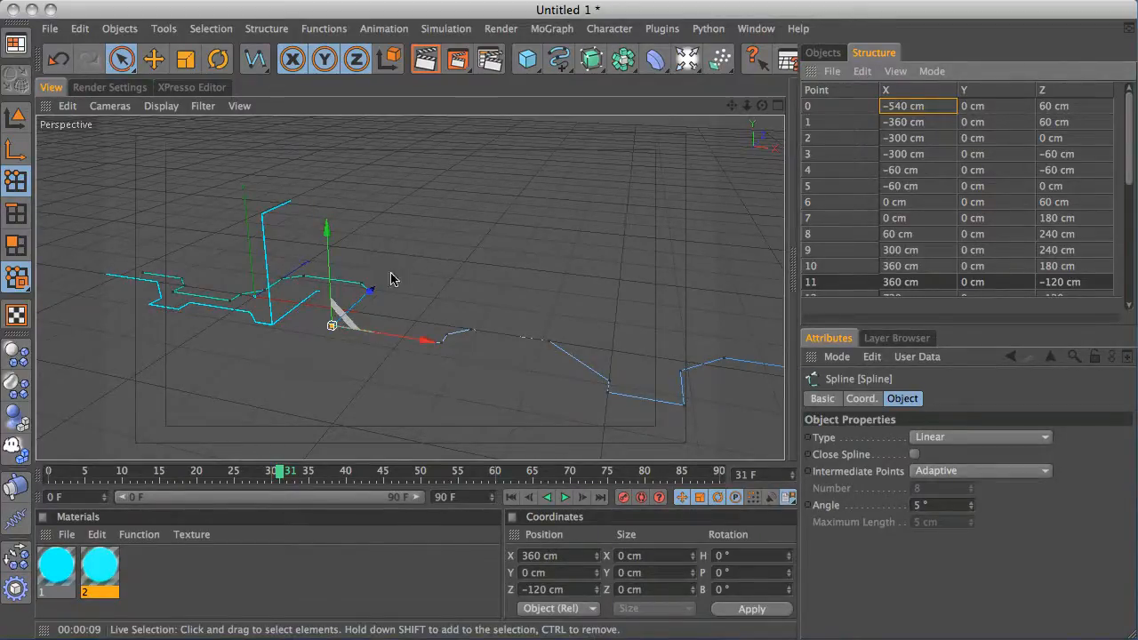
left_click(822, 54)
right_click_drag(450, 317, 628, 230, "alt")
left_click(484, 290)
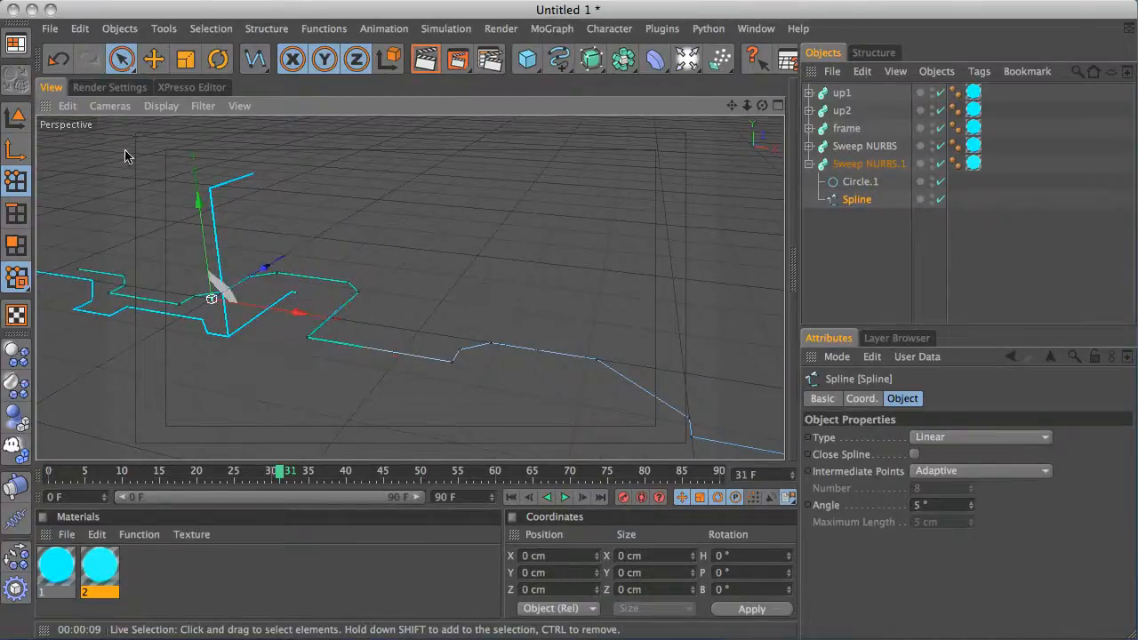
left_click(14, 117)
left_click_drag(483, 320, 529, 277, "alt")
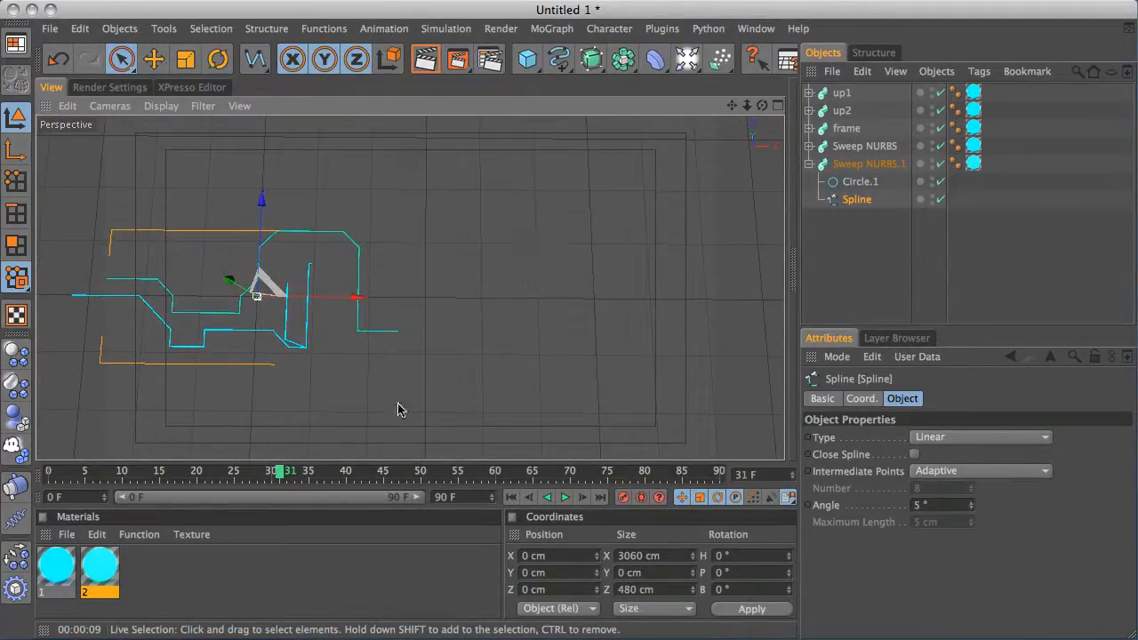
Scrub to frame 53 and orbit the perspective view around the full set of light lines
left_click_drag(299, 474, 444, 471)
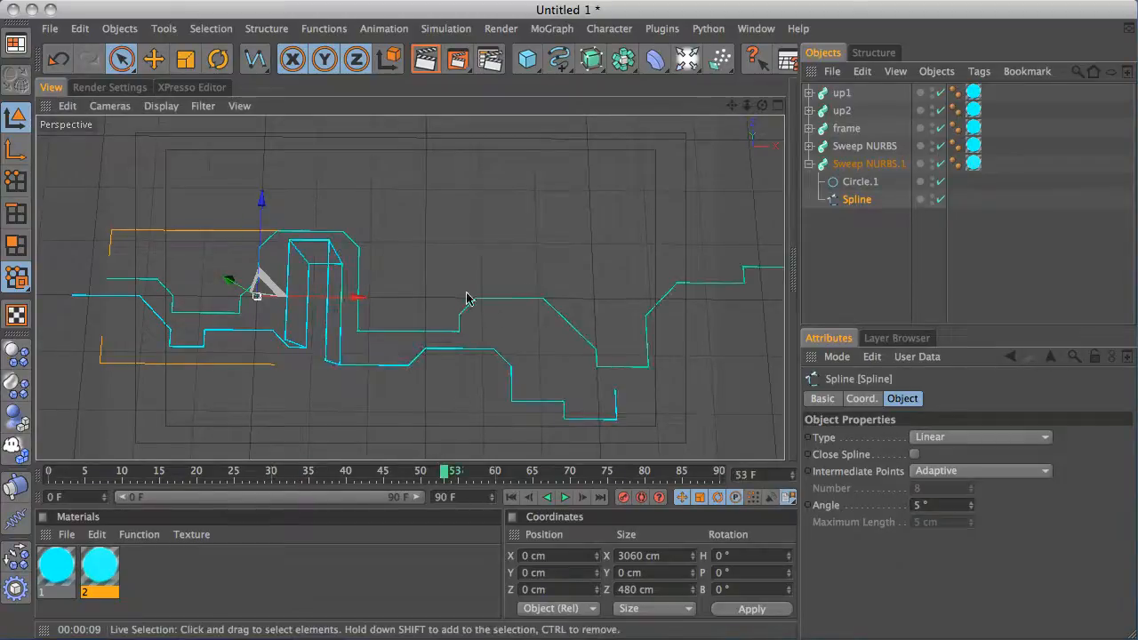
left_click_drag(465, 297, 429, 257, "alt")
middle_click_drag(430, 257, 432, 219, "alt")
left_click_drag(424, 231, 356, 264, "alt")
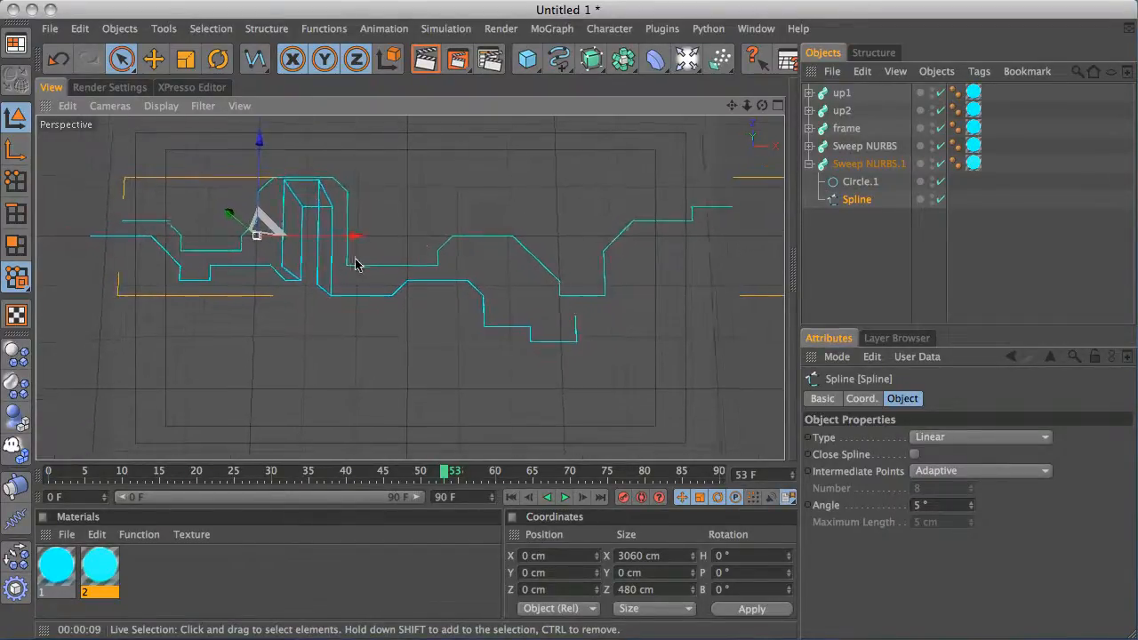
left_click_drag(459, 240, 452, 241, "alt")
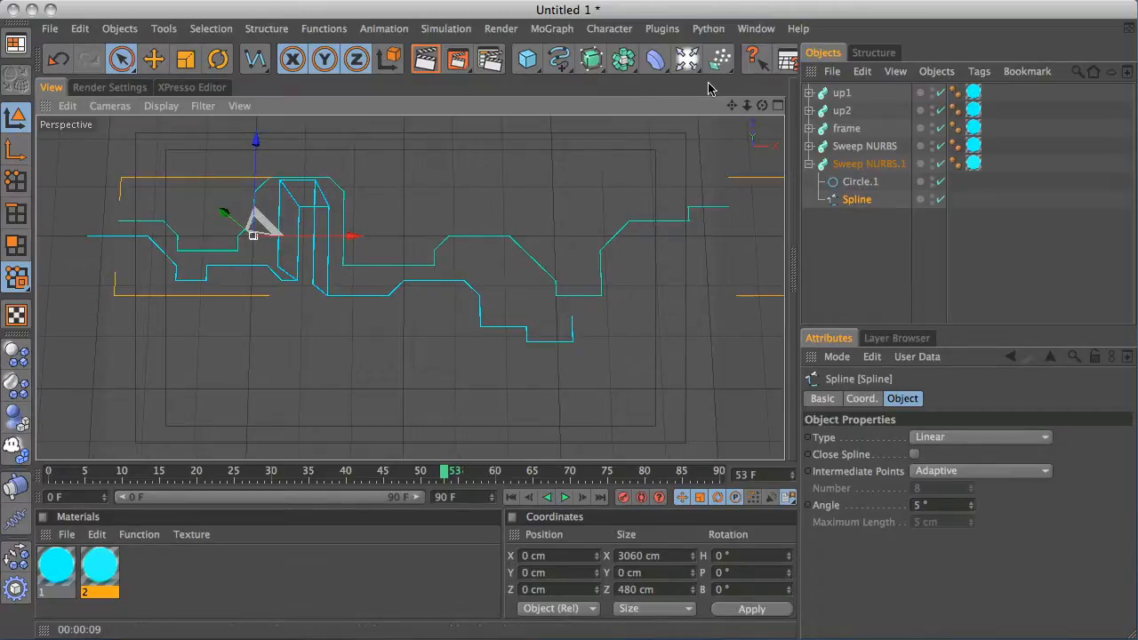
Add a camera and frame the light lines through it
middle_click_drag(716, 60, 575, 60)
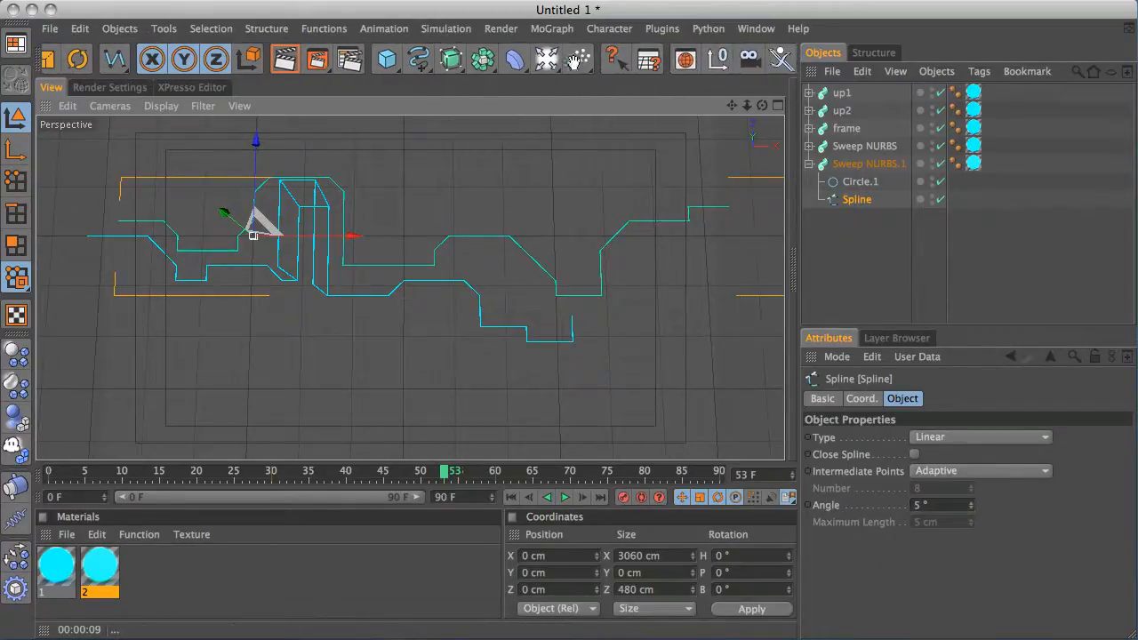
left_click(750, 58)
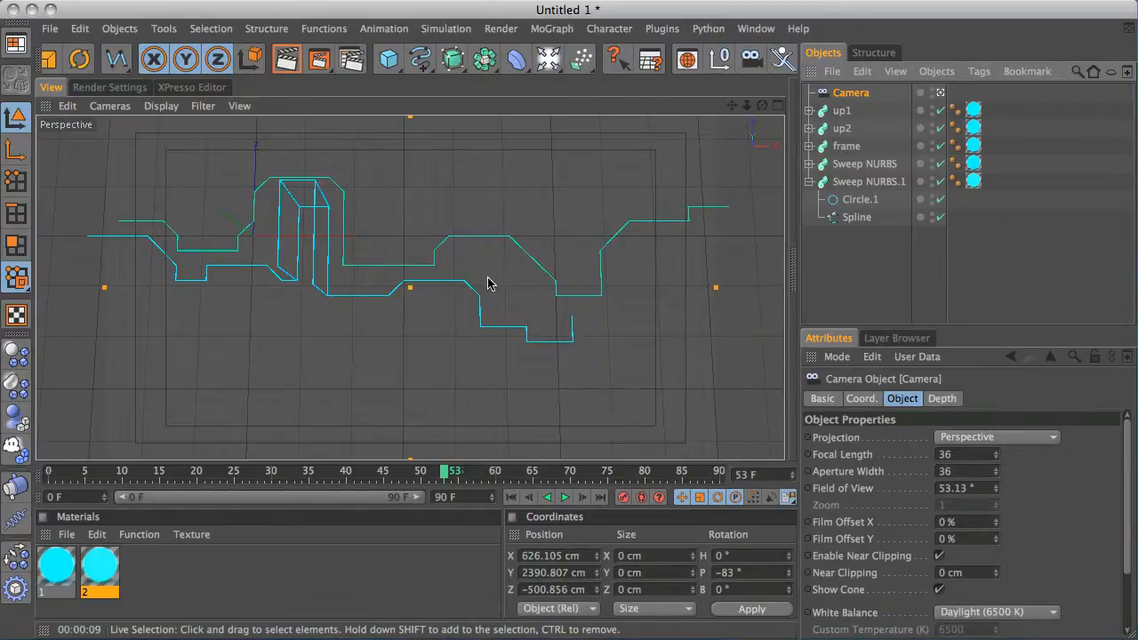
right_click_drag(371, 290, 684, 184, "alt")
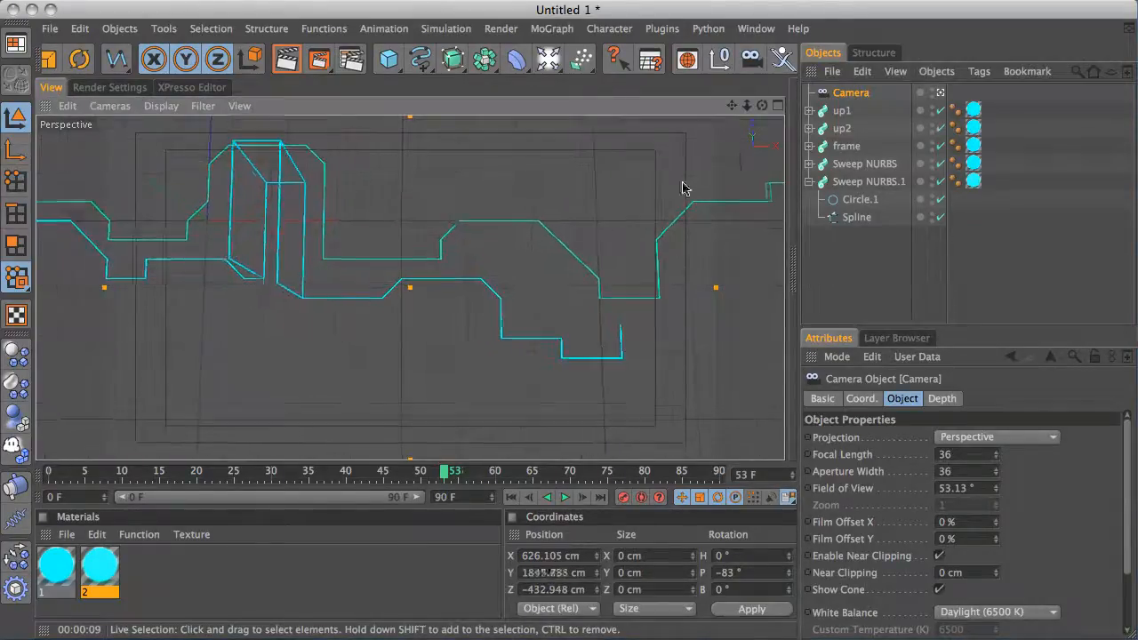
middle_click_drag(463, 235, 493, 251, "alt")
right_click_drag(479, 247, 566, 220, "alt")
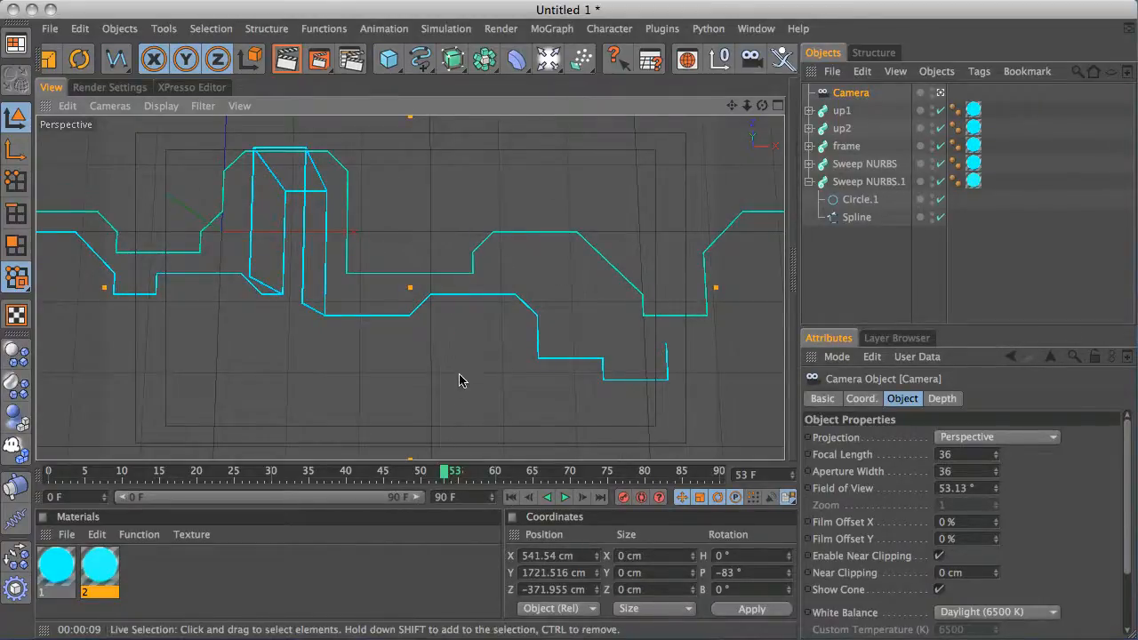
Show all four viewports and zoom the top view to inspect the camera's framing
middle_click(480, 356)
right_click_drag(509, 210, 633, 235, "alt")
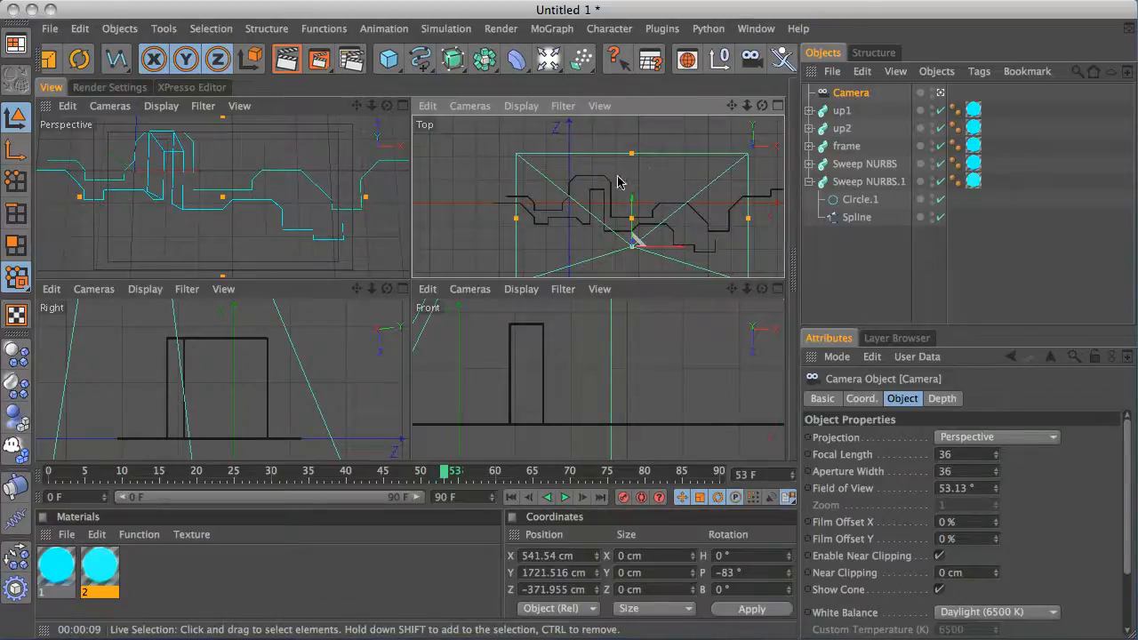
scroll(617, 178, "down", 3)
middle_click_drag(618, 179, 595, 164, "alt")
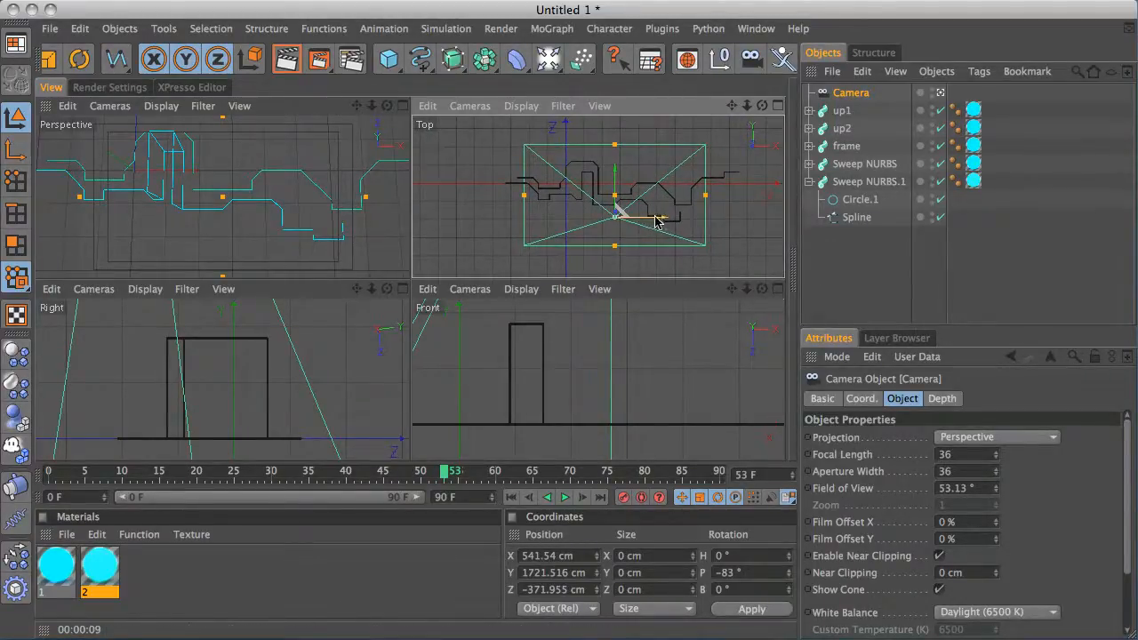
Reposition the camera in the top view so it frames the left part of the light lines, checking the camera view
left_click_drag(656, 221, 608, 221)
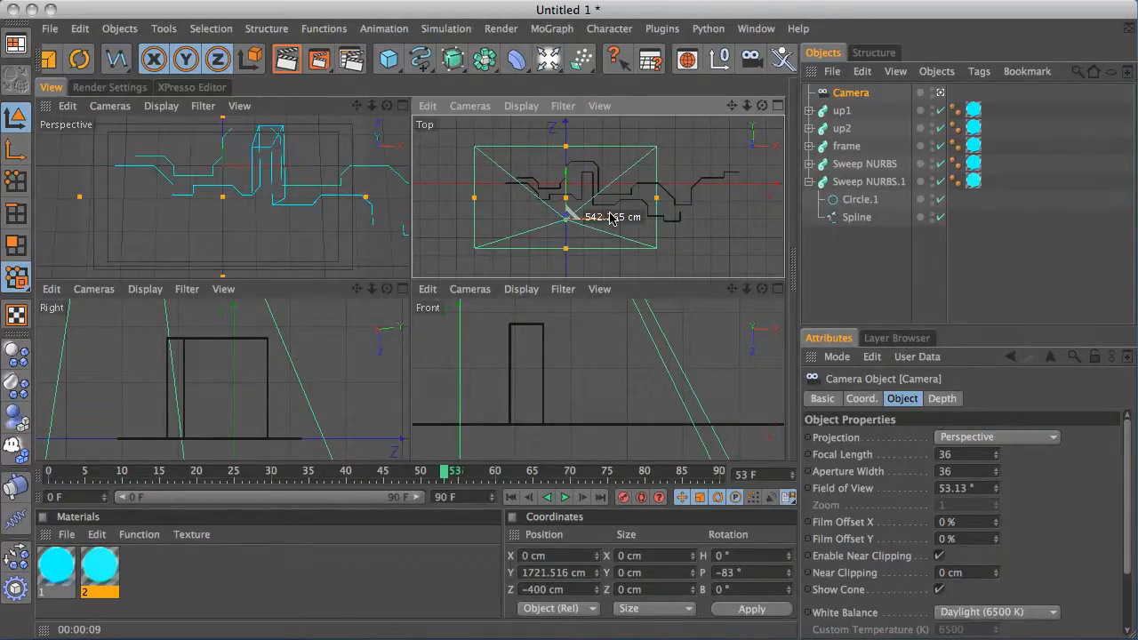
right_click_drag(277, 211, 391, 165, "alt")
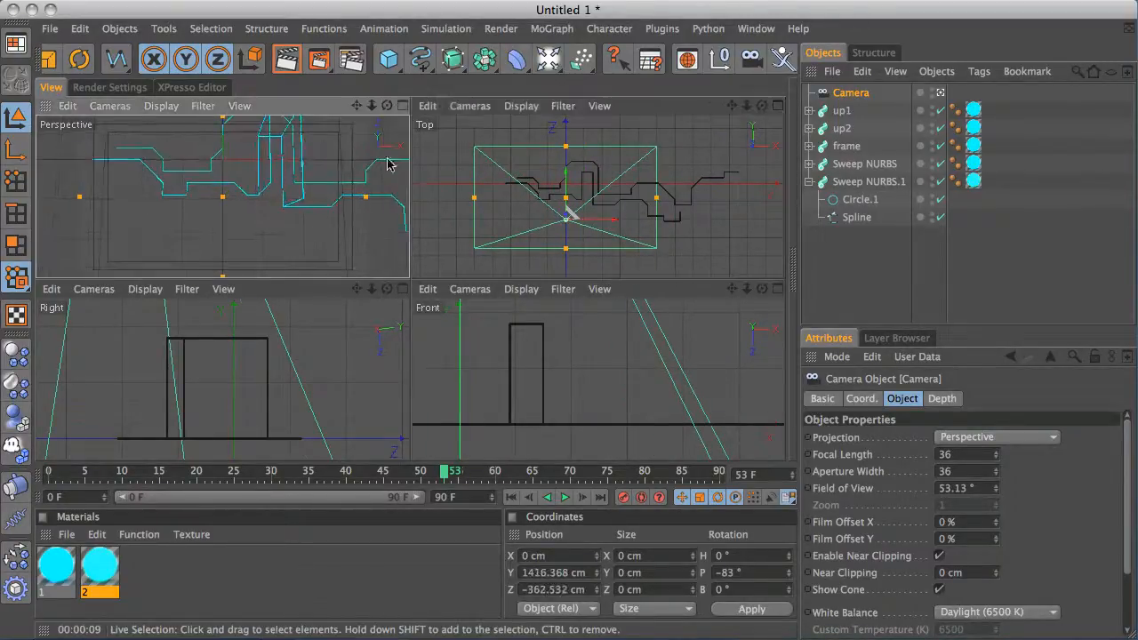
left_click_drag(612, 218, 614, 221)
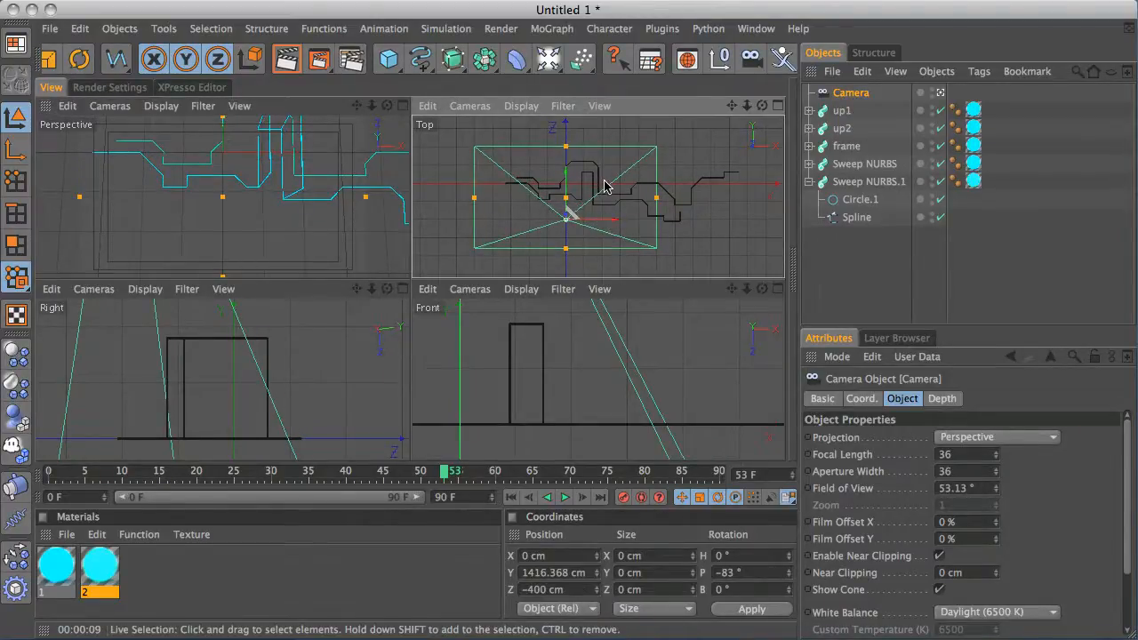
key("p")
left_click(653, 196)
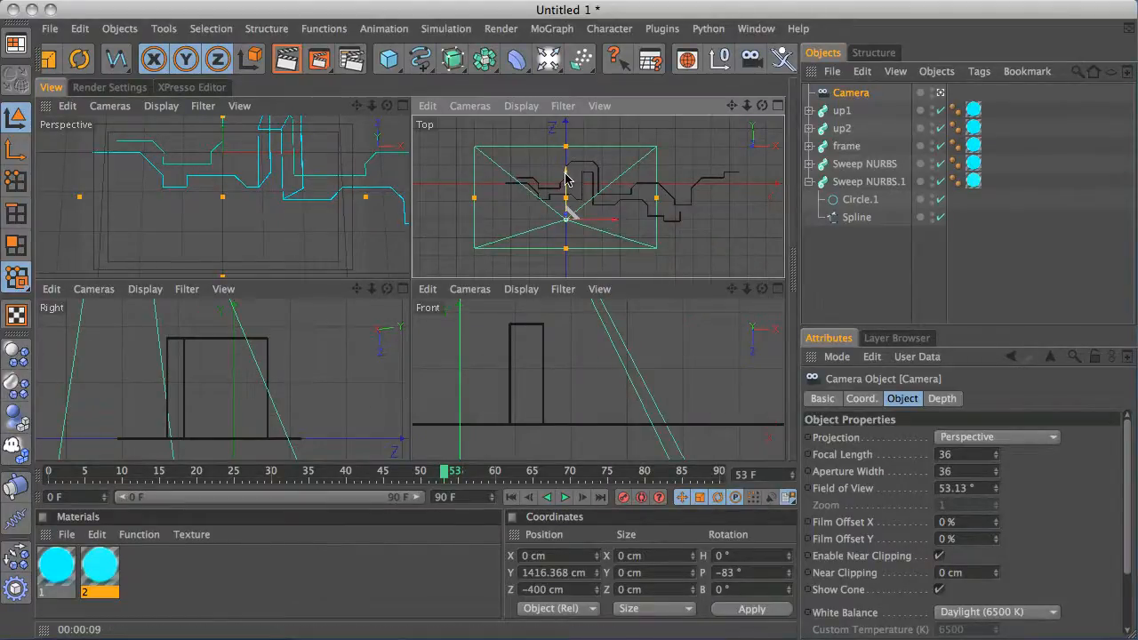
left_click_drag(567, 177, 567, 168)
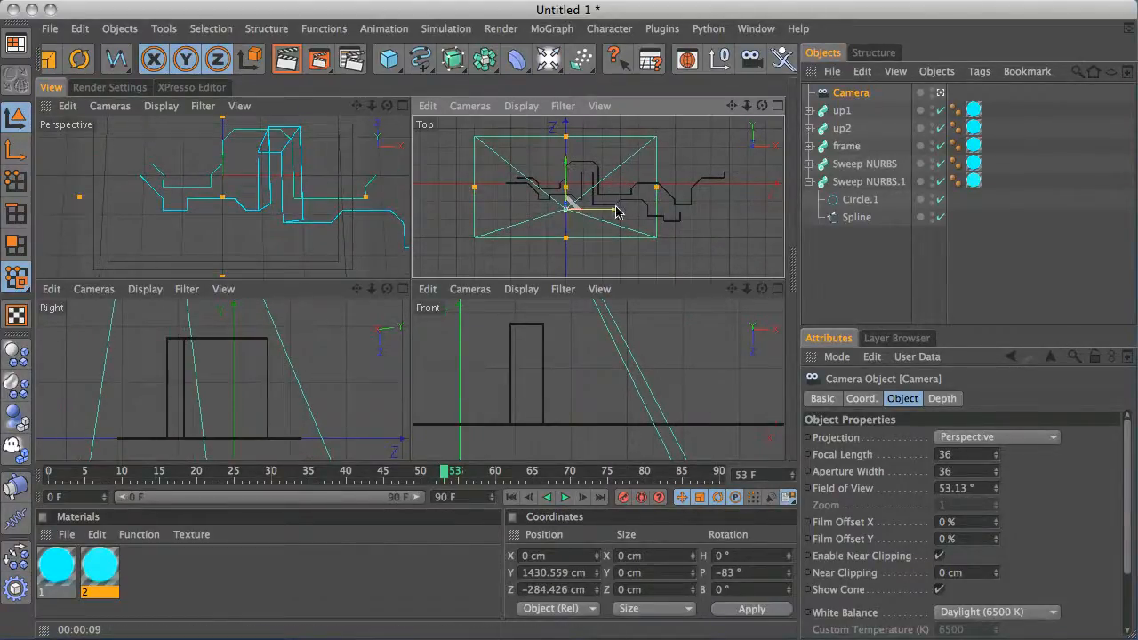
left_click_drag(617, 211, 642, 210)
middle_click(389, 199)
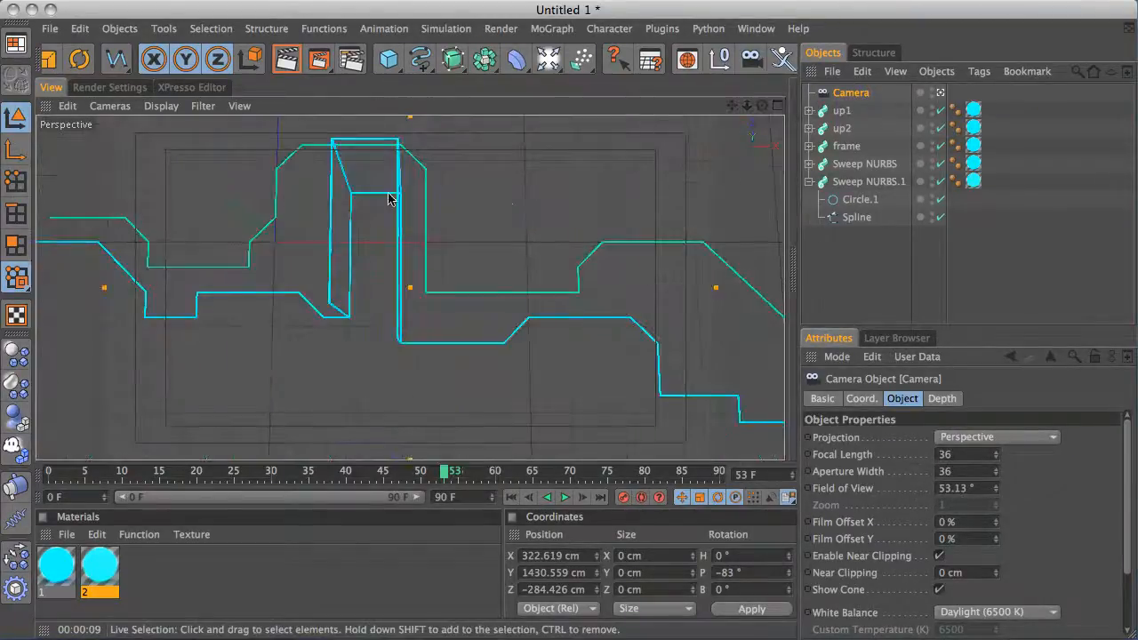
middle_click(521, 229)
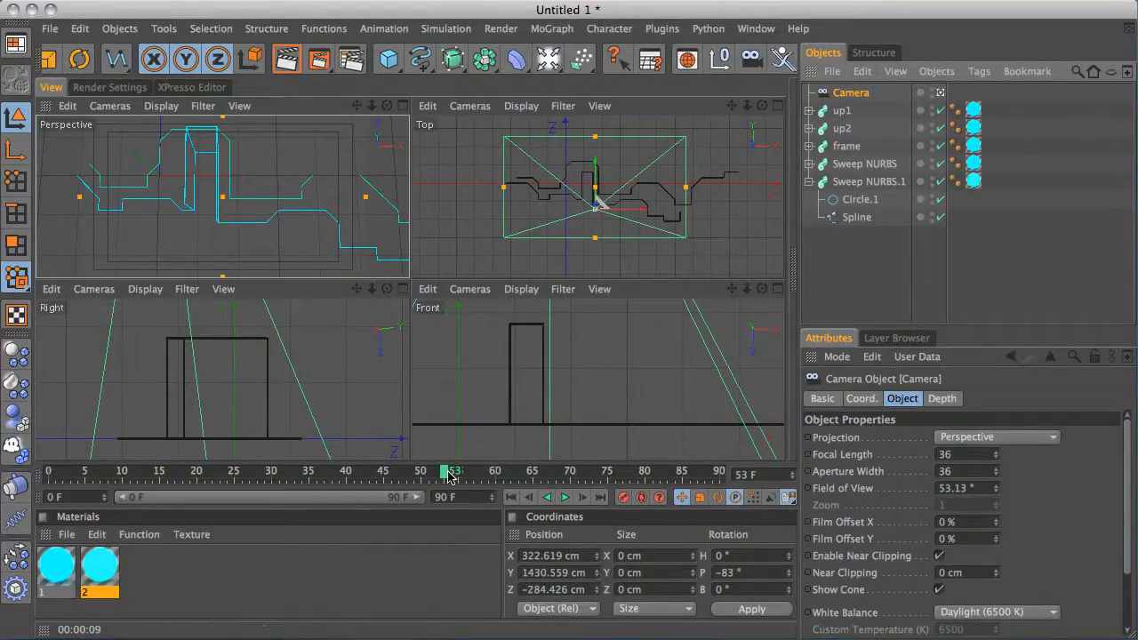
Go to frame 90 and slide the camera along X to about 1740 cm so it frames the right end of the lines
left_click_drag(448, 478, 49, 474)
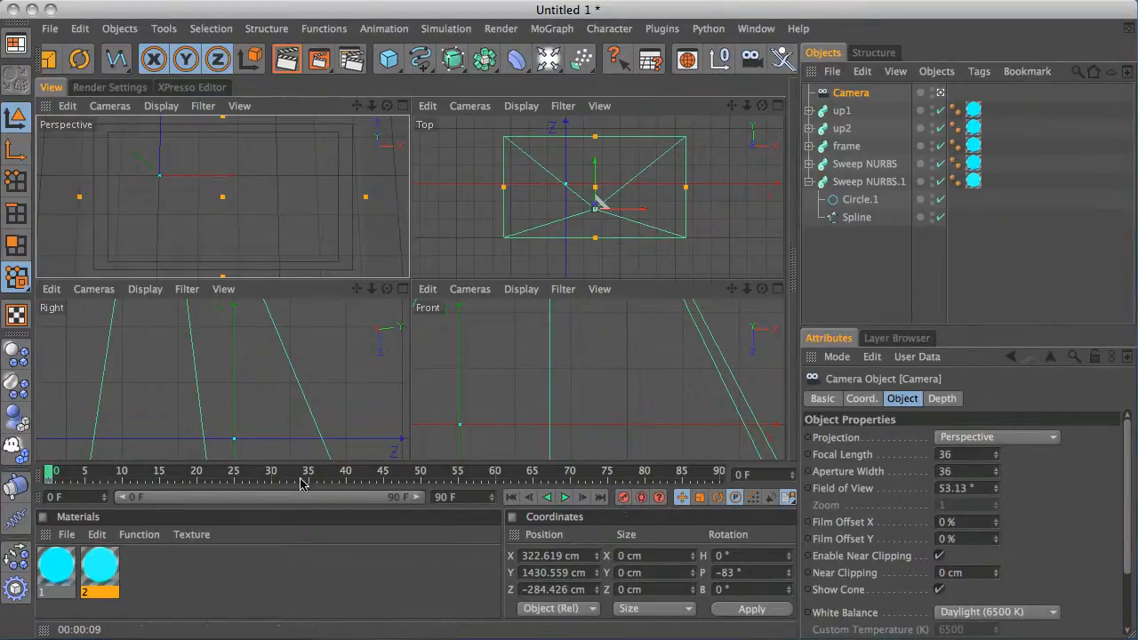
mouse_move(49, 474)
left_mouse_down()
mouse_move(484, 473)
mouse_move(376, 456)
mouse_move(622, 457)
mouse_move(653, 374)
left_mouse_up()
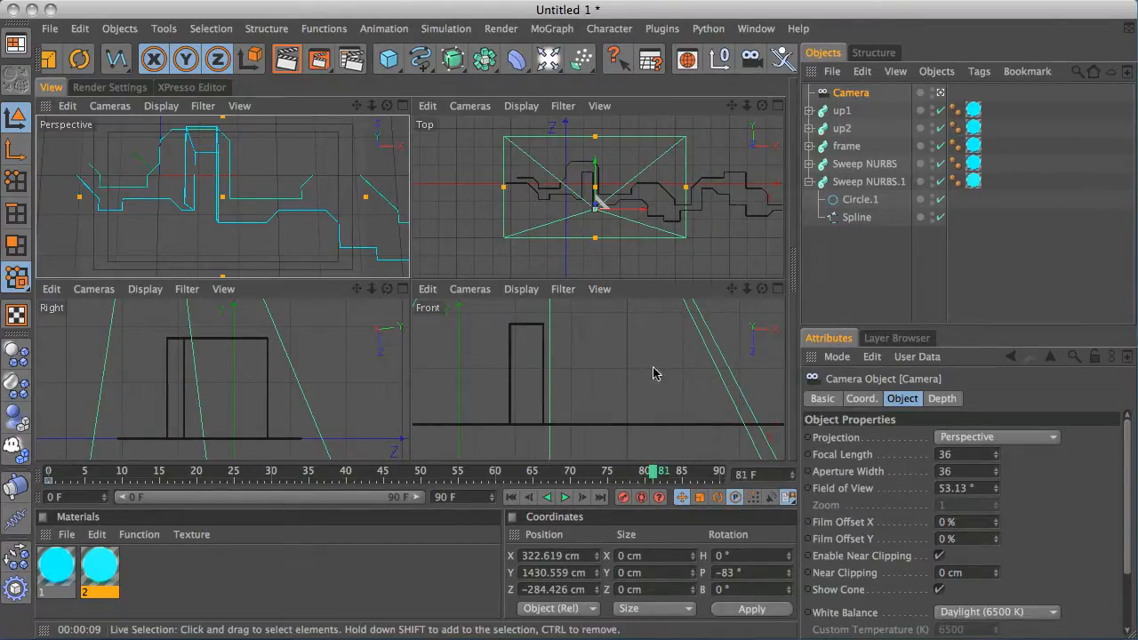
middle_click_drag(629, 211, 532, 219, "alt")
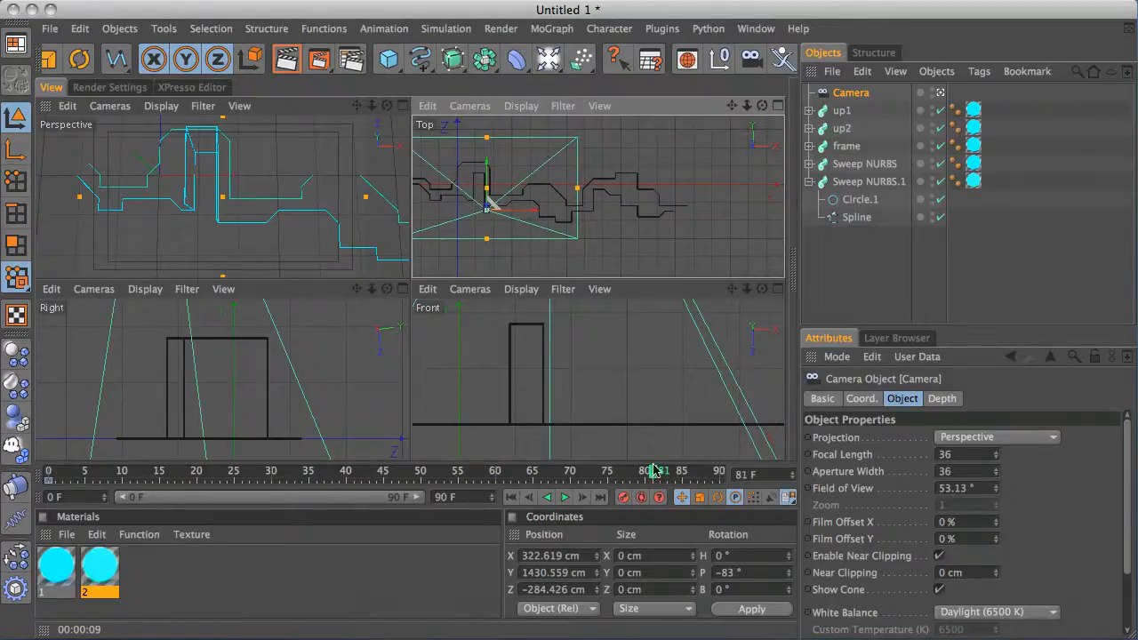
left_click_drag(653, 470, 687, 477)
left_click_drag(487, 208, 662, 209)
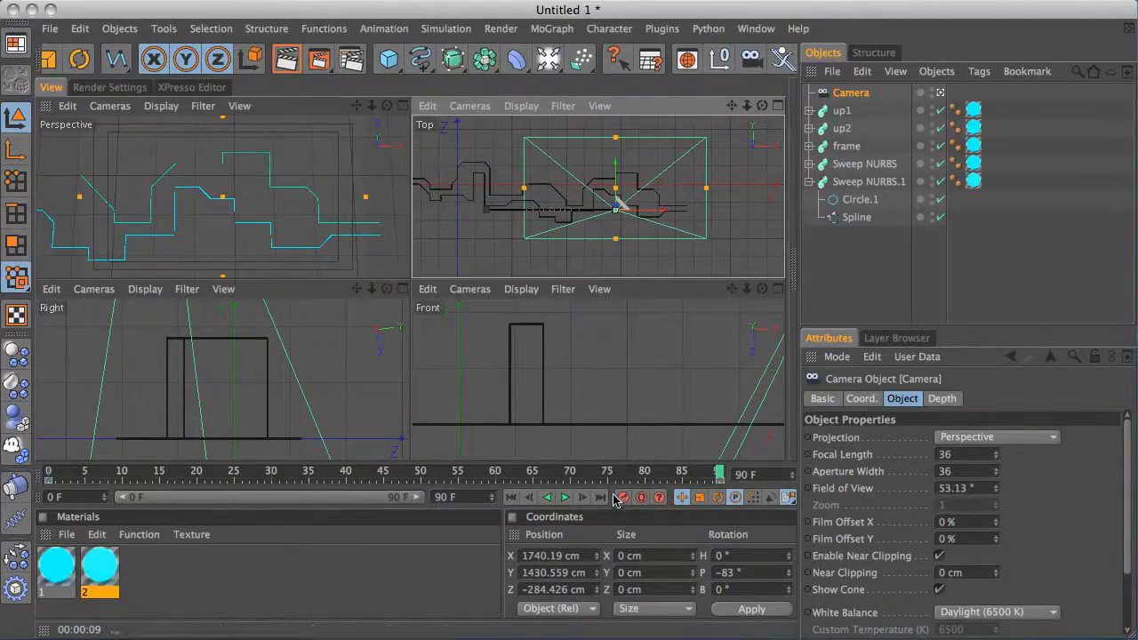
Enlarge the camera view to check the framing at frame 90, then return to frame 0
middle_click(322, 232)
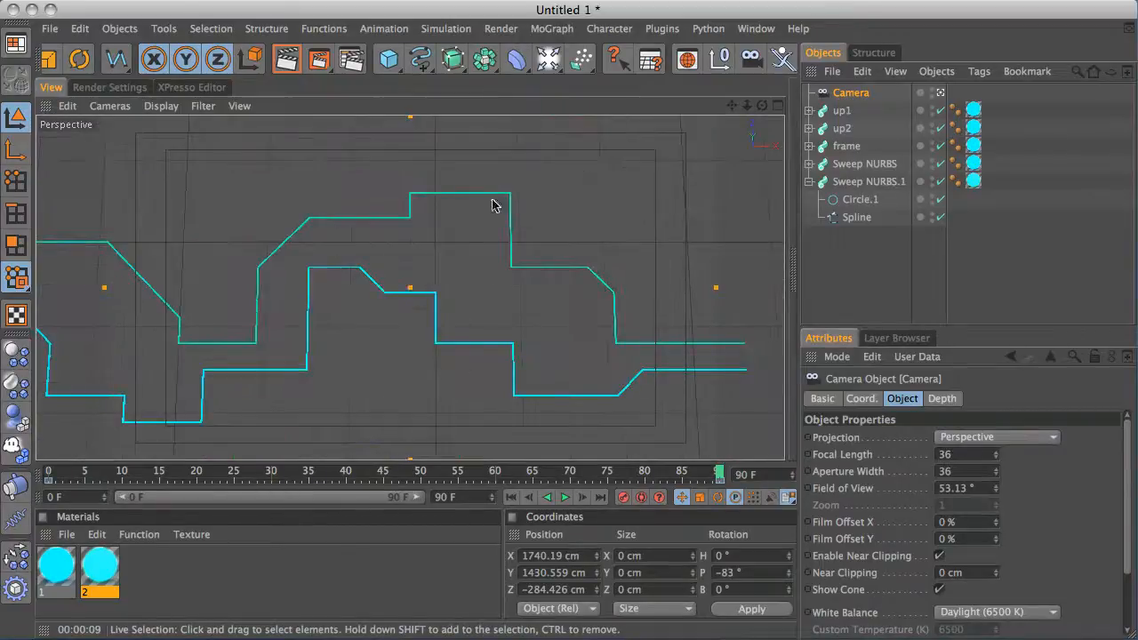
middle_click(449, 274)
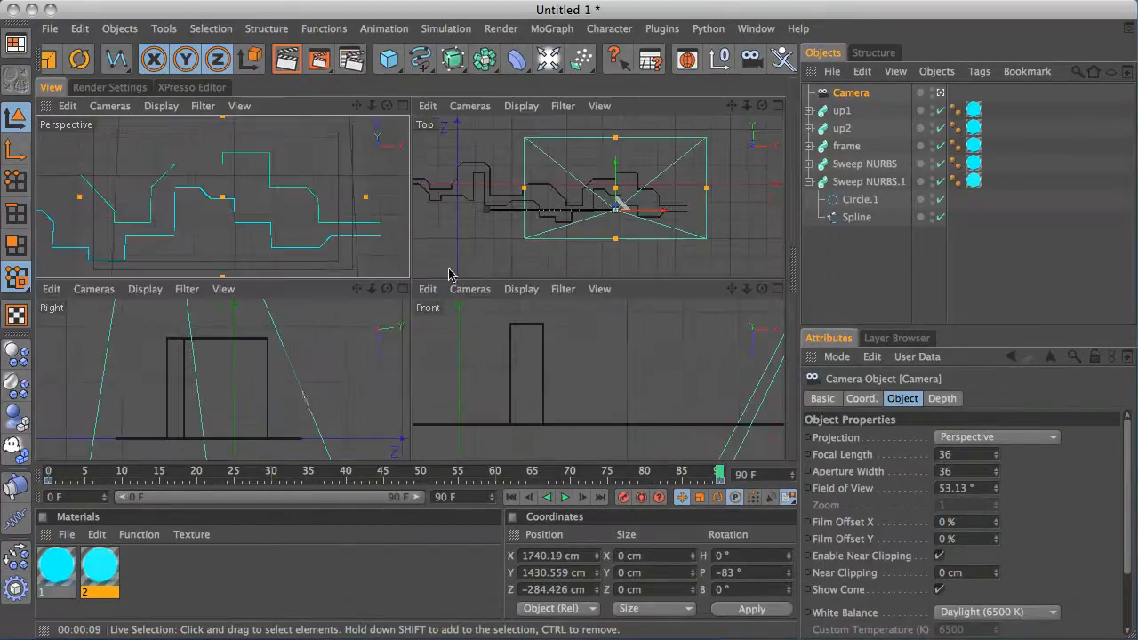
middle_click(341, 228)
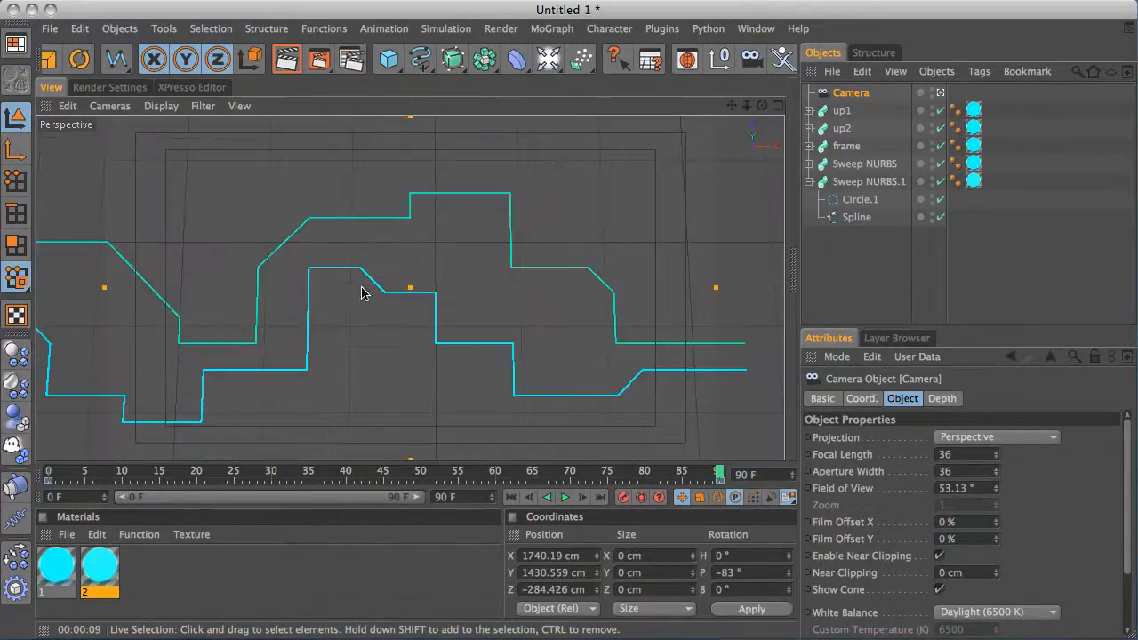
left_click_drag(55, 476, 45, 473)
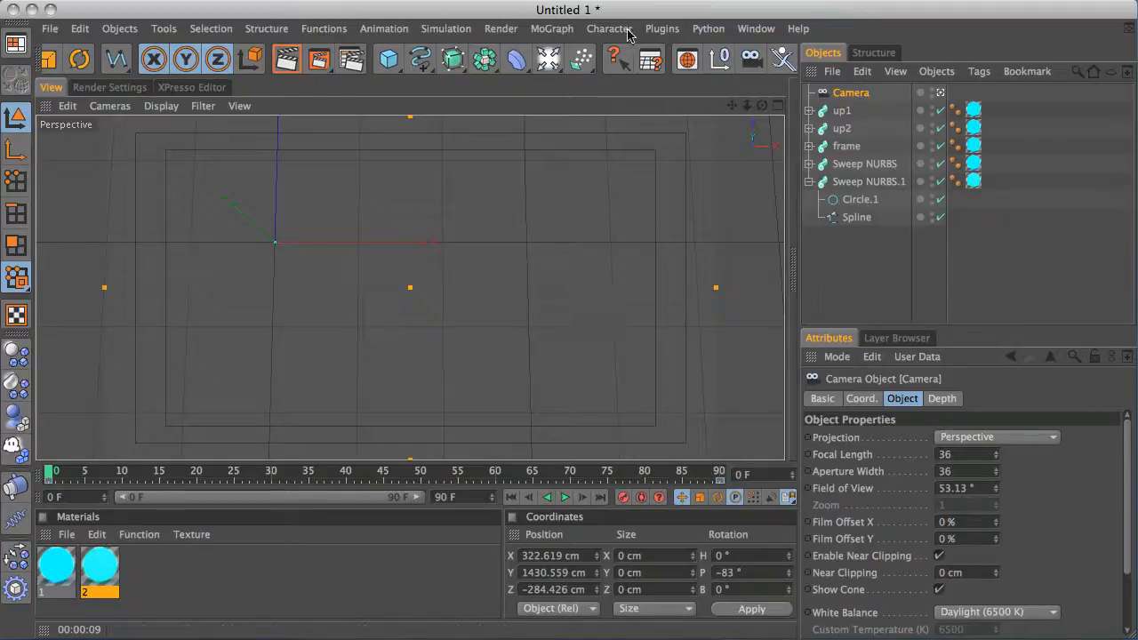
Open the Timeline window and set the camera's position keys to Linear interpolation
left_click(752, 29)
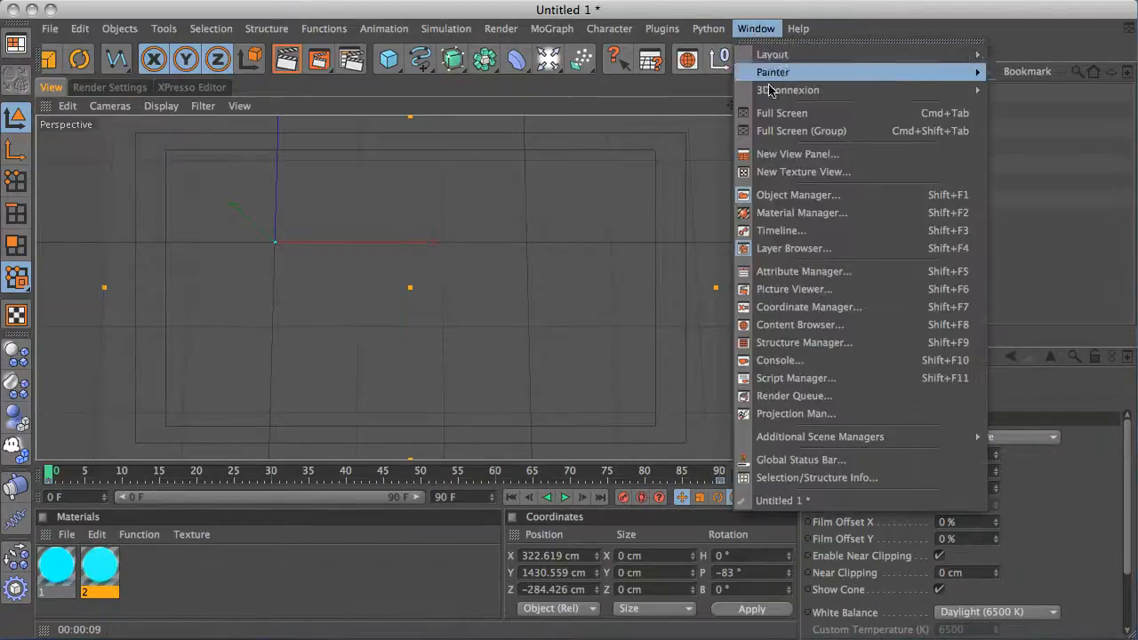
left_click(808, 234)
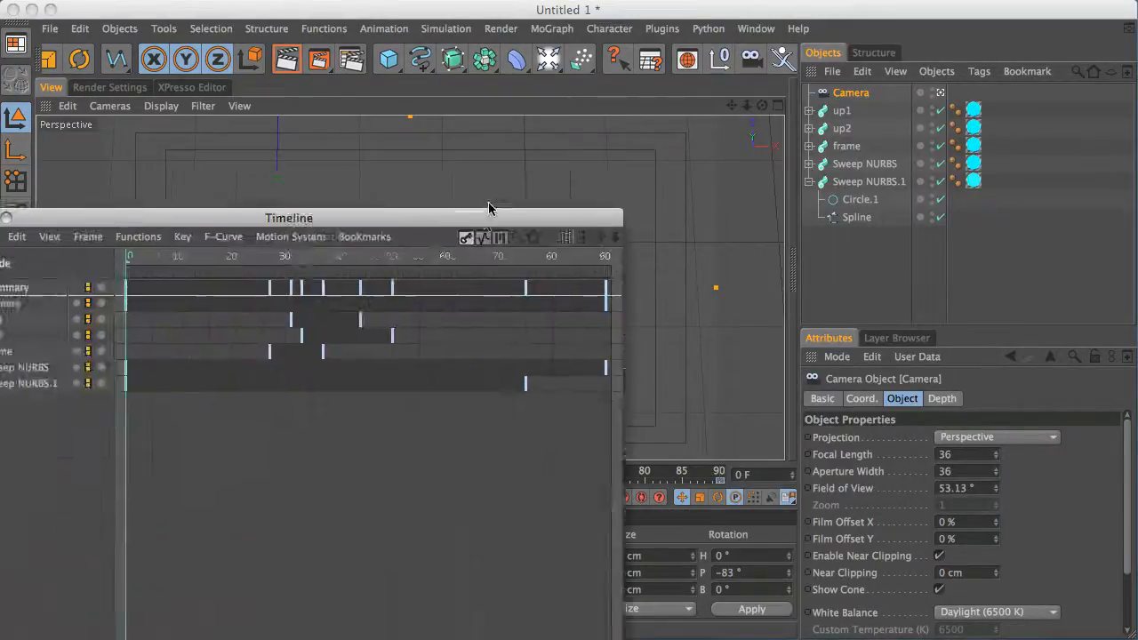
left_click_drag(490, 206, 655, 181)
left_click(236, 276)
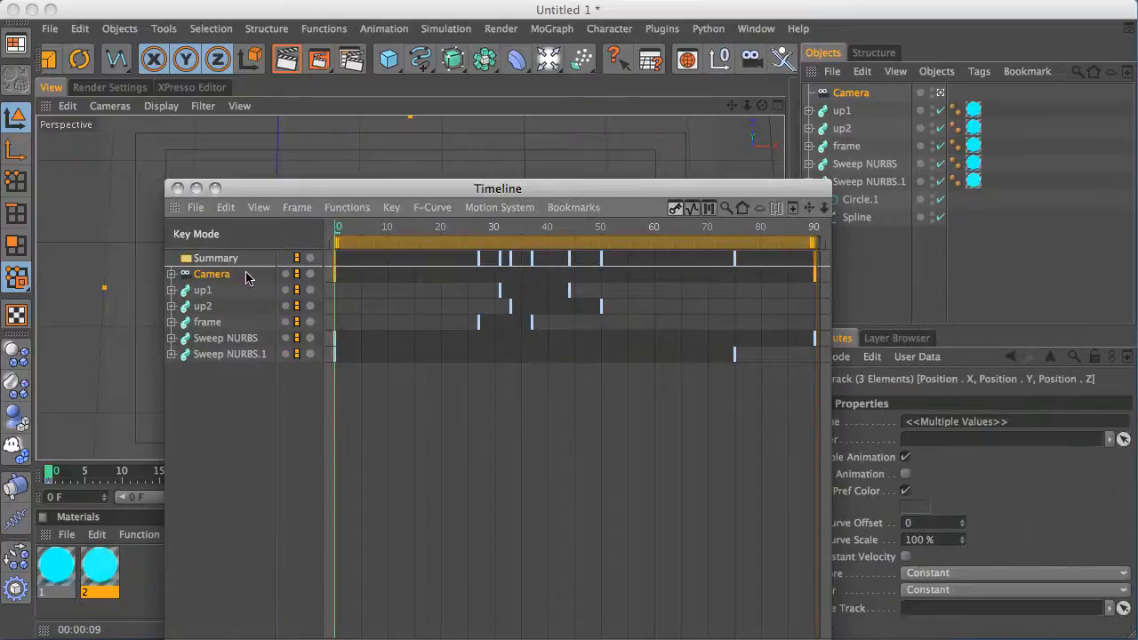
left_click(297, 207)
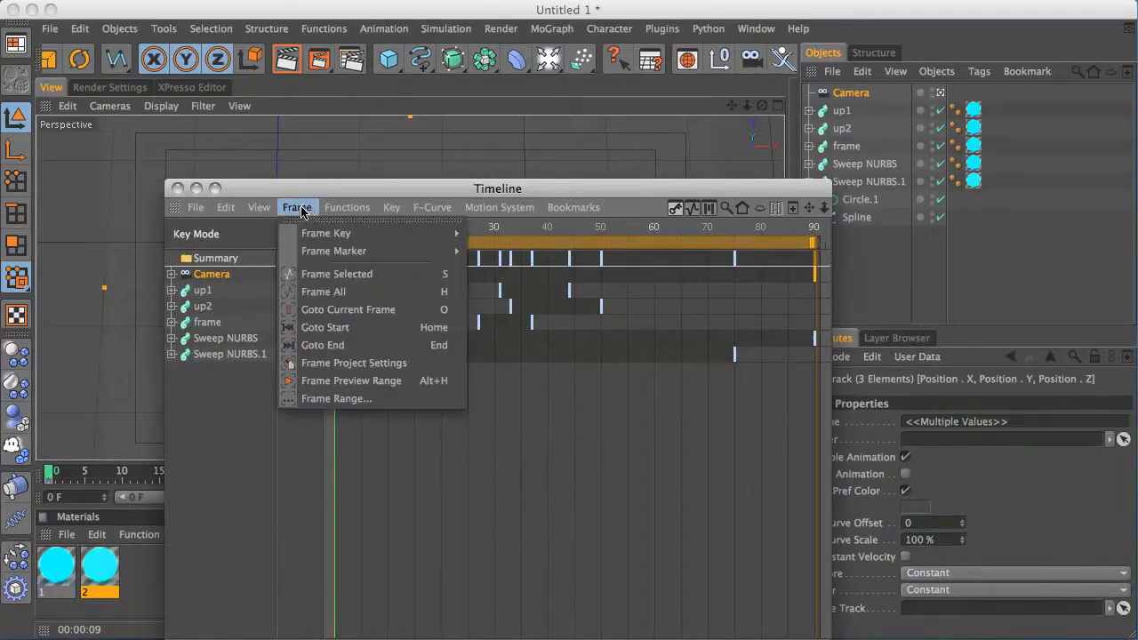
mouse_move(391, 207)
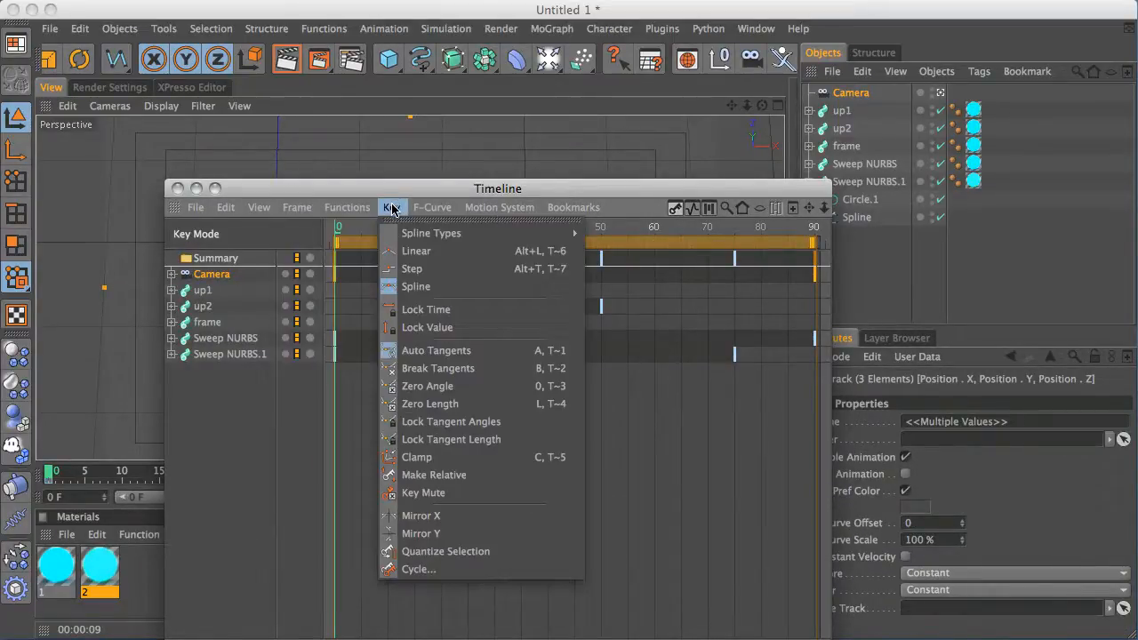
left_click(421, 255)
left_click(178, 188)
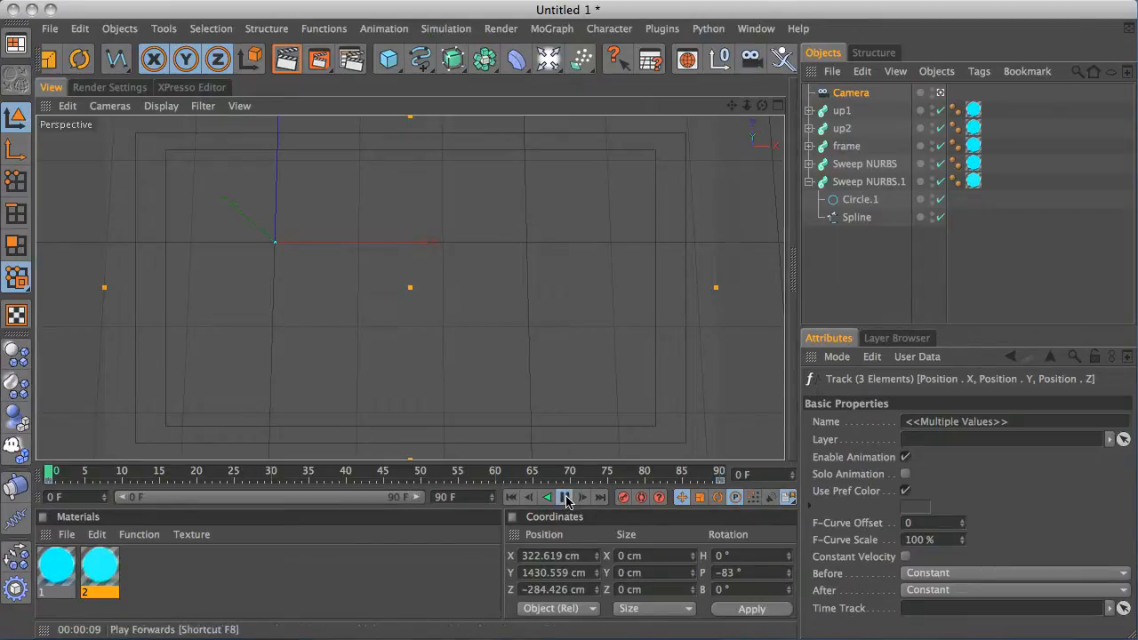
Play the animation to preview the camera move, then stop and rewind to the start
left_click(566, 498)
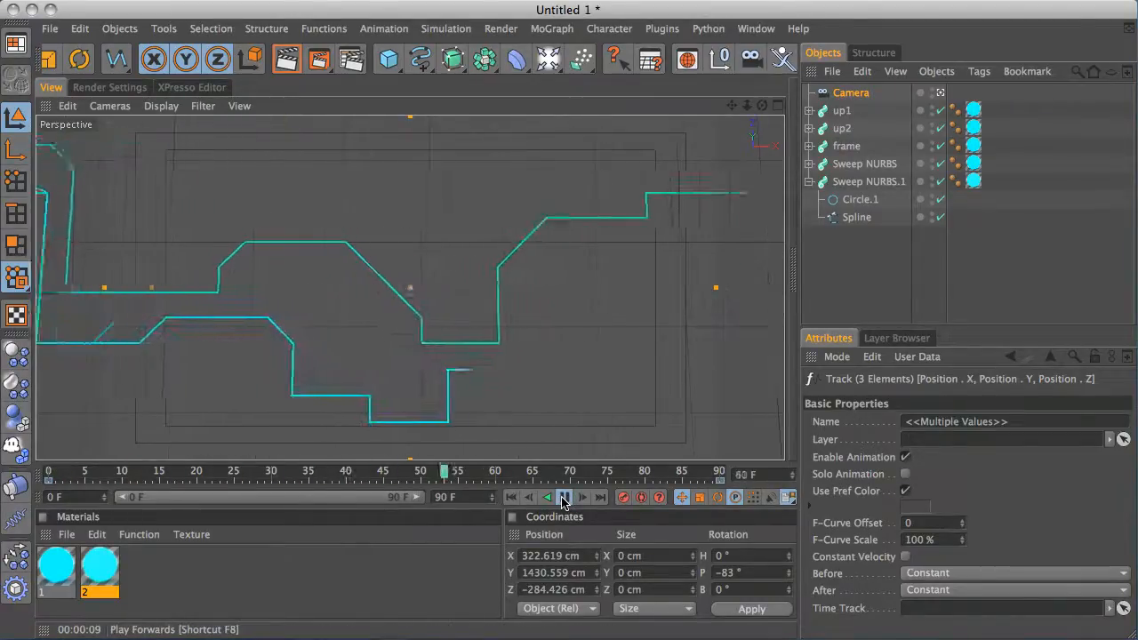
left_click(564, 499)
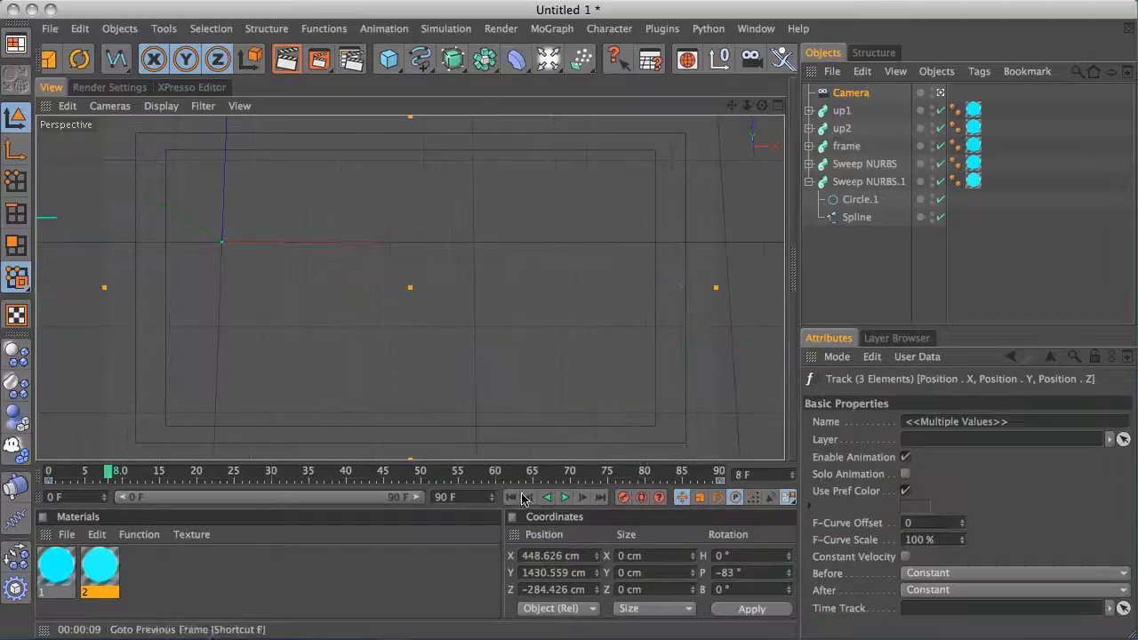
left_click_drag(124, 472, 48, 477)
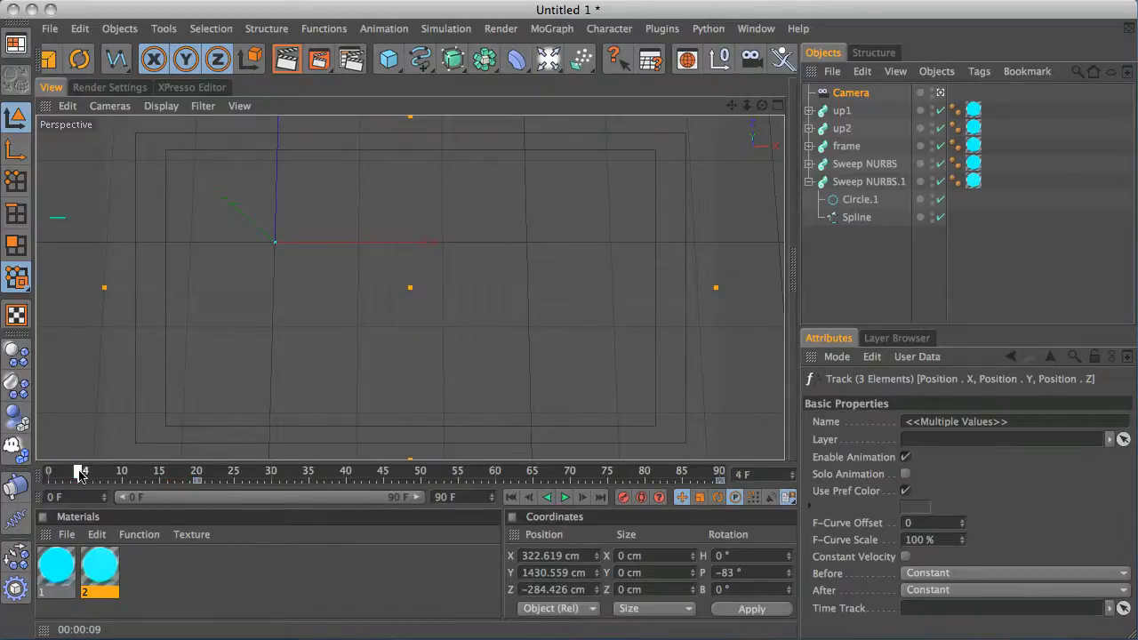
Scrub to frame 39 and render the active view as a test
left_click_drag(78, 475, 340, 469)
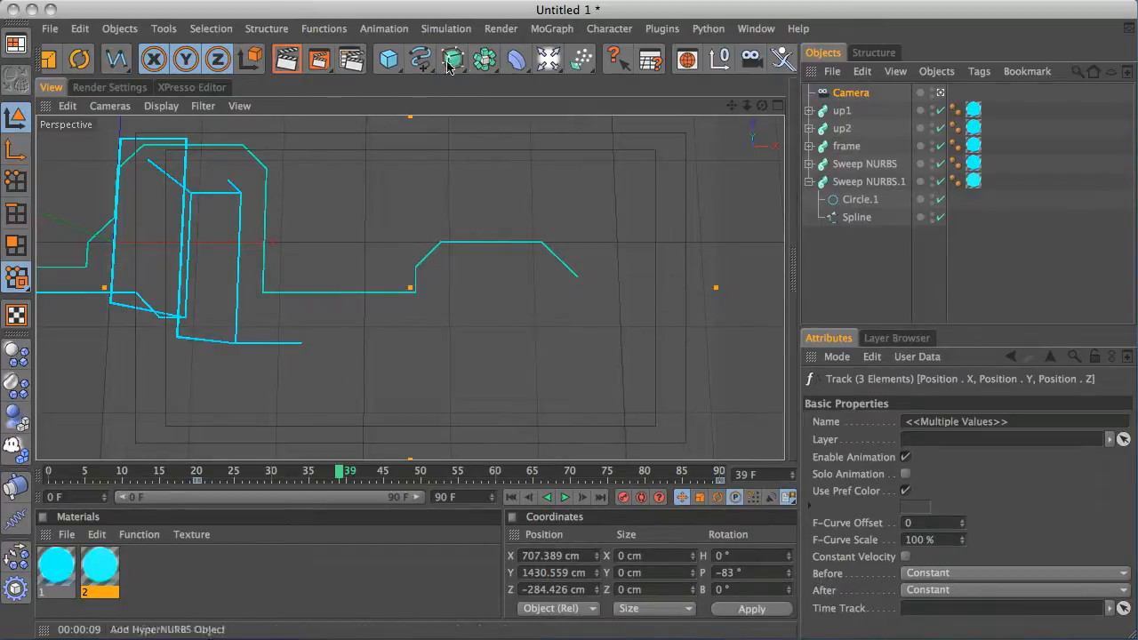
left_click(288, 62)
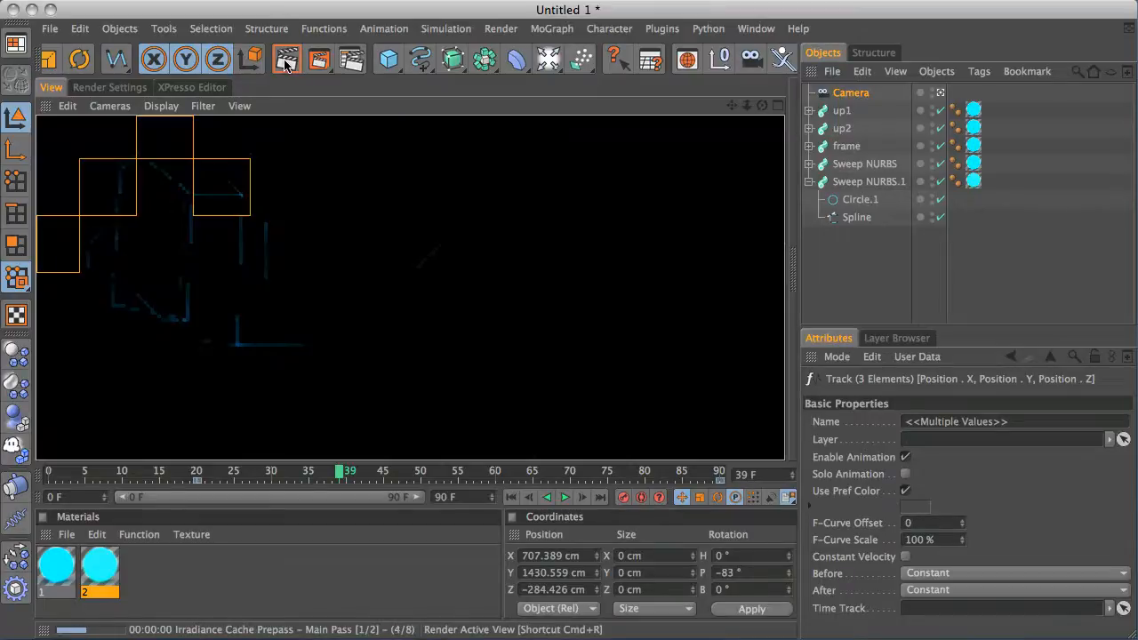
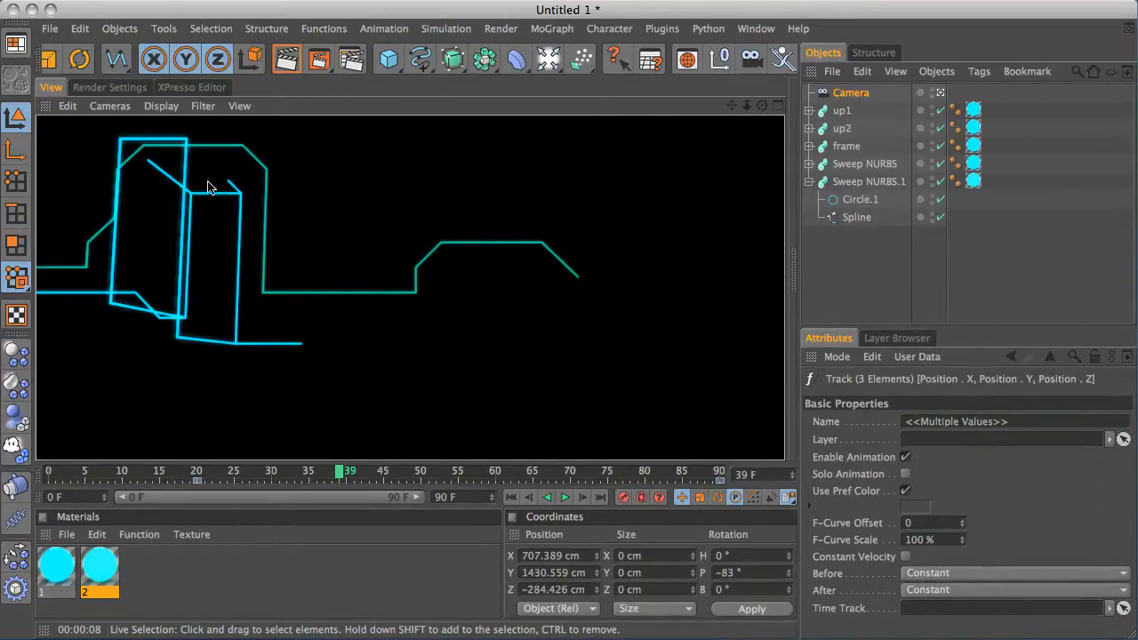
Reframe the camera by shifting its position in the top view and tilting its pitch, then scrub to frame 37
middle_click(333, 278)
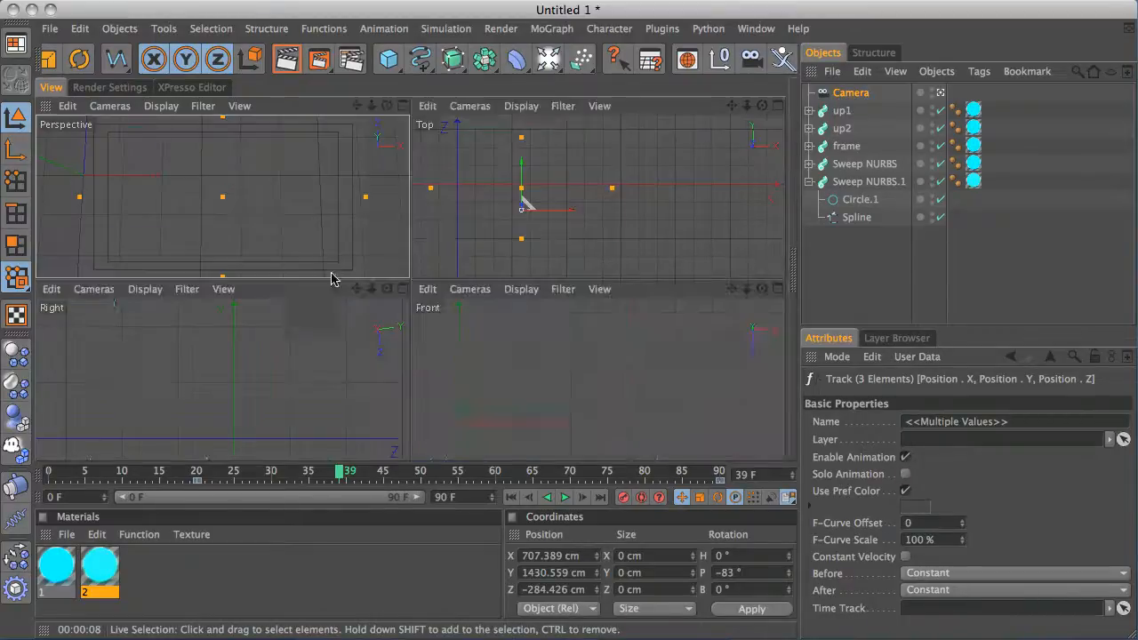
middle_click(302, 233)
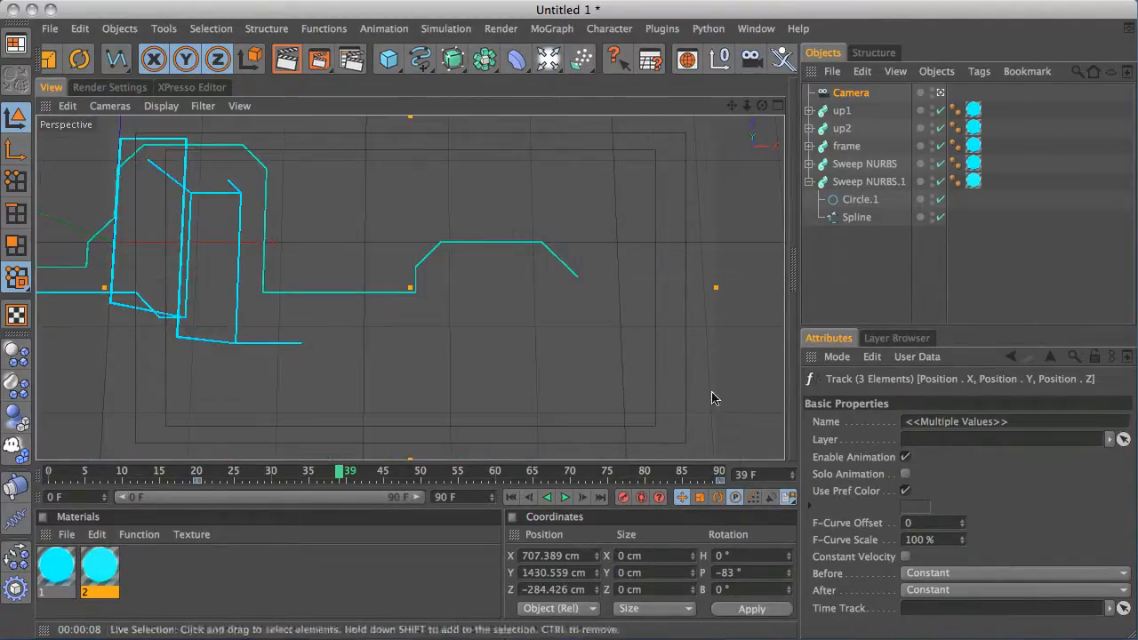
middle_click(622, 229)
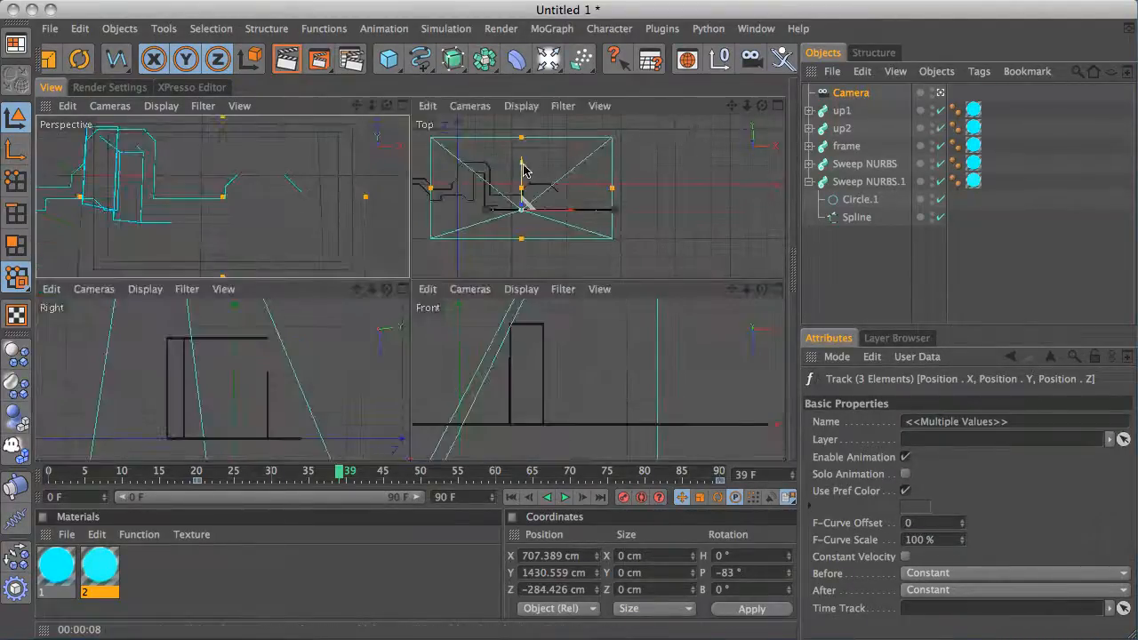
left_click_drag(522, 171, 498, 218)
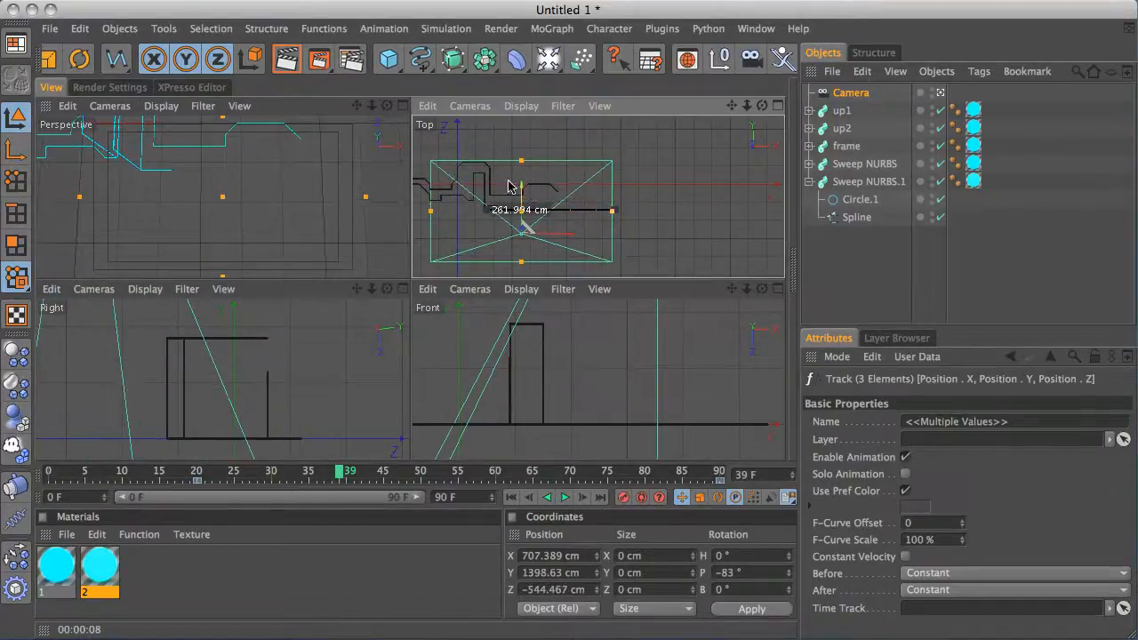
middle_click(367, 199)
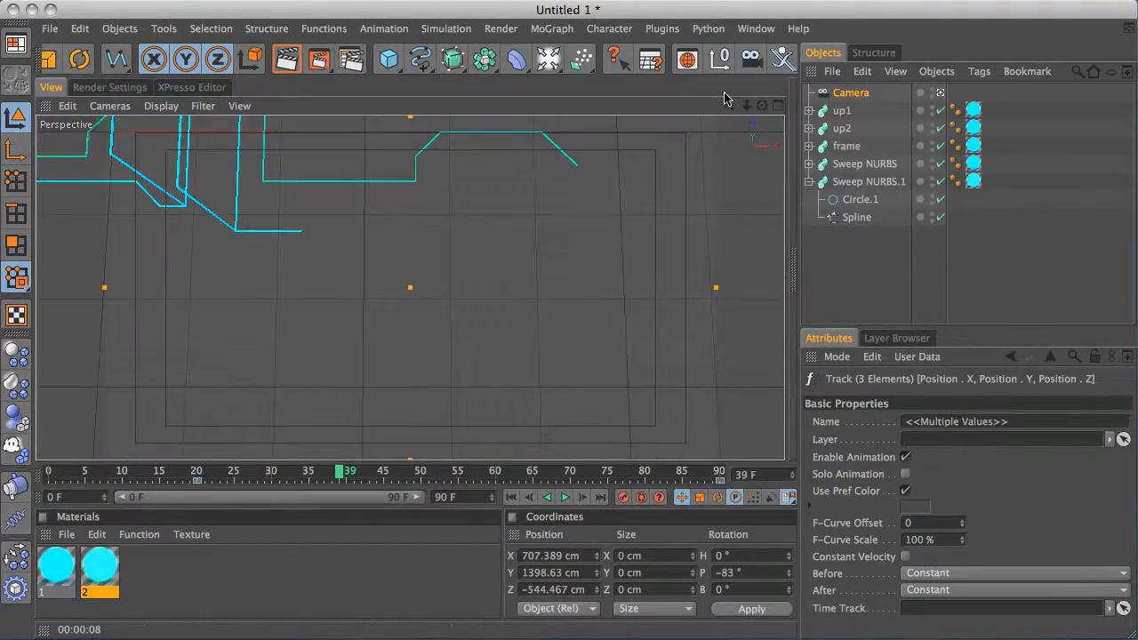
right_click_drag(695, 166, 414, 213, "alt")
middle_click_drag(536, 175, 542, 184, "alt")
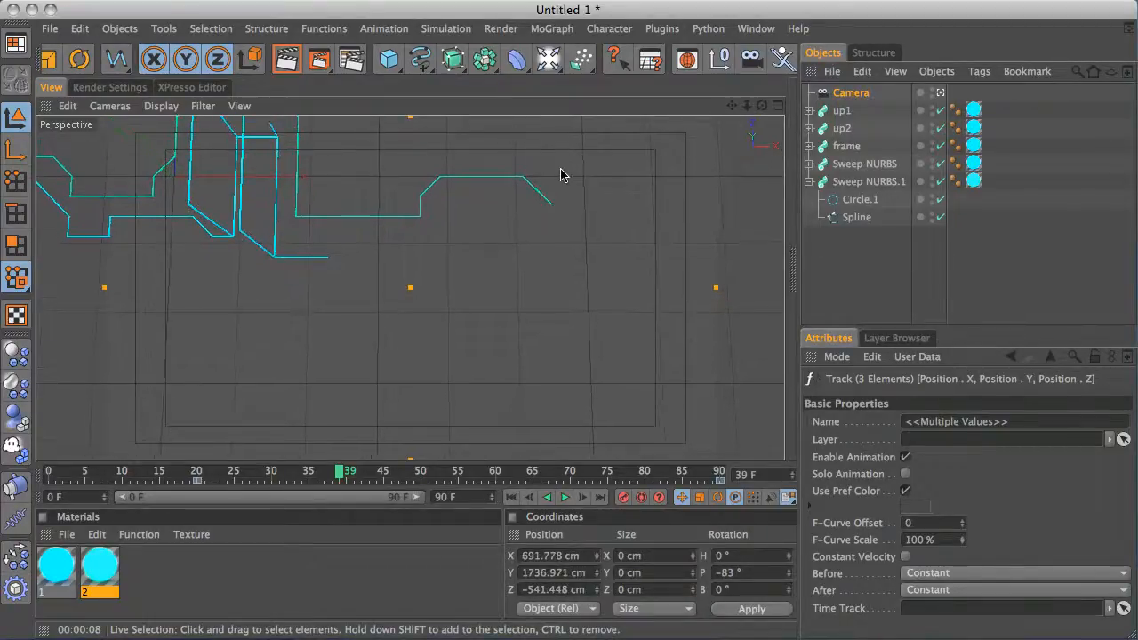
left_click_drag(561, 170, 563, 187, "alt")
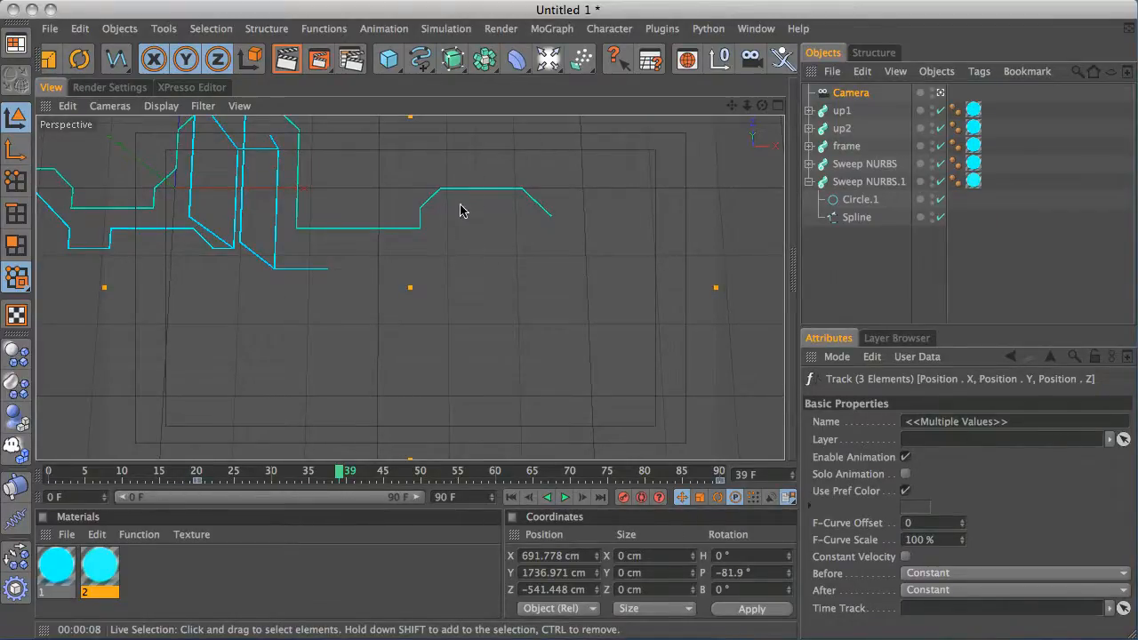
left_click_drag(343, 465, 326, 391)
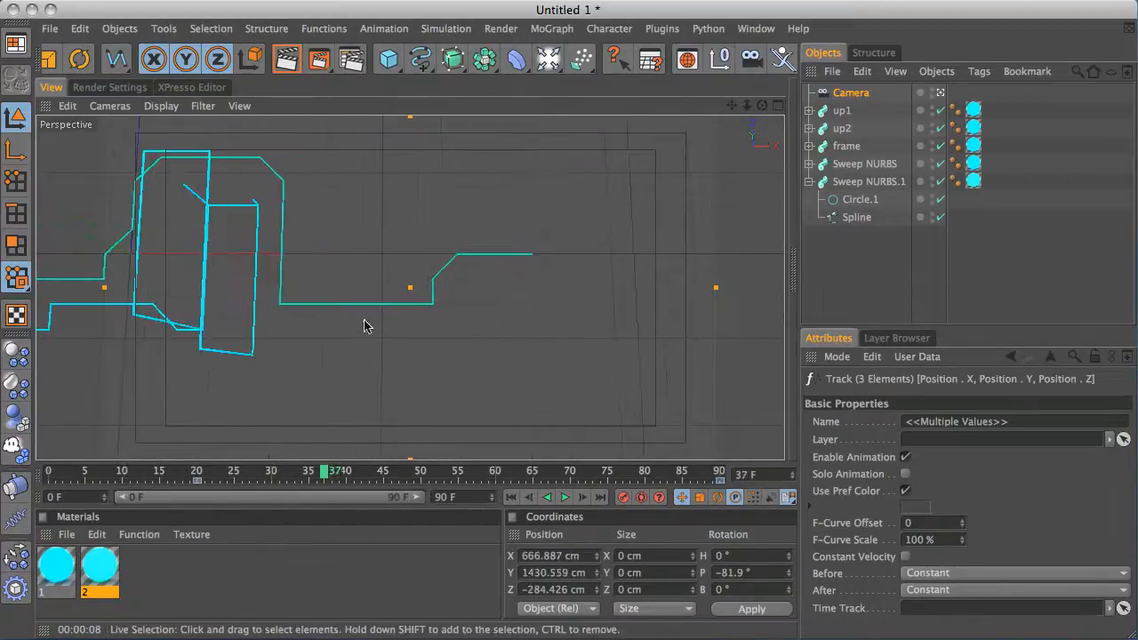
Copy the first cyan material from Untitled 1 and paste it into the new Untitled 2 document
middle_click(436, 277)
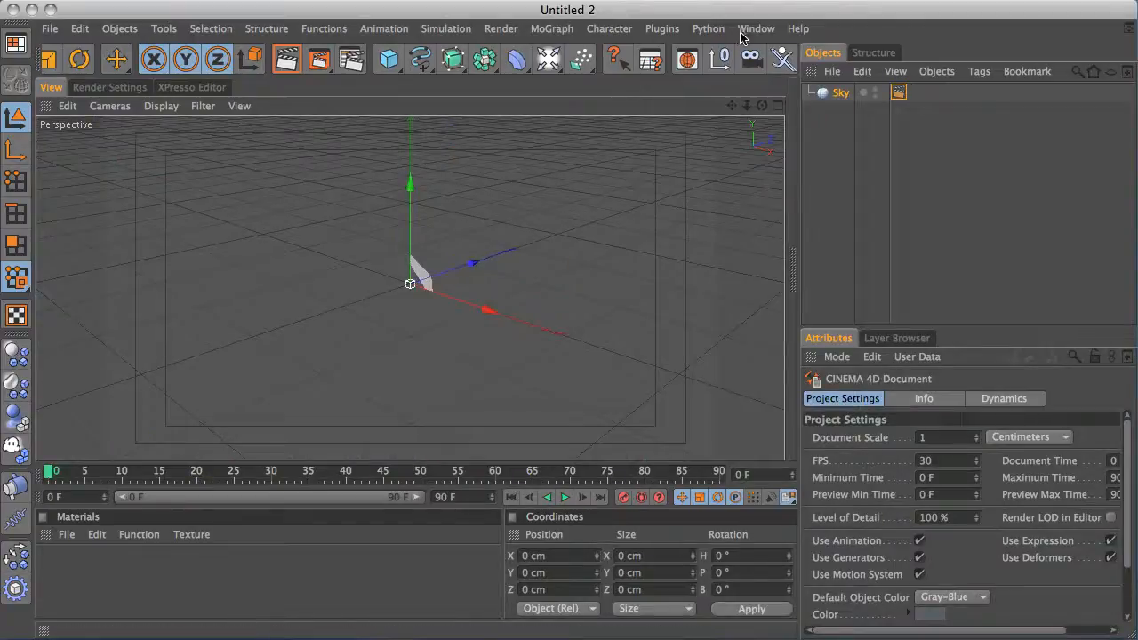
left_click(756, 28)
left_click(778, 518)
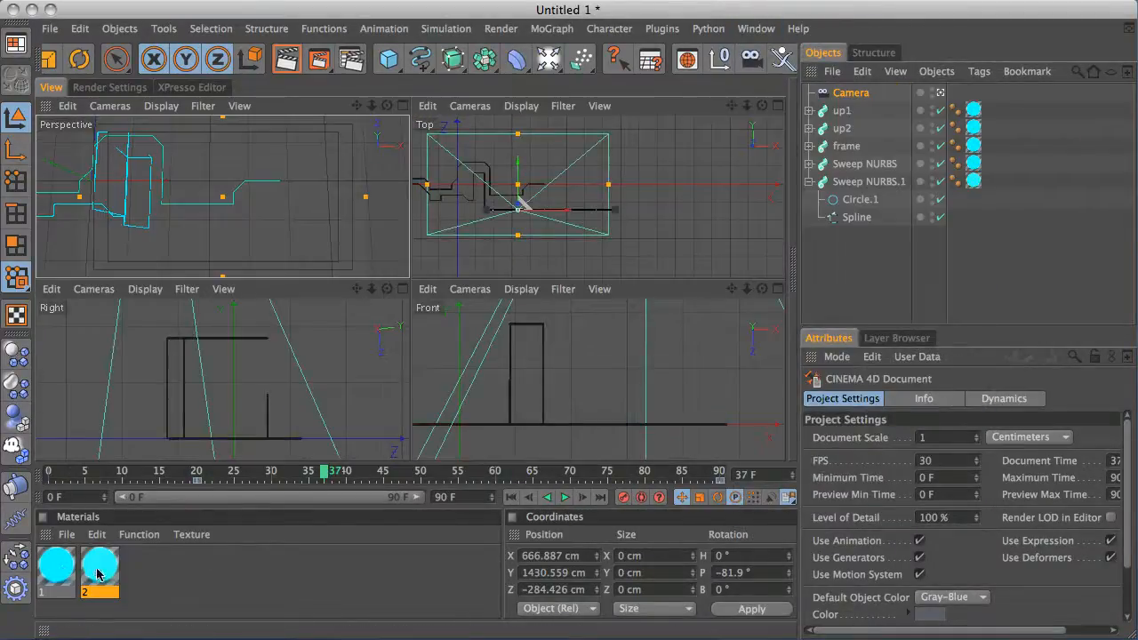
left_click(55, 570)
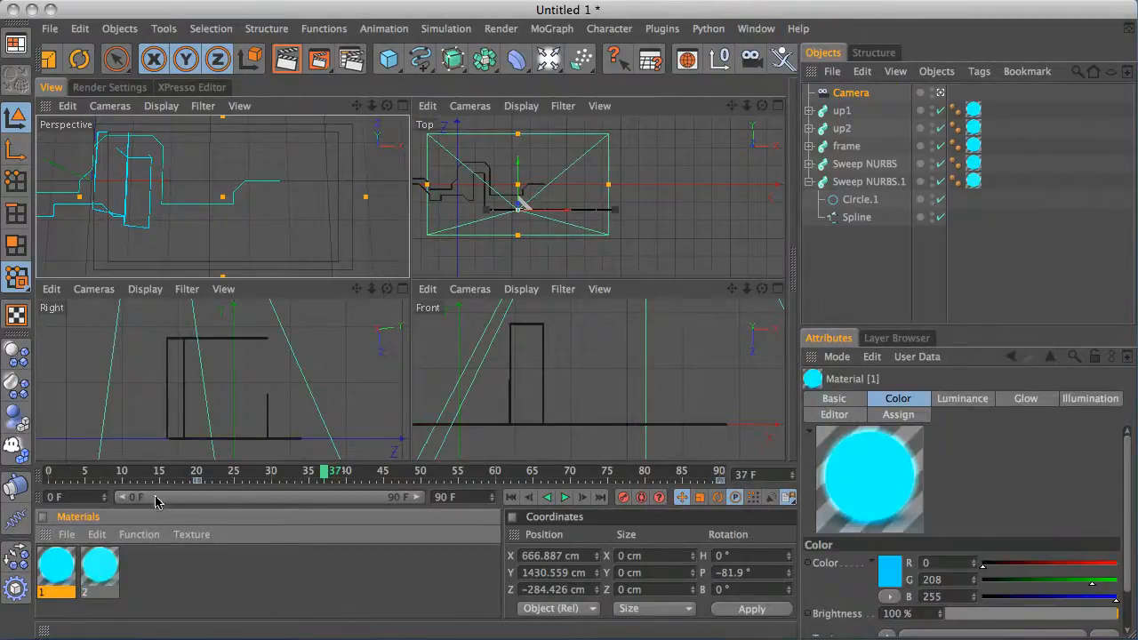
left_click(756, 28)
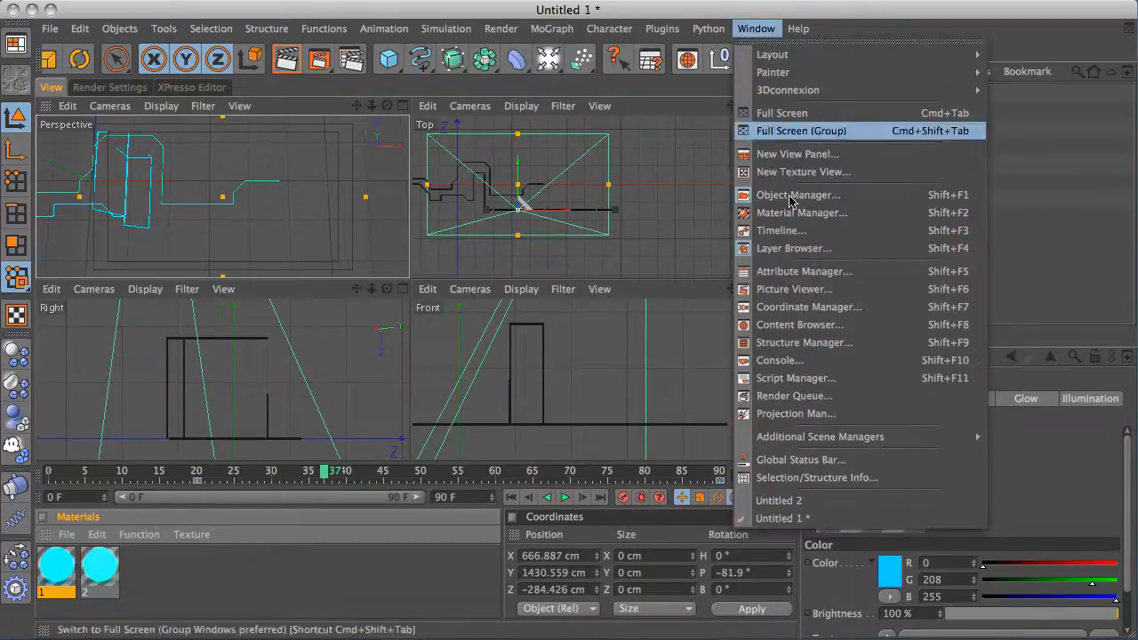
left_click(812, 501)
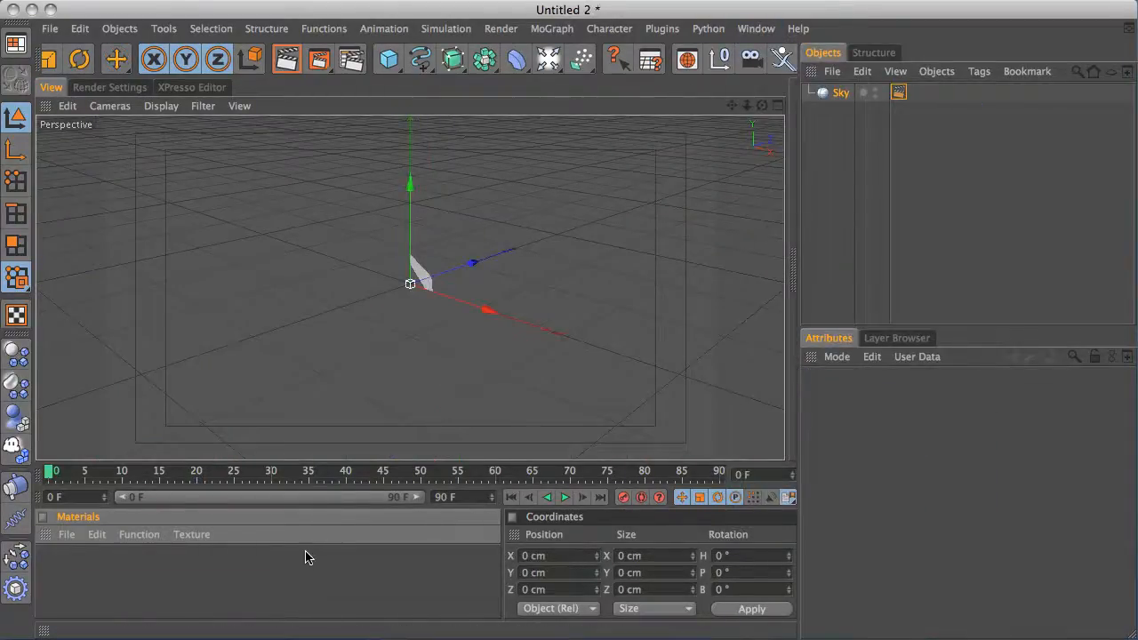
key("ctrl+v")
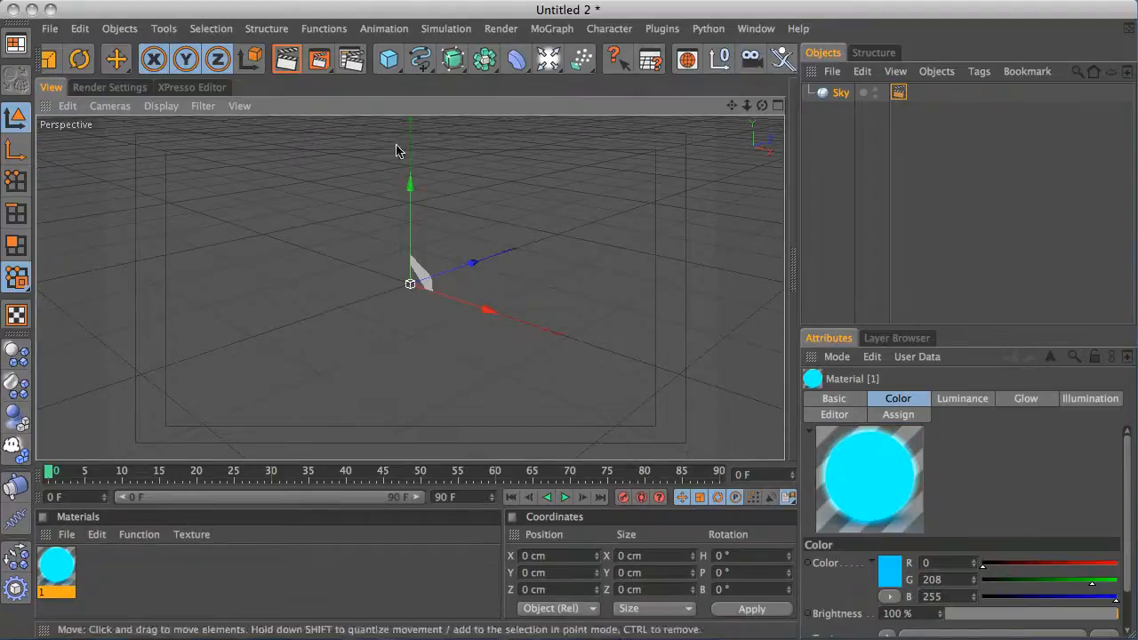
Add a cube, make it editable and set its Y position to 100 cm
left_click(389, 59)
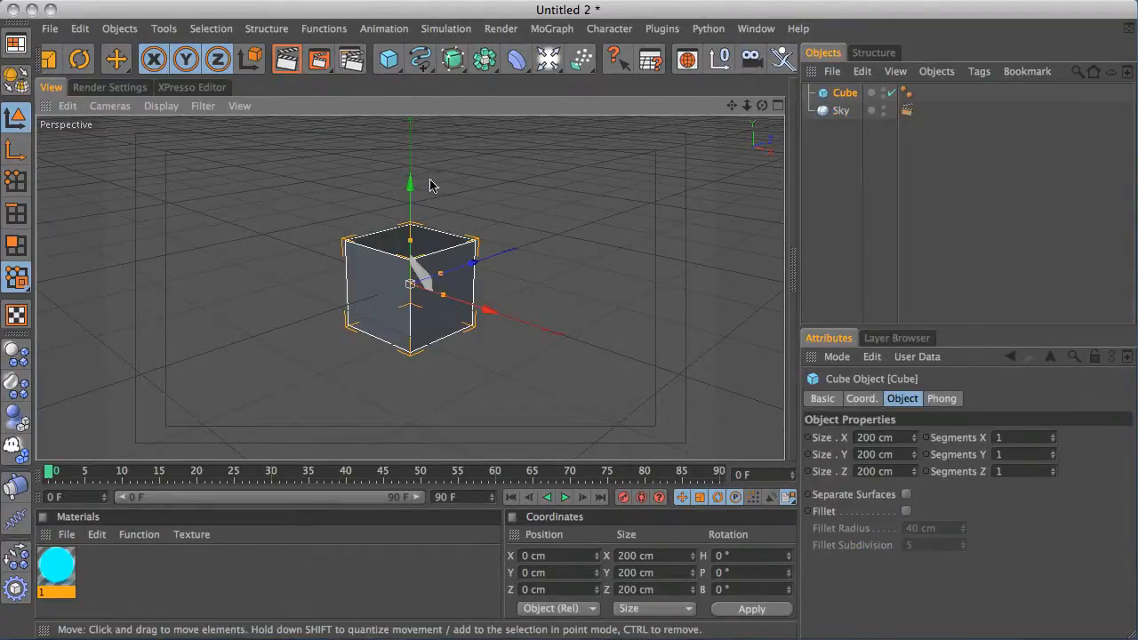
key("c")
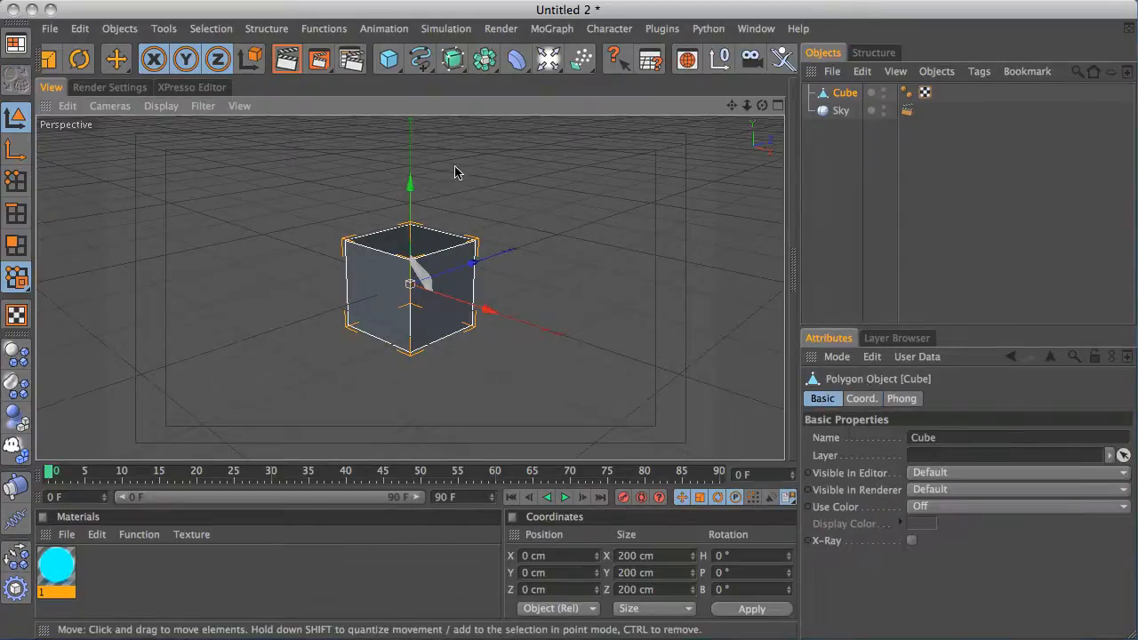
left_click(556, 572)
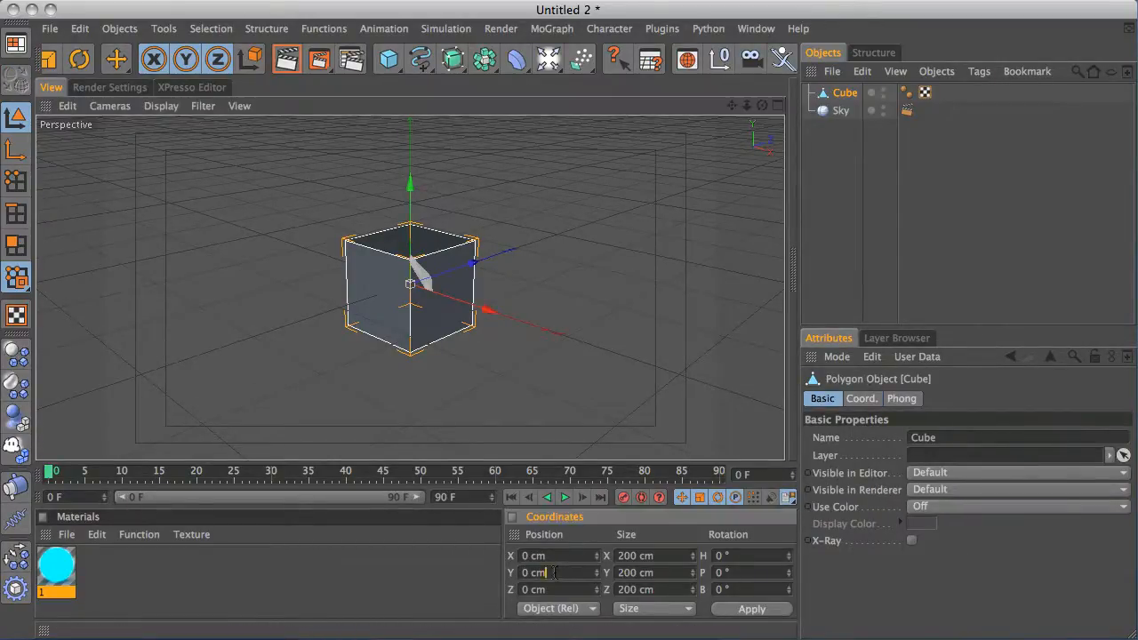
type("100")
key("Return")
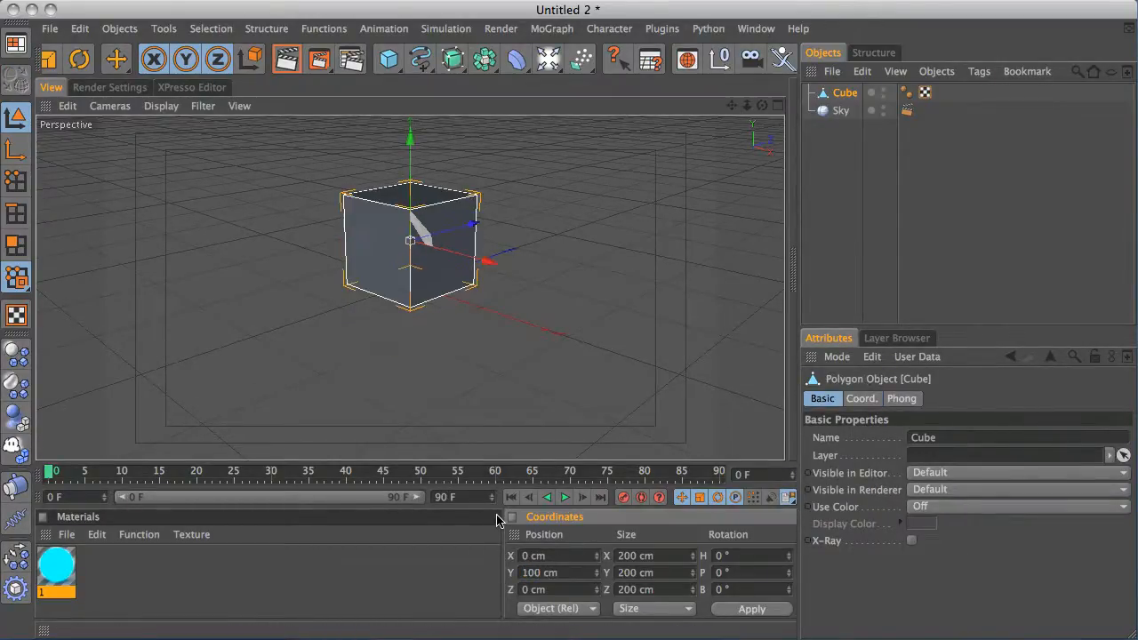
In axis mode, set the cube's axis Y position to 0 cm so it sits at the base, then return to model mode
left_click_drag(344, 209, 356, 235, "alt")
left_click(17, 150)
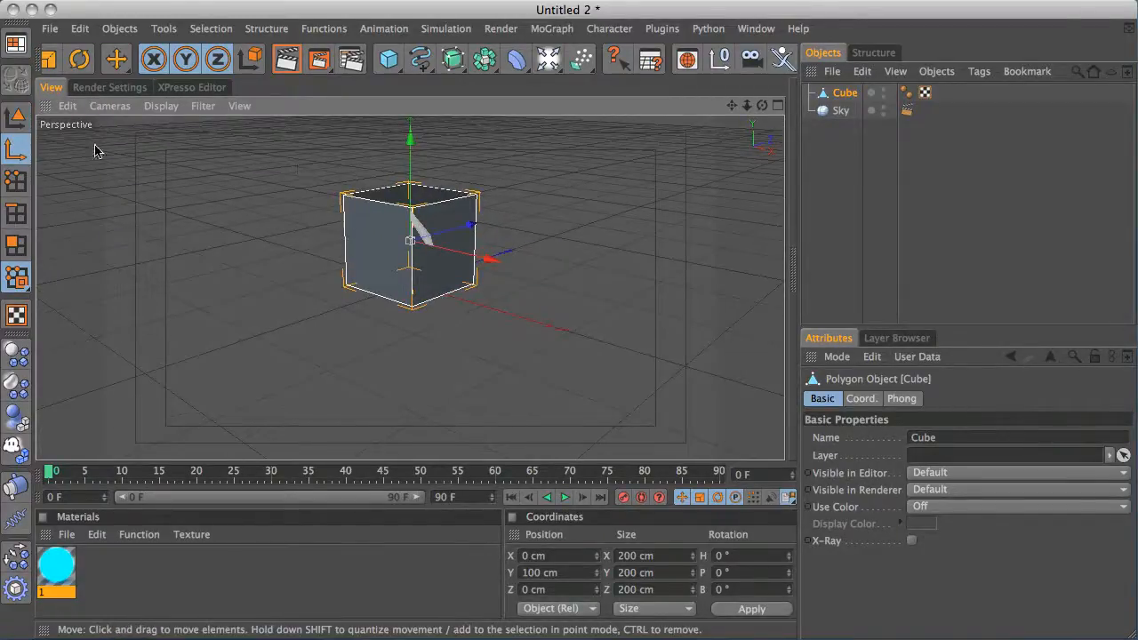
double_click(547, 573)
type("0")
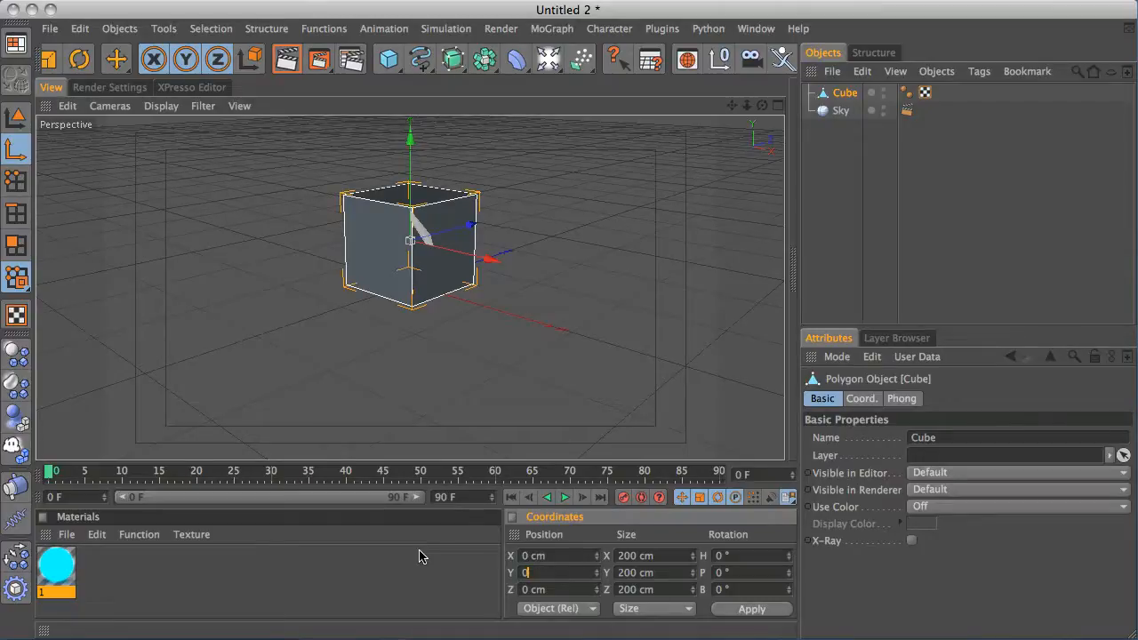
key("Return")
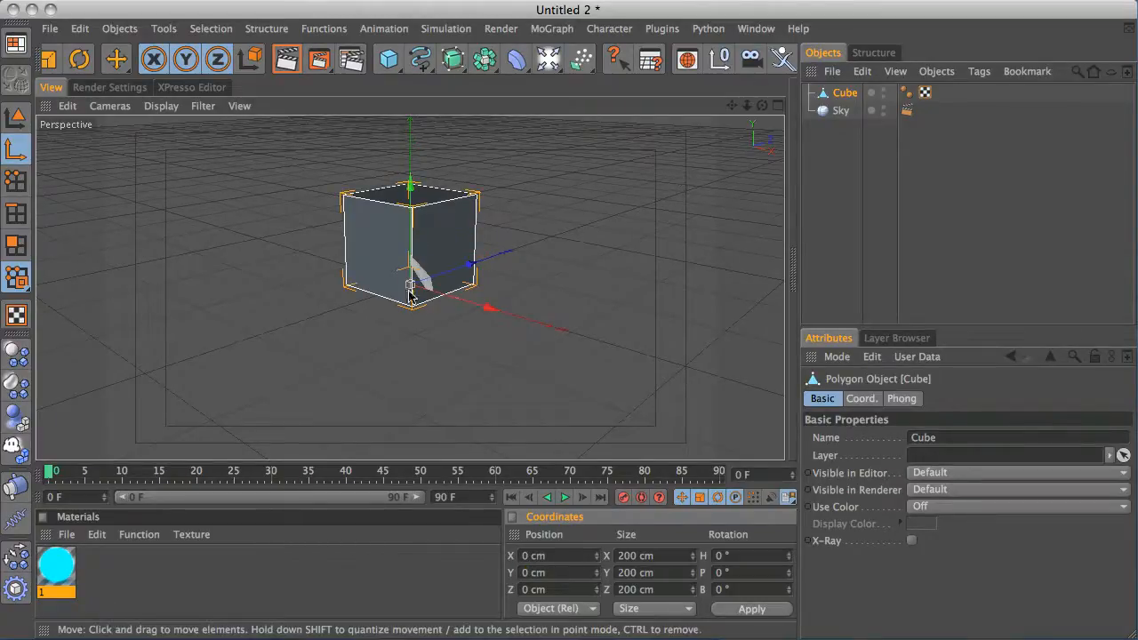
left_click(16, 117)
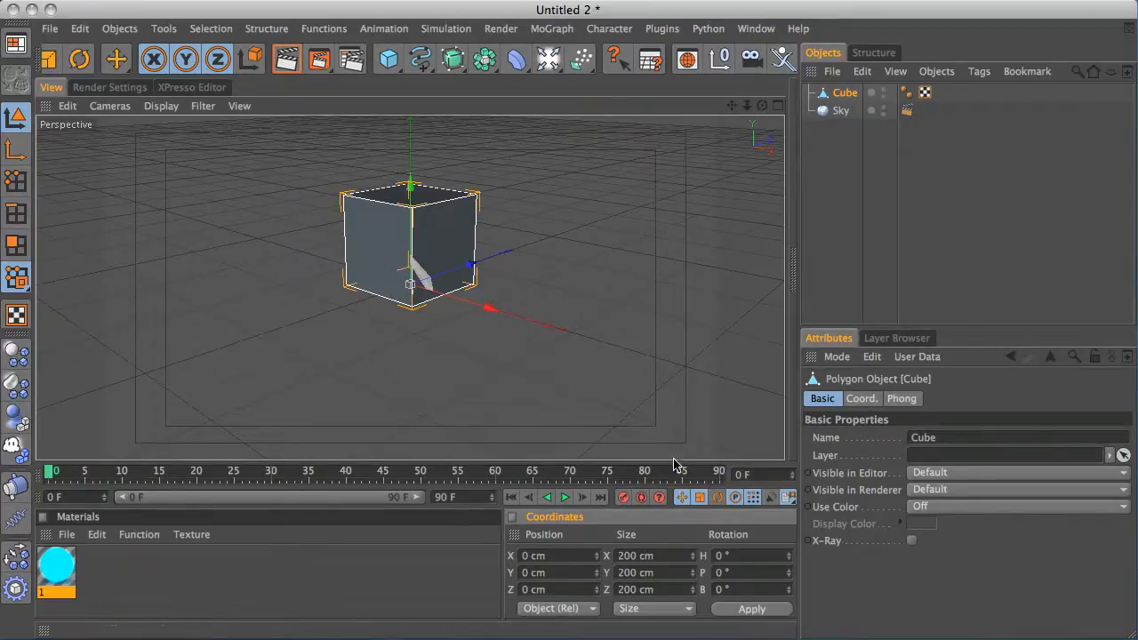
Add a MoGraph Tracer object and delete the Sky object
left_click_drag(554, 326, 468, 231, "alt")
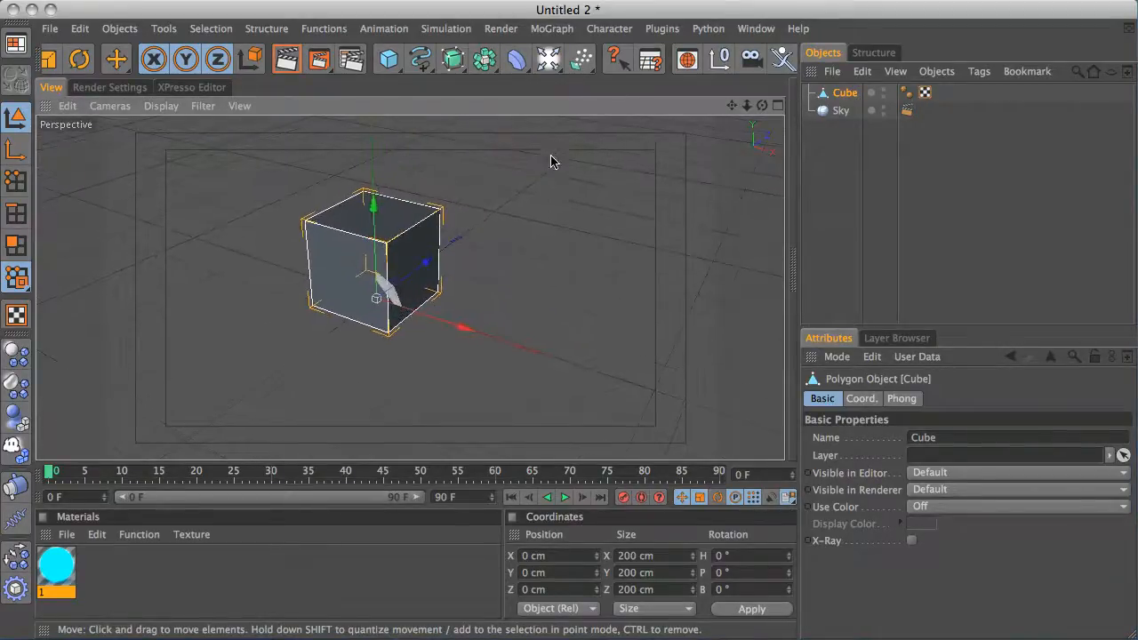
left_click(795, 182)
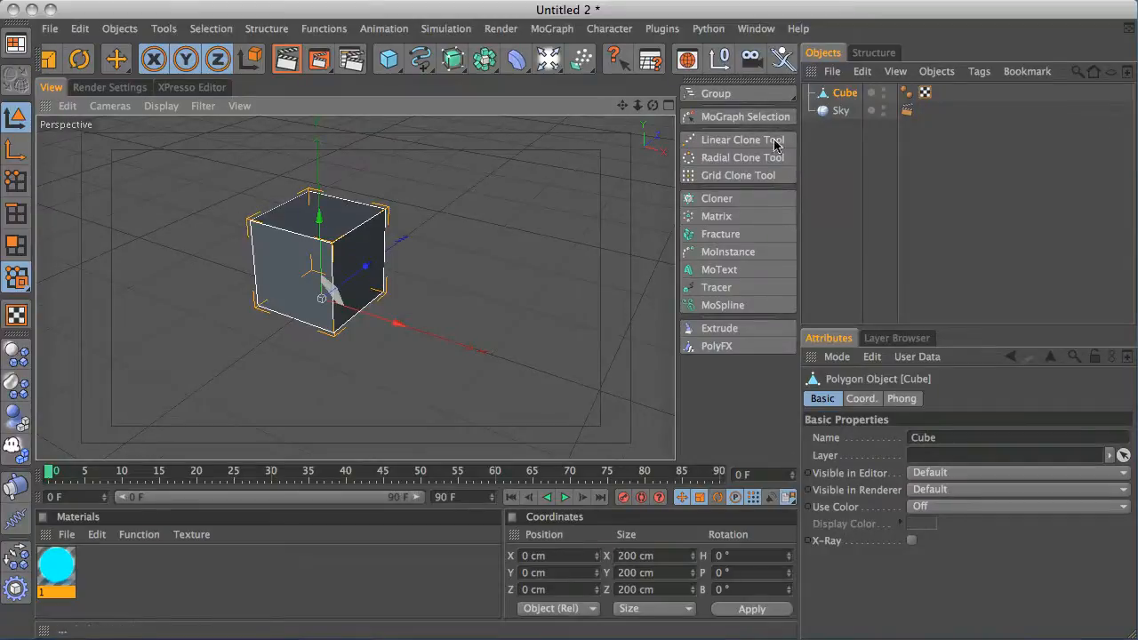
left_click(719, 287)
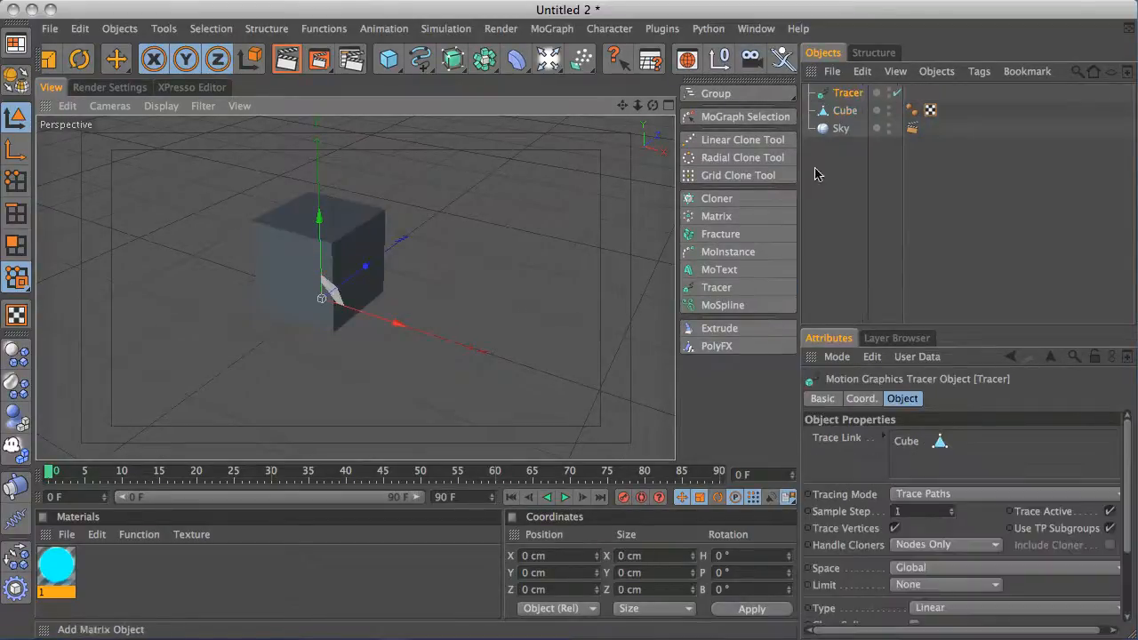
left_click(842, 129)
key("Delete")
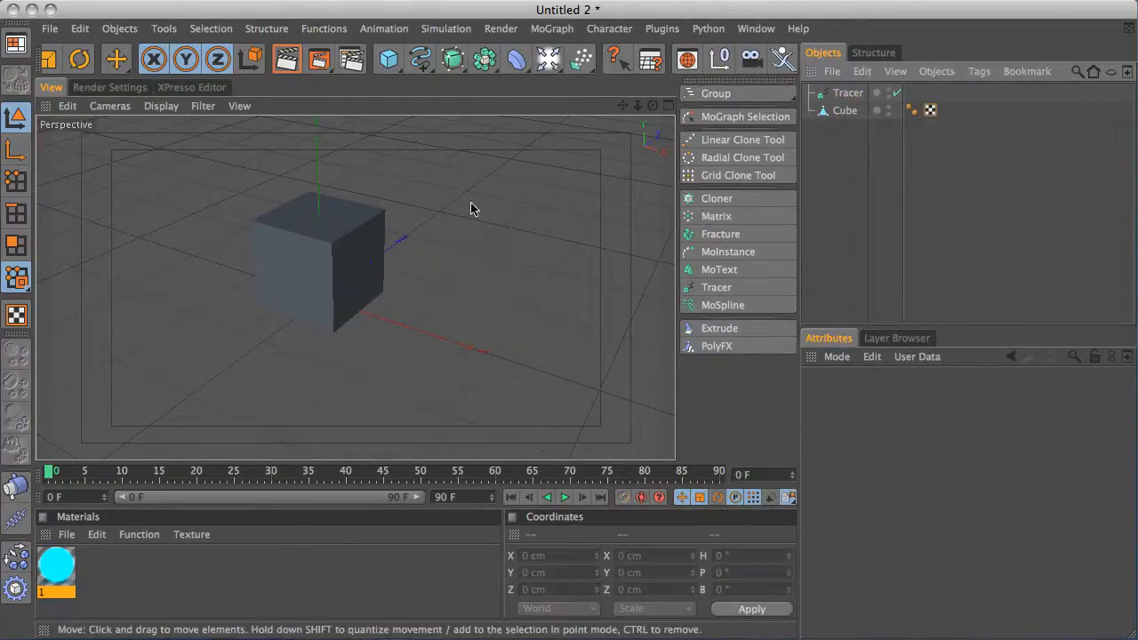
Move the cube to the left and set its X position to -500 cm at frame 0
left_click_drag(505, 210, 562, 251, "alt")
left_click(744, 81, "ctrl")
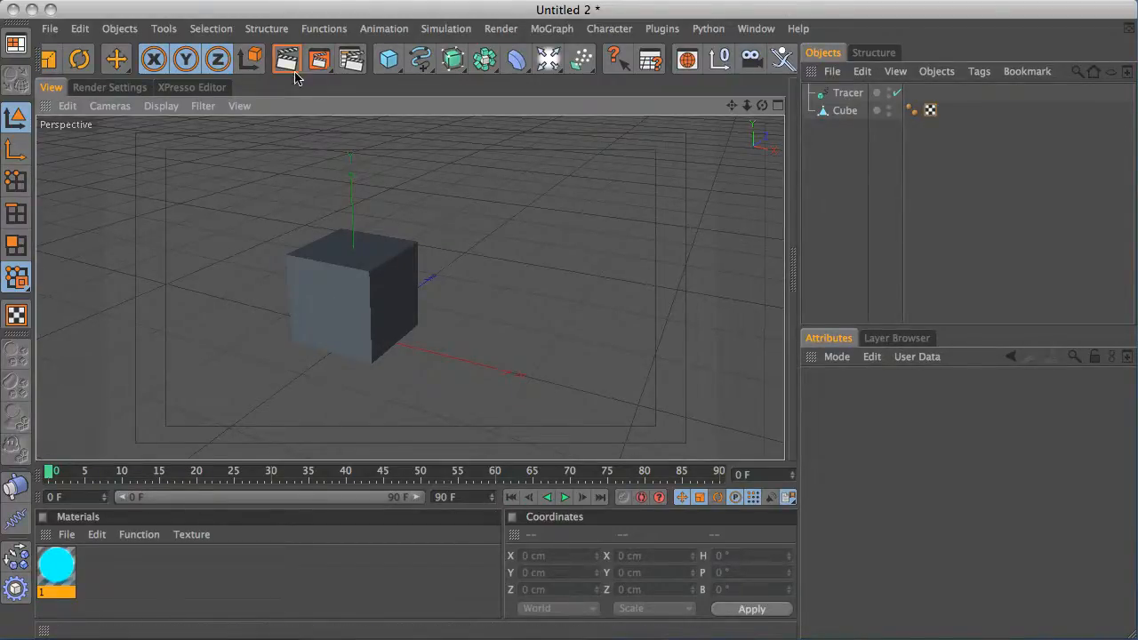
left_click_drag(269, 62, 605, 50)
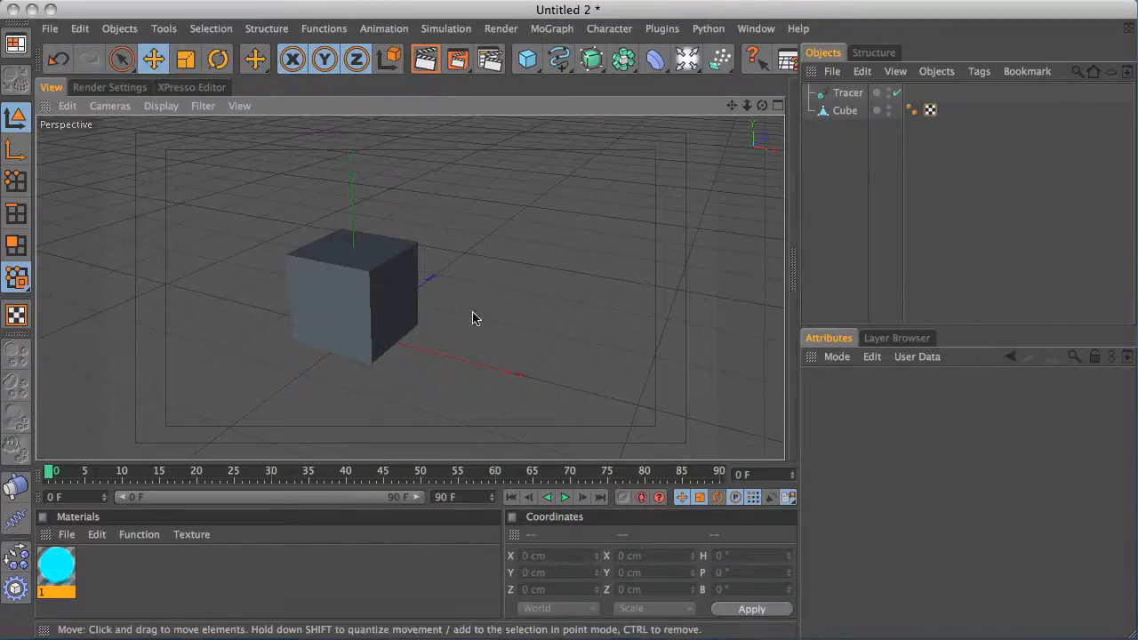
left_click(374, 302)
left_click_drag(447, 358, 225, 327)
left_click(582, 556)
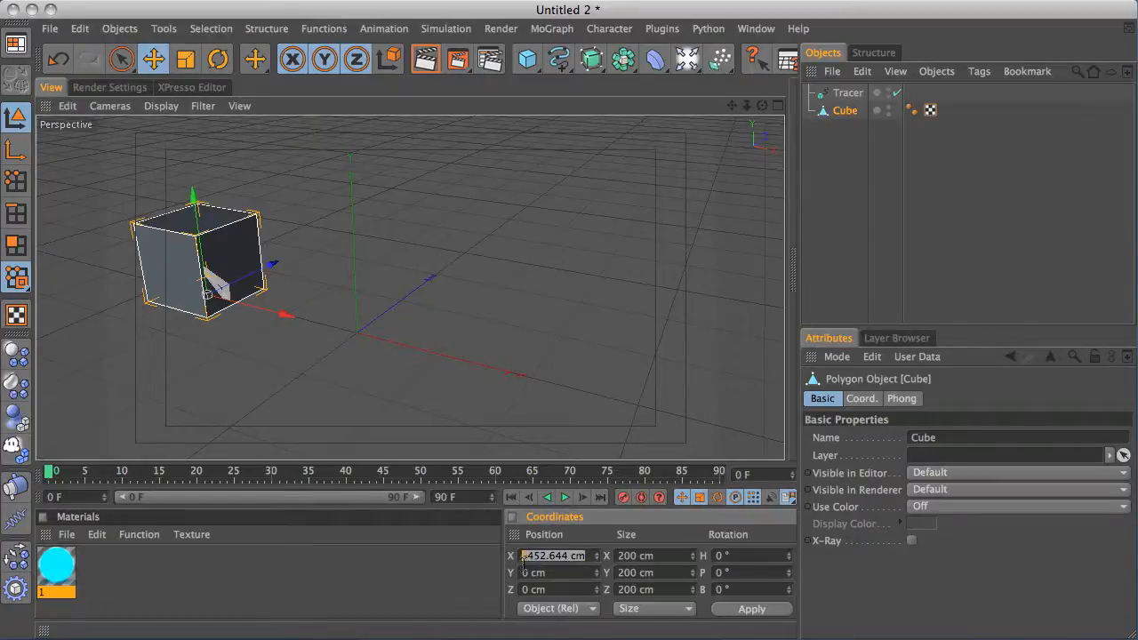
type("-500")
key("Return")
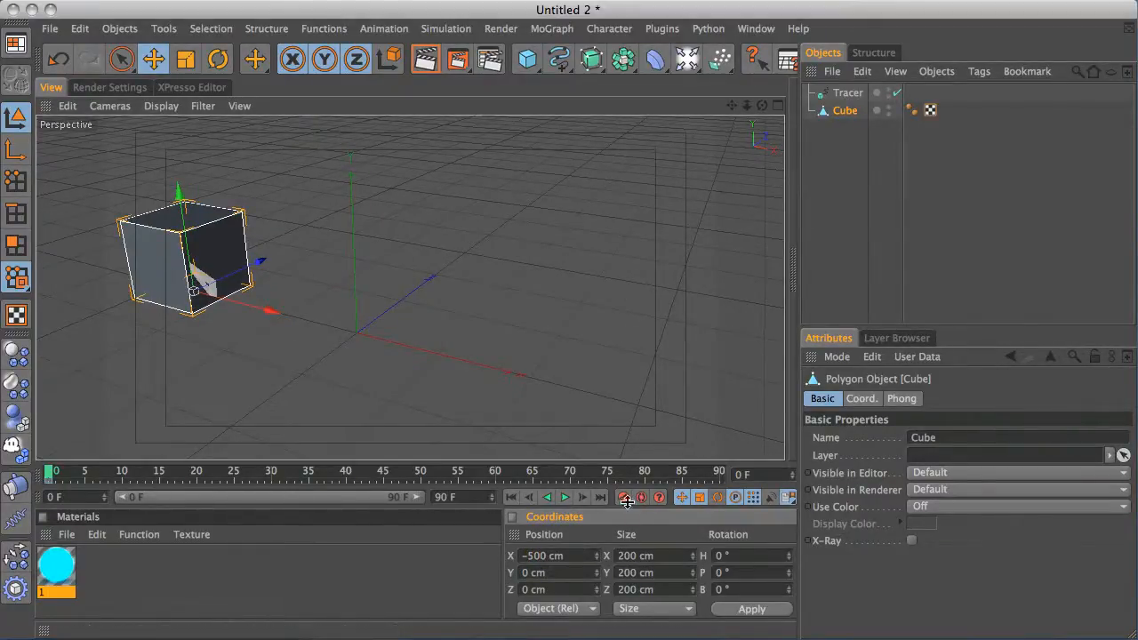
At frame 50, set the cube's X position to 500 cm, then rewind to frame 0
left_click(565, 556)
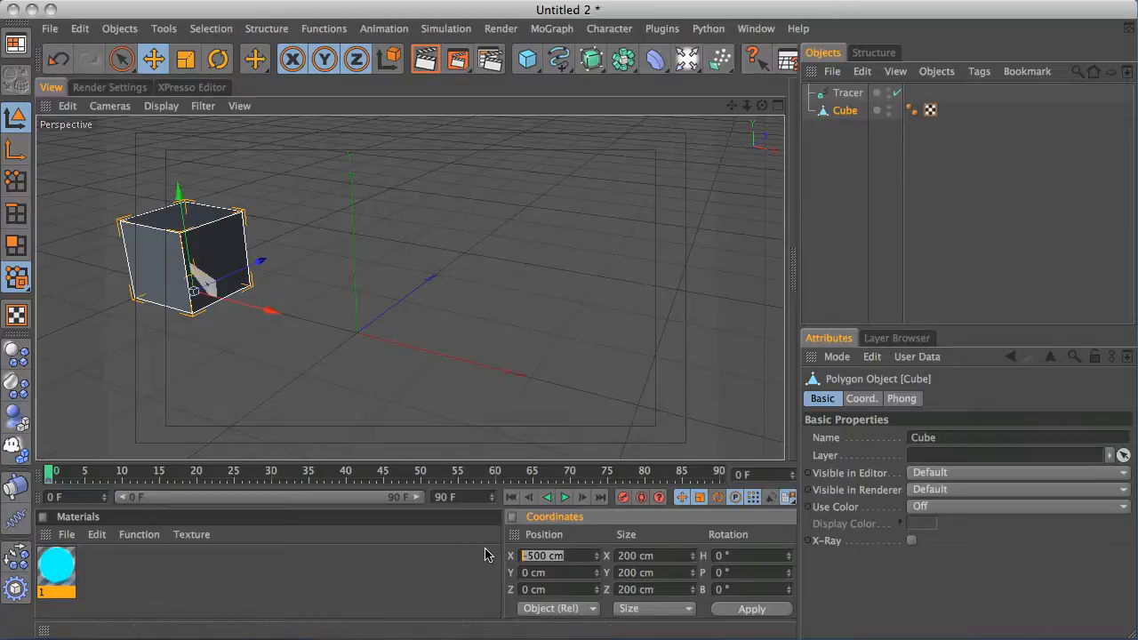
left_click_drag(49, 477, 423, 473)
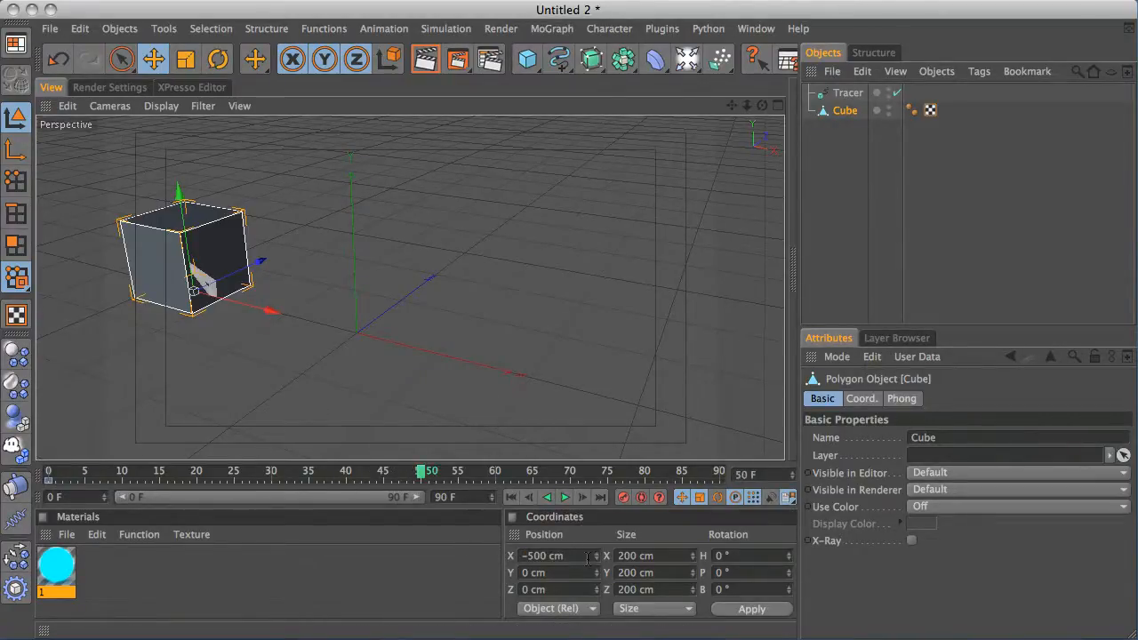
left_click(523, 556)
key("Delete")
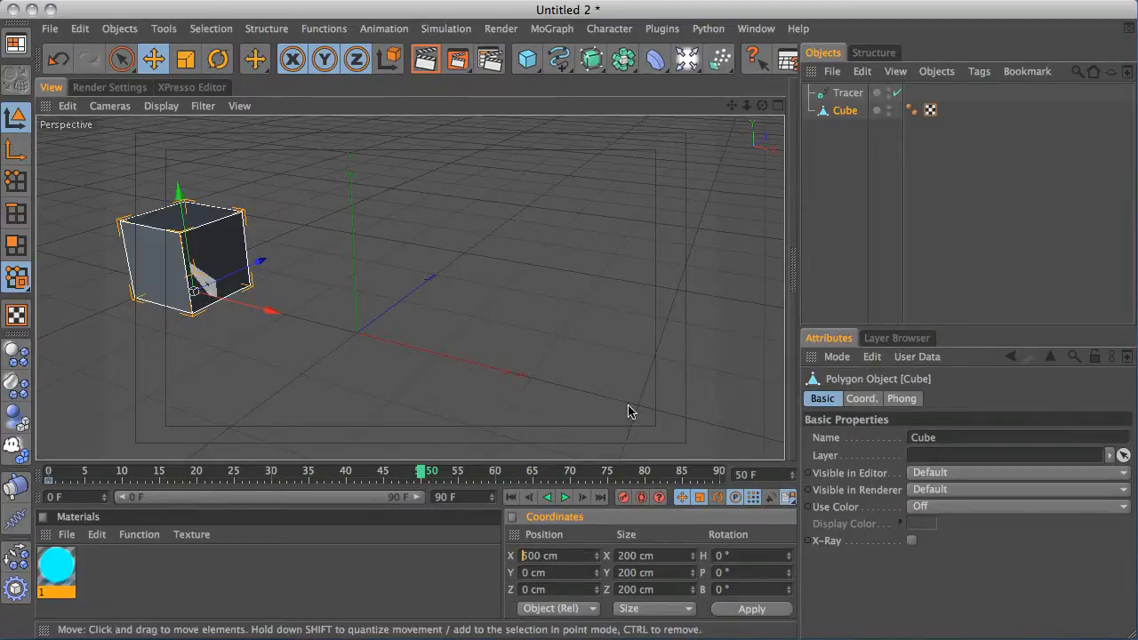
key("Return")
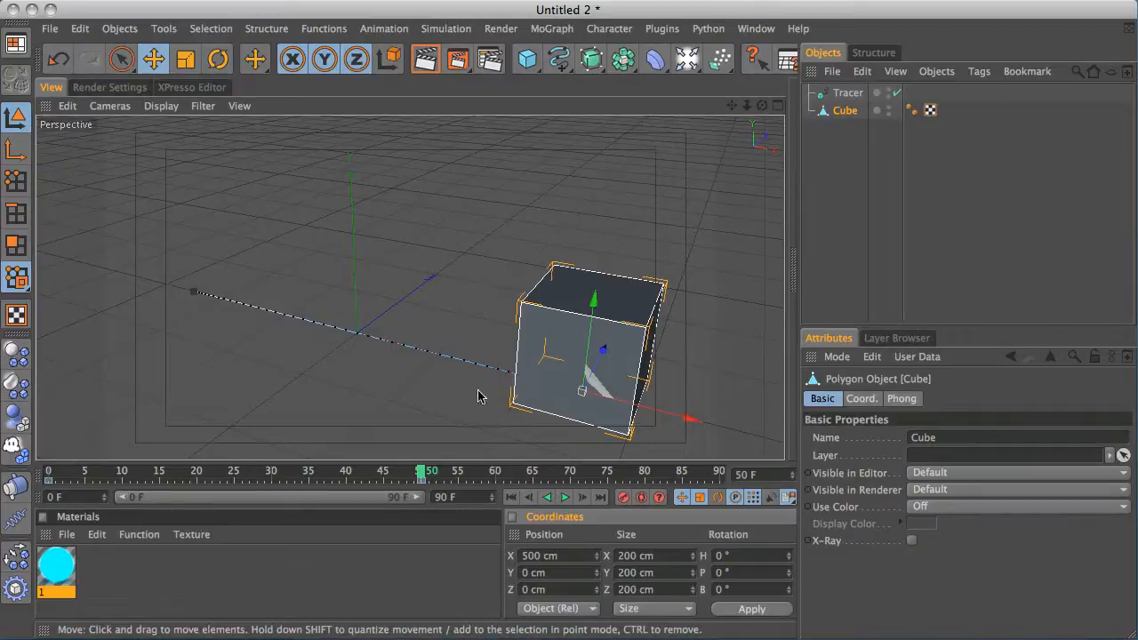
left_click(511, 497)
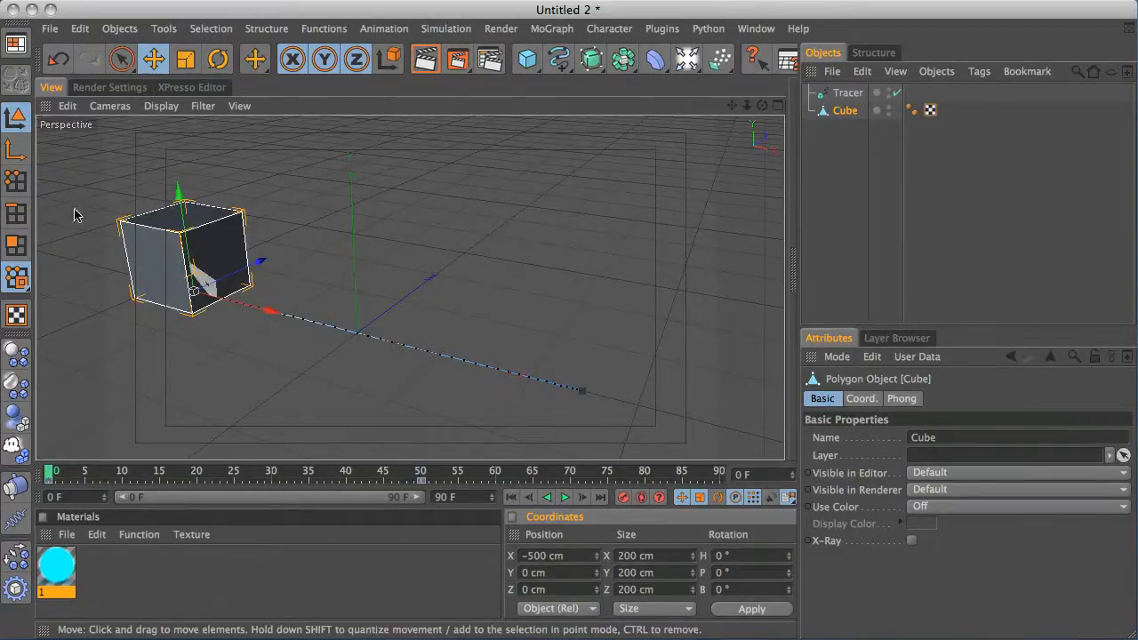
At frame 65, raise the cube to about 282 cm on Y and record a keyframe for it
left_click_drag(49, 478, 364, 465)
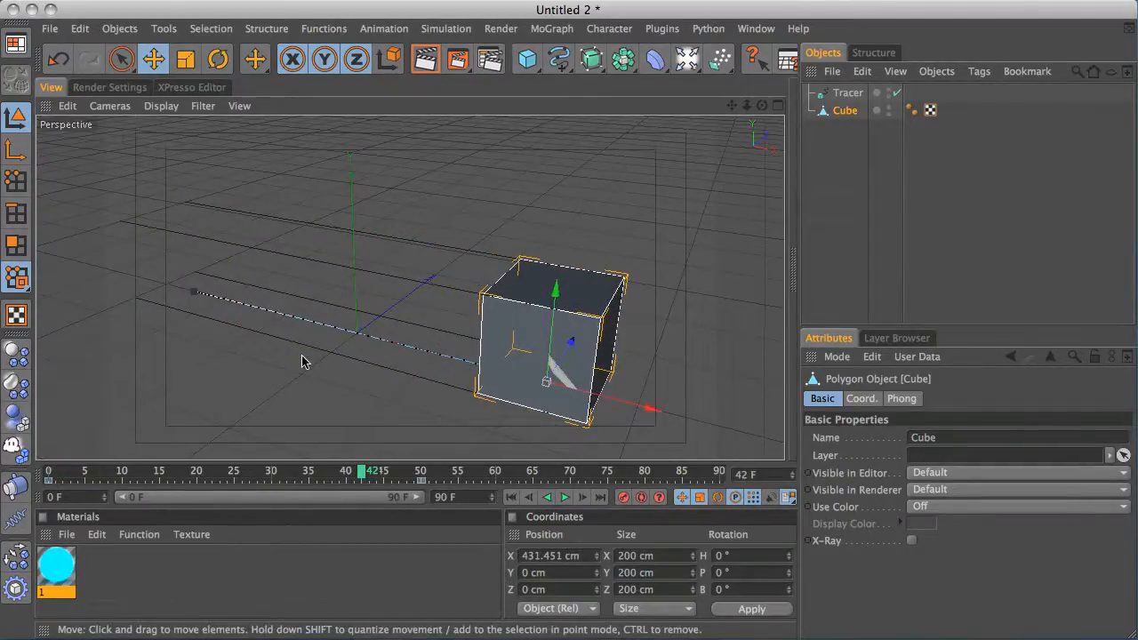
left_click(510, 496)
left_click_drag(53, 470, 420, 469)
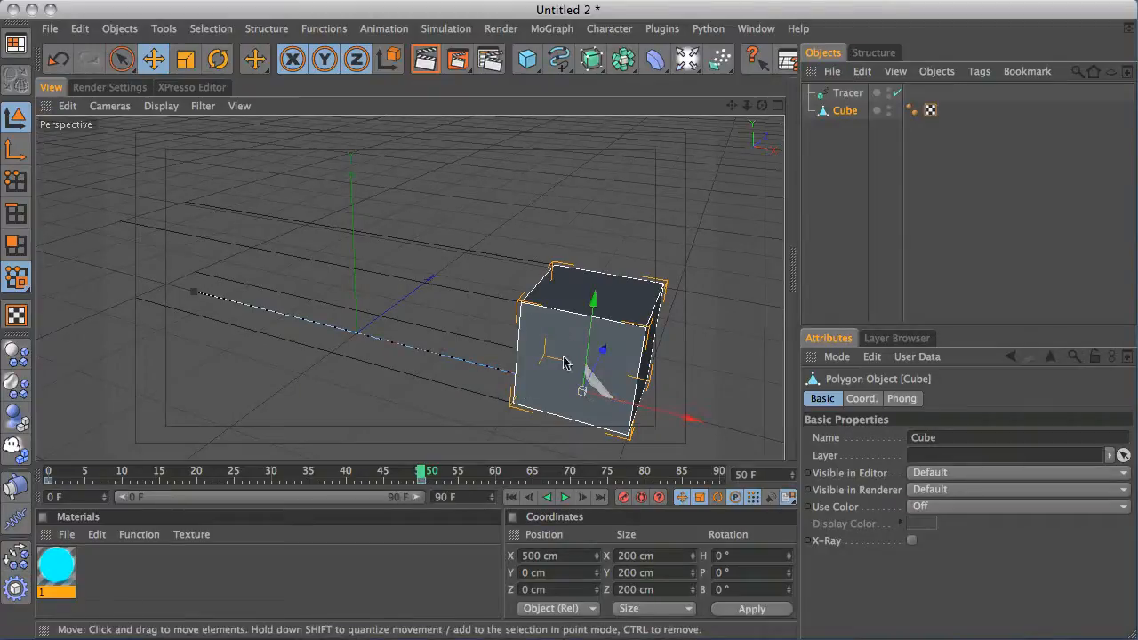
left_click_drag(421, 475, 538, 467)
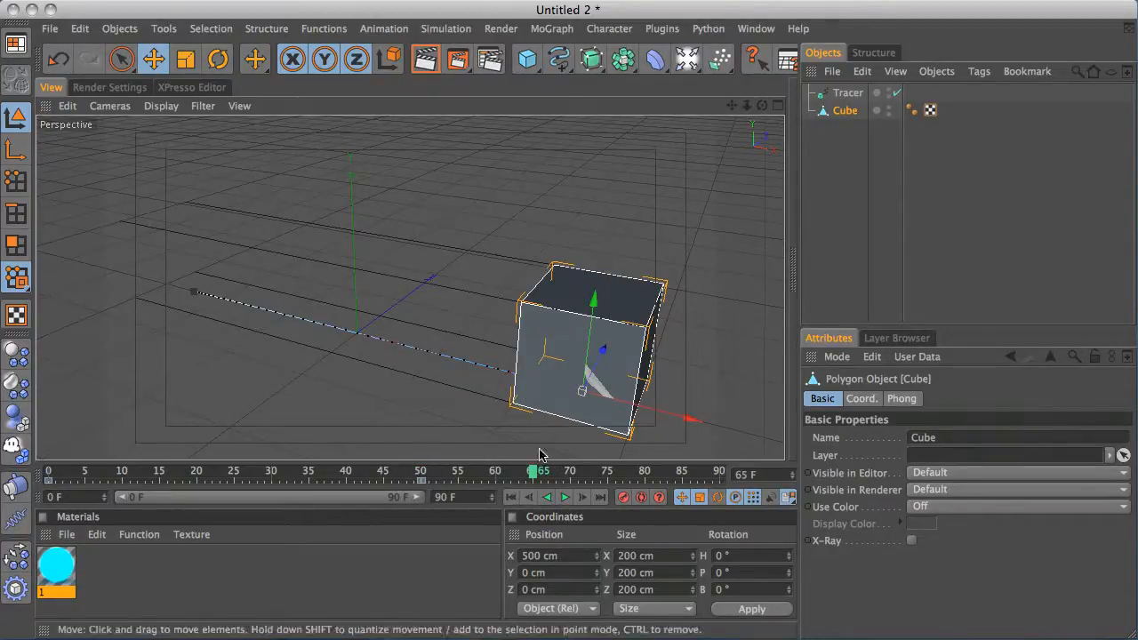
left_click_drag(594, 301, 609, 152)
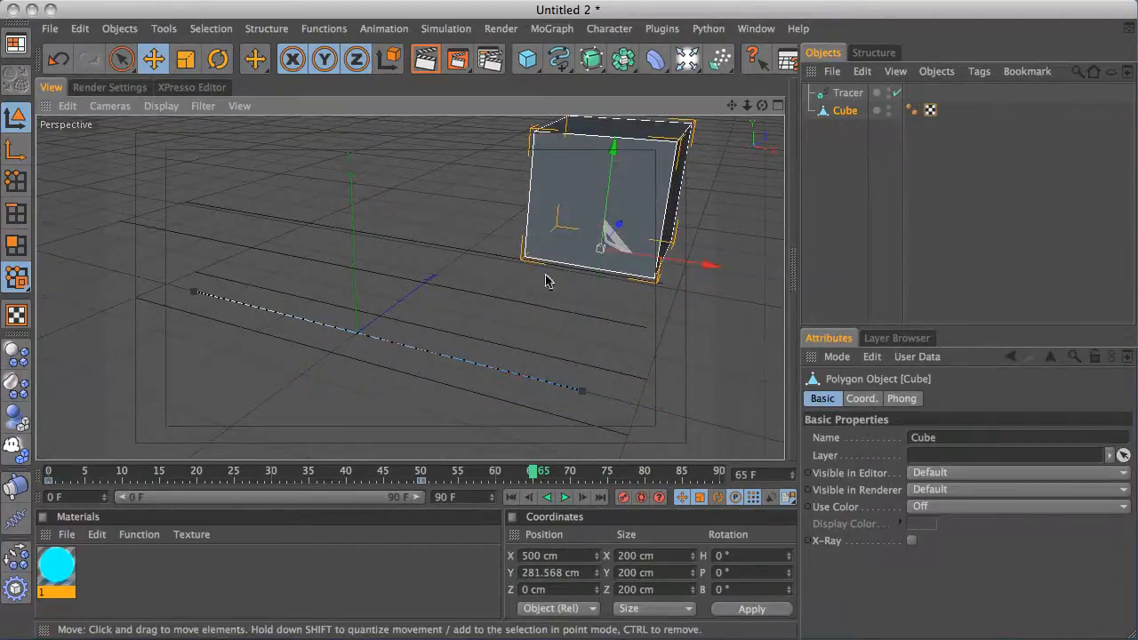
middle_click_drag(520, 290, 475, 298, "alt")
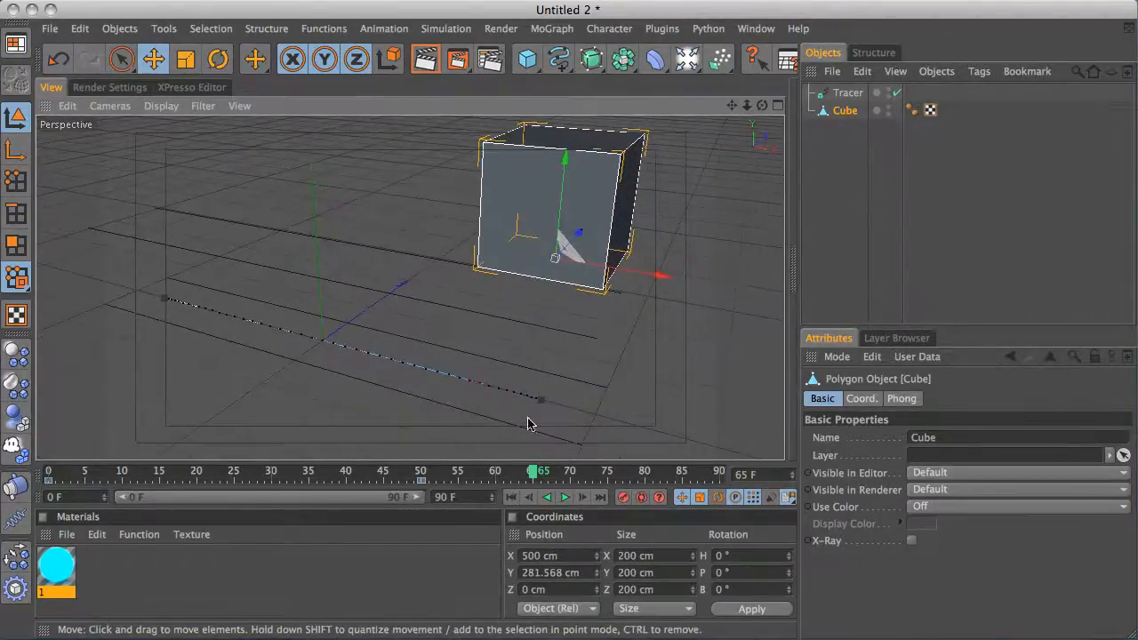
left_click(624, 498)
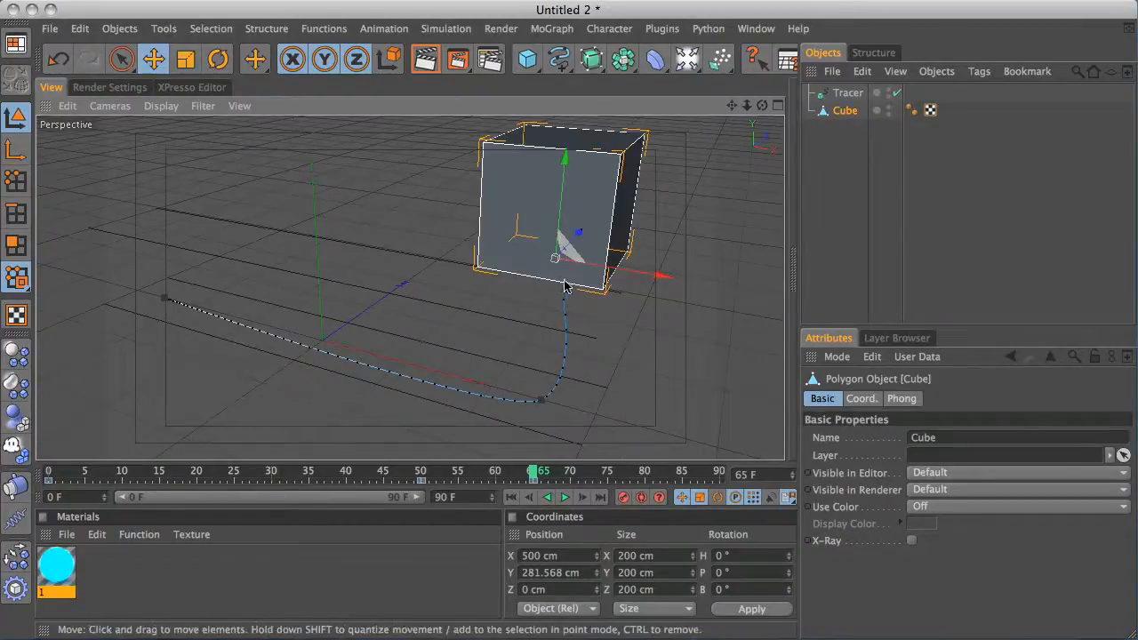
In the Timeline, select the cube's keys, set them to linear interpolation, and close the Timeline
left_click(756, 32)
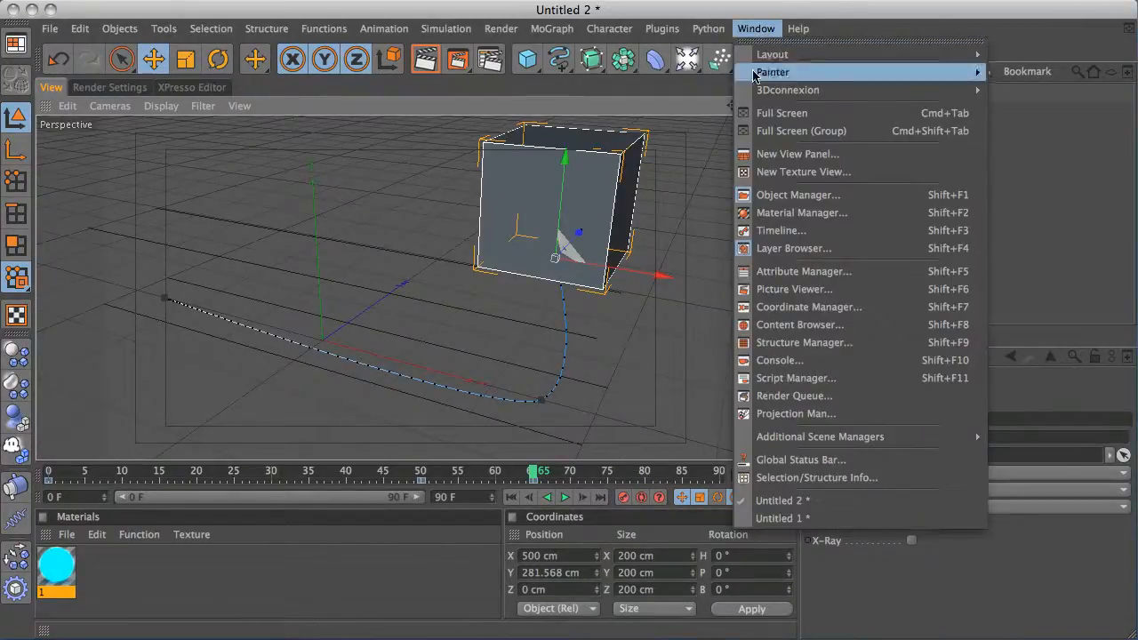
left_click(820, 234)
left_click(204, 275)
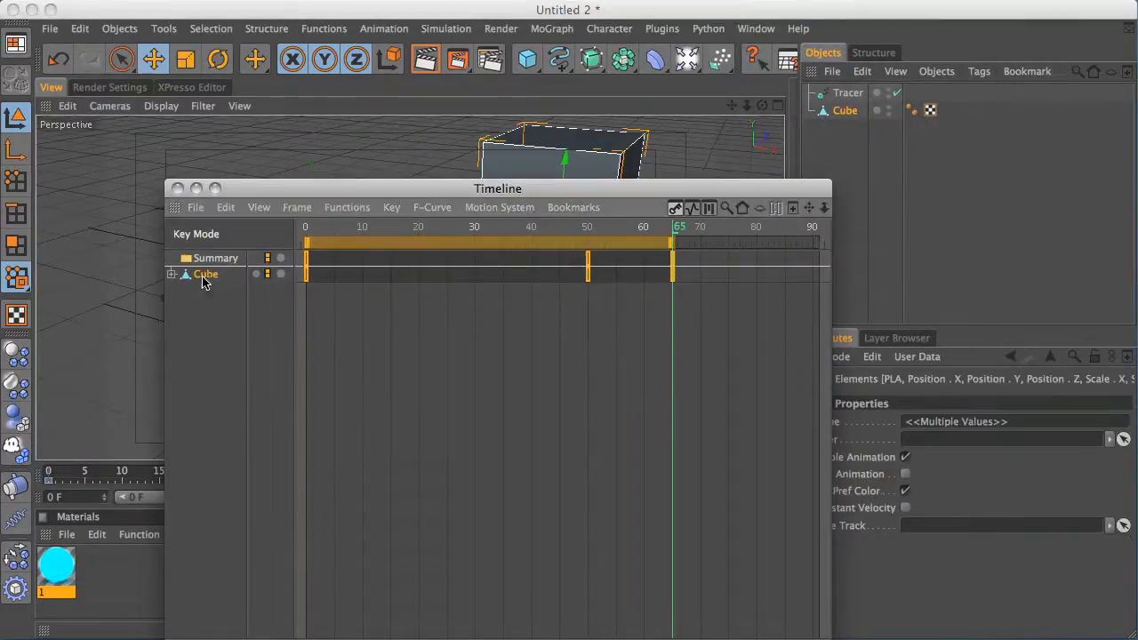
left_click(347, 207)
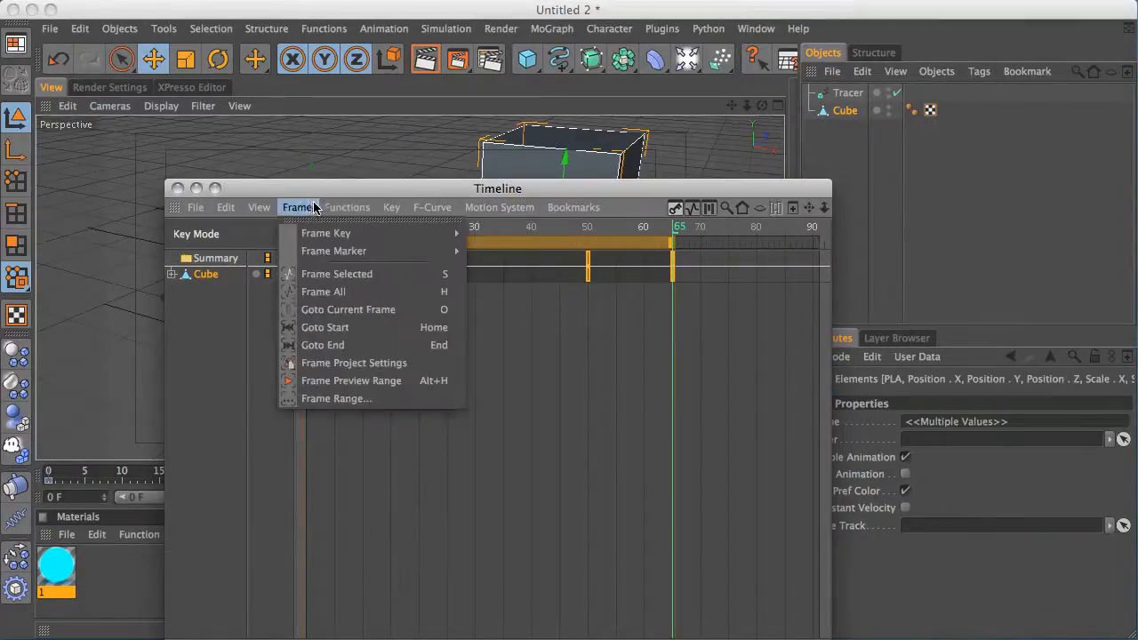
left_click(404, 252)
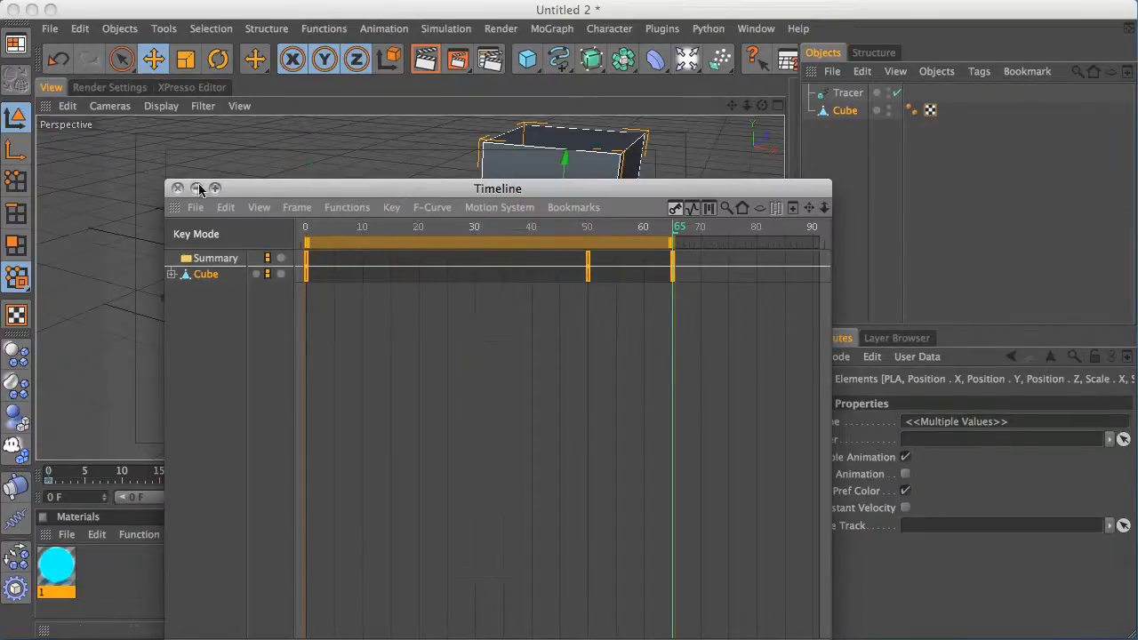
left_click(177, 189)
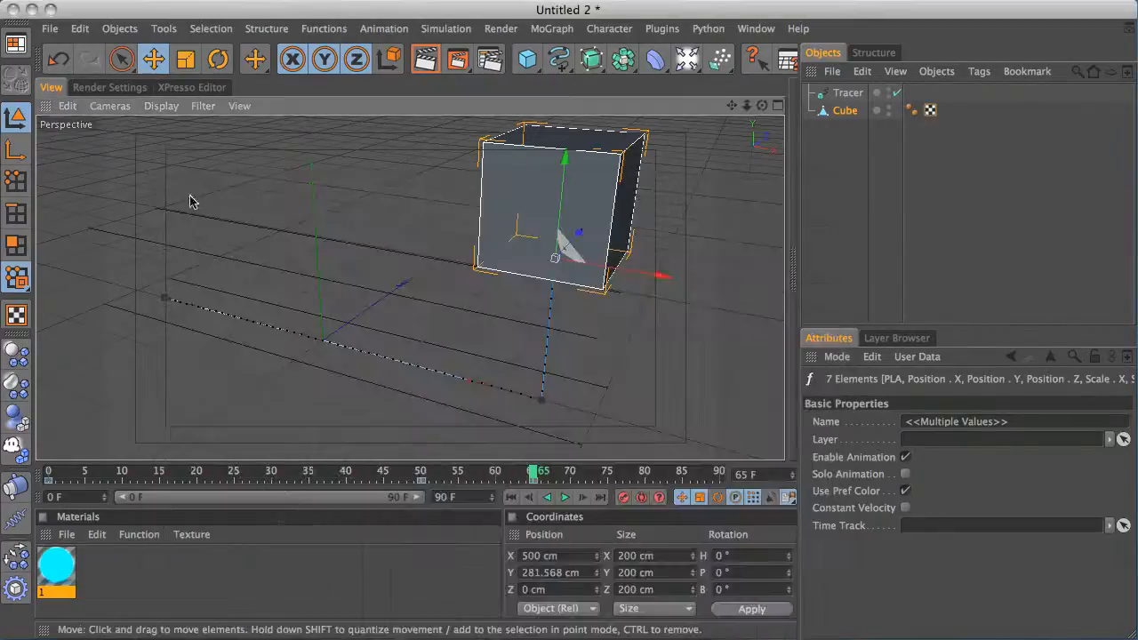
Rewind to frame 0 and hide the cube in the editor view
left_click(512, 497)
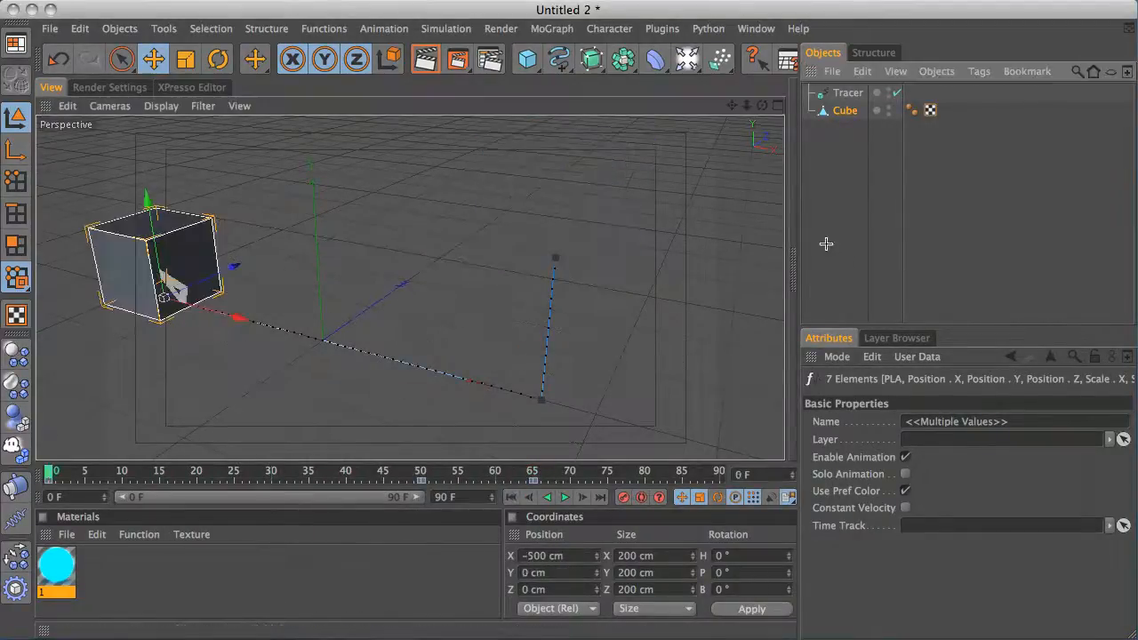
left_click(628, 392)
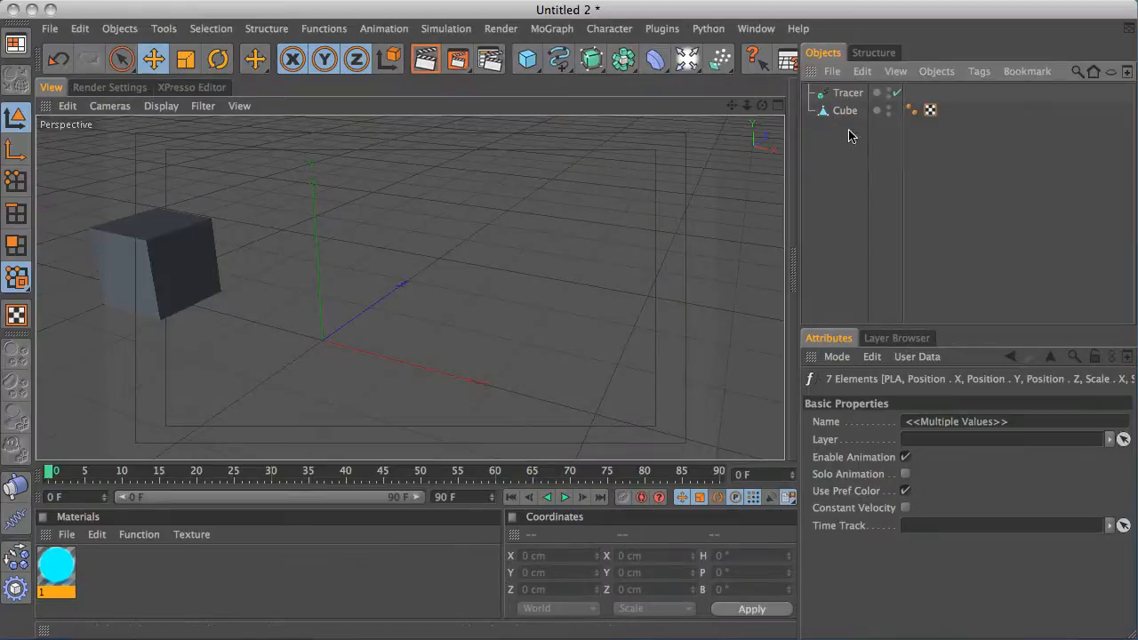
double_click(888, 107)
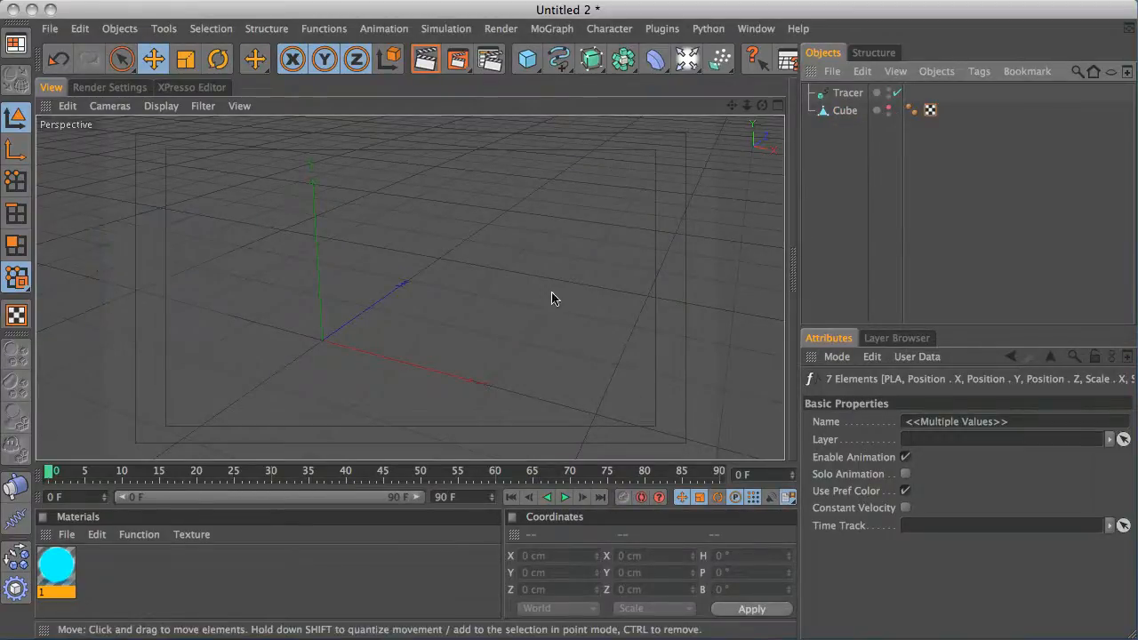
Add a Circle spline and set its radius to 2 cm
left_click(564, 62)
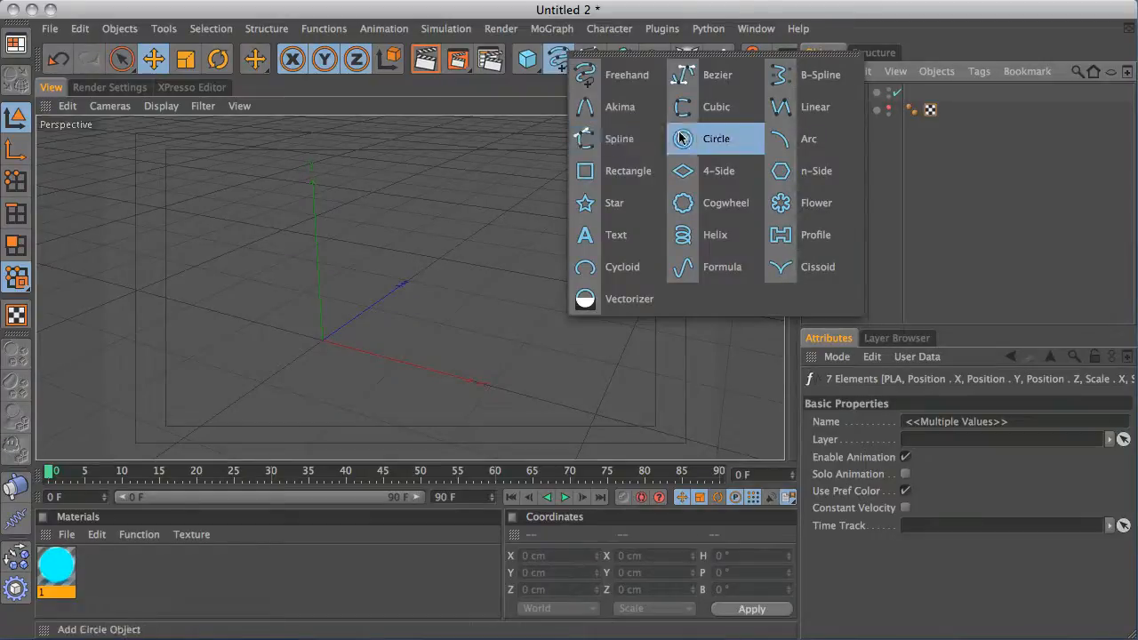
left_click(712, 138)
left_click(952, 474)
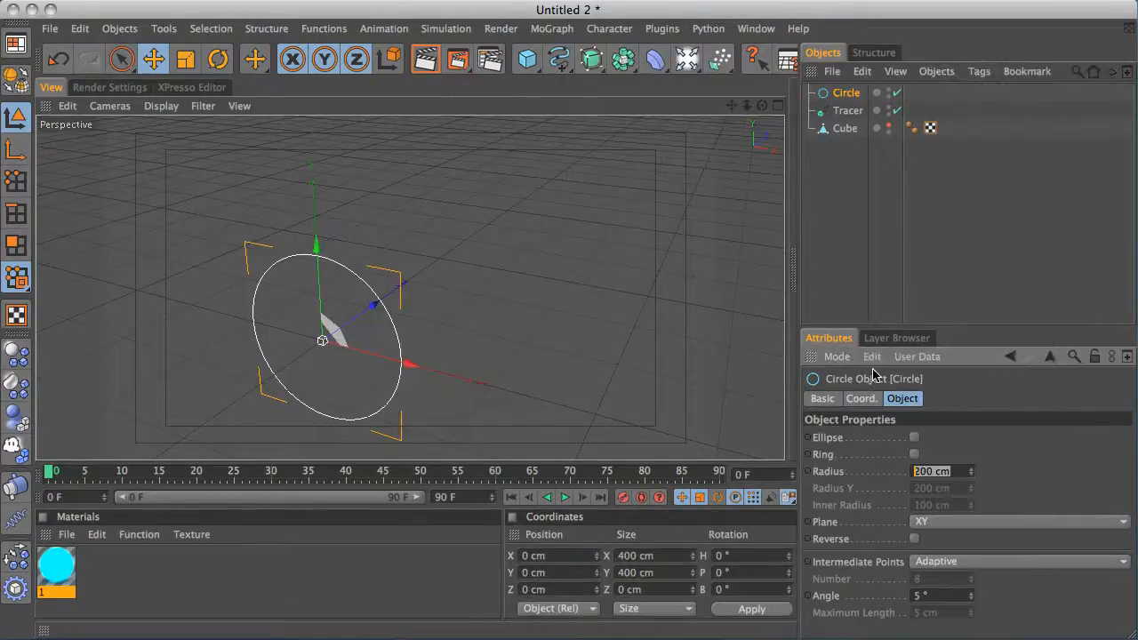
key("Return")
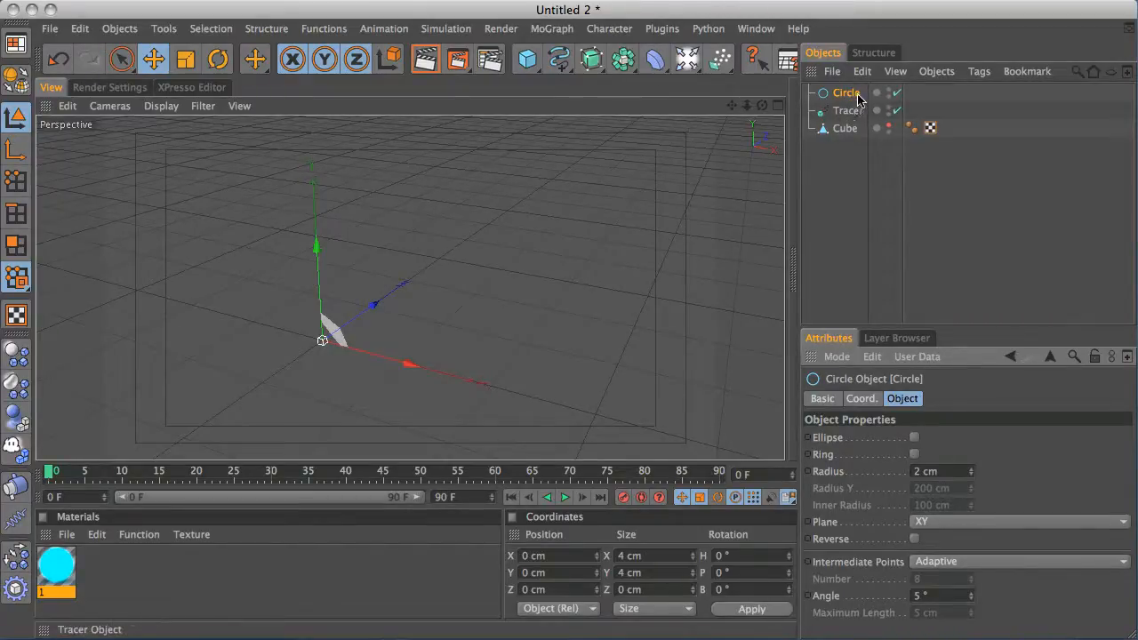
Add a Sweep NURBS and place the Circle and the Tracer inside it as children
left_click_drag(591, 58, 665, 139)
left_click(879, 128)
left_click(854, 110, "shift")
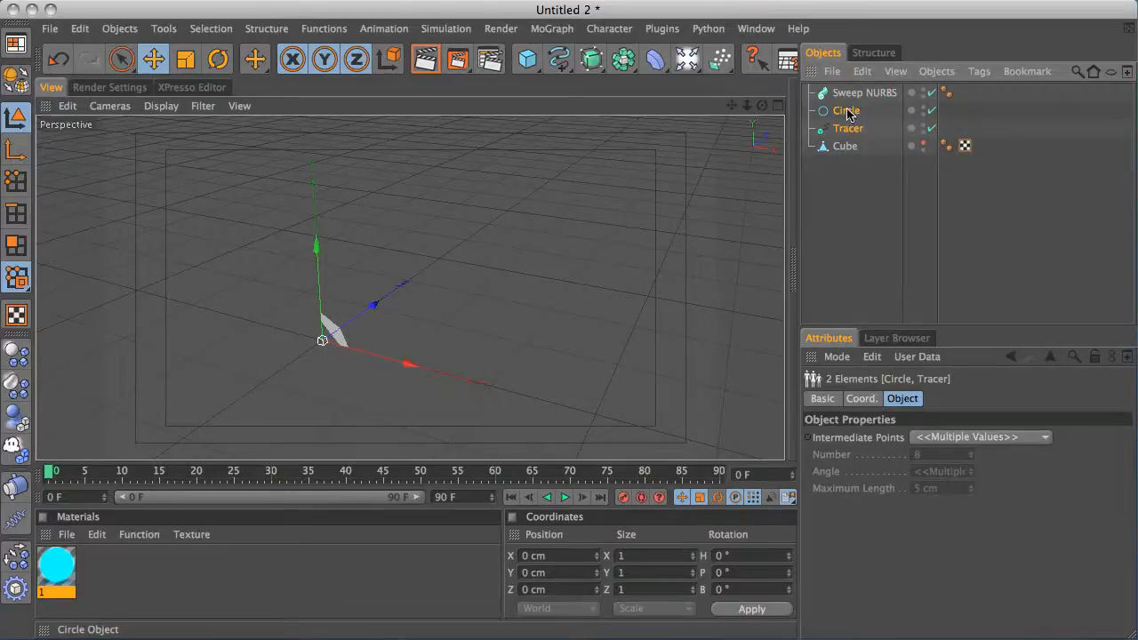
left_click_drag(850, 95, 849, 94)
left_click(847, 171)
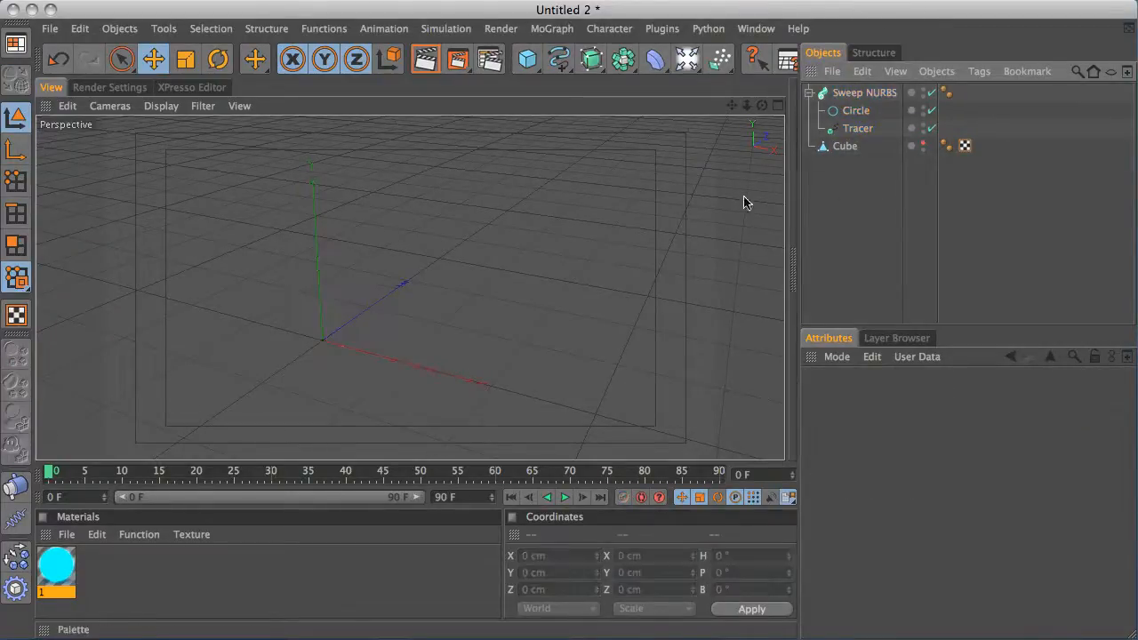
Apply the cyan material 1 to the Sweep NURBS object
left_click(565, 497)
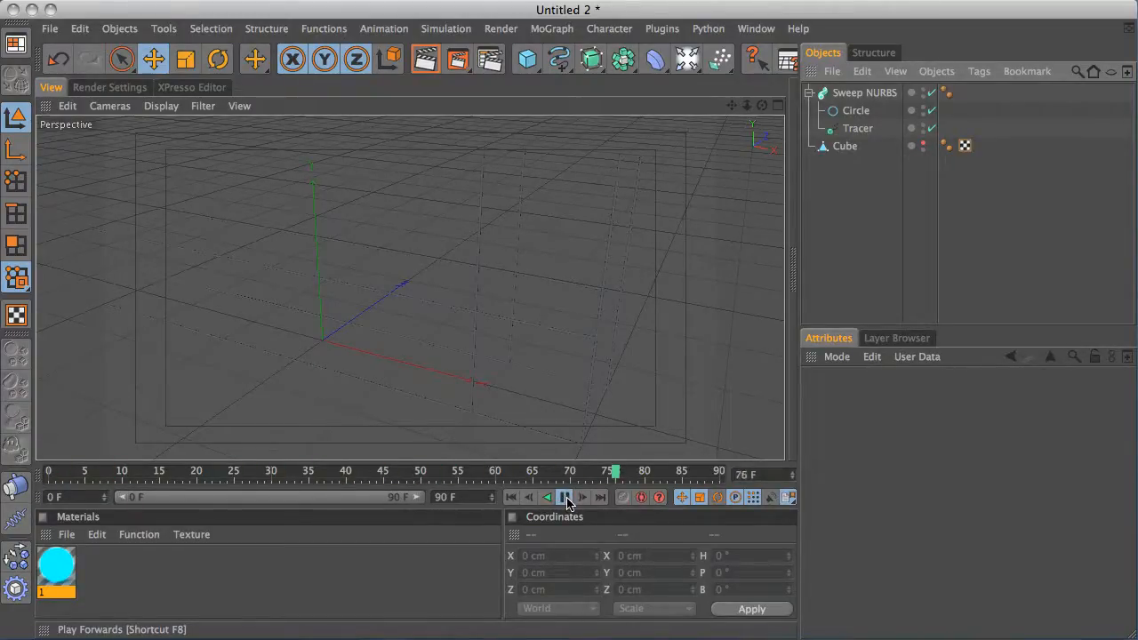
left_click(566, 497)
left_click_drag(56, 567, 886, 93)
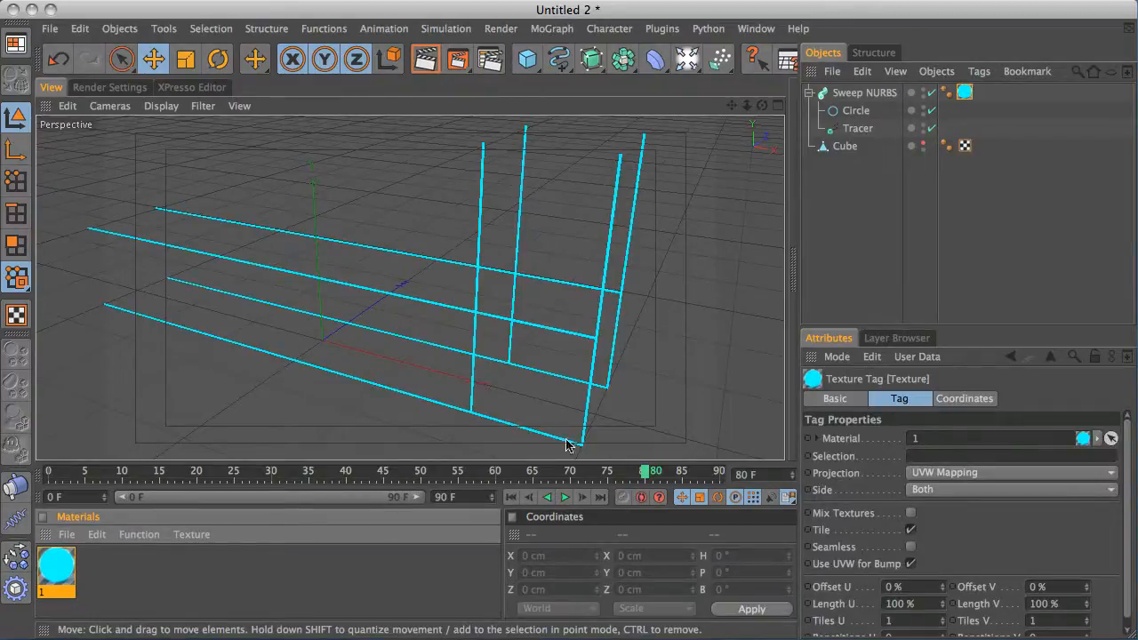
Play back the animation from the start to review the swept light trails
left_click(512, 497)
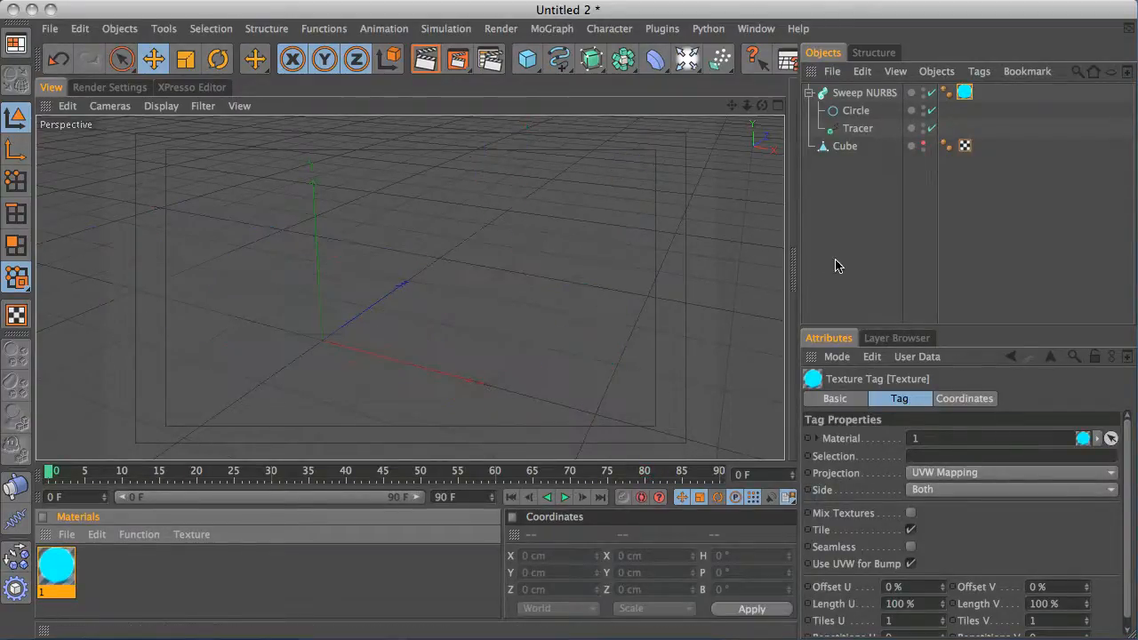
left_click(836, 265)
left_click(566, 497)
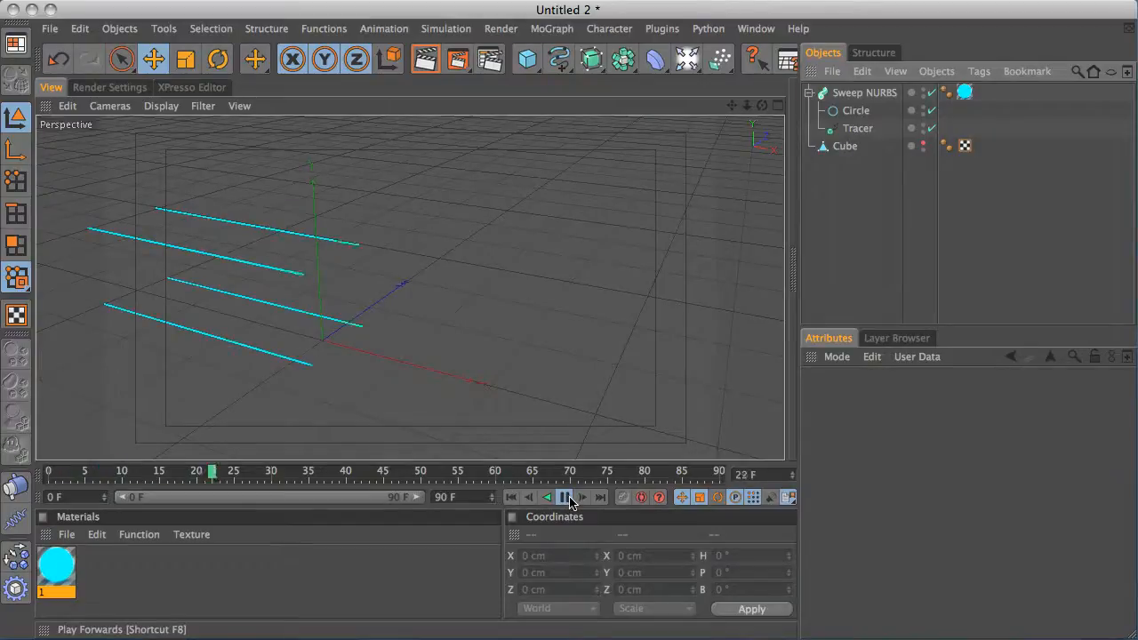
left_click(566, 497)
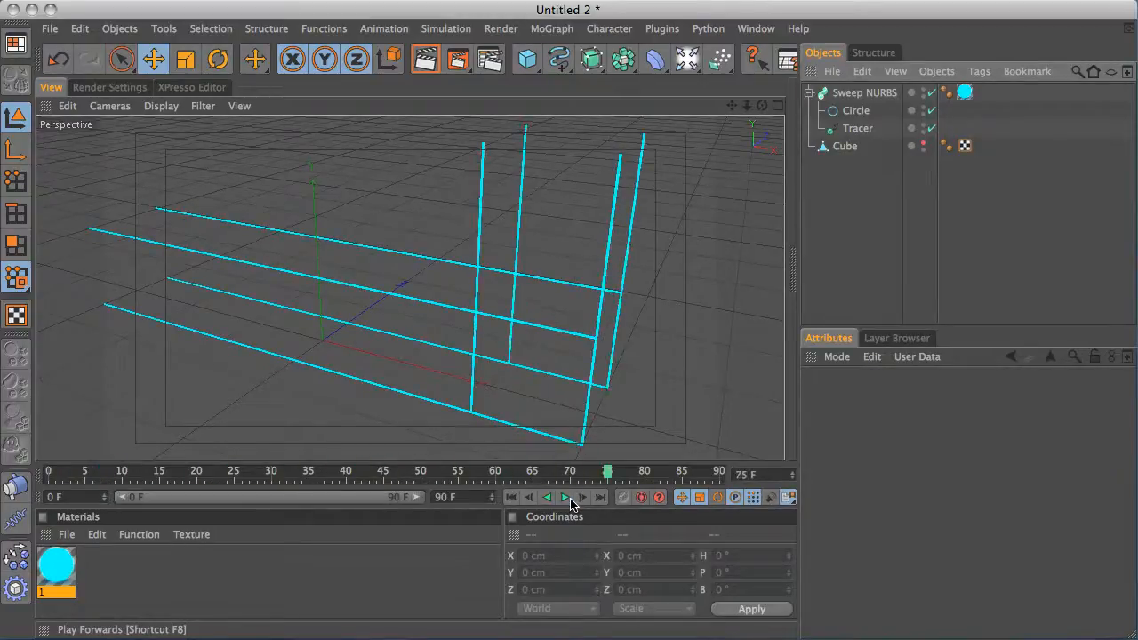
left_click_drag(563, 287, 533, 249, "alt")
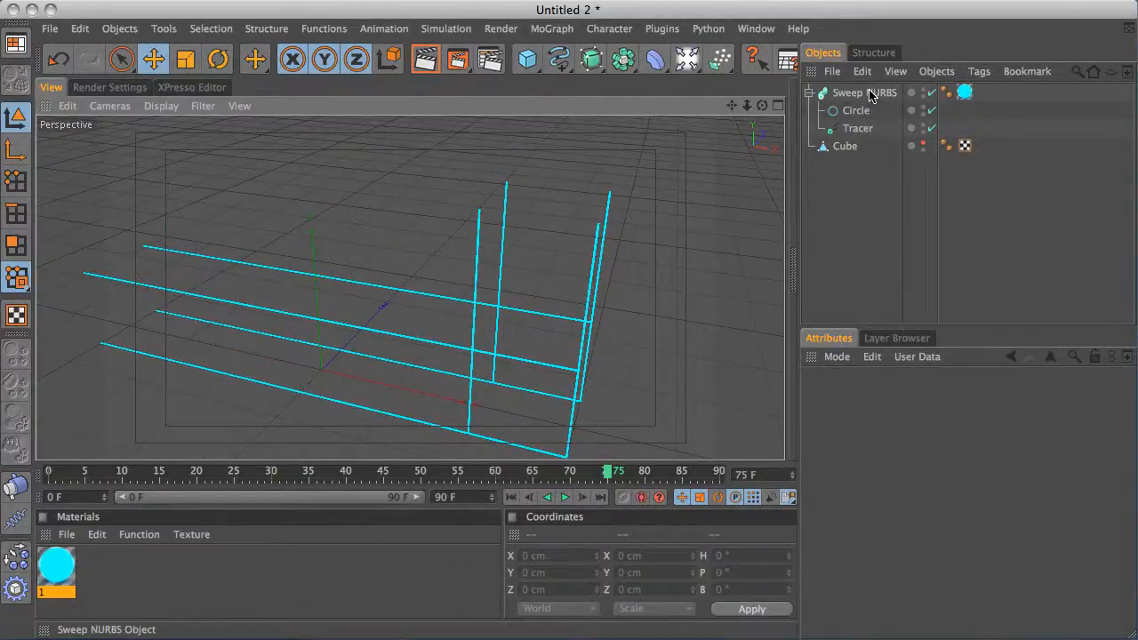
Select the cube and at frame 66 rotate it to a heading of -90°
left_click(852, 146)
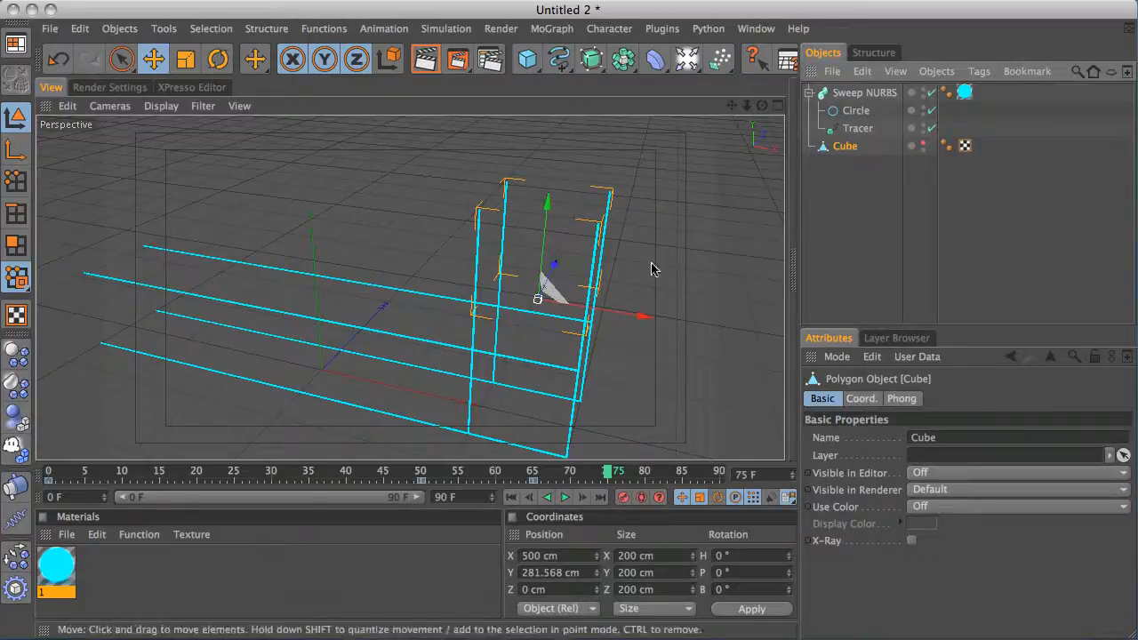
left_click_drag(607, 478, 536, 470)
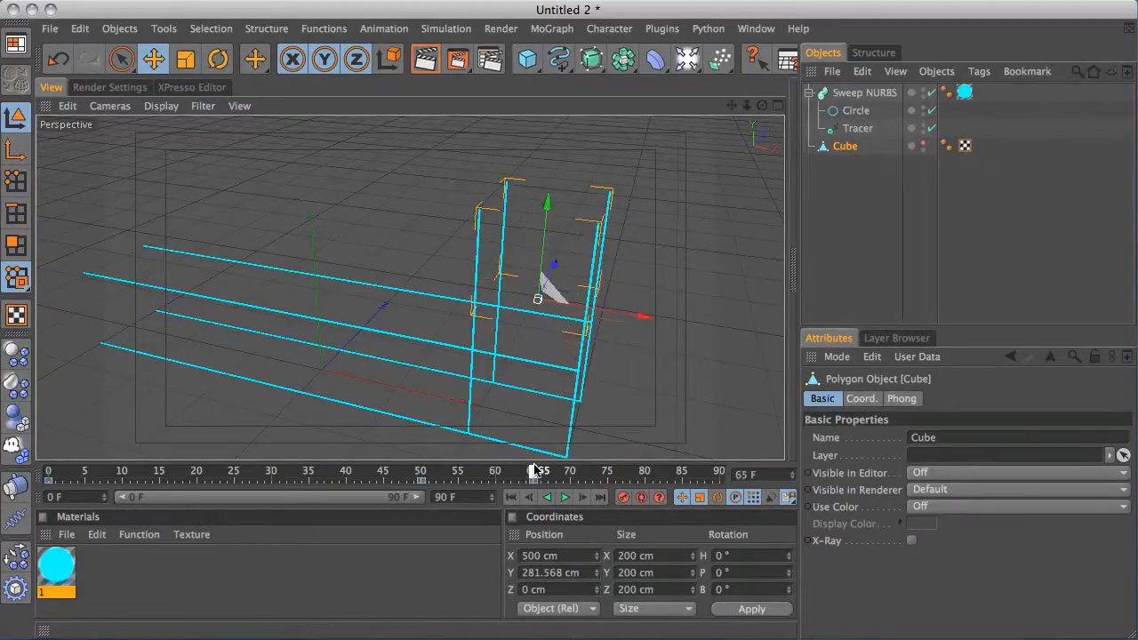
left_click(583, 498)
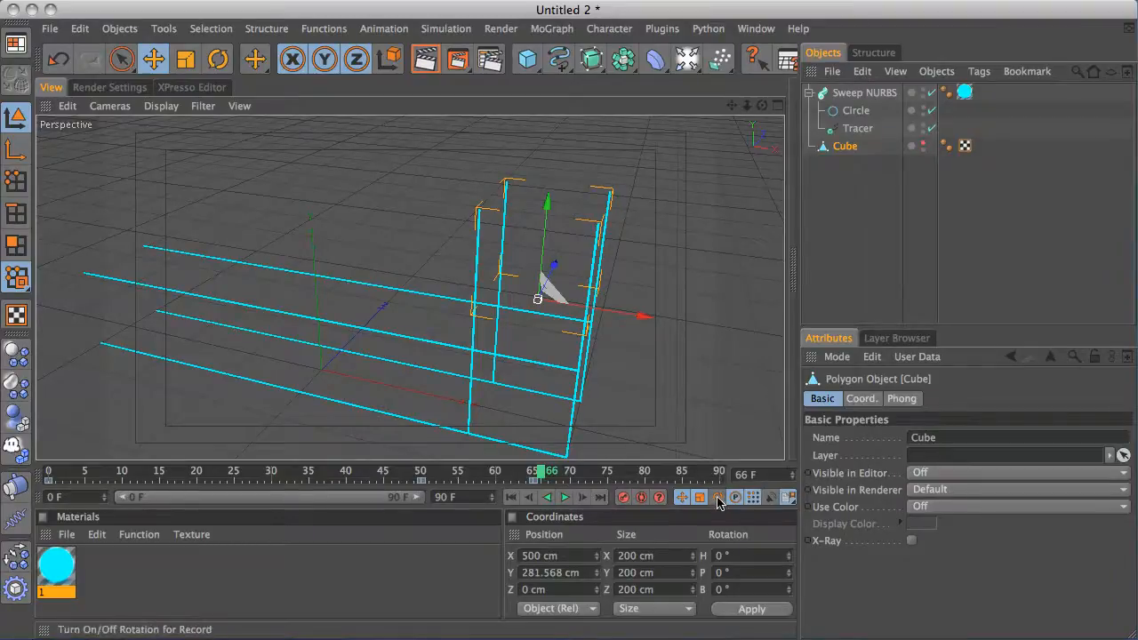
left_click(547, 499)
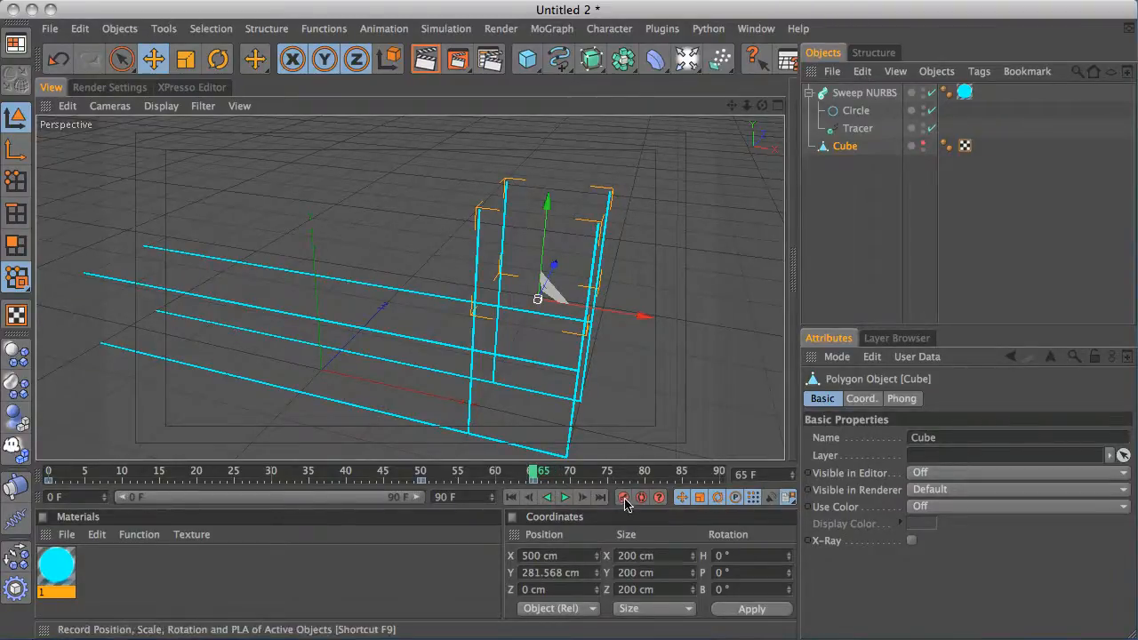
left_click(582, 498)
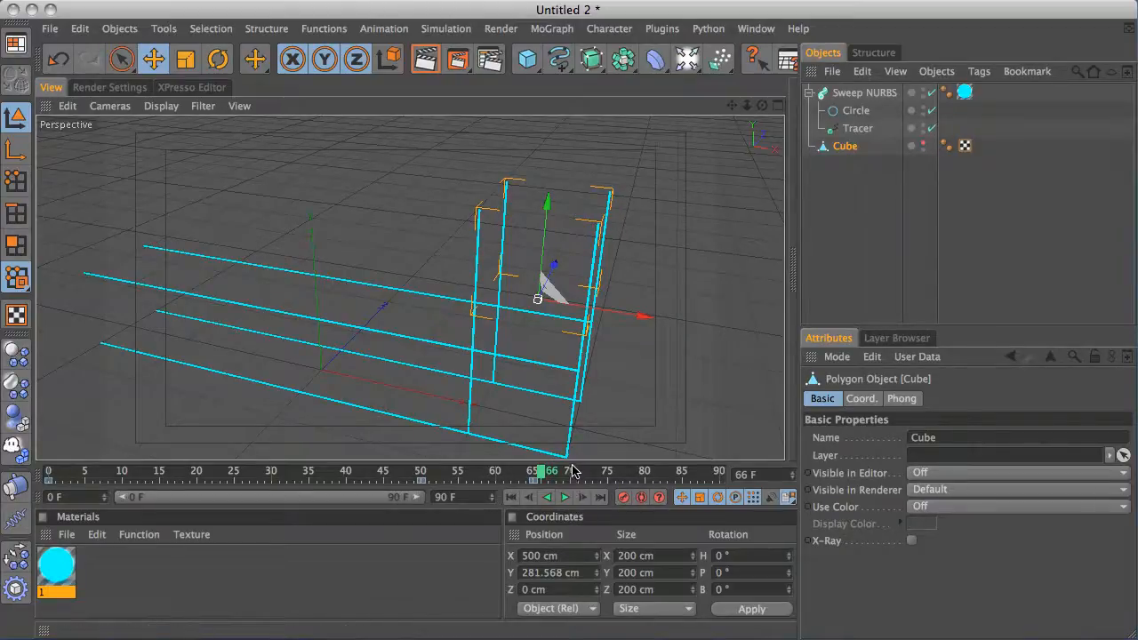
key("r")
left_click_drag(570, 329, 473, 313)
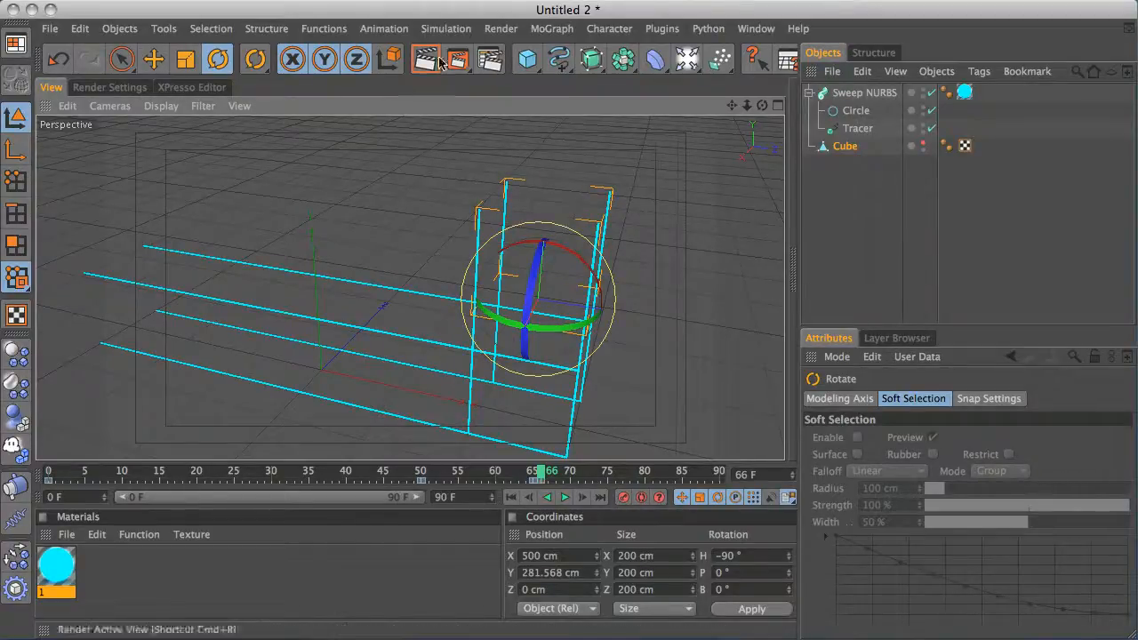
In the Timeline, select the keys around frames 65–66, set them to linear, and close it
left_click(754, 28)
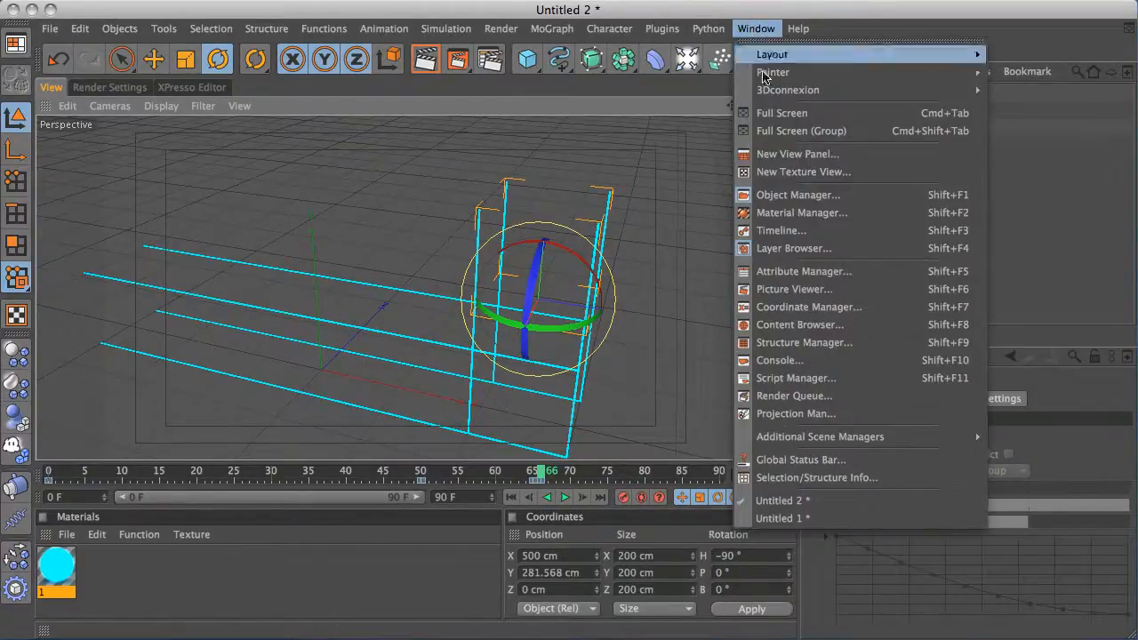
left_click(795, 228)
left_click_drag(705, 302, 646, 247)
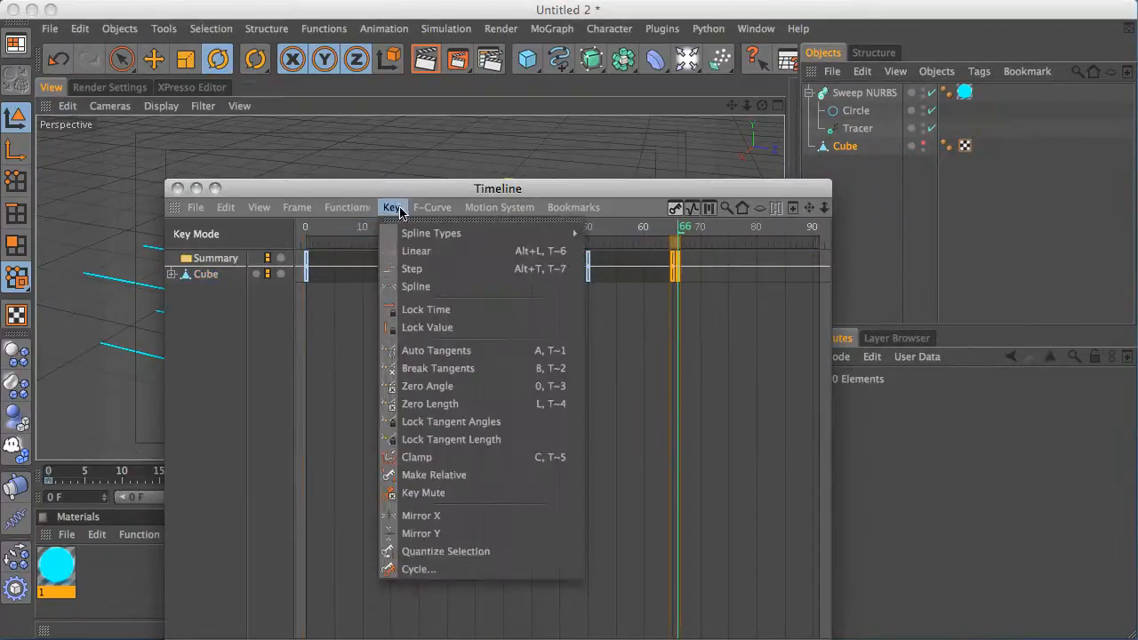
left_click(418, 251)
left_click(178, 189)
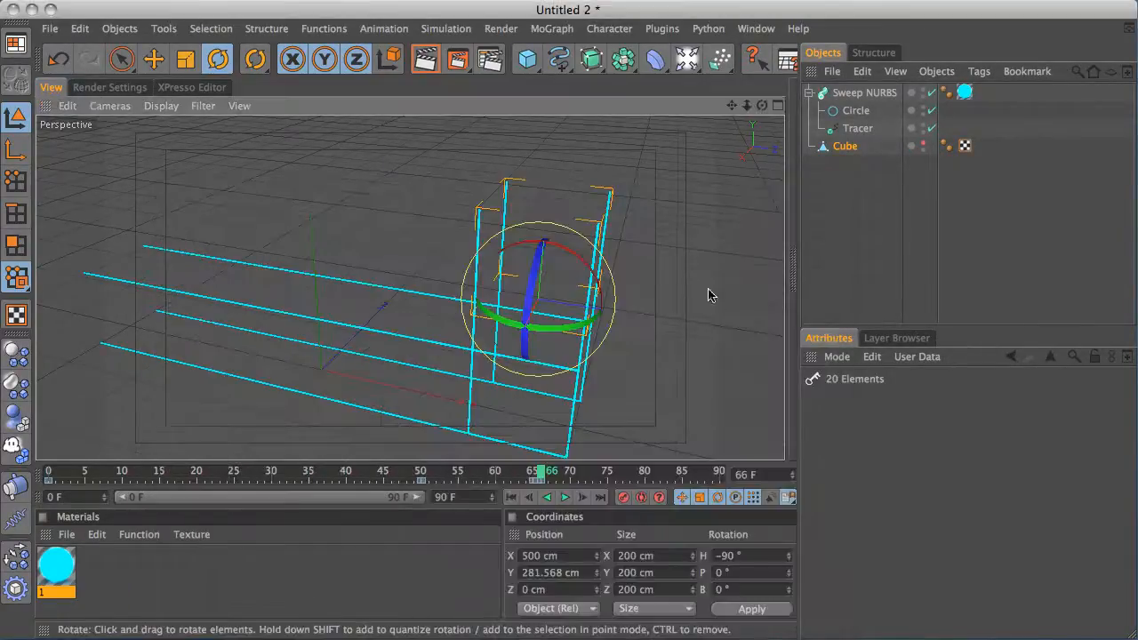
Rewind and play the animation to review the trails
left_click(820, 223)
left_click(511, 497)
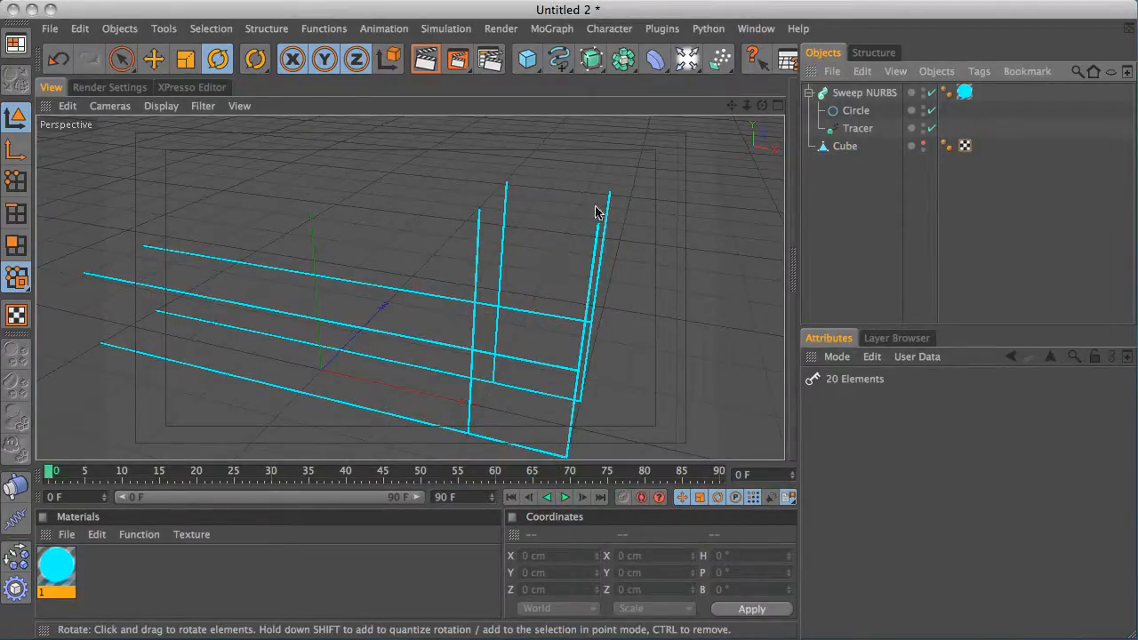
left_click(565, 498)
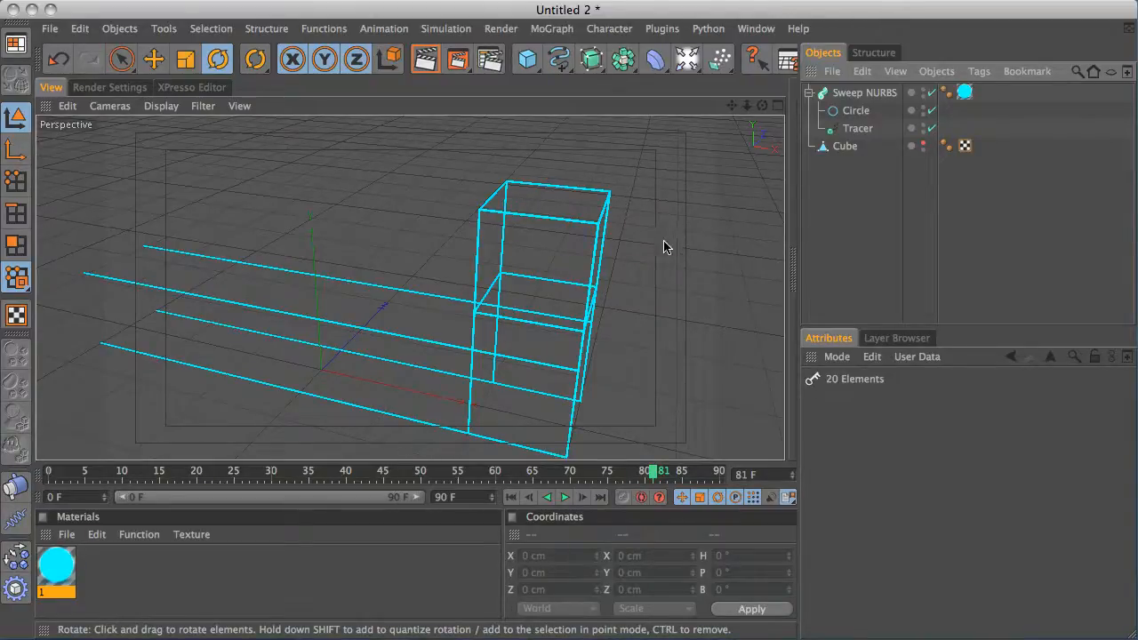
Orbit around the scene and play the animation from the start to review the light trails
left_click_drag(587, 383, 495, 282, "alt")
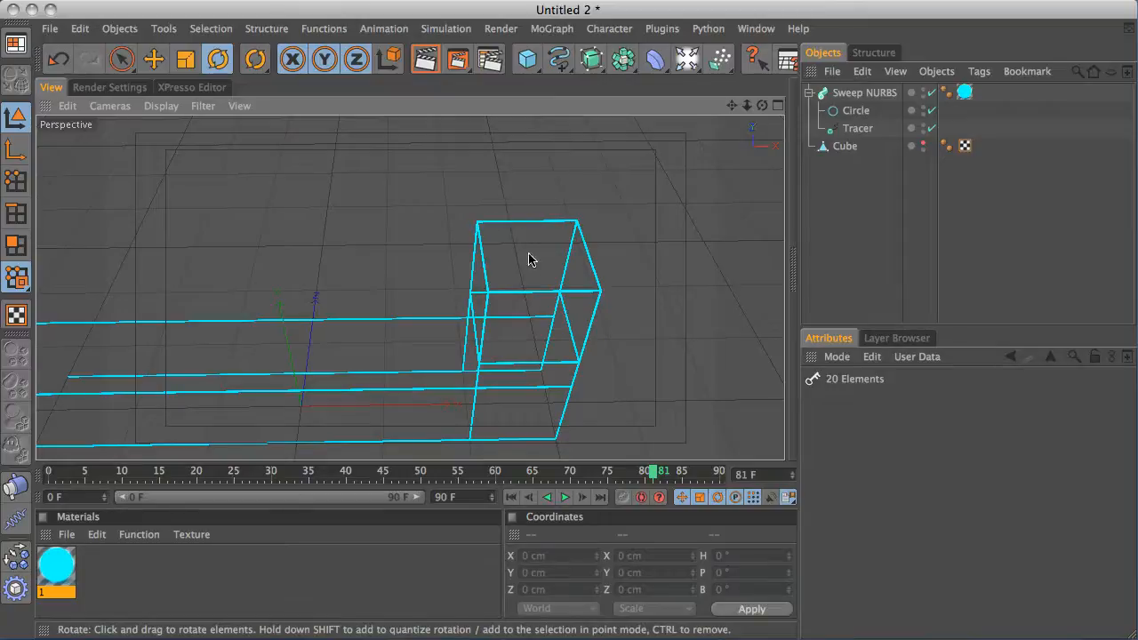
left_click_drag(528, 258, 486, 252, "alt")
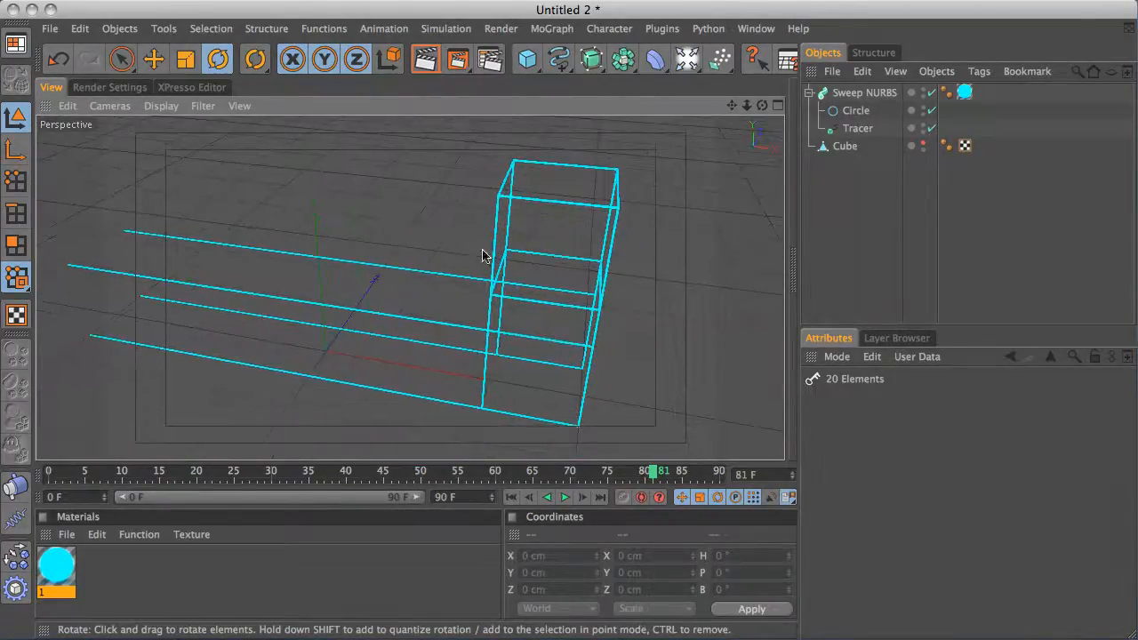
left_click(512, 498)
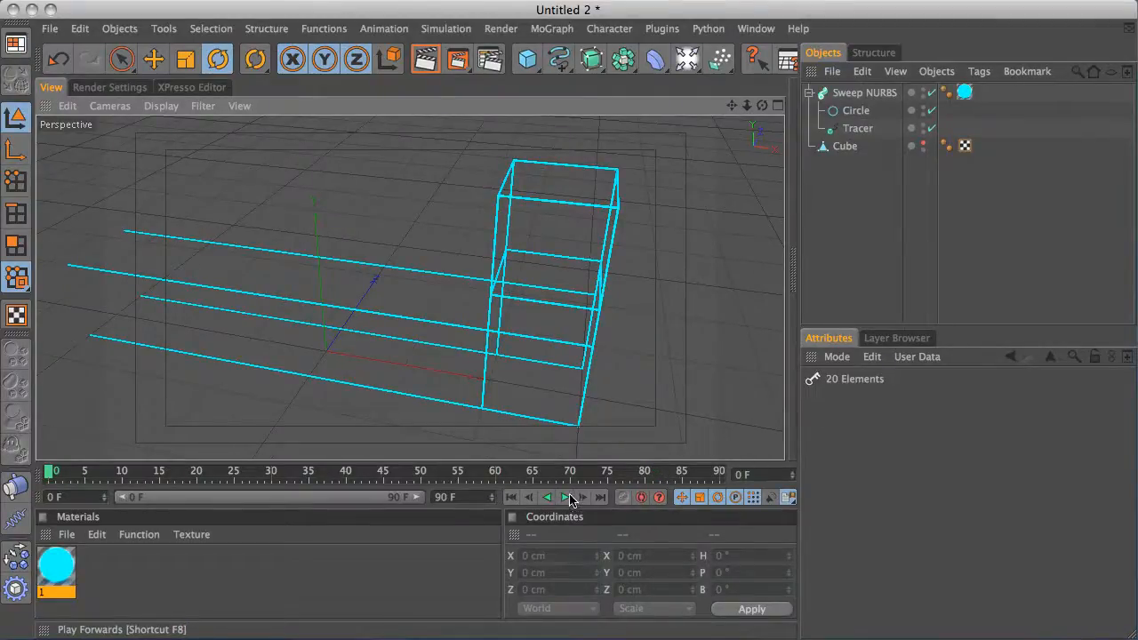
left_click(565, 498)
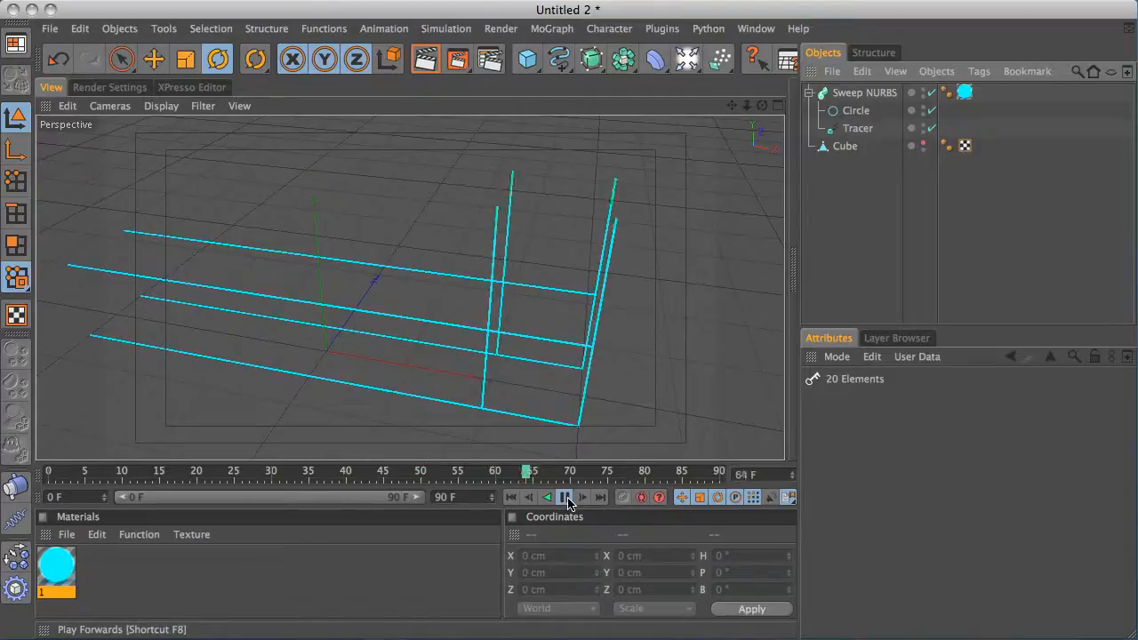
left_click(567, 498)
left_click_drag(394, 266, 597, 224, "alt")
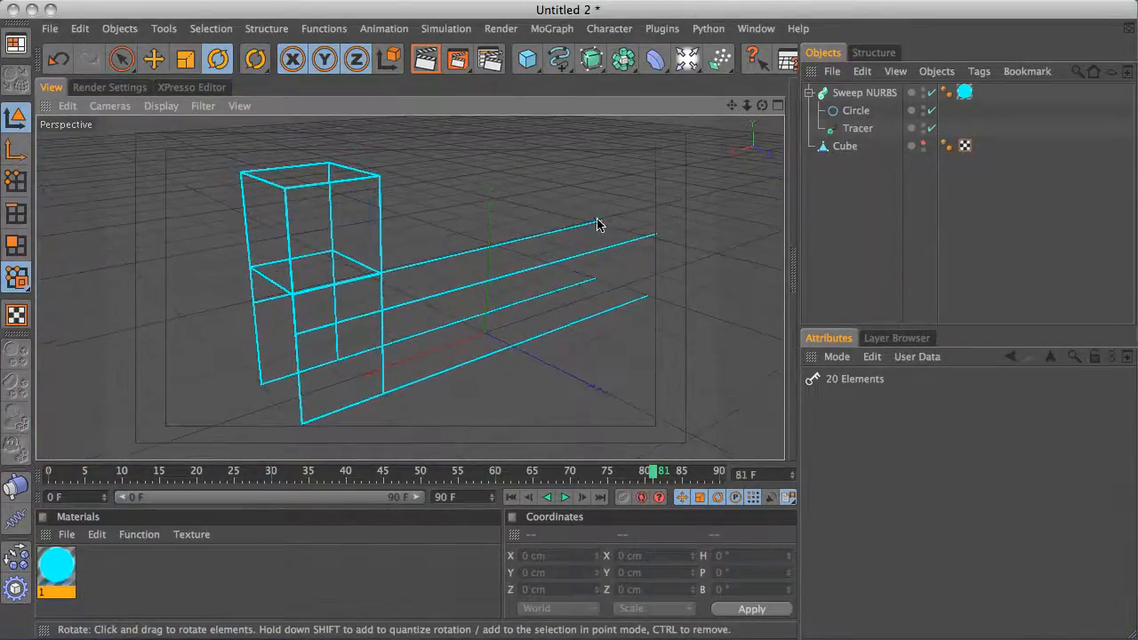
Make the cube visible in the editor view and select the cube
left_click(921, 145)
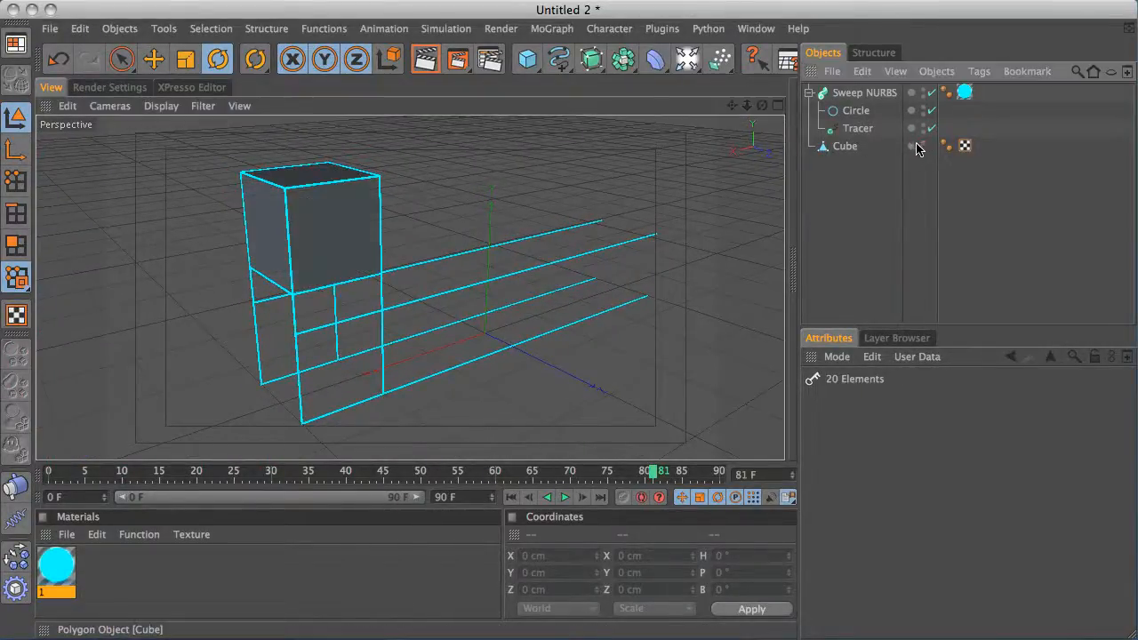
left_click(861, 95)
left_click(845, 146)
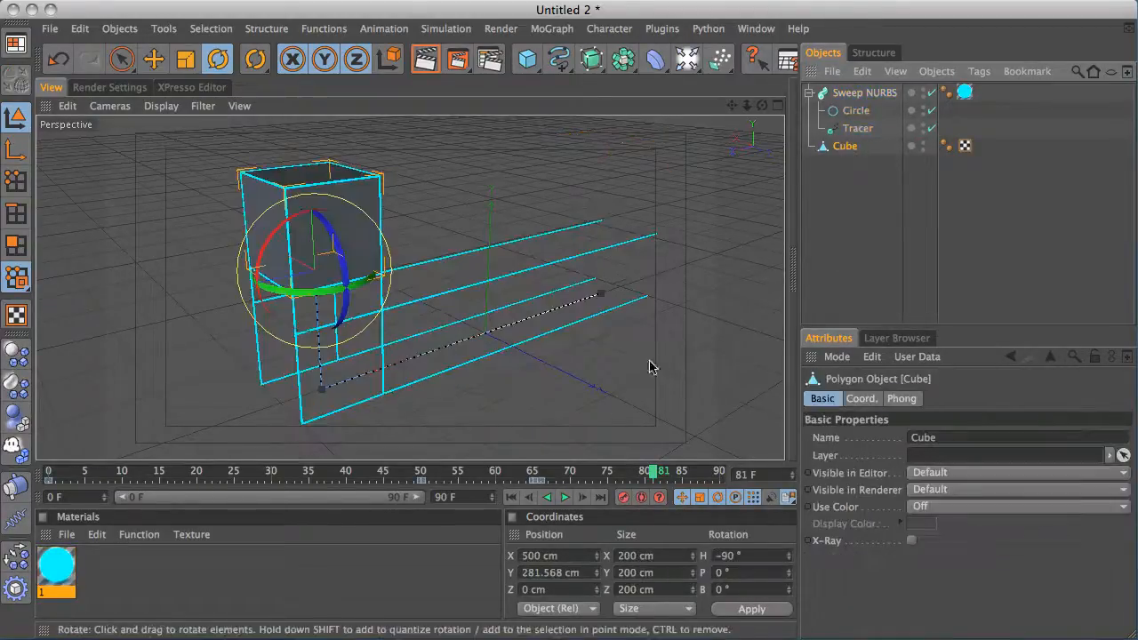
At frame 66, extrude the cube's front polygon in polygon mode, setting its X position to -200 cm
left_click_drag(655, 472, 542, 474)
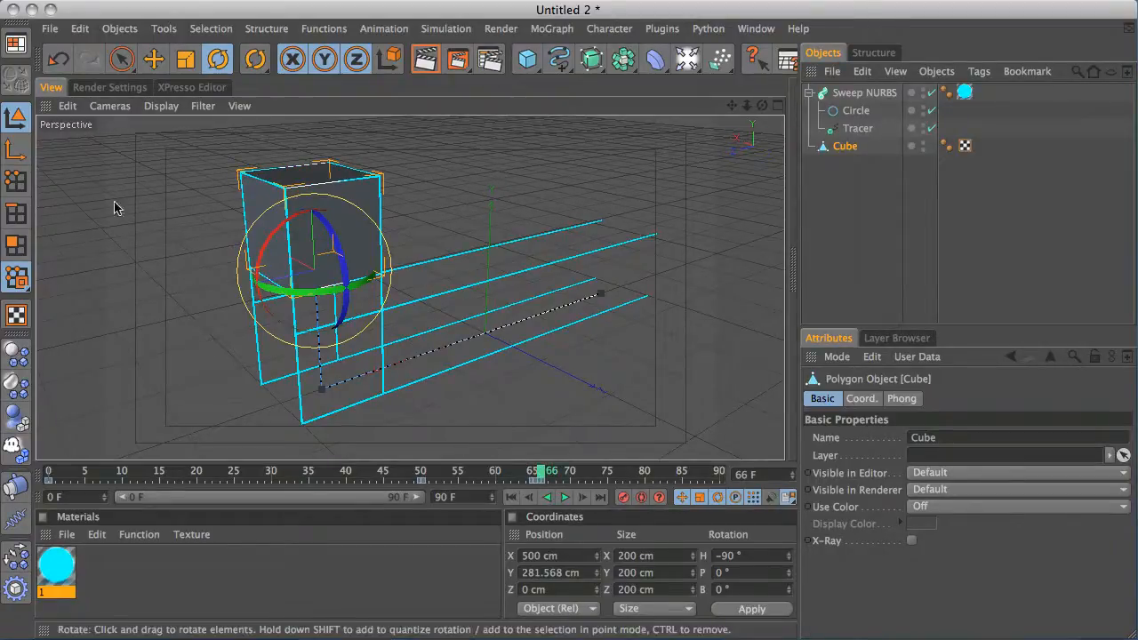
left_click(17, 181)
left_click(18, 244)
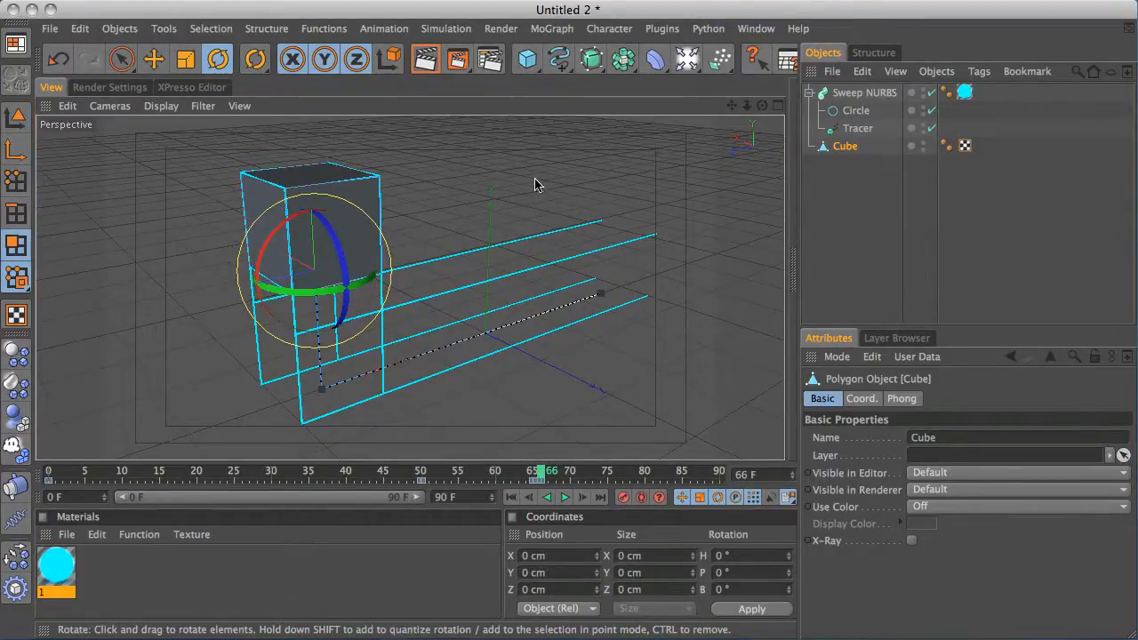
left_click_drag(536, 183, 363, 236, "alt")
left_click(355, 236)
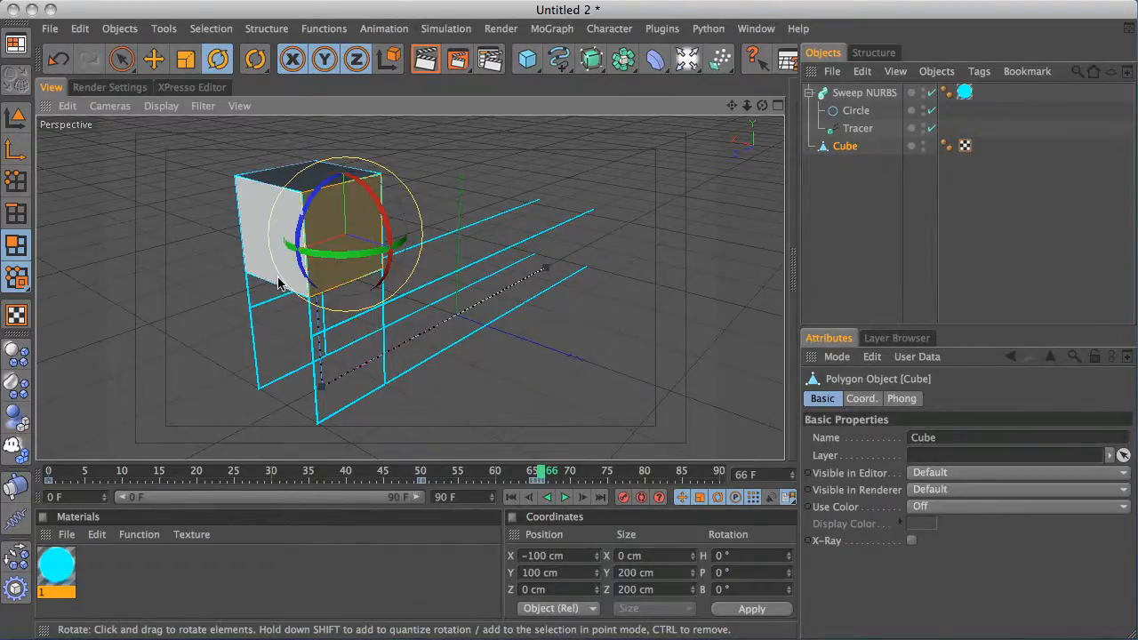
key("d")
left_click_drag(326, 284, 554, 386)
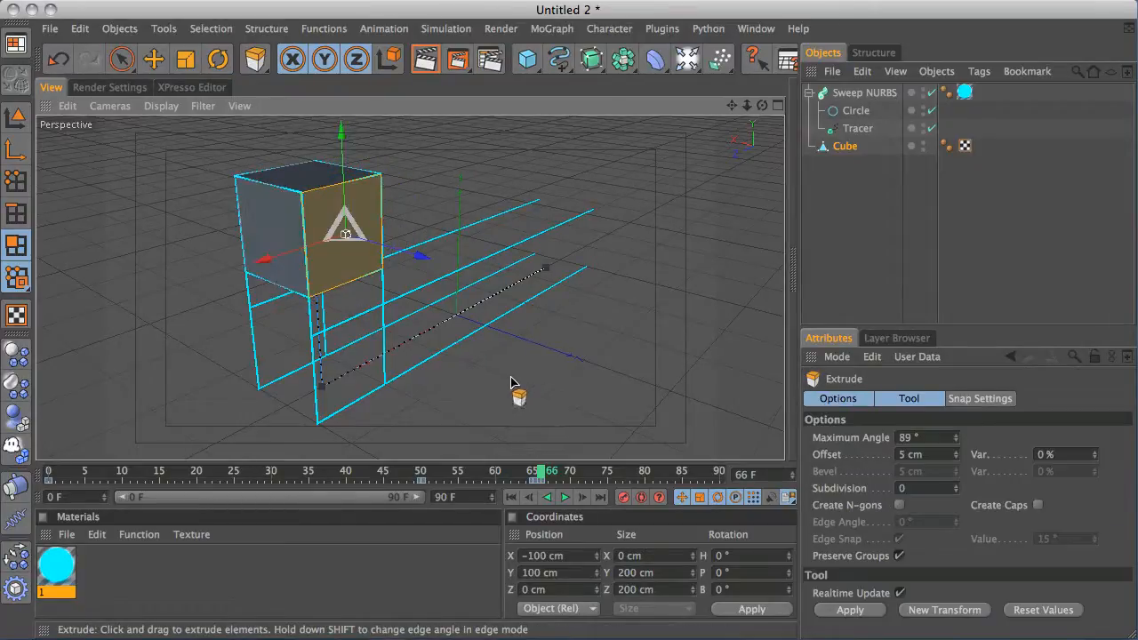
left_click_drag(620, 367, 667, 350)
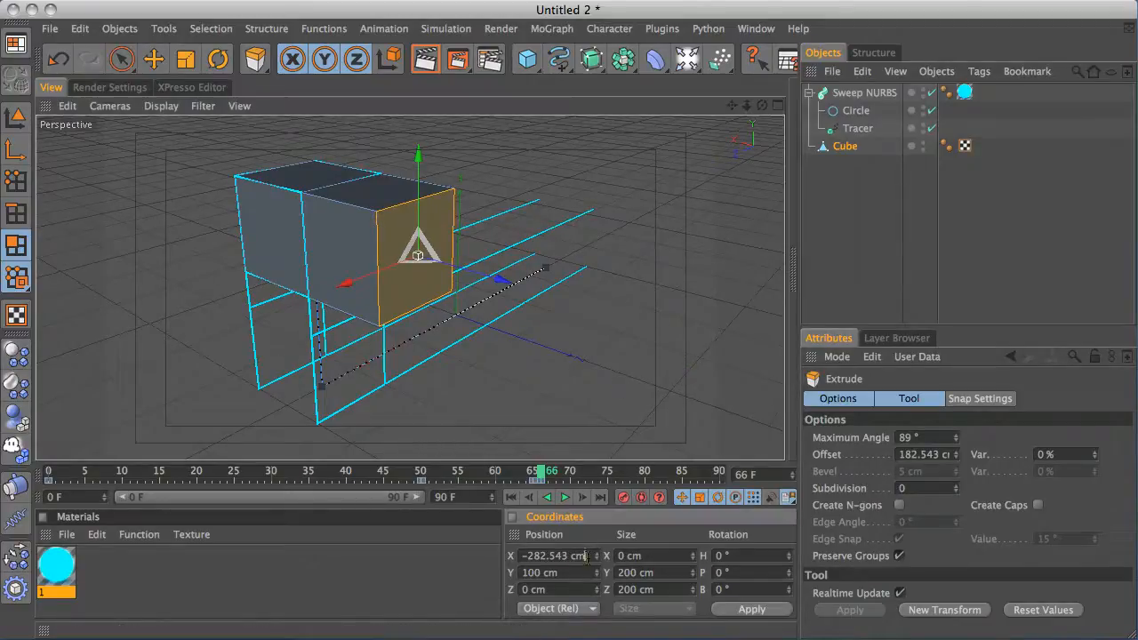
type("00")
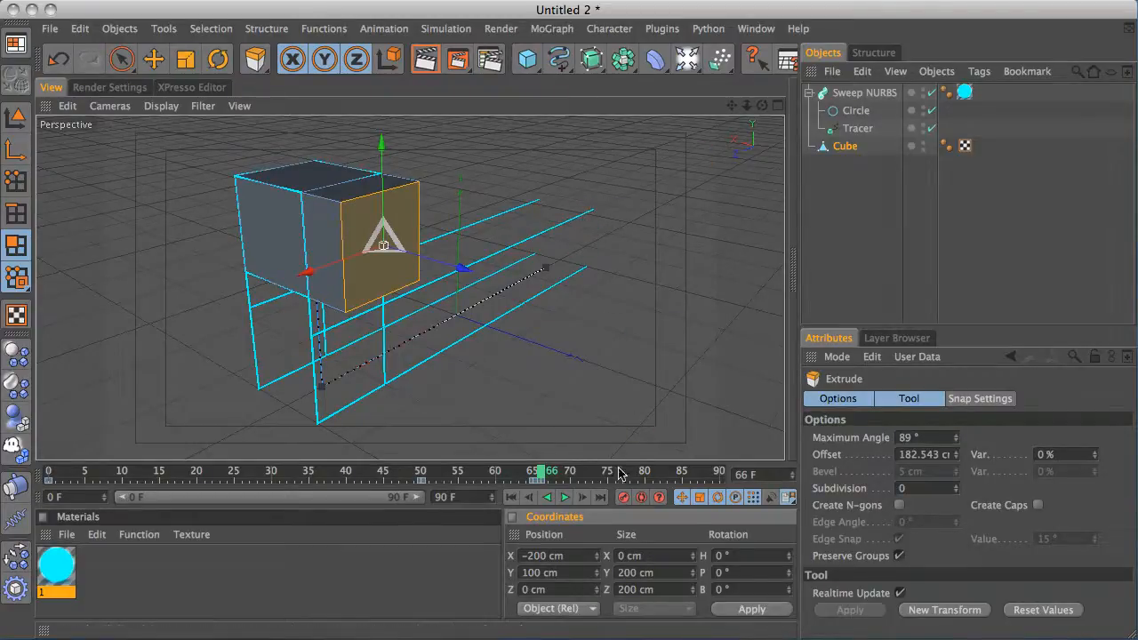
Deselect, hide the cube in the editor and play the animation from the start to check the trails
left_click(503, 107)
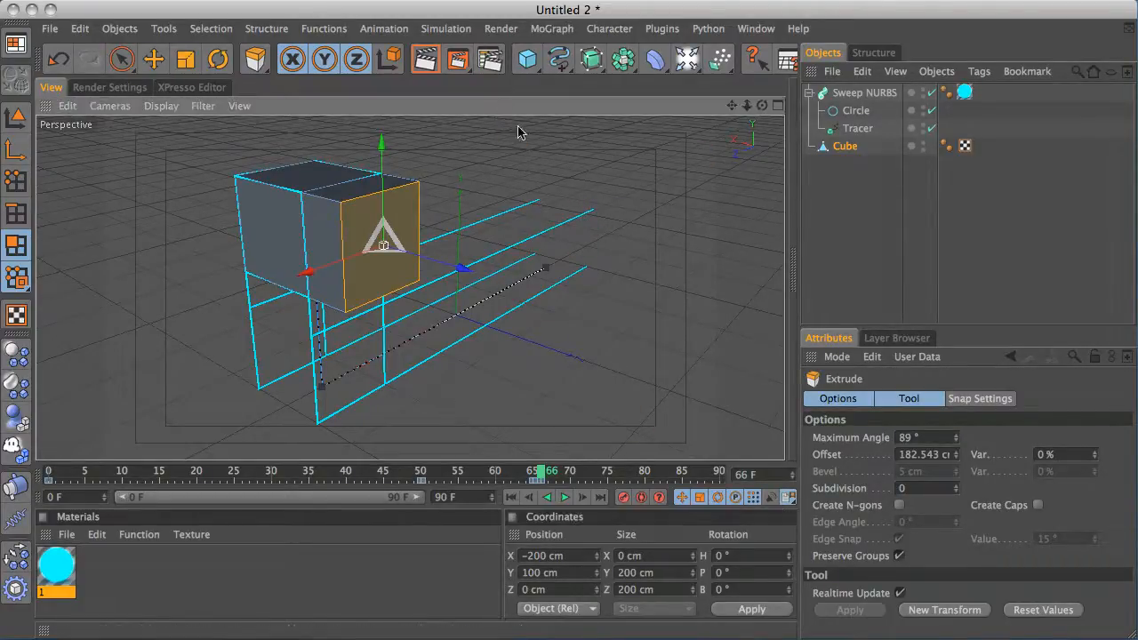
key("space")
left_click(598, 343)
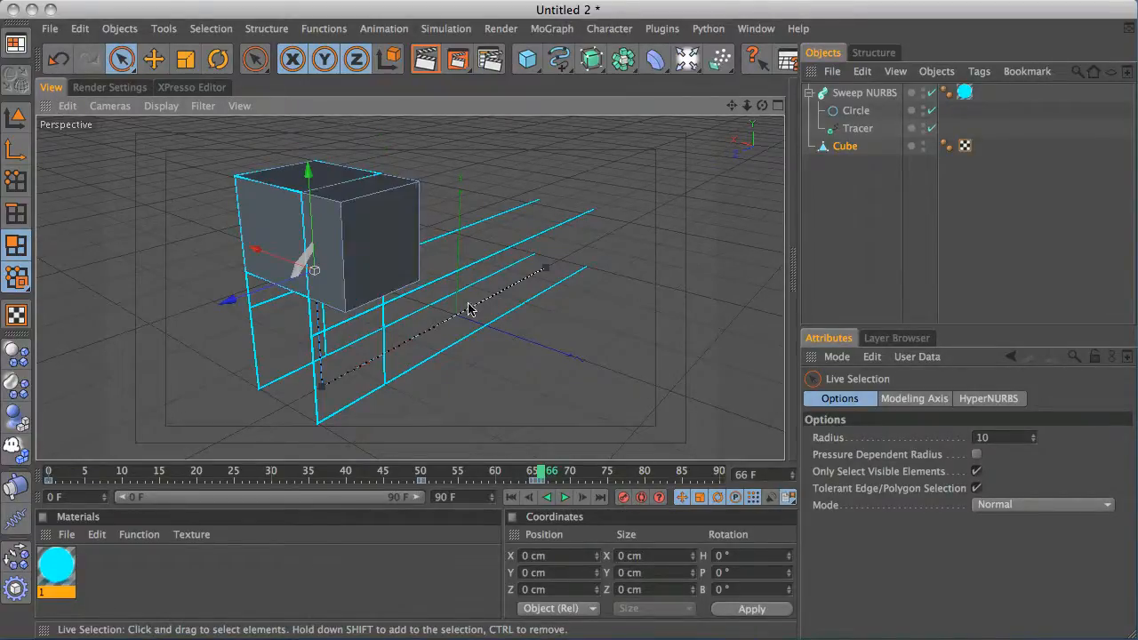
left_click(512, 497)
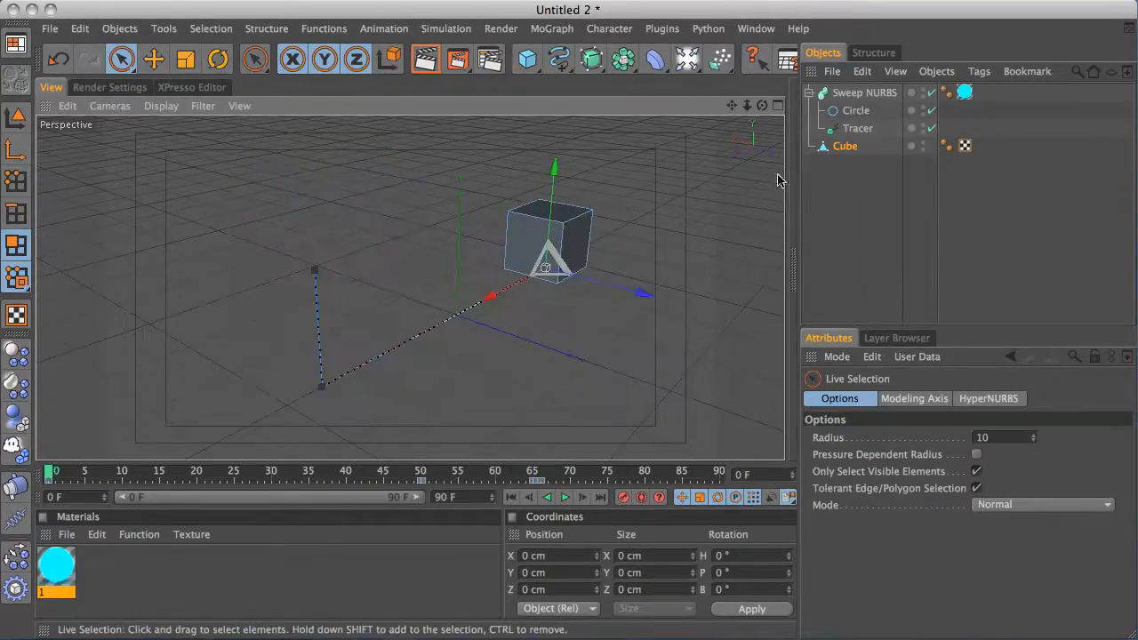
left_click(923, 144)
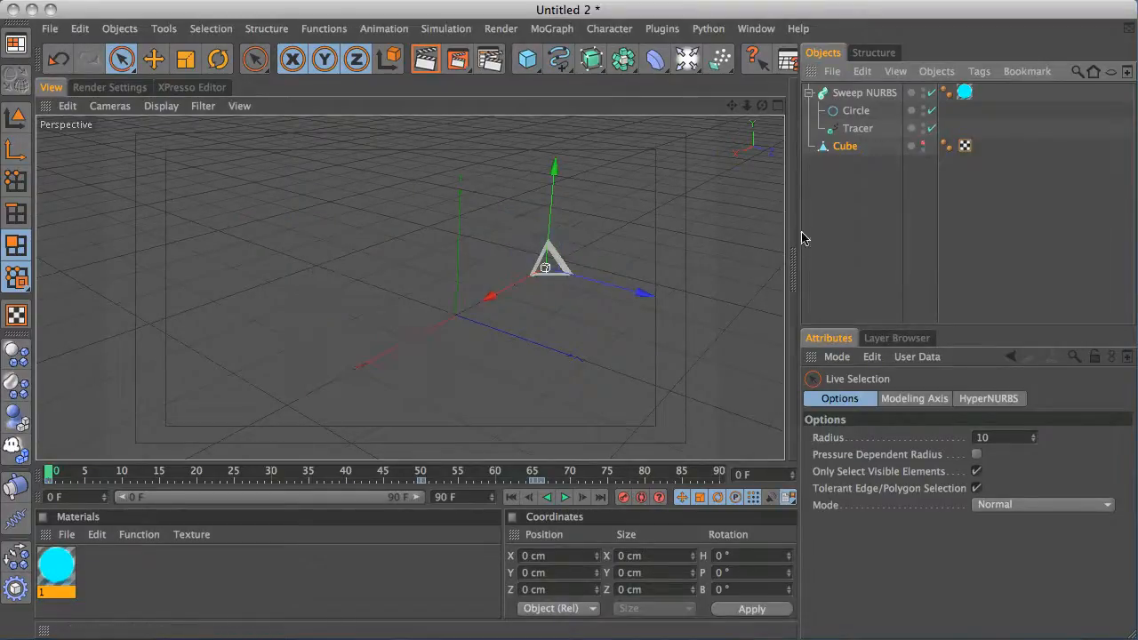
left_click(565, 499)
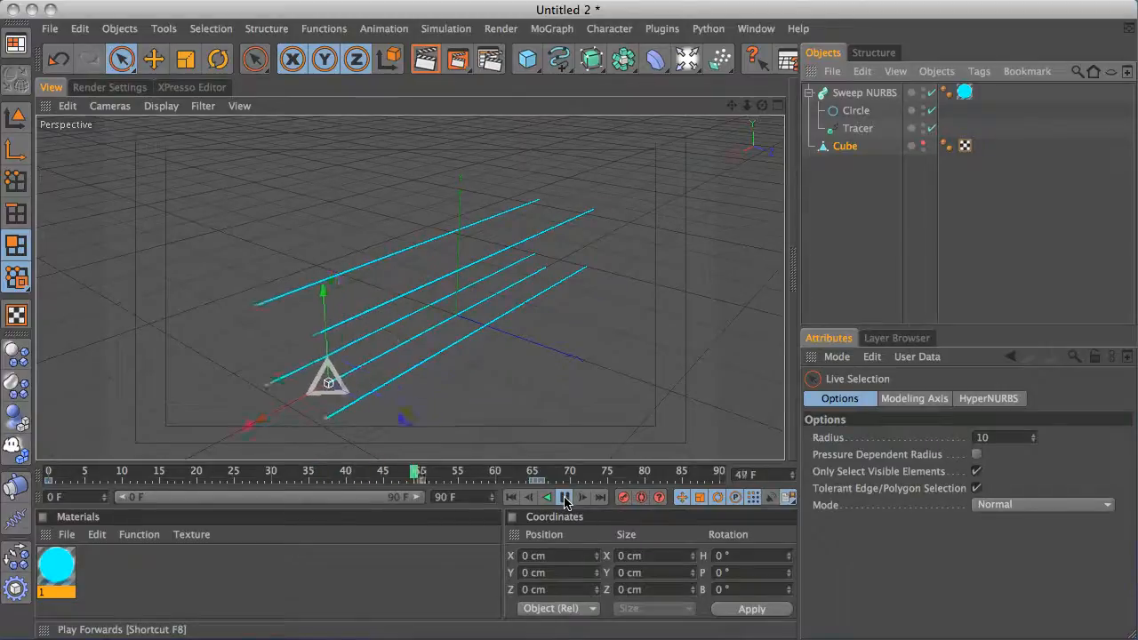
left_click(566, 498)
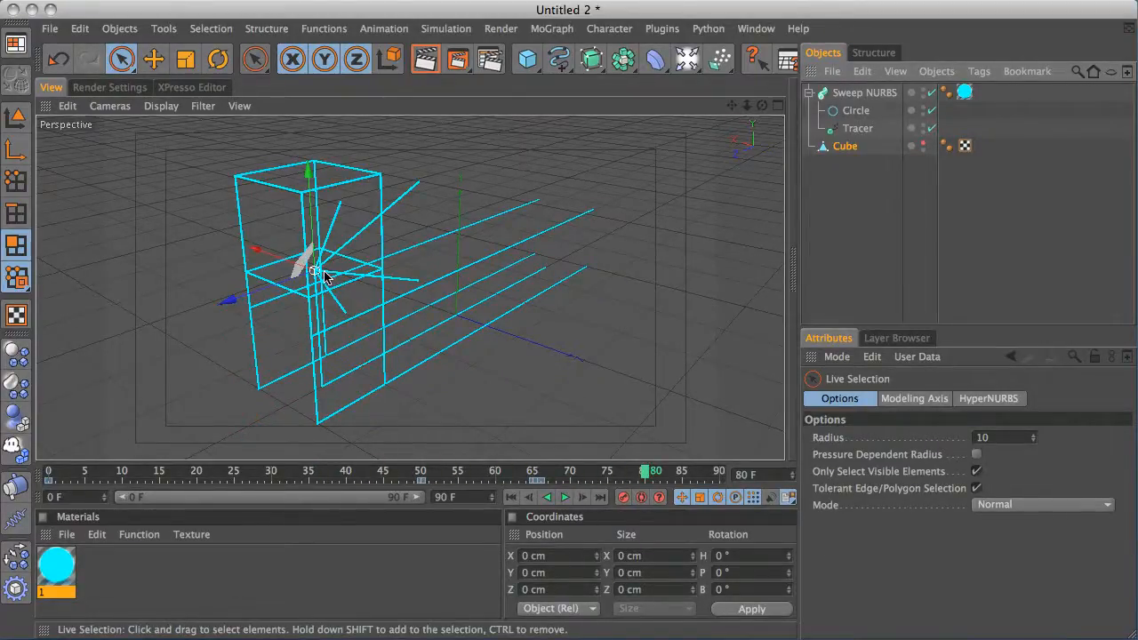
Undo the last four changes to the cube
left_click_drag(362, 273, 389, 229, "alt")
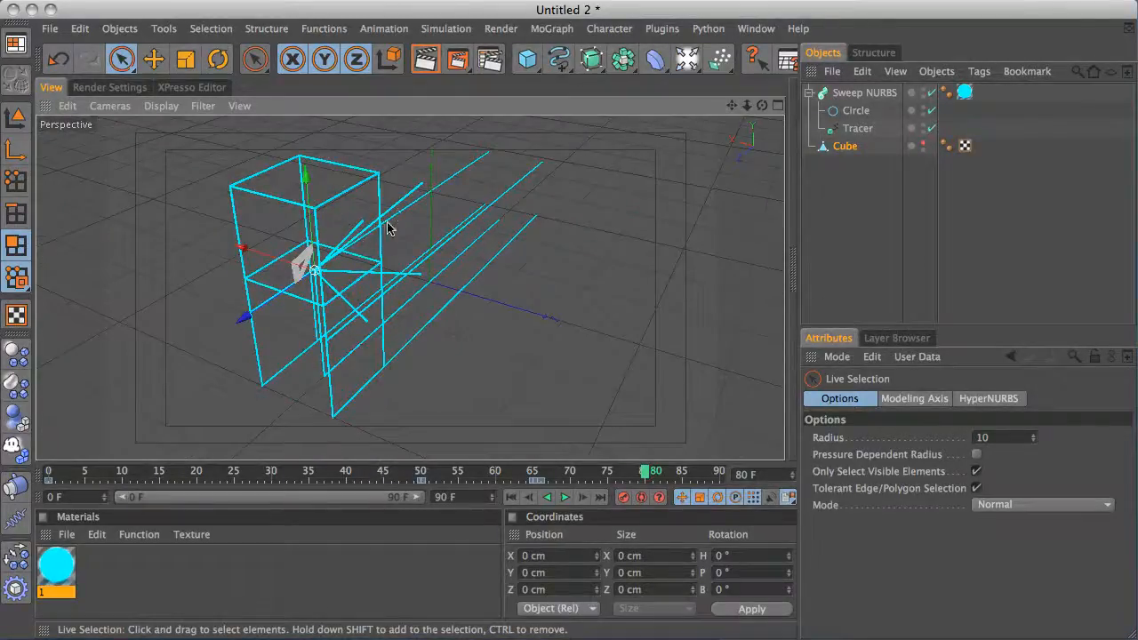
left_click_drag(474, 233, 441, 216, "alt")
key("super+z")
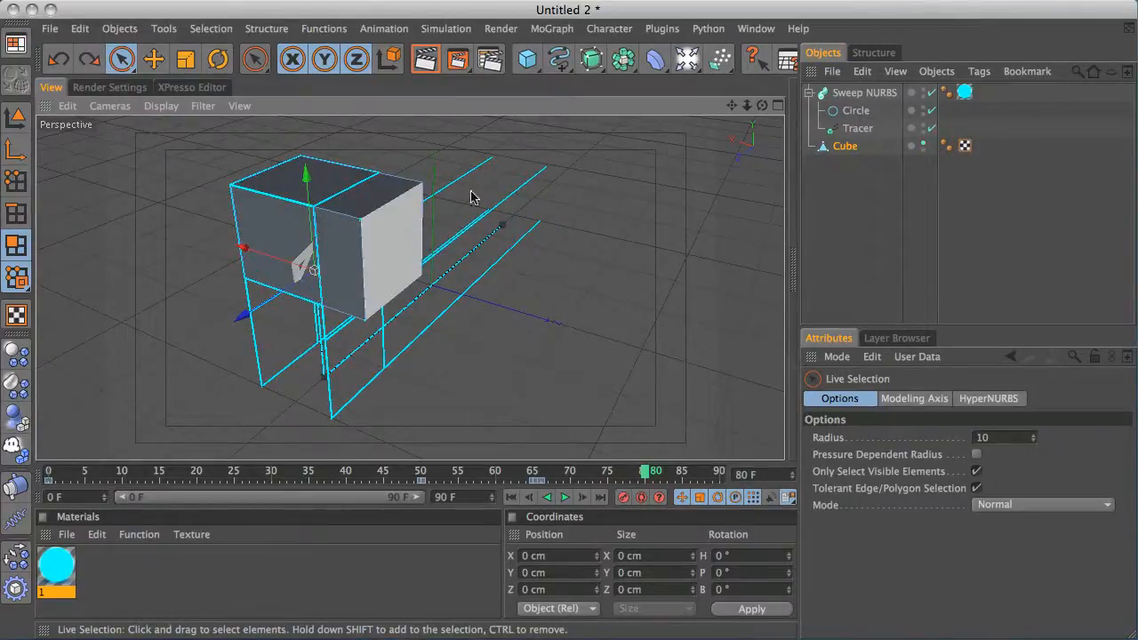
key("super+z")
key("super+z")
key("super+z")
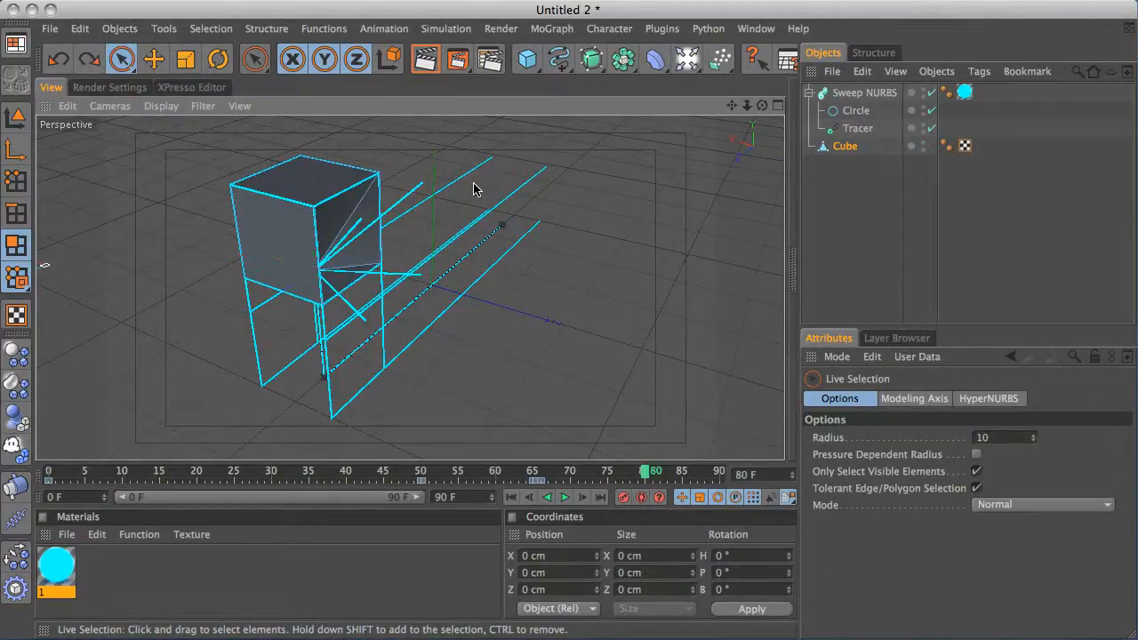
Play back the animation from the start
left_click(511, 498)
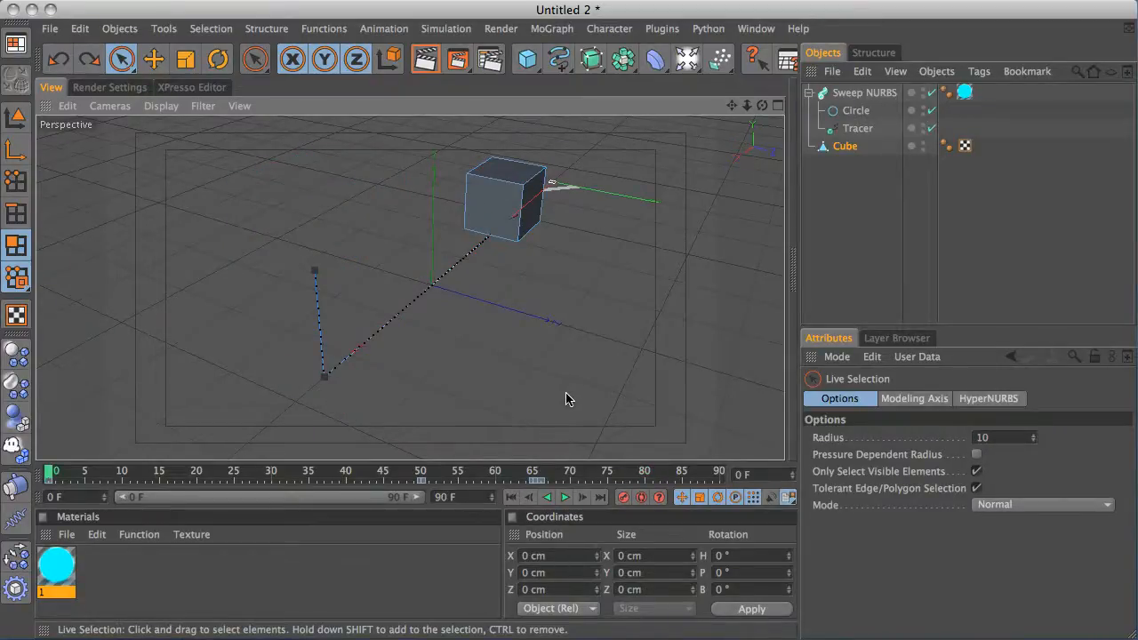
left_click(564, 498)
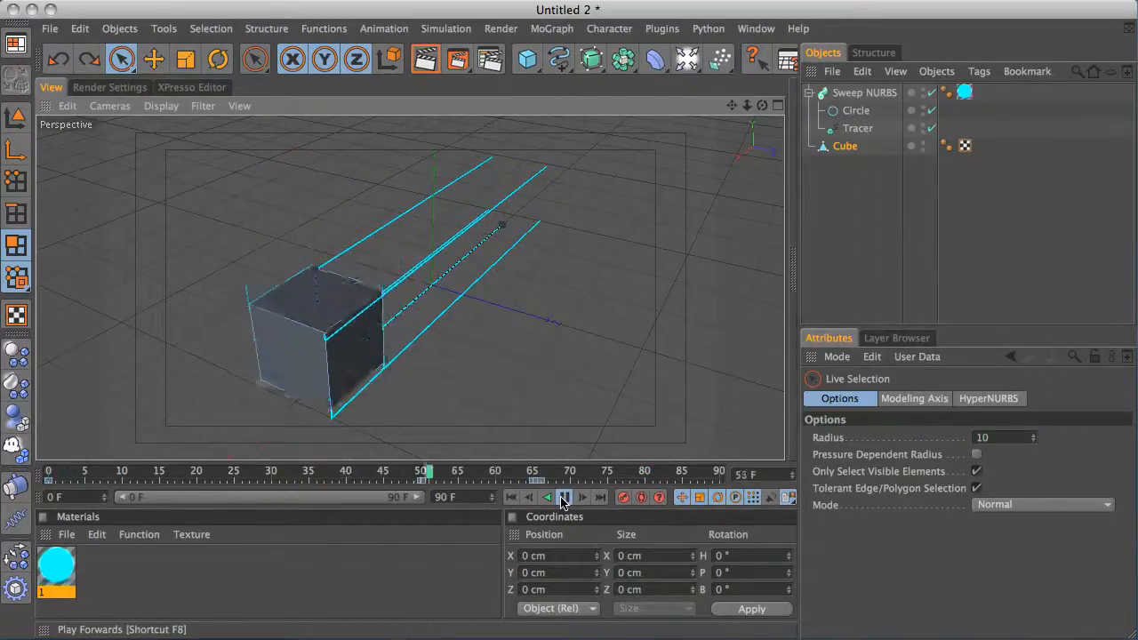
left_click(564, 498)
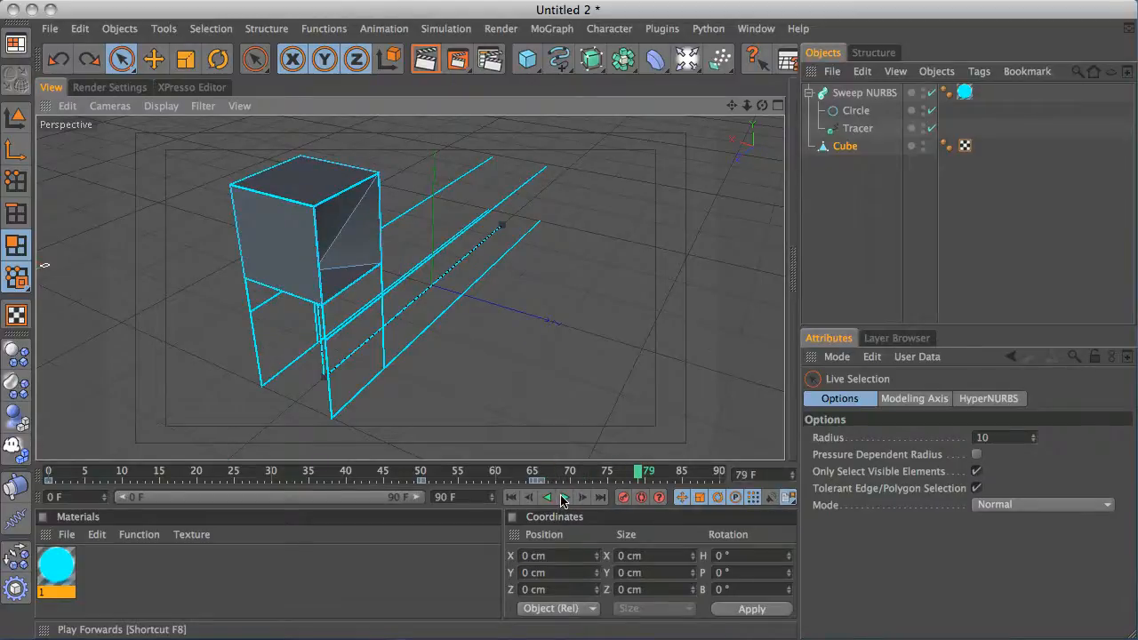
Undo six more changes to remove the extrusion and the selection
key("super+z")
key("super+z")
key("super+z")
key("super+z")
key("super+z")
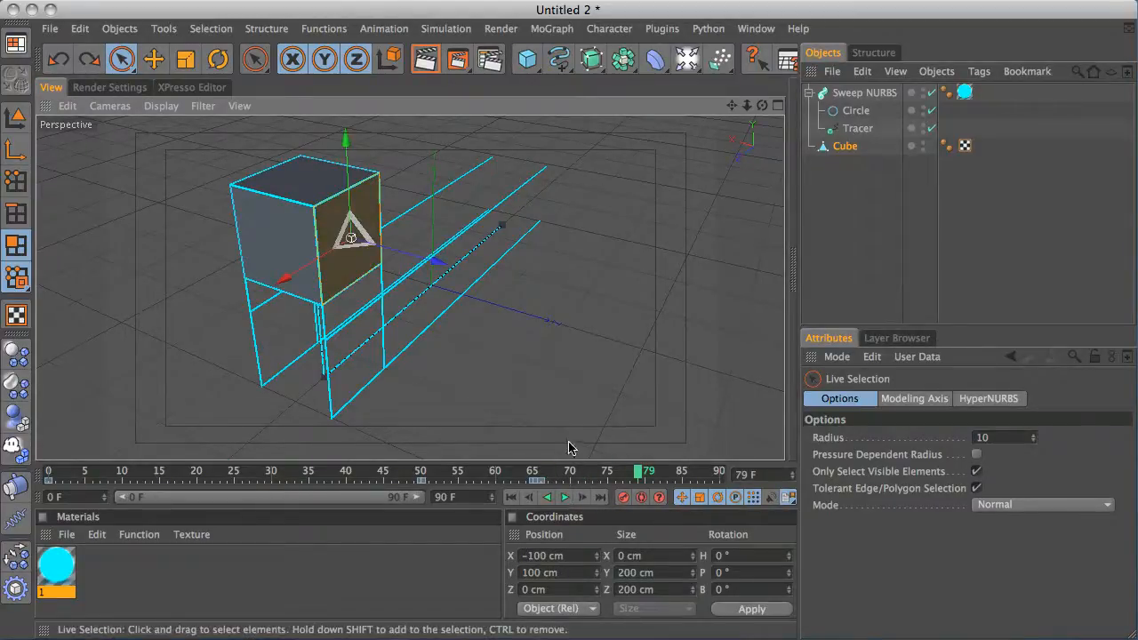
key("super+z")
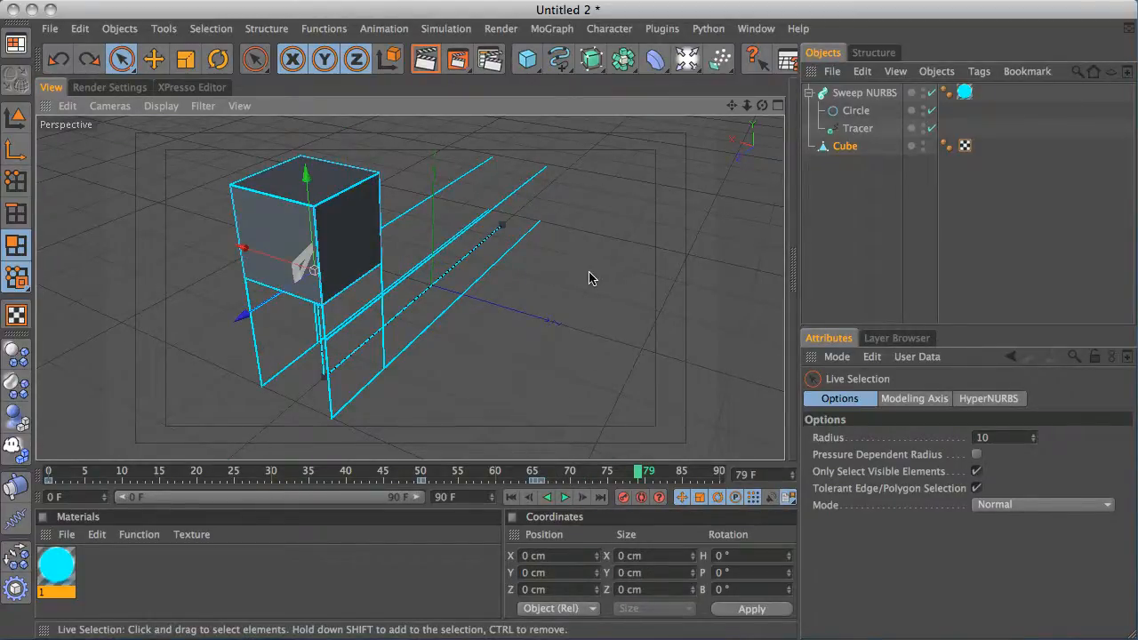
key("super+z")
key("super+z")
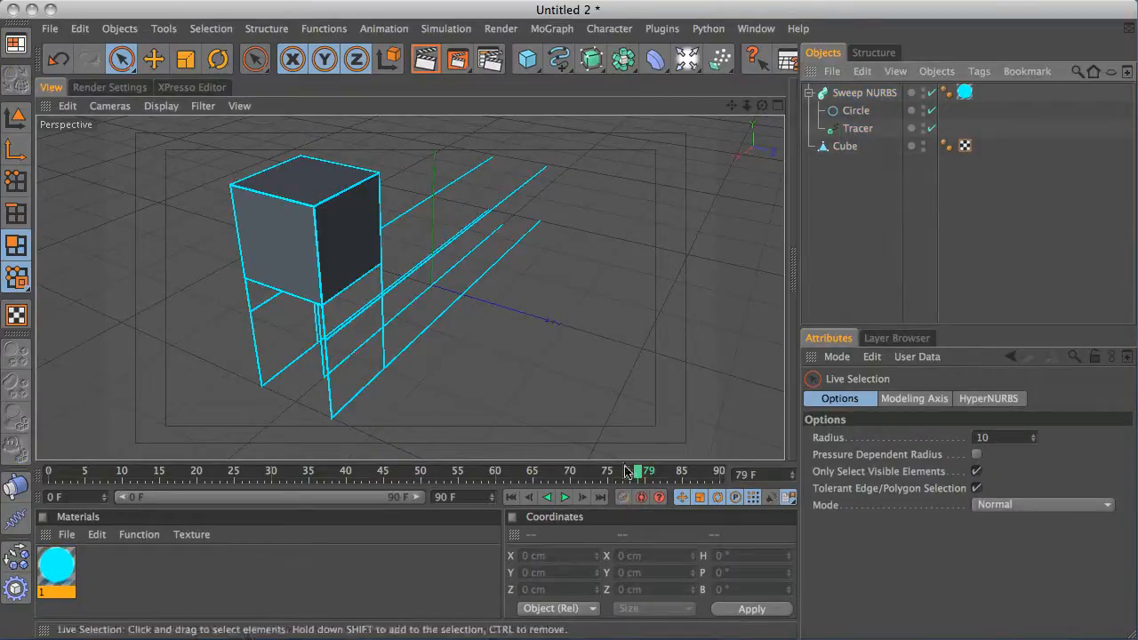
Replay the animation from frame 0 to review the trails
left_click(525, 500)
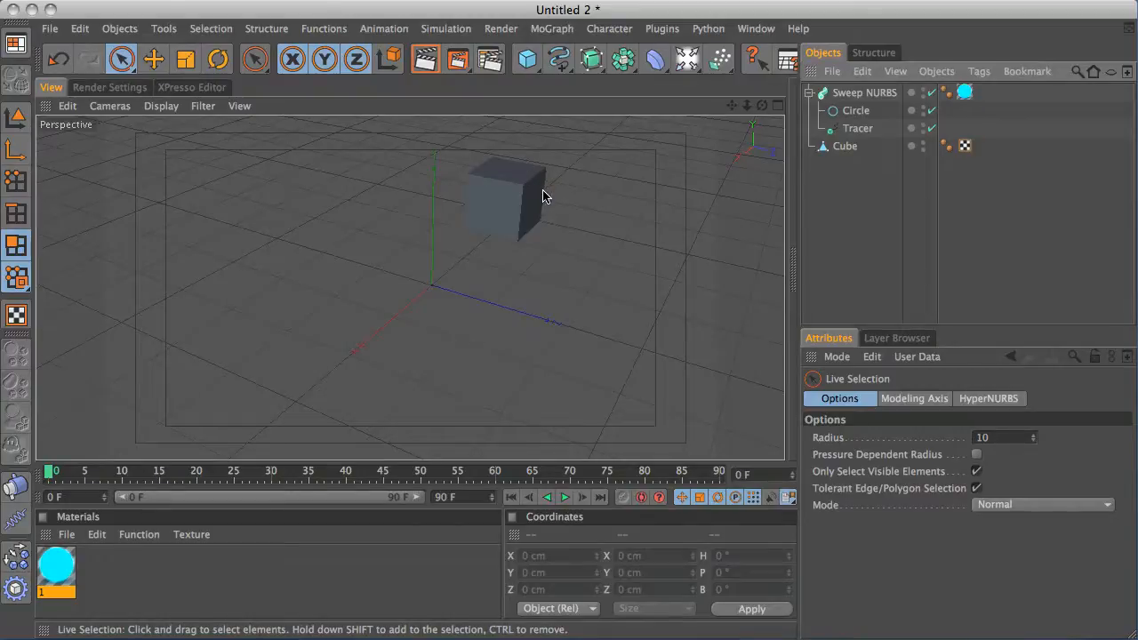
left_click(565, 498)
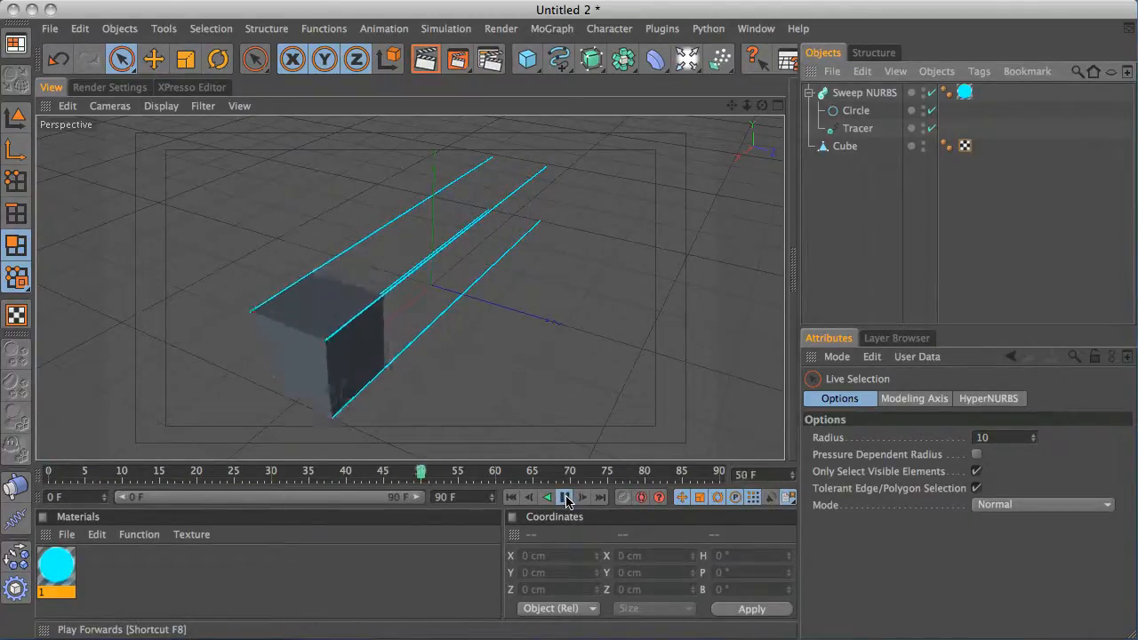
left_click(565, 498)
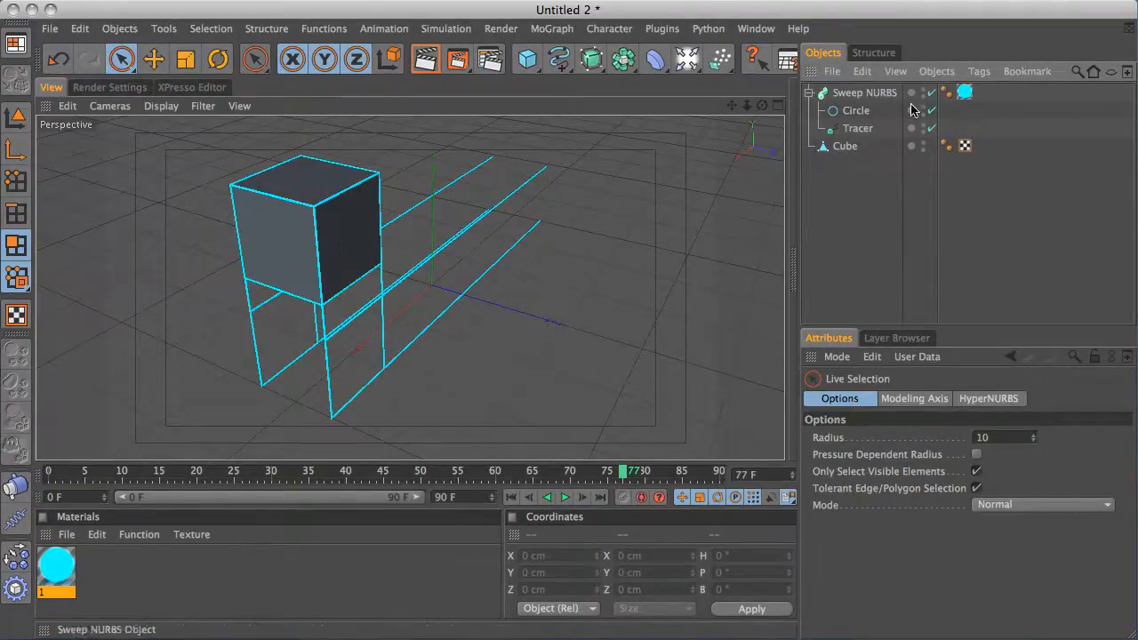
At frame 80, move the selected cube sideways to a new position in model mode
left_click(843, 147)
mouse_move(624, 476)
left_mouse_down()
mouse_move(549, 476)
mouse_move(645, 475)
left_mouse_up()
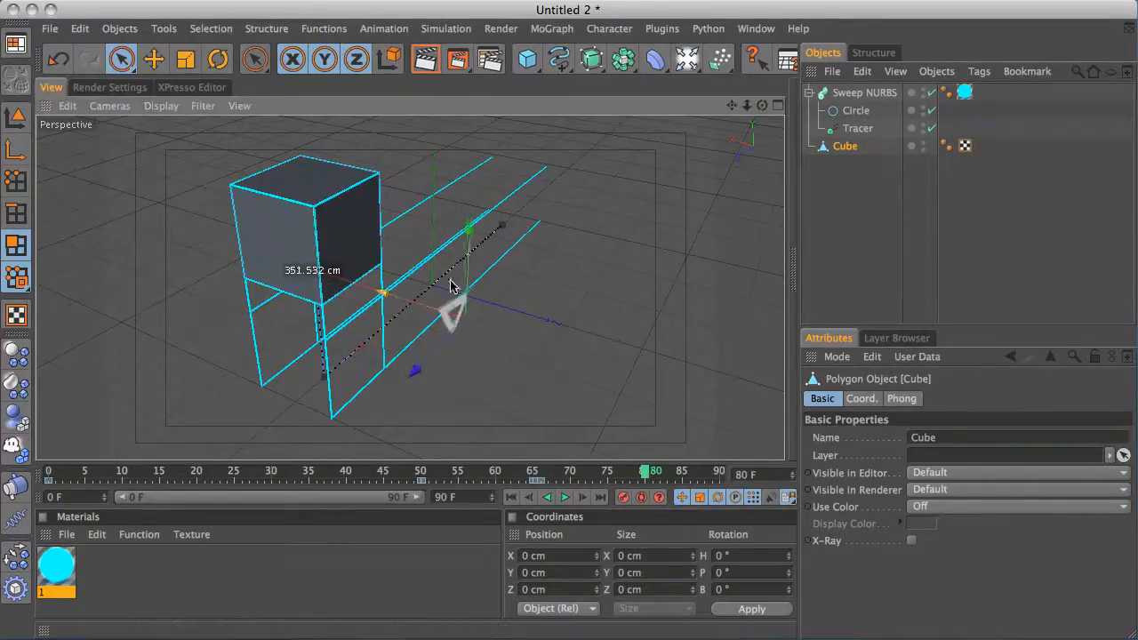
left_click(16, 130)
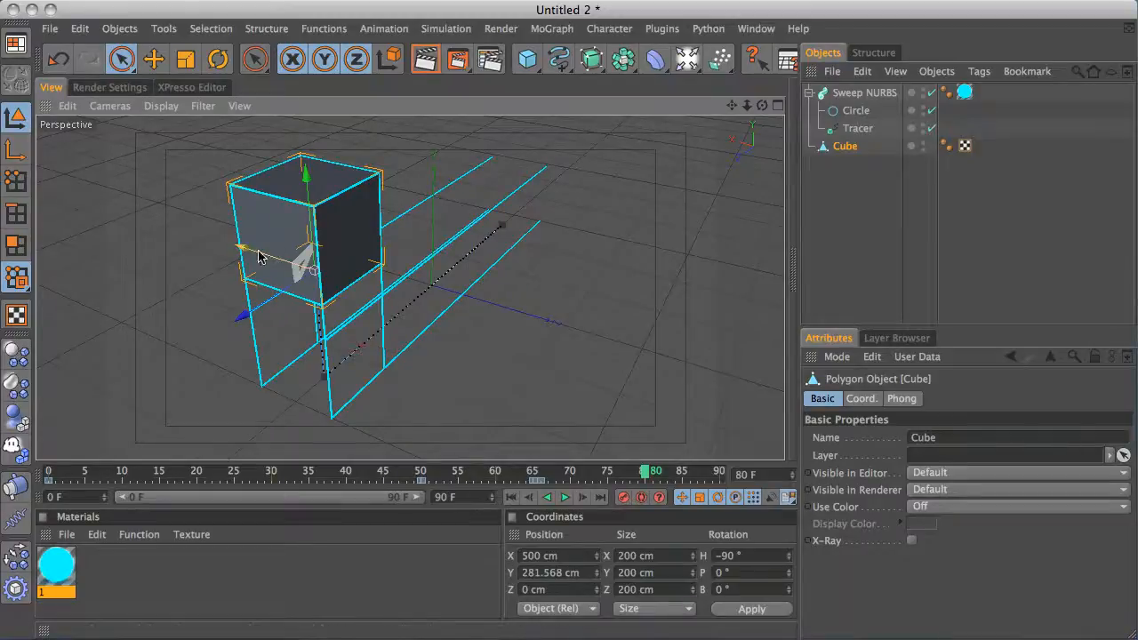
left_click_drag(256, 254, 515, 316)
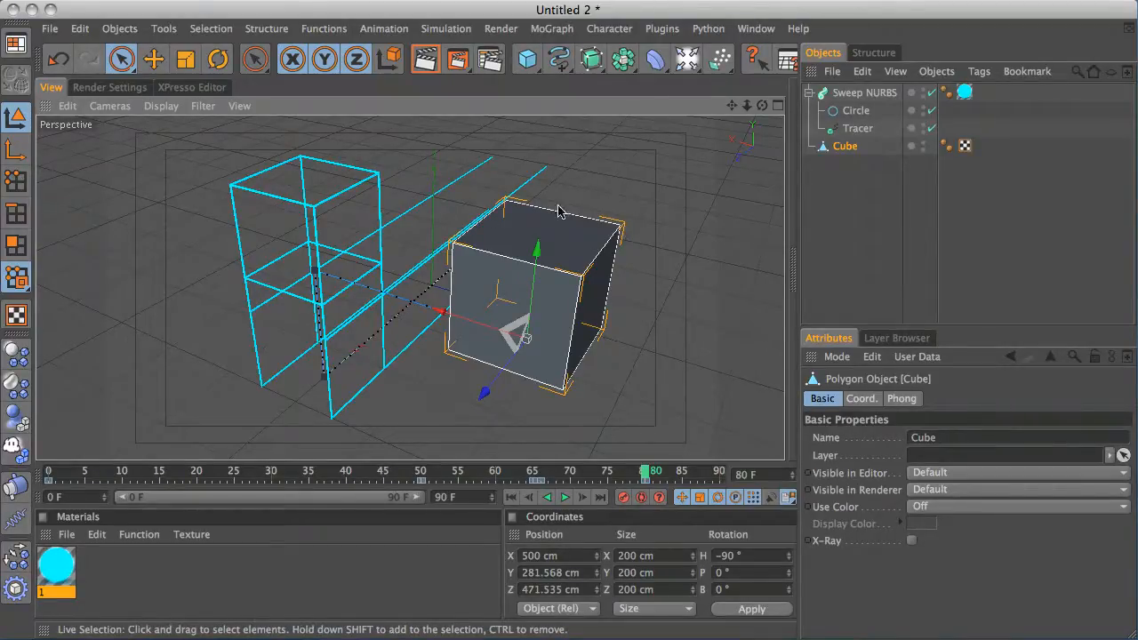
left_click_drag(636, 204, 668, 262, "alt")
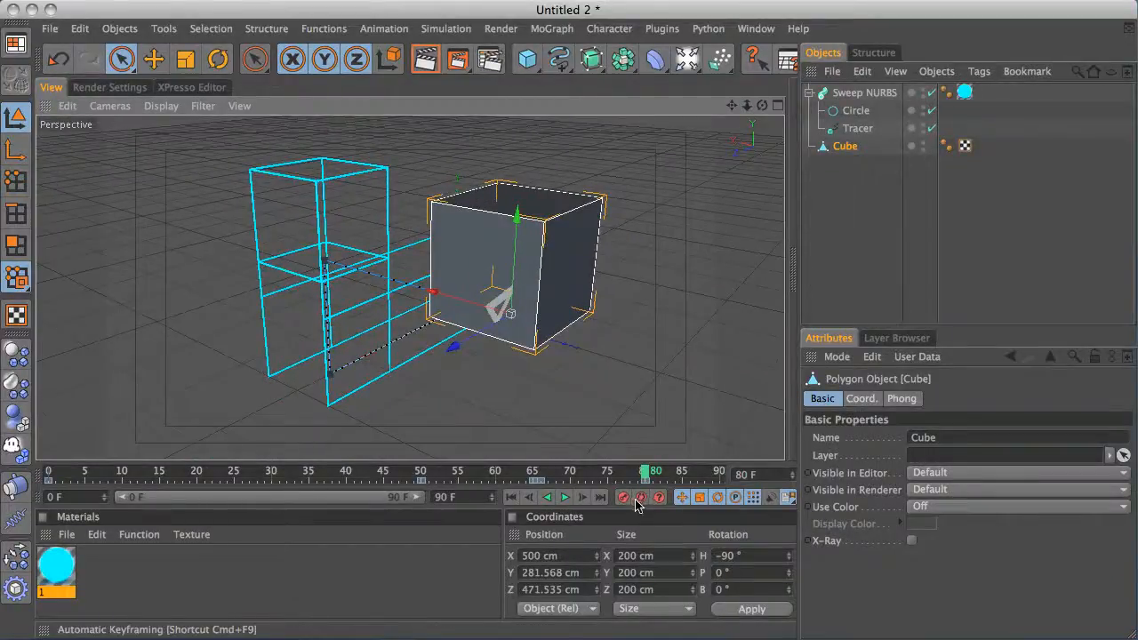
Hide the cube and play the animation from frame 0 to review the trails
left_click(512, 497)
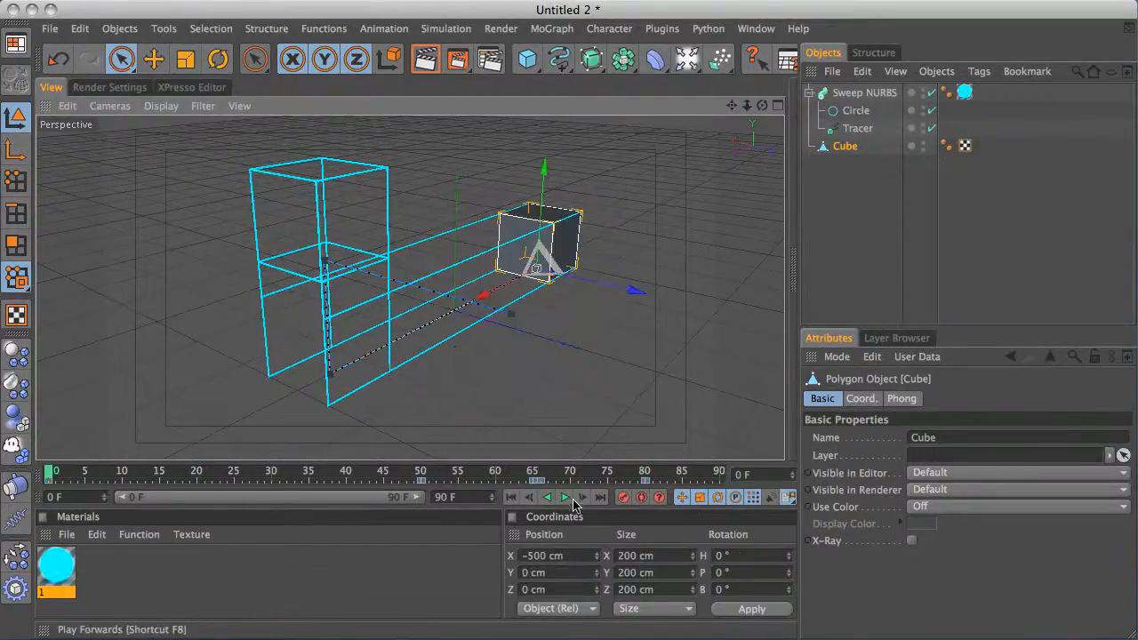
left_click(825, 258)
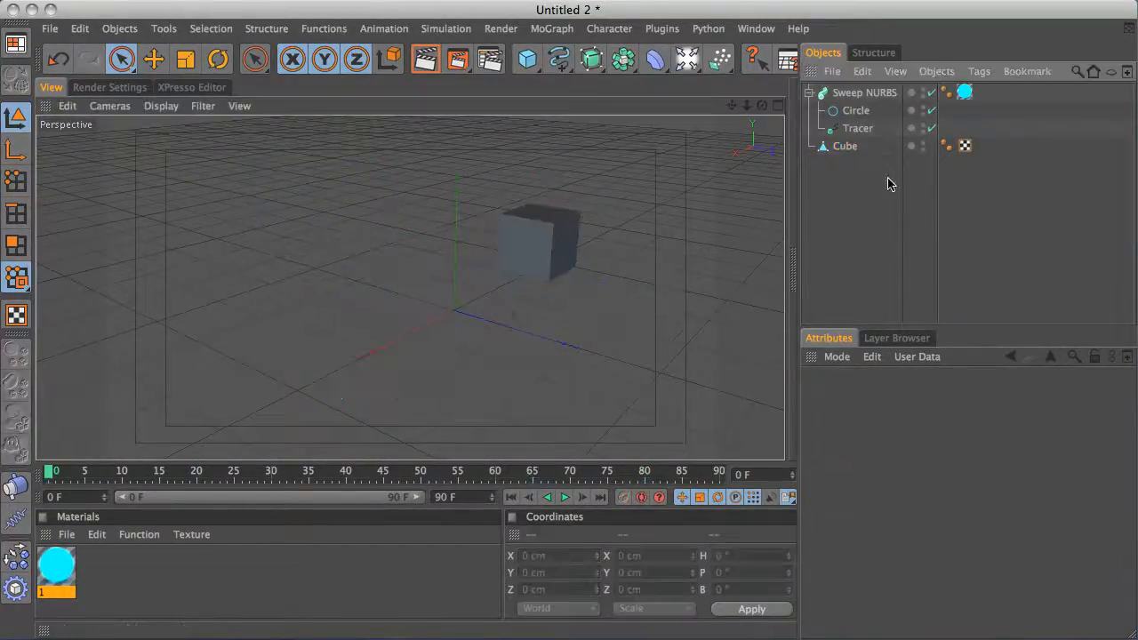
left_click(924, 143)
left_click(565, 498)
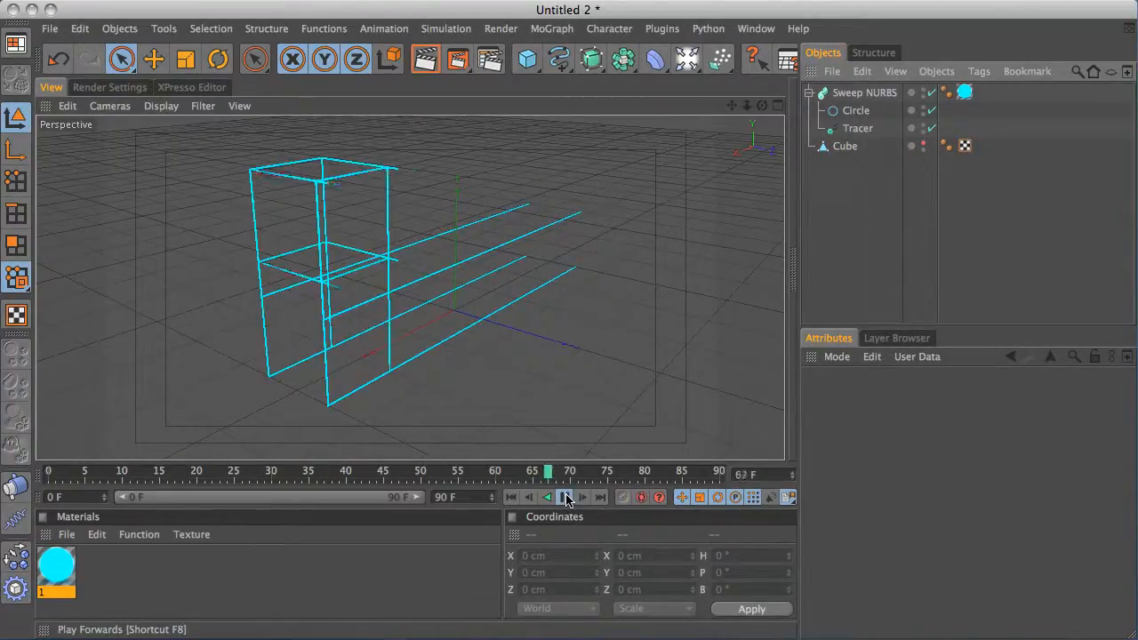
left_click(568, 499)
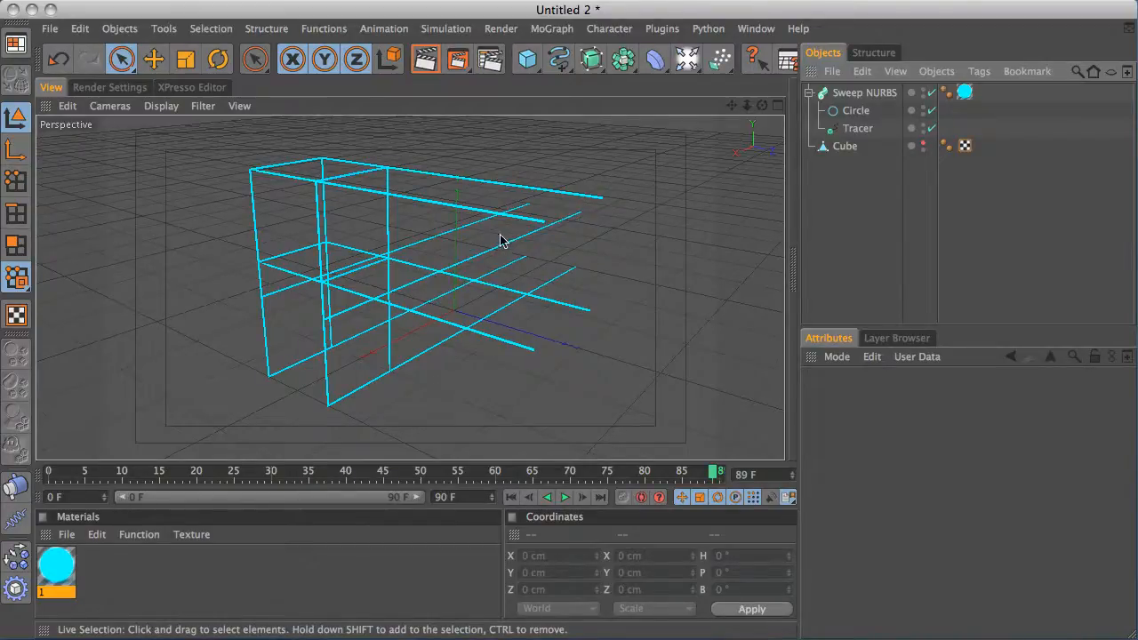
Show the cube again and delete its keyframe at frame 80 in the Timeline window
left_click(922, 142)
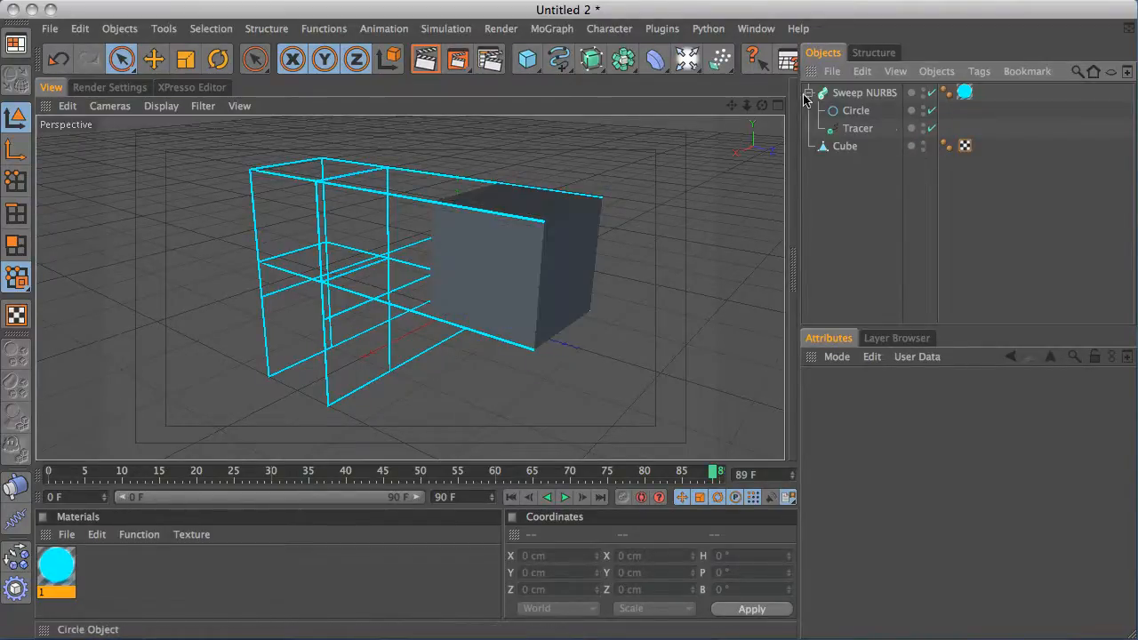
left_click(849, 146)
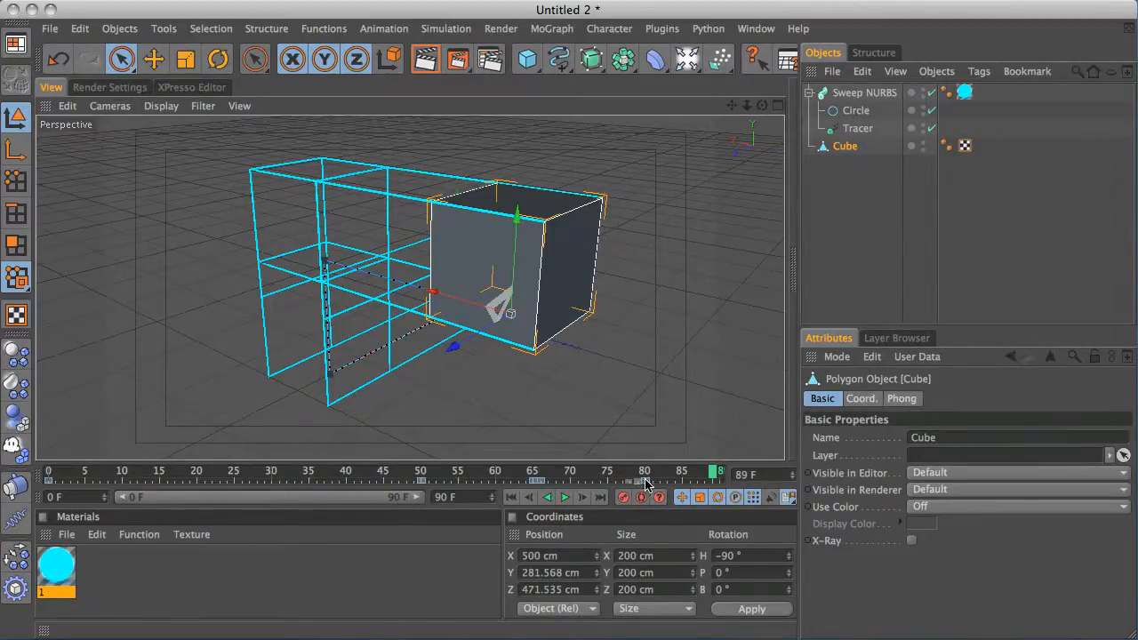
left_click(756, 28)
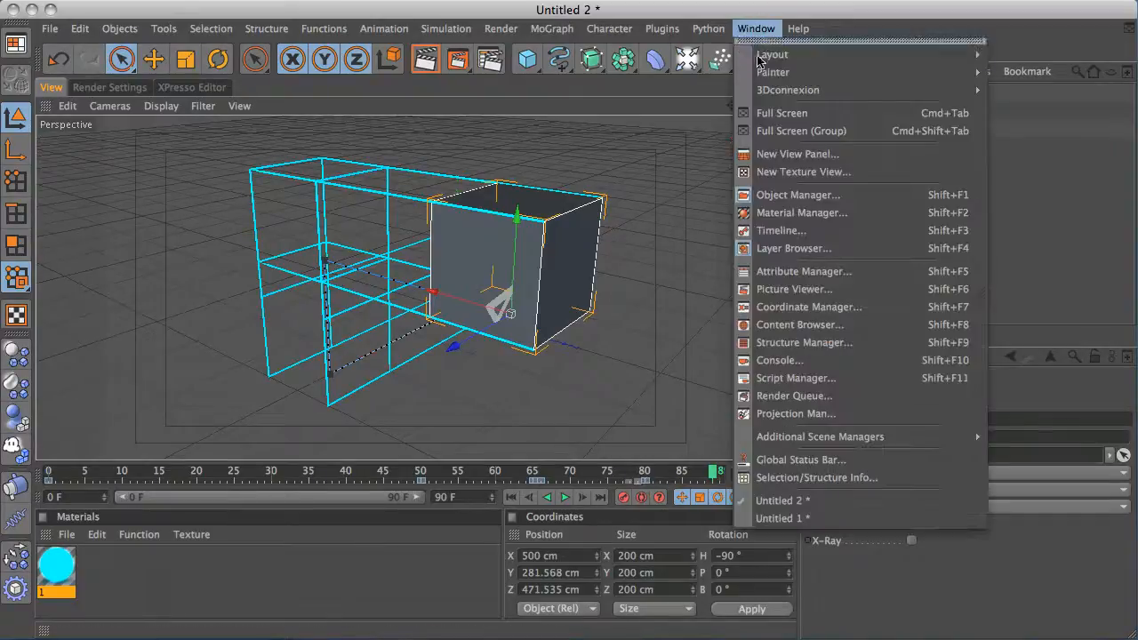
left_click(800, 227)
left_click_drag(780, 242, 747, 311)
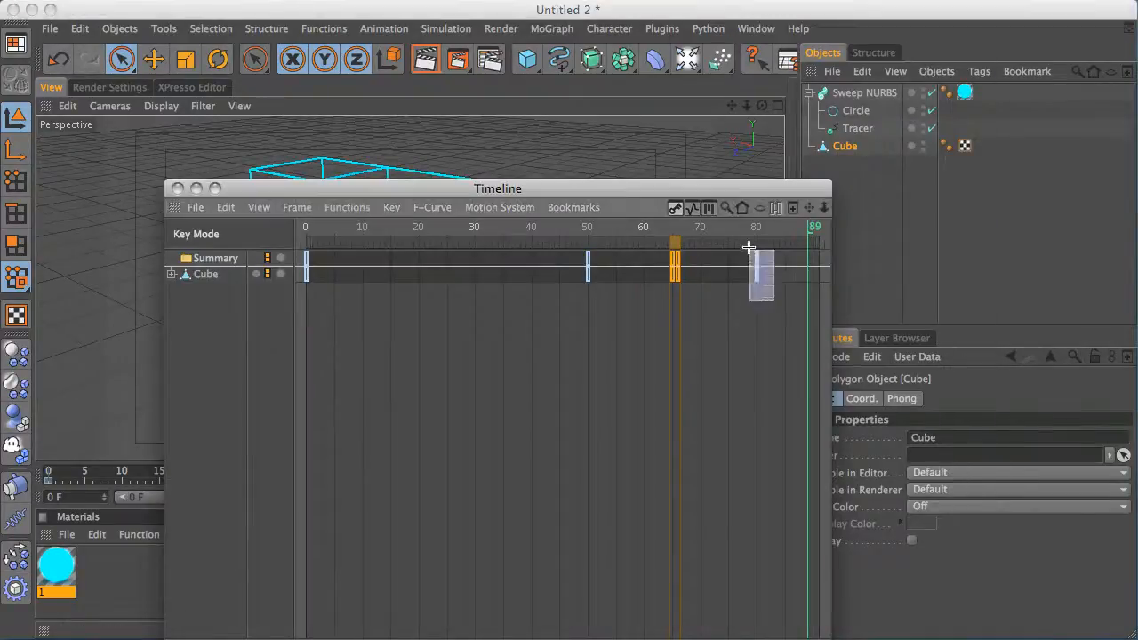
key("Delete")
left_click(178, 189)
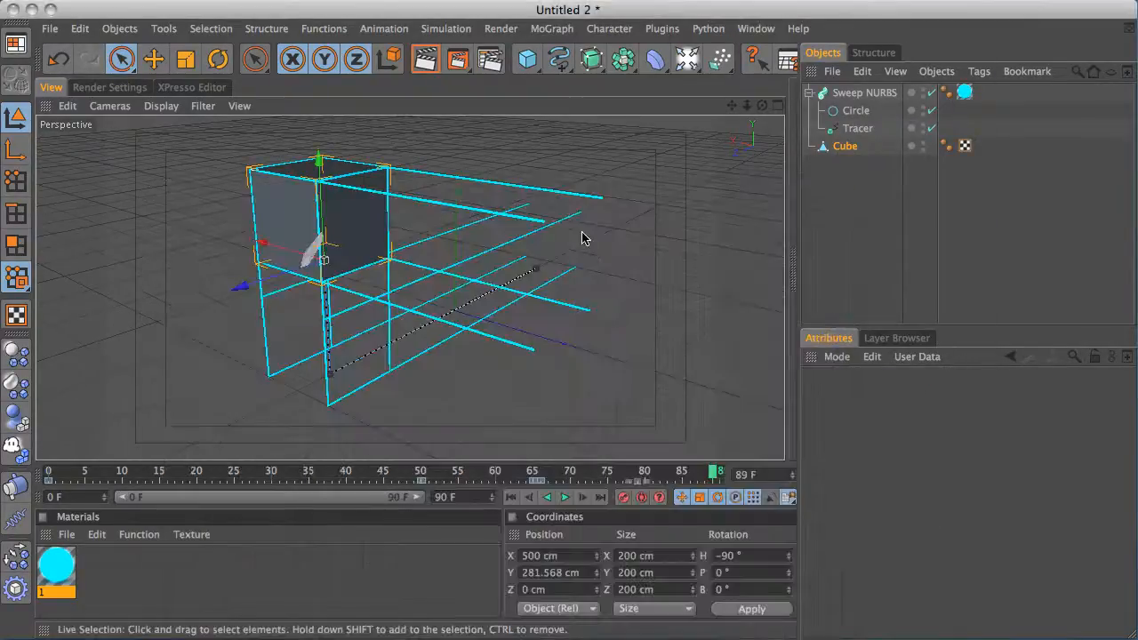
Scrub through the animation with the cube selected to check its path, ending at frame 0
left_click(814, 216)
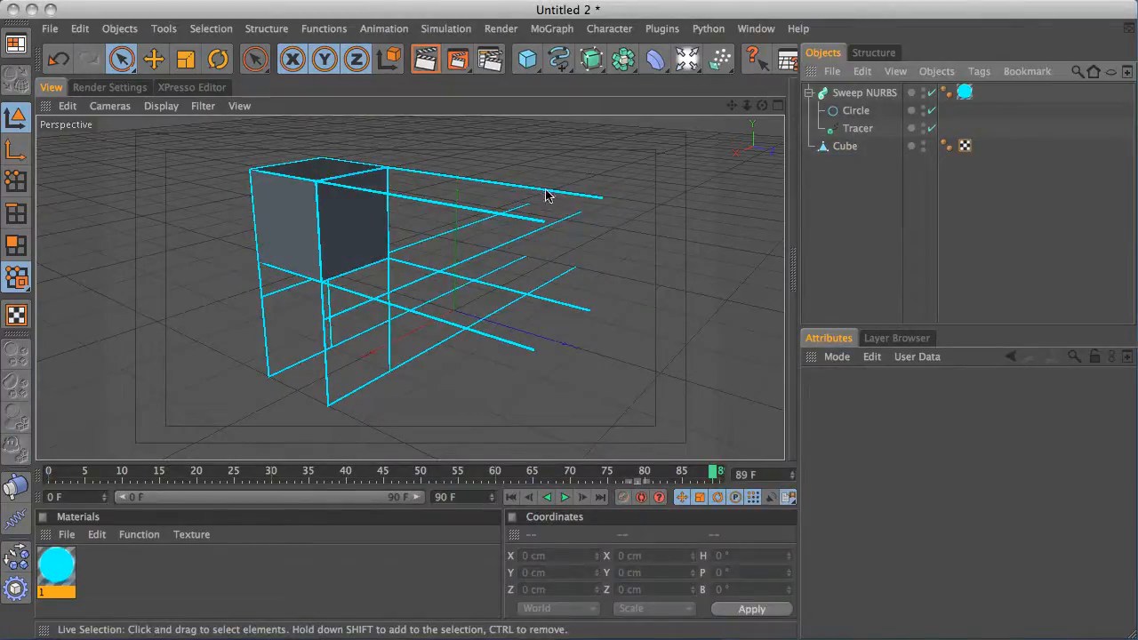
left_click_drag(717, 472, 51, 476)
left_click_drag(213, 466, 565, 449)
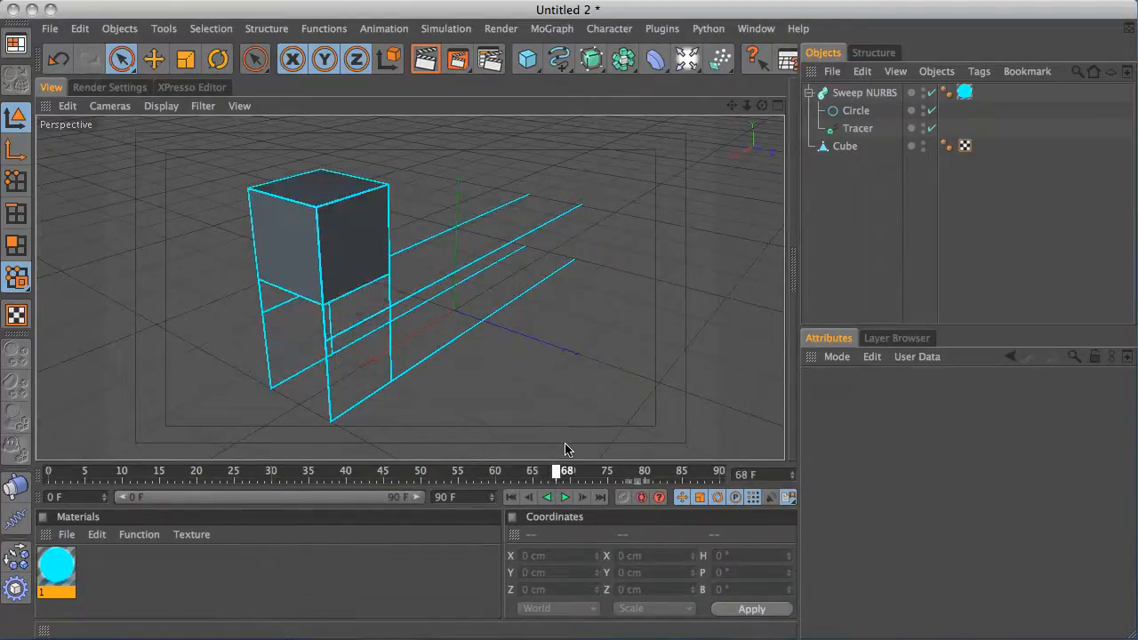
left_click(847, 147)
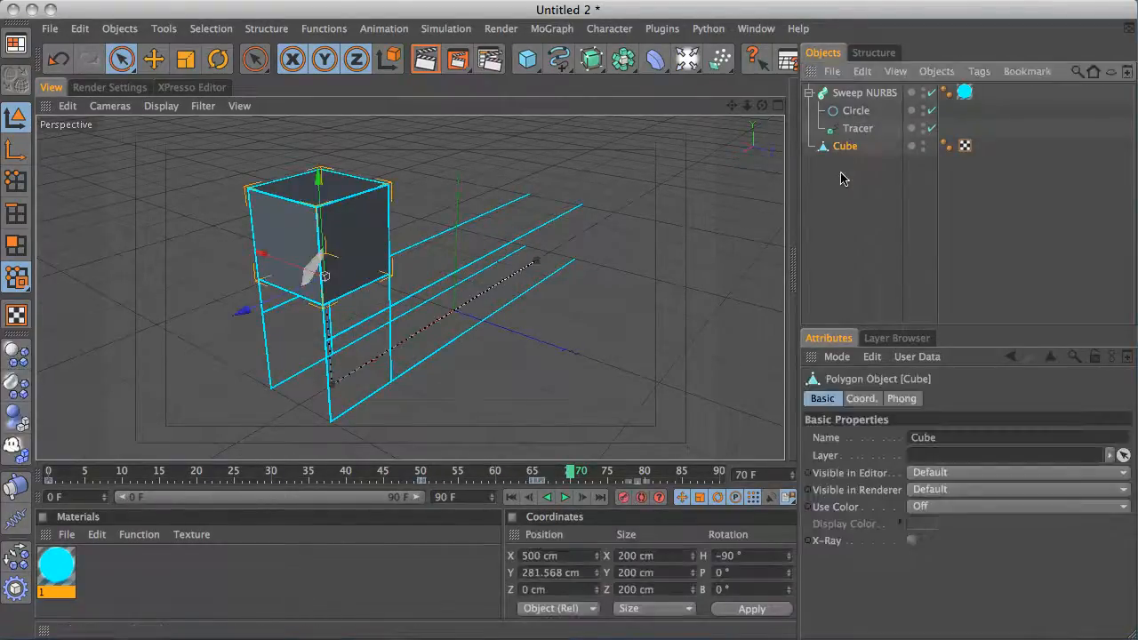
left_click(565, 472)
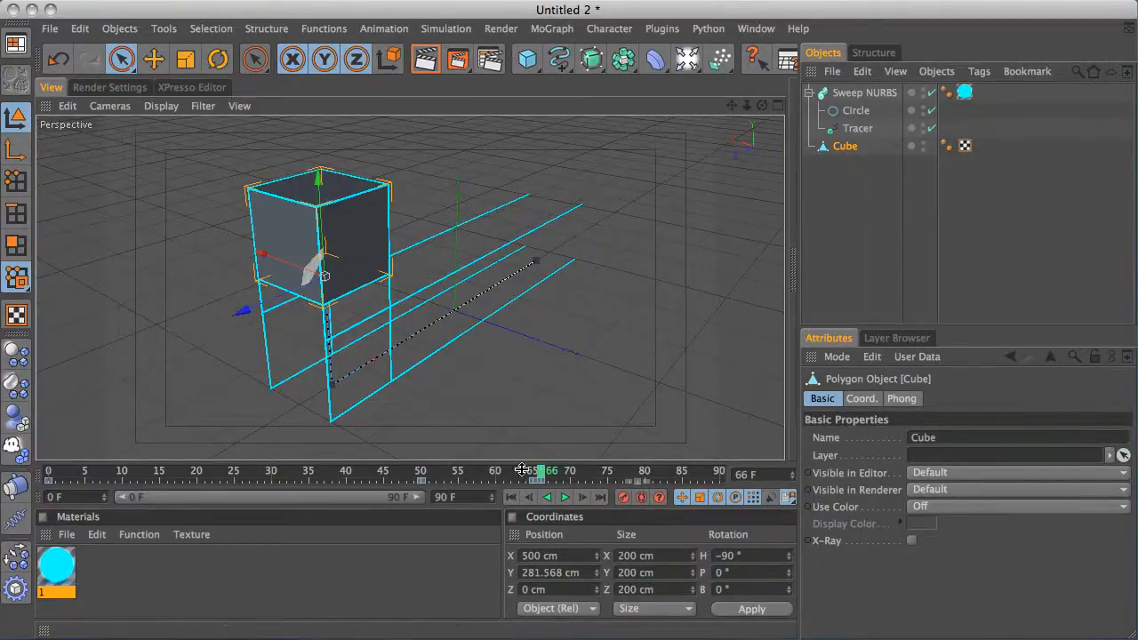
left_click_drag(541, 476, 46, 472)
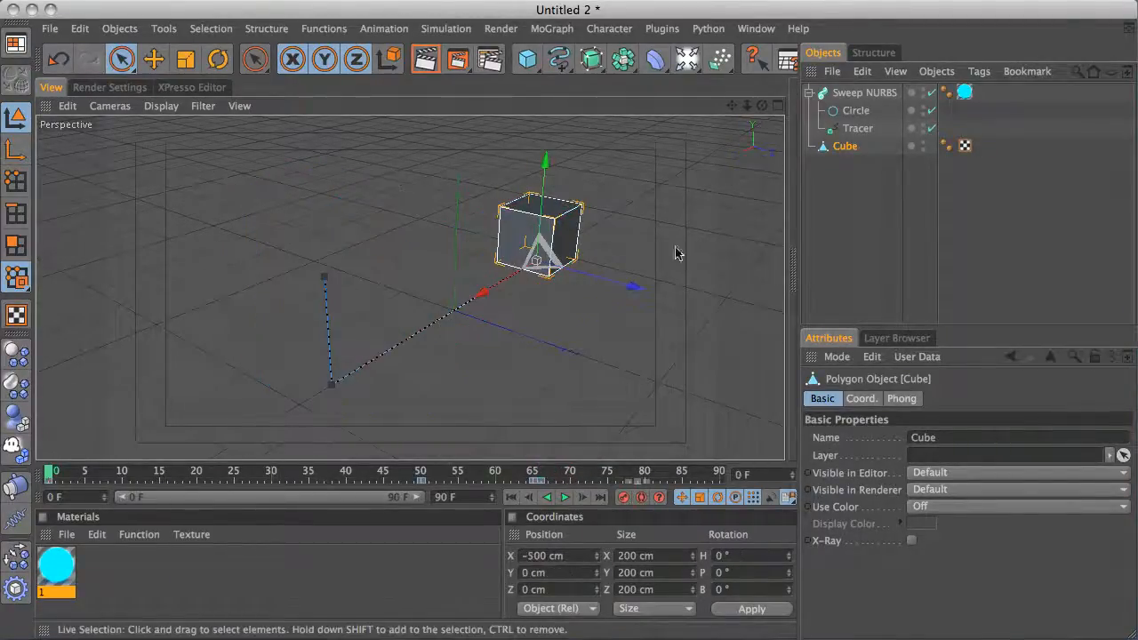
Select a side polygon of the cube in polygon mode and try a small Extrude
left_click_drag(527, 199, 493, 201, "alt")
middle_click_drag(564, 196, 343, 231, "alt")
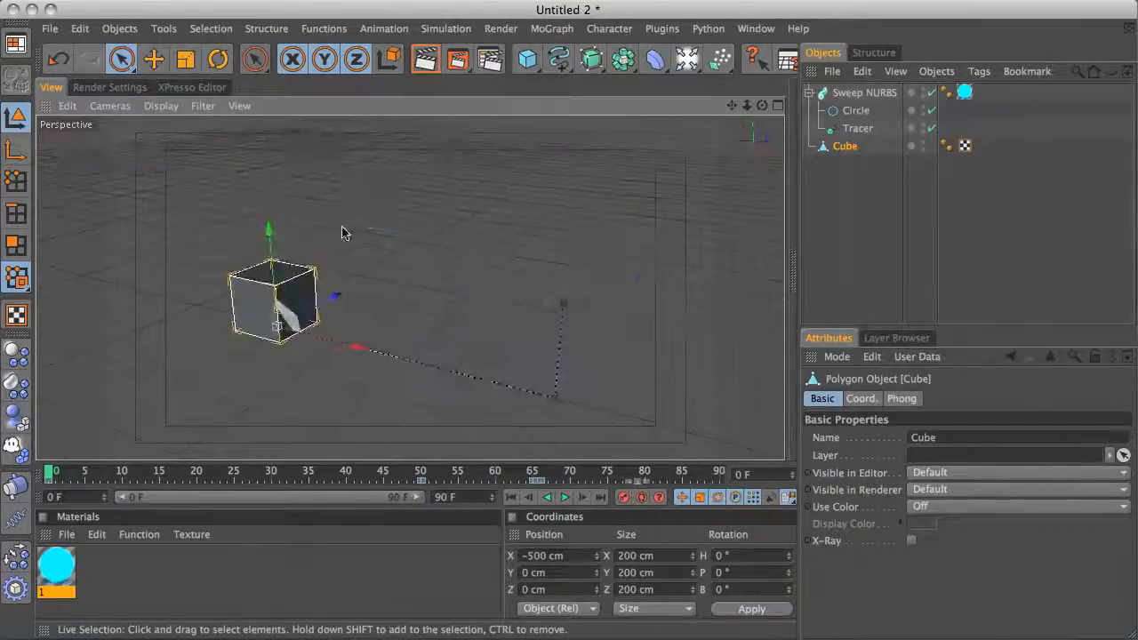
left_click_drag(344, 231, 422, 210, "alt")
middle_click_drag(374, 244, 355, 247, "alt")
left_click_drag(193, 247, 978, 249, "alt")
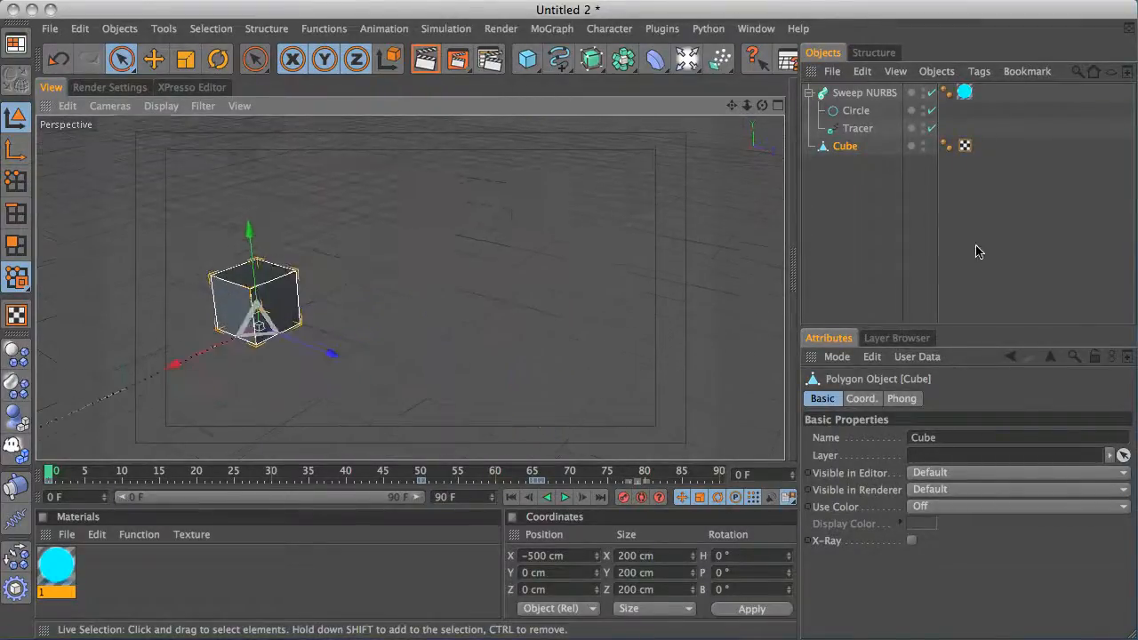
left_click_drag(358, 206, 471, 203, "alt")
middle_click_drag(350, 242, 528, 223, "alt")
right_click_drag(569, 207, 711, 197, "alt")
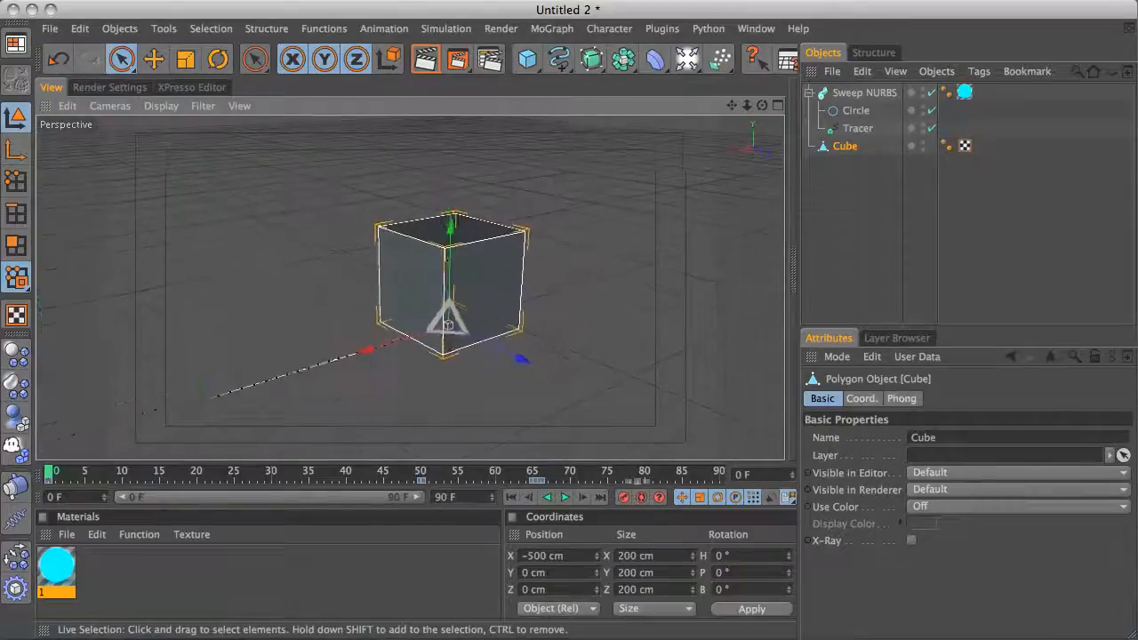
left_click(16, 247)
left_click(500, 289)
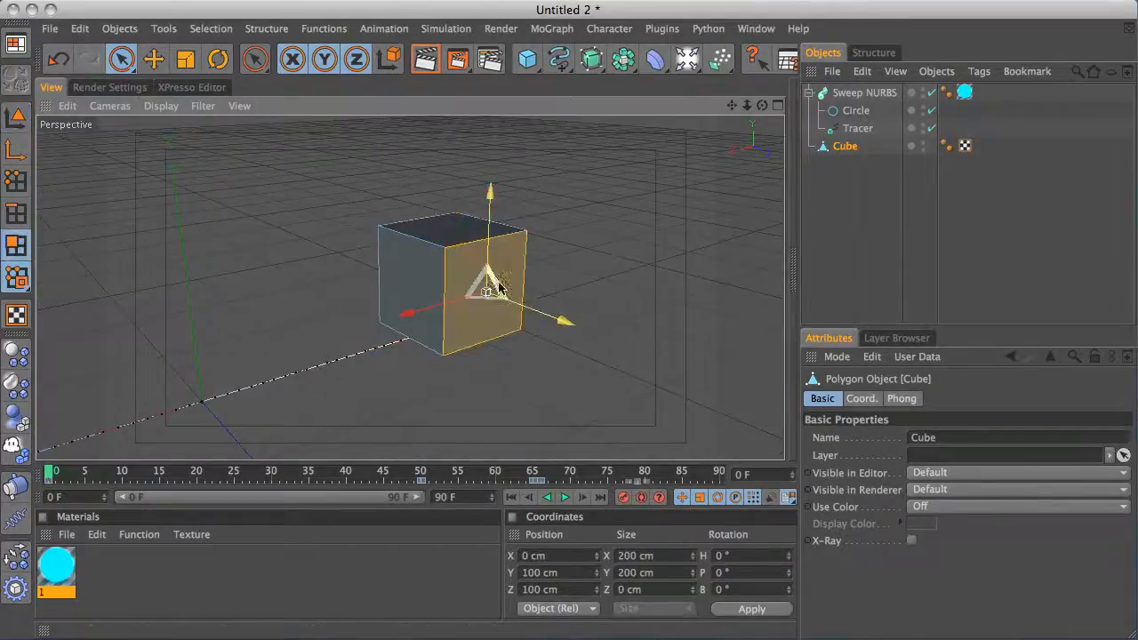
key("d")
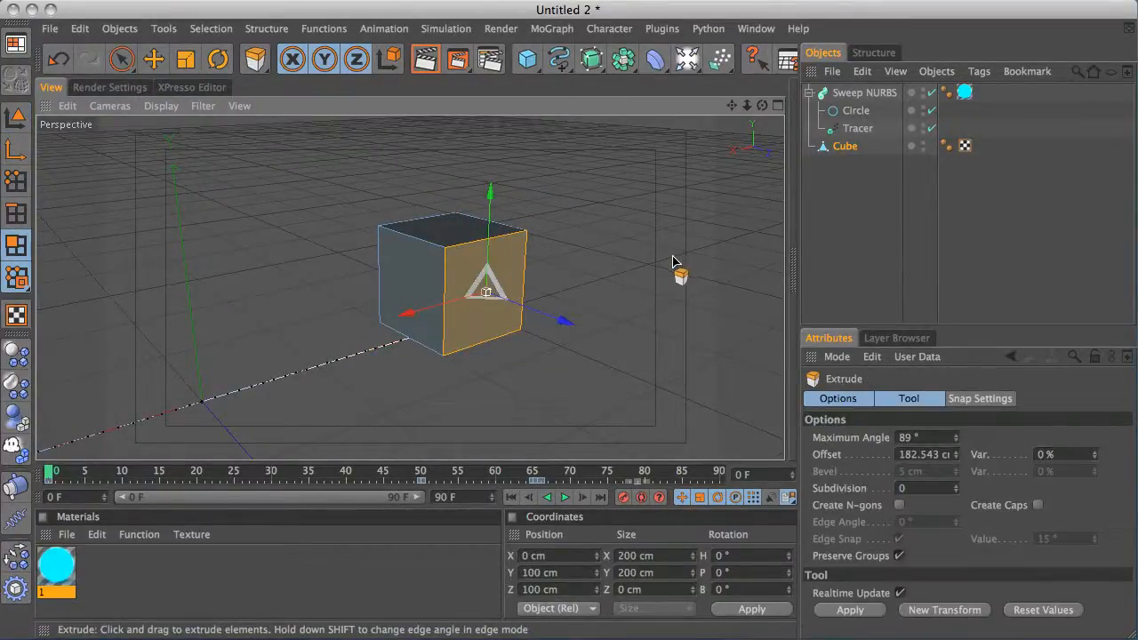
left_click_drag(657, 278, 657, 272)
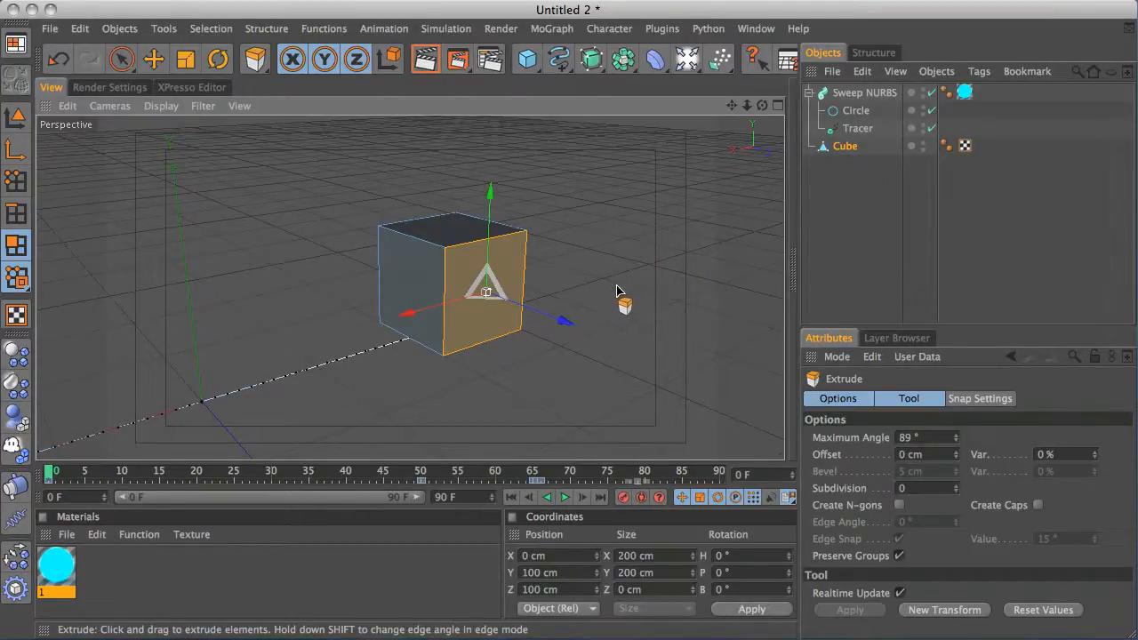
Delete the selected polygon and orbit around the cube to inspect it
key("space")
key("Delete")
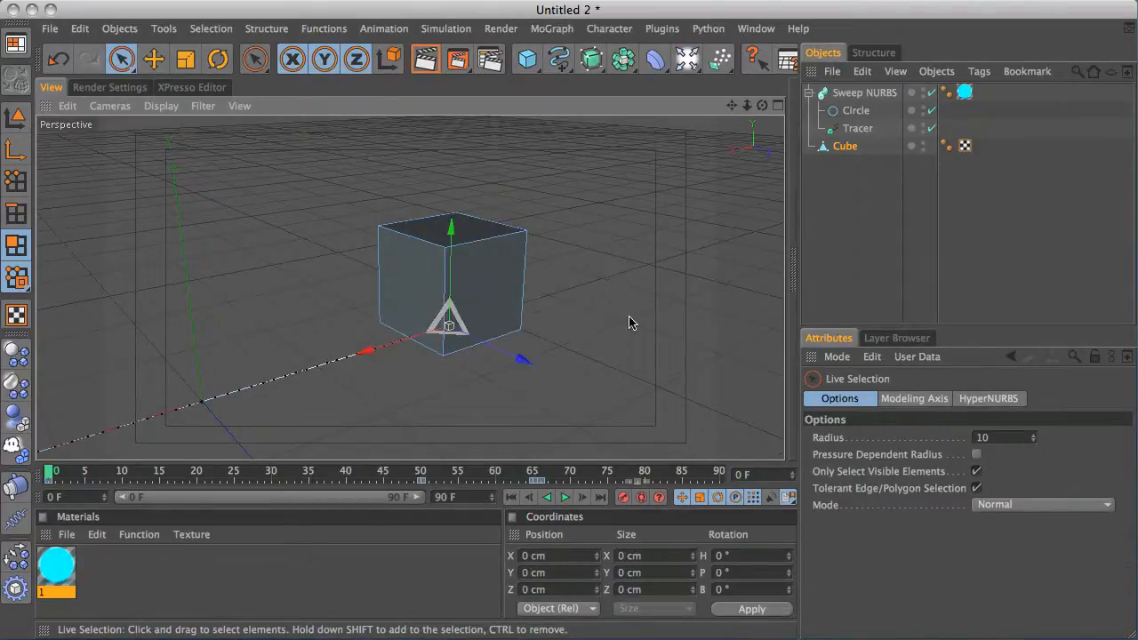
right_click_drag(619, 272, 525, 273, "alt")
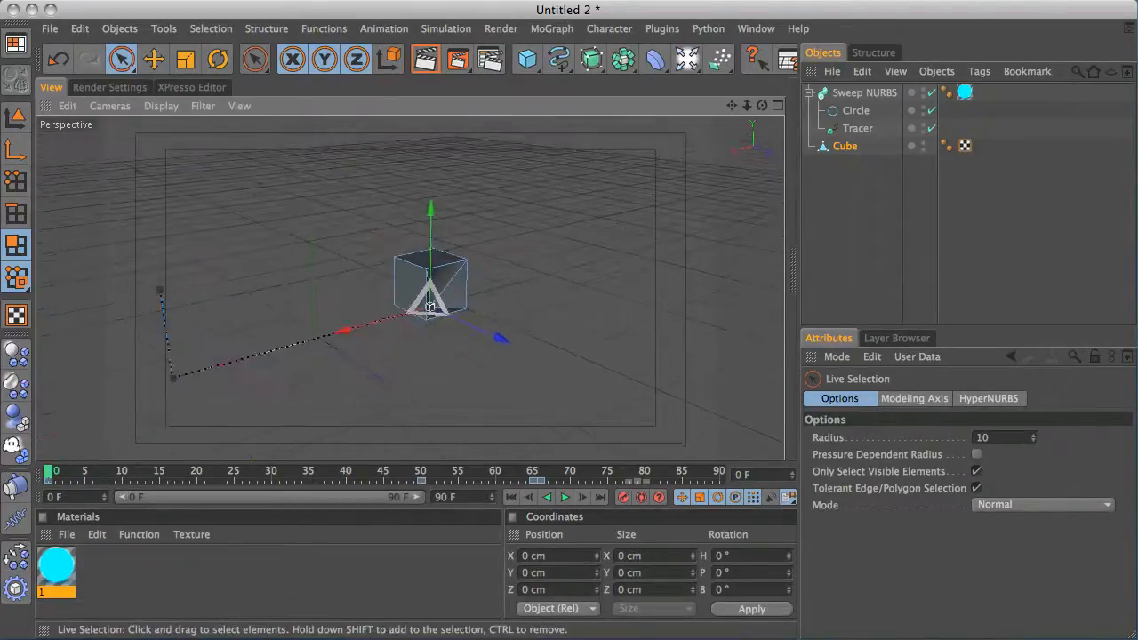
left_click_drag(607, 225, 507, 271, "alt")
right_click_drag(301, 353, 963, 122, "alt")
left_click_drag(739, 182, 683, 173, "alt")
right_click_drag(683, 172, 86, 325, "alt")
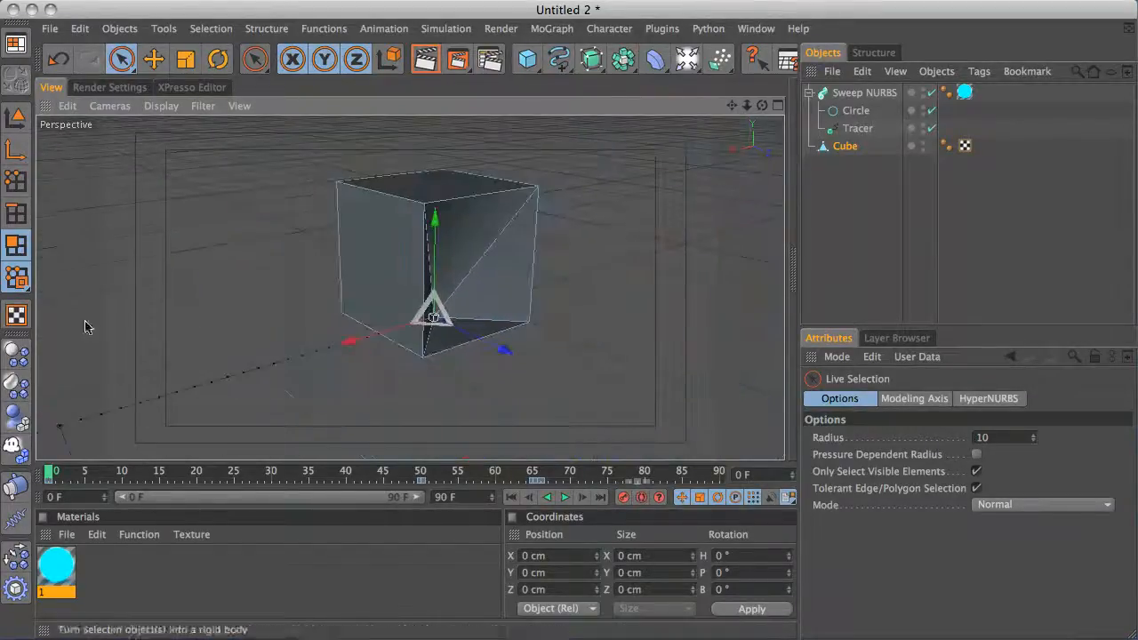
left_click_drag(400, 232, 596, 205, "alt")
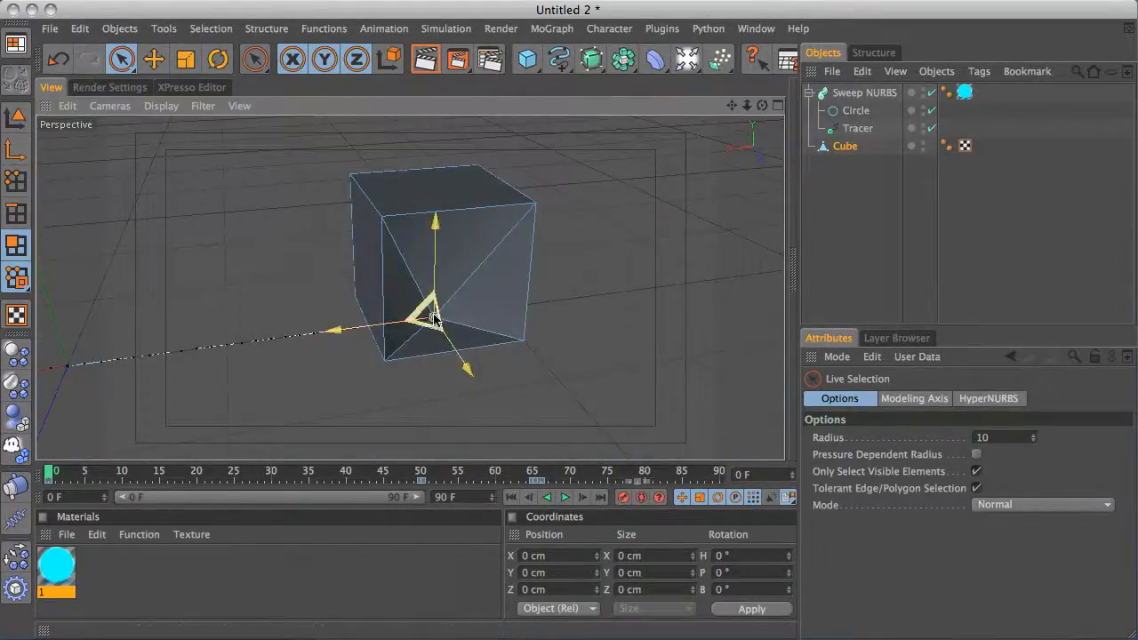
left_click_drag(577, 252, 433, 320, "alt")
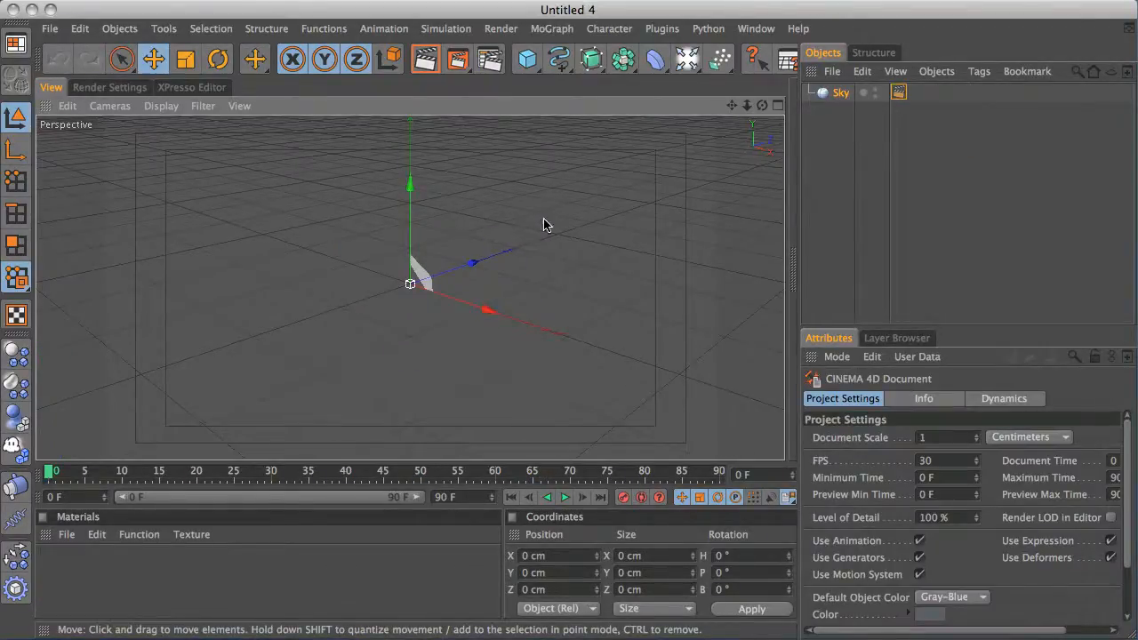
In a new scene, add a cube, make it editable and select one of its side polygons
left_click(528, 59)
key("c")
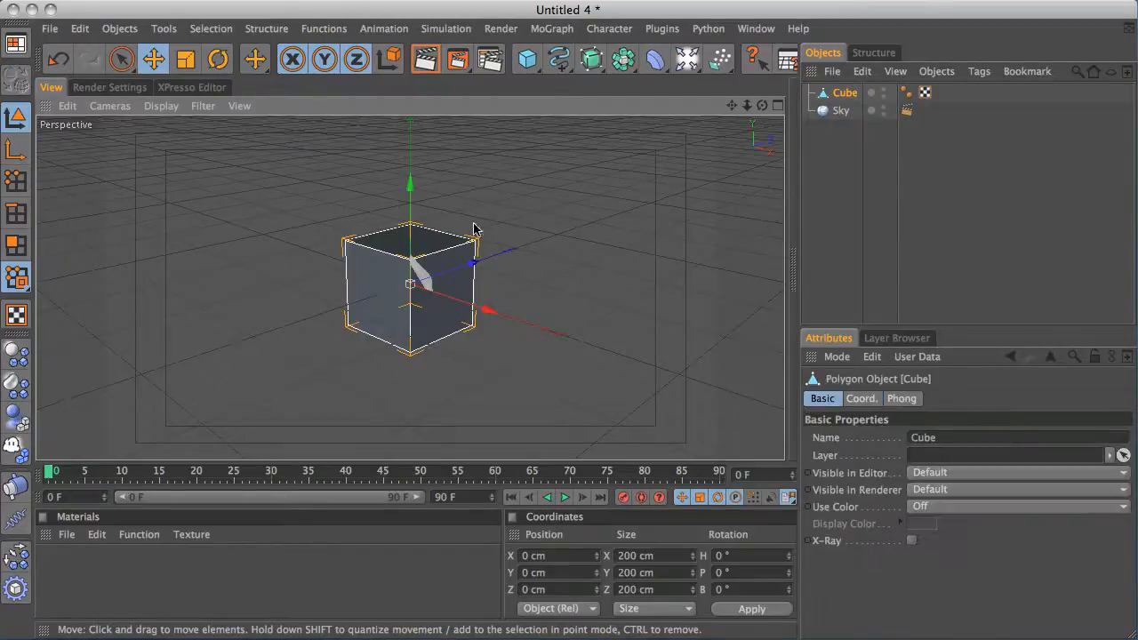
left_click(18, 245)
right_click_drag(623, 214, 851, 129, "alt")
left_click(351, 293)
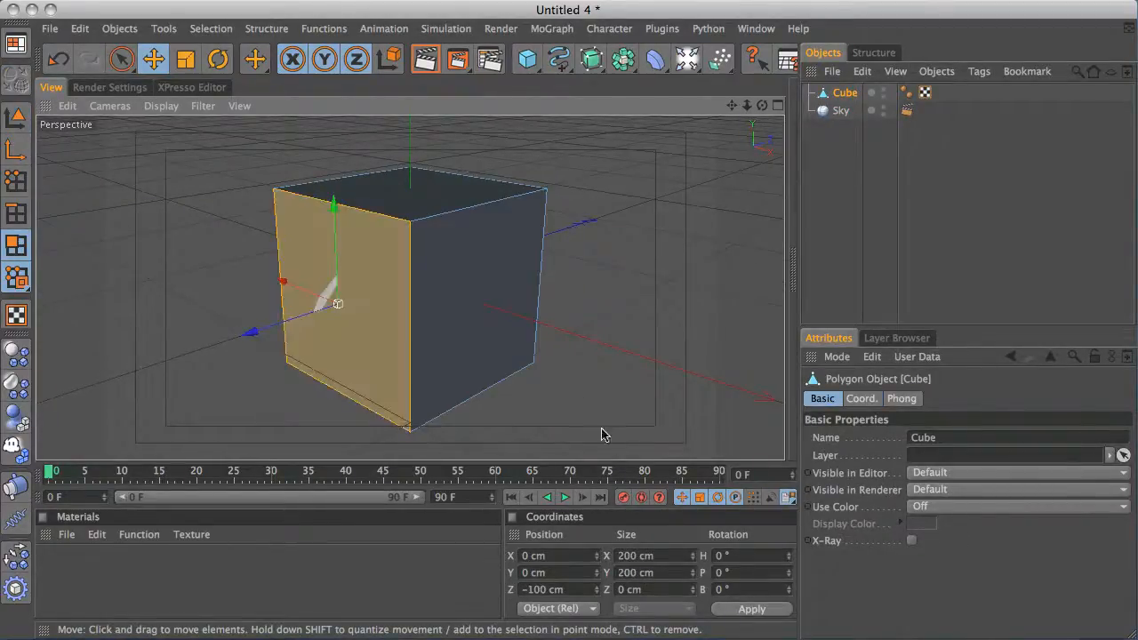
Try extruding the selected polygon outward, then undo the extrusion and return to Live Selection
key("d")
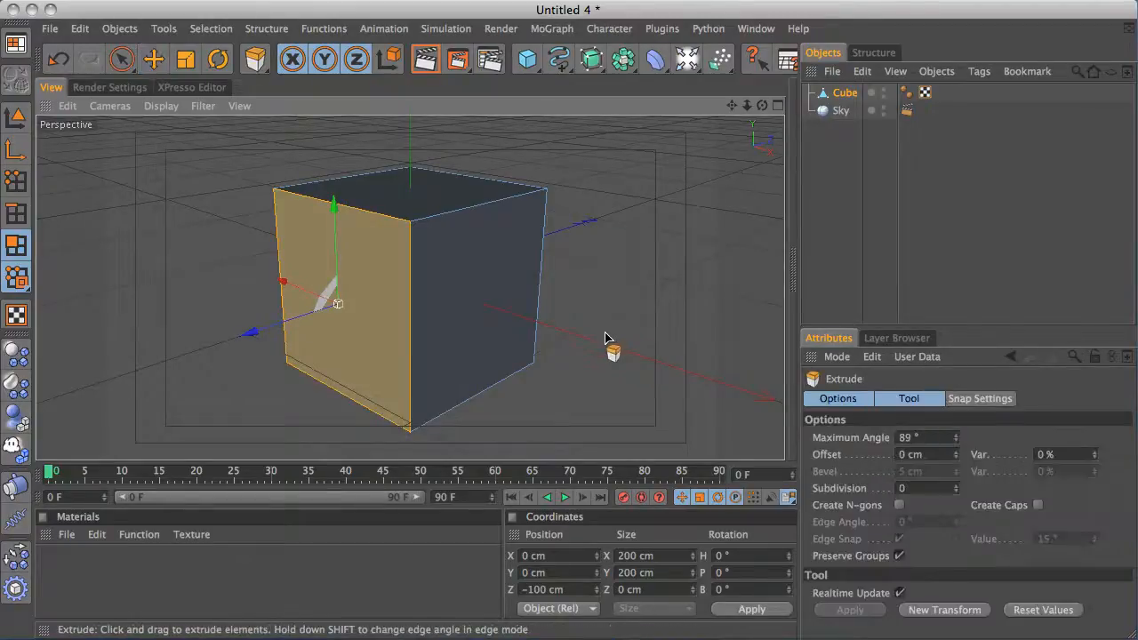
left_click_drag(605, 338, 836, 226)
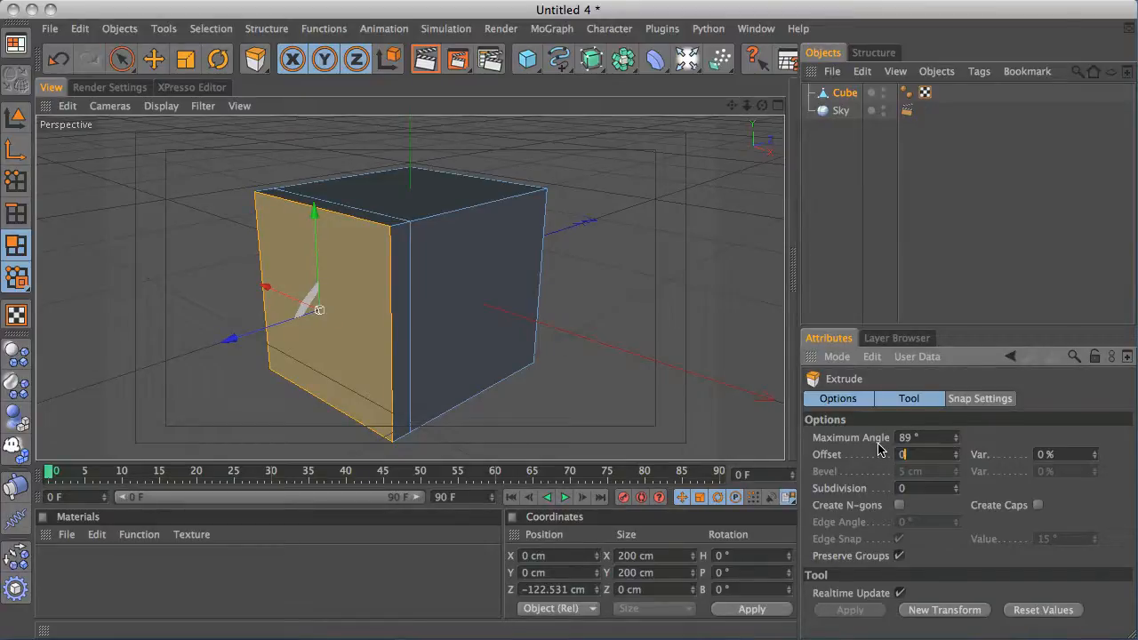
key("super+z")
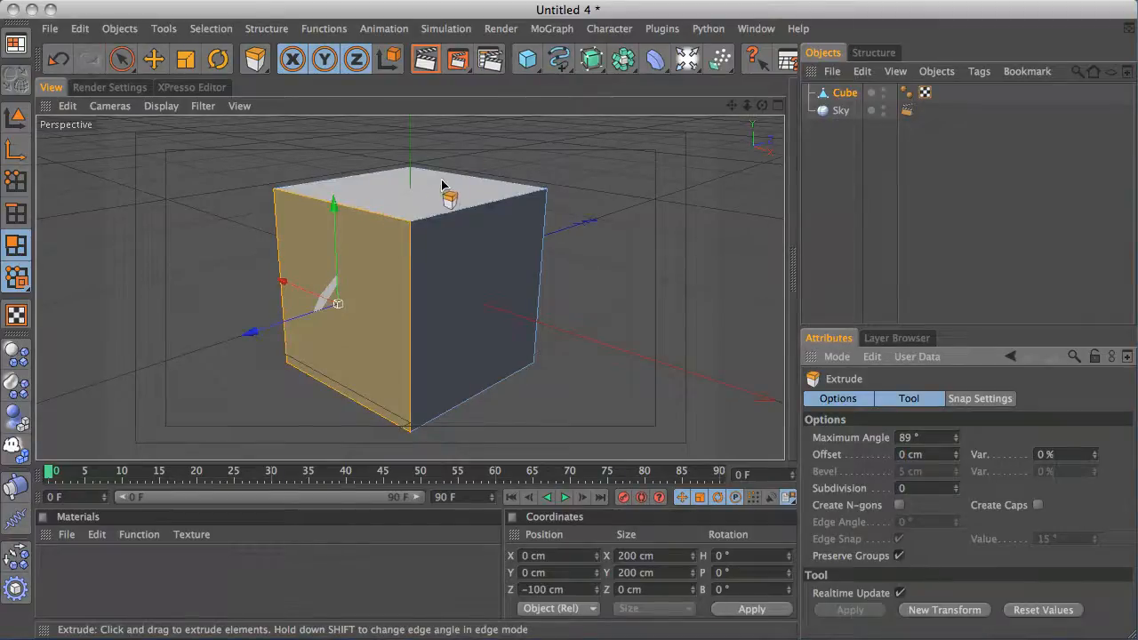
key("space")
left_click(569, 178)
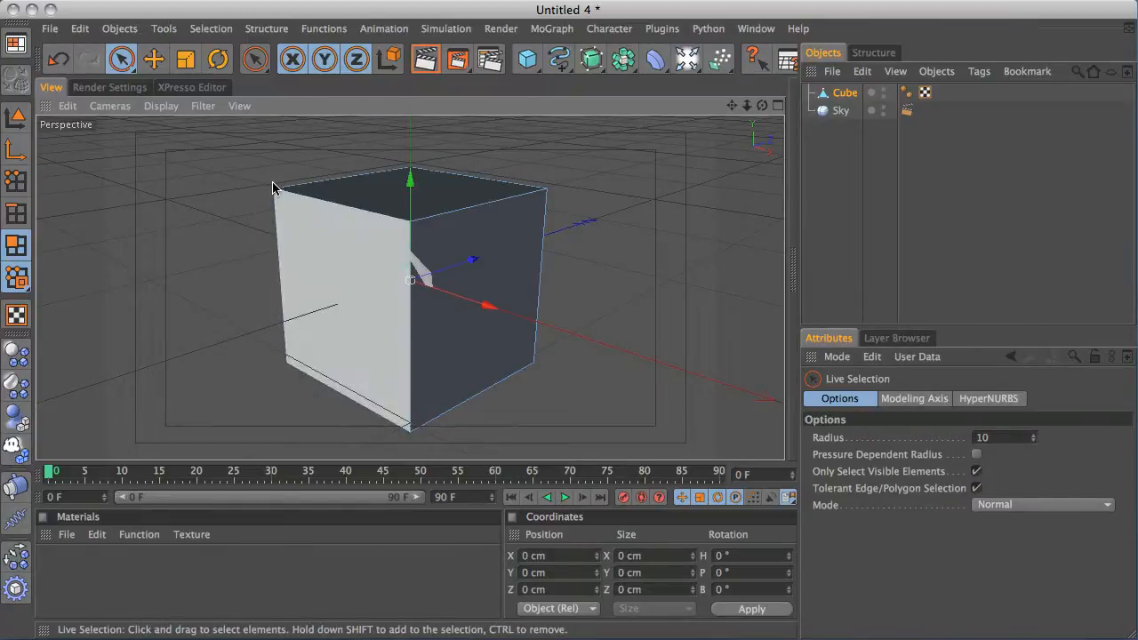
Select the cube's side polygon, try pulling it outward, then move it back to its original position
left_click(354, 271)
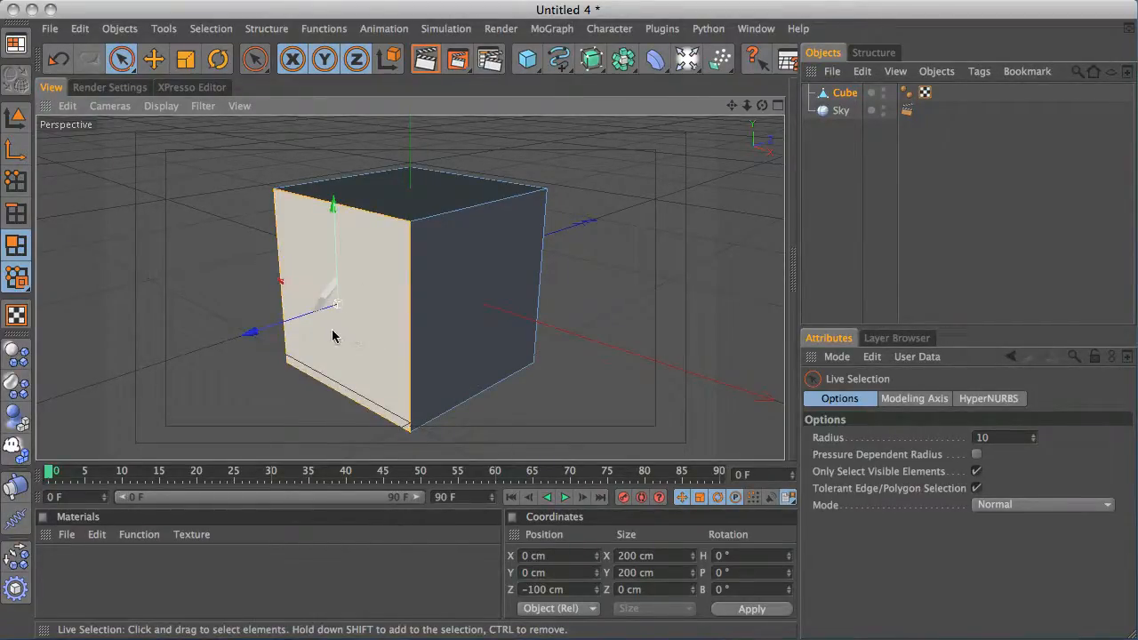
left_click(377, 267)
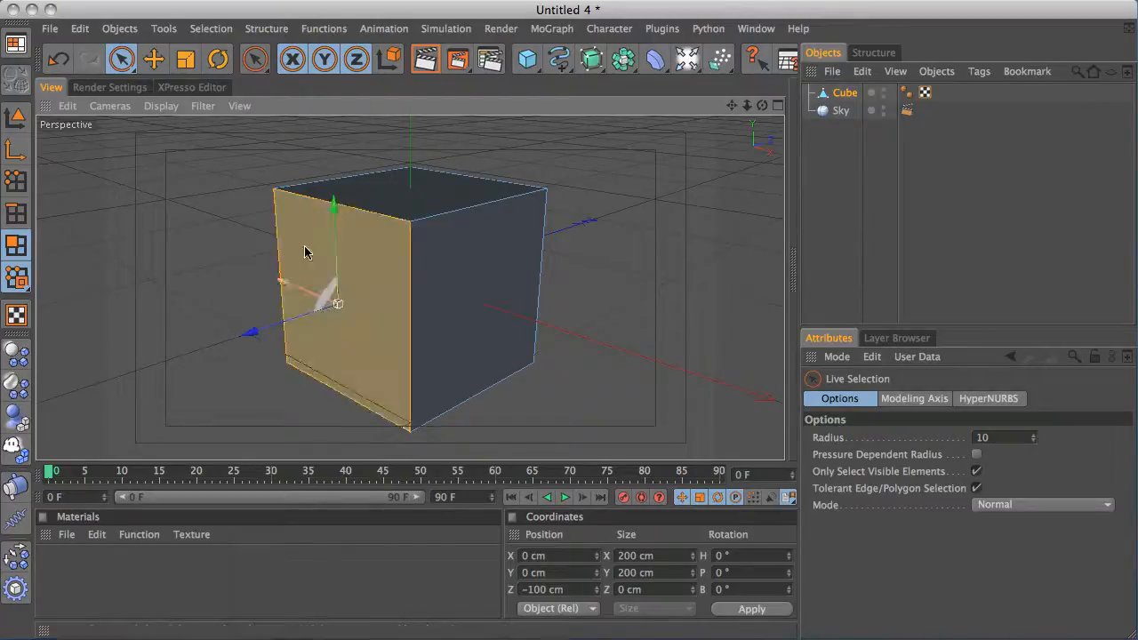
left_click_drag(269, 331, 269, 297)
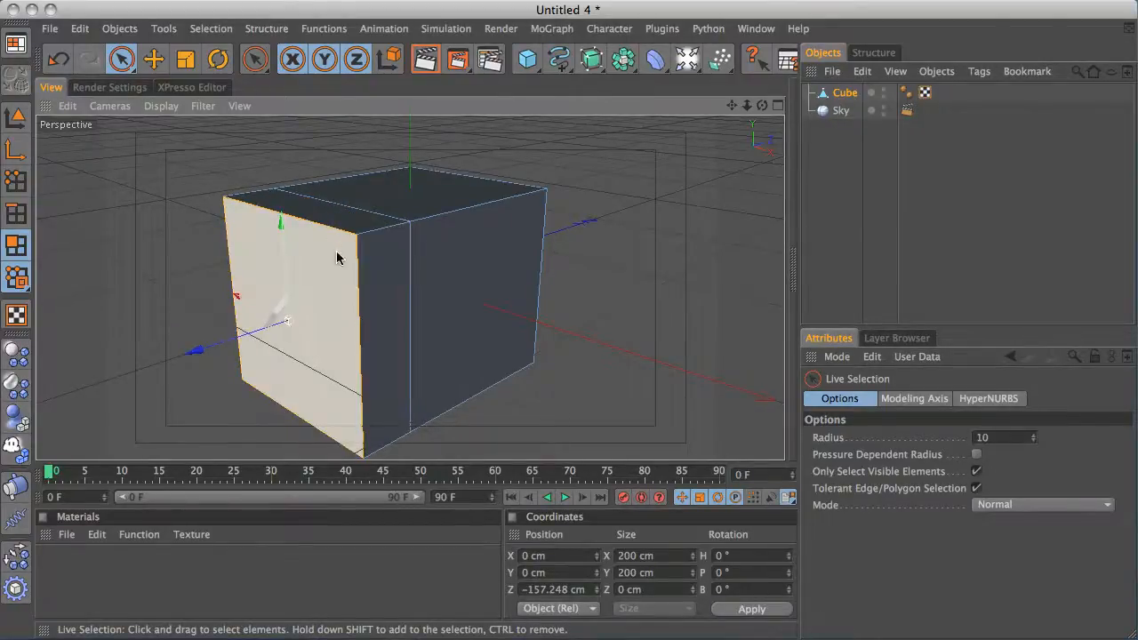
left_click_drag(219, 347, 273, 325)
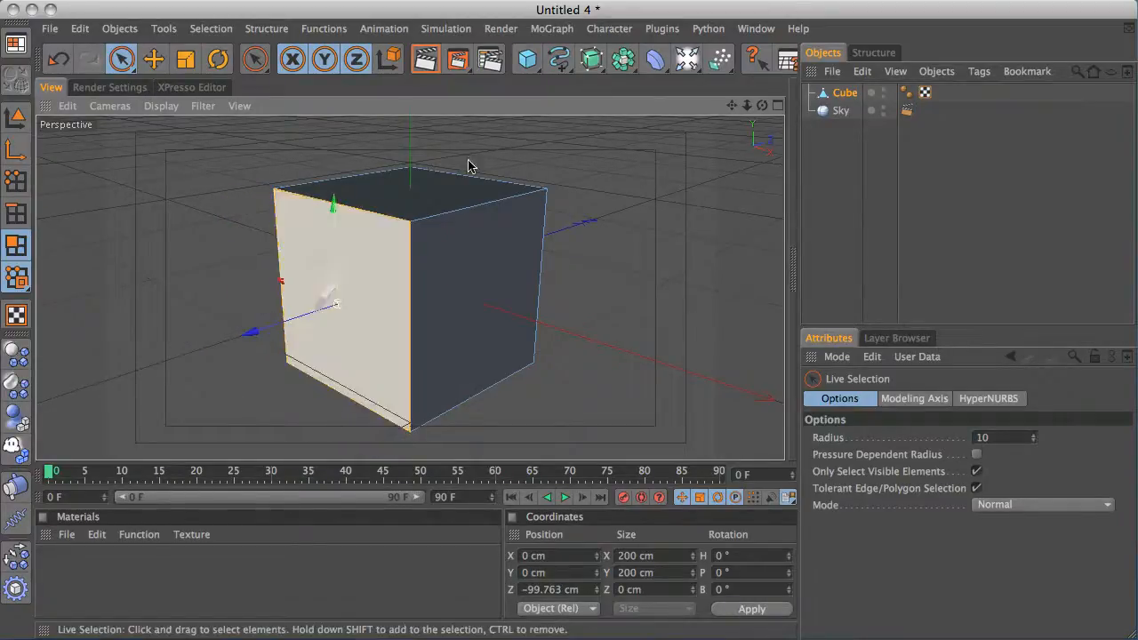
Switch to the Untitled 1 scene and maximize its perspective view to examine the finished light lines
left_click(756, 29)
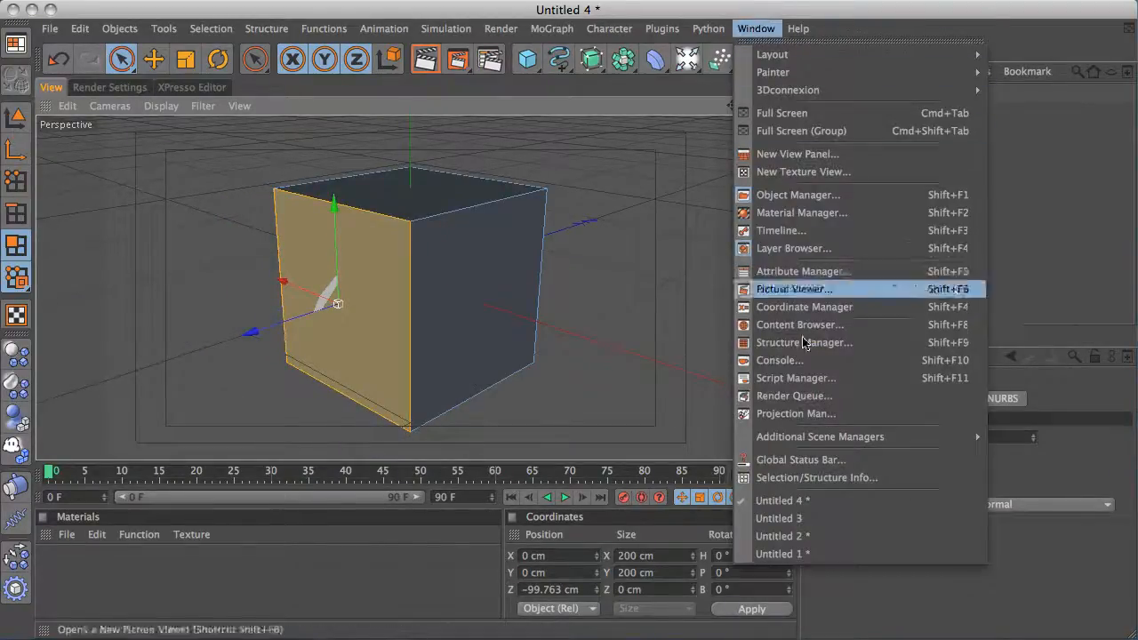
left_click(809, 553)
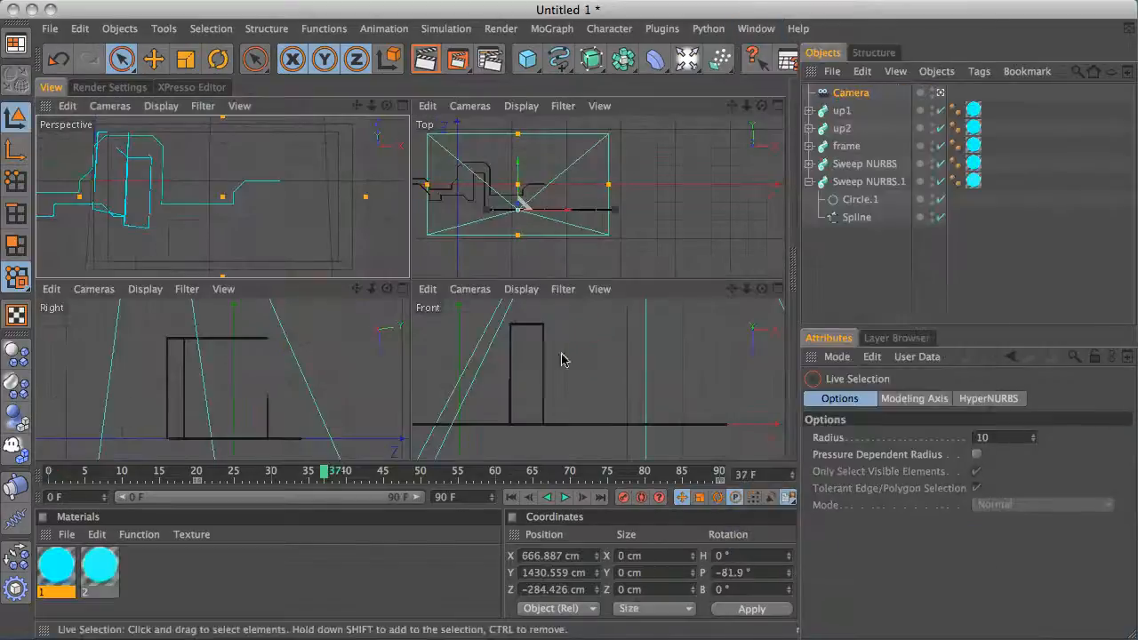
middle_click(310, 233)
left_click_drag(330, 247, 483, 230, "alt")
middle_click_drag(483, 231, 462, 216, "alt")
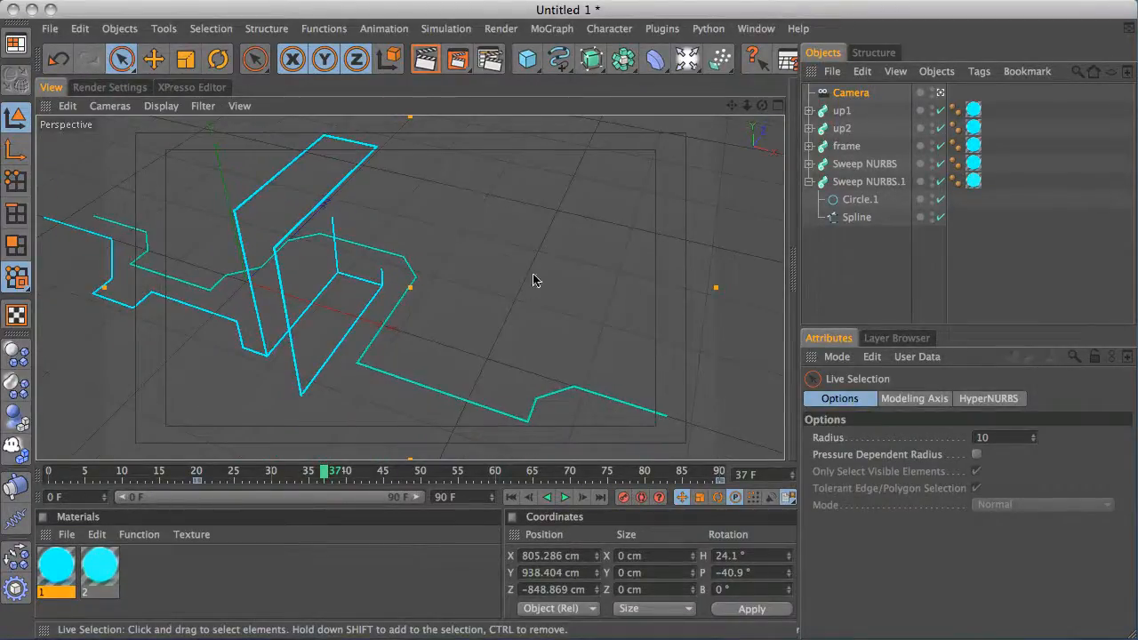
Switch to the Untitled 2 scene, hide the cube in the editor and play the animation to watch the swept trails
left_click(756, 28)
left_click(752, 605)
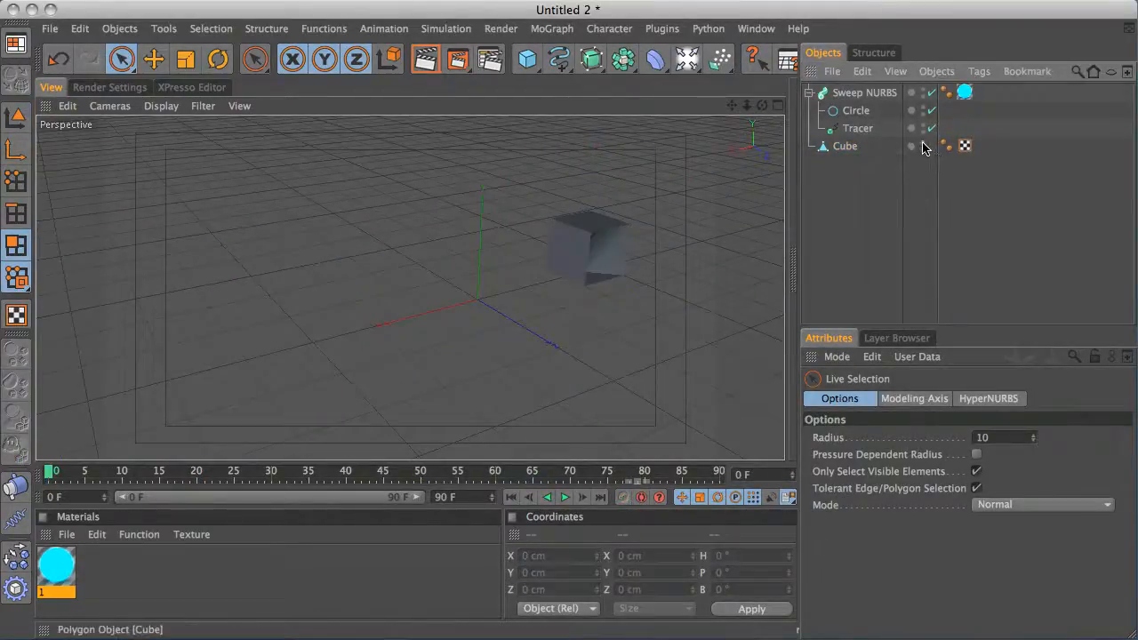
left_click(923, 143)
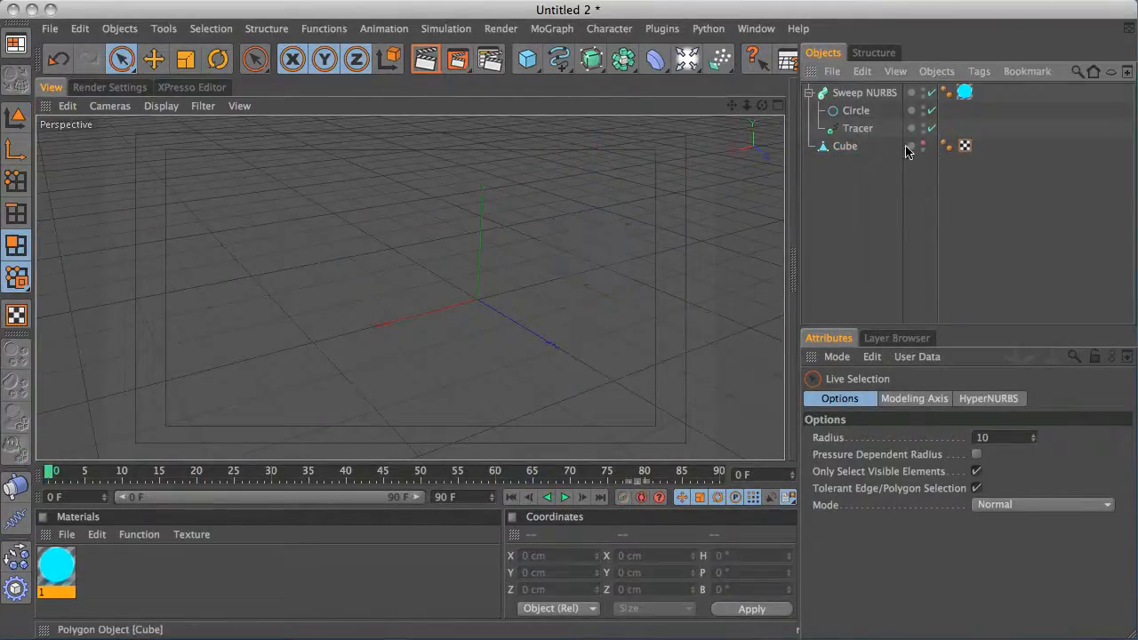
left_click(565, 498)
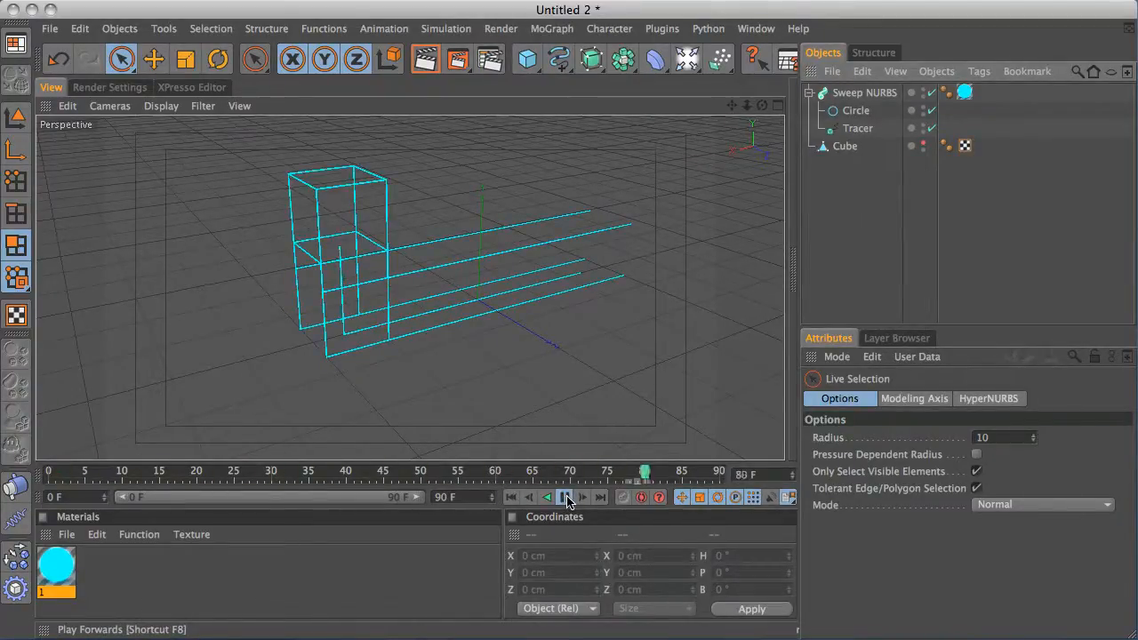
left_click_drag(520, 258, 555, 242, "alt")
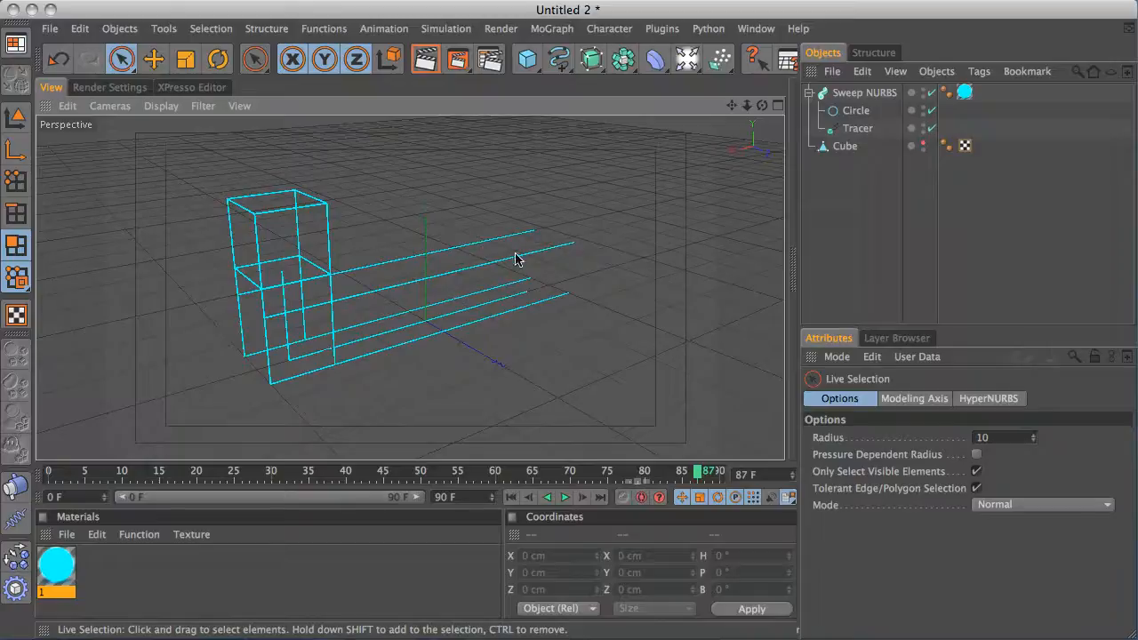
left_click_drag(518, 258, 606, 208, "alt")
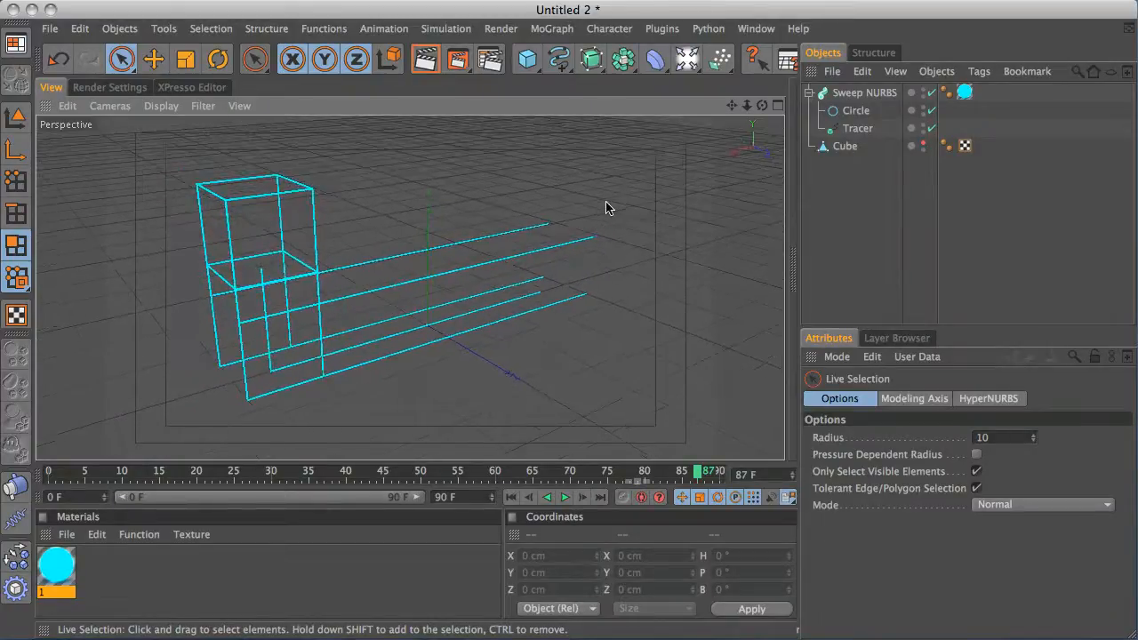